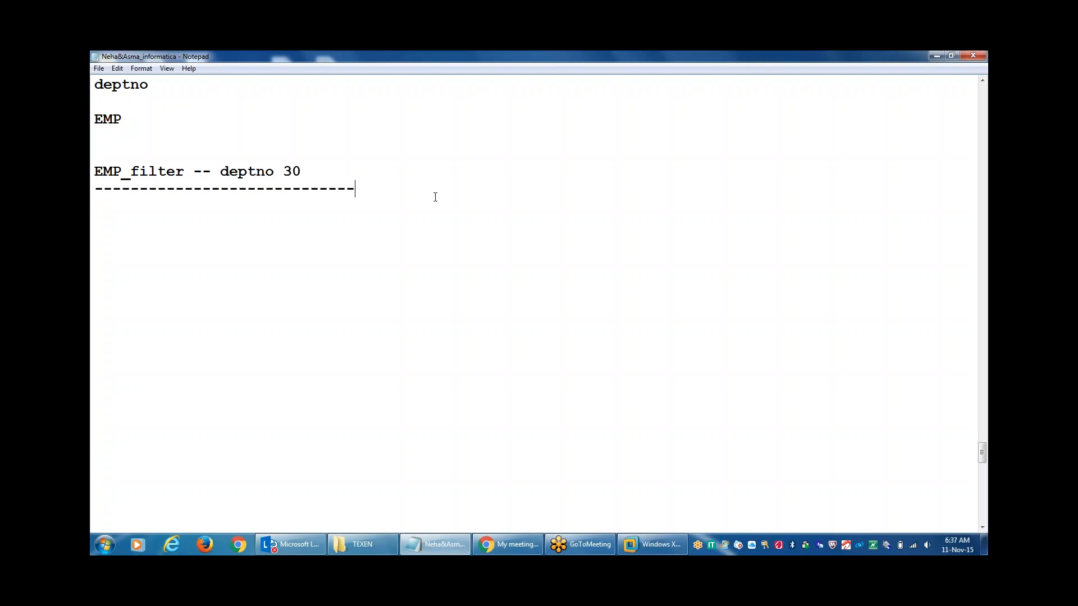
# Add a 'Router T/R' heading below the dashed separator, followed by a blank line.
pyautogui.press('Return')
pyautogui.write('Router T/R :')
pyautogui.press('Return')
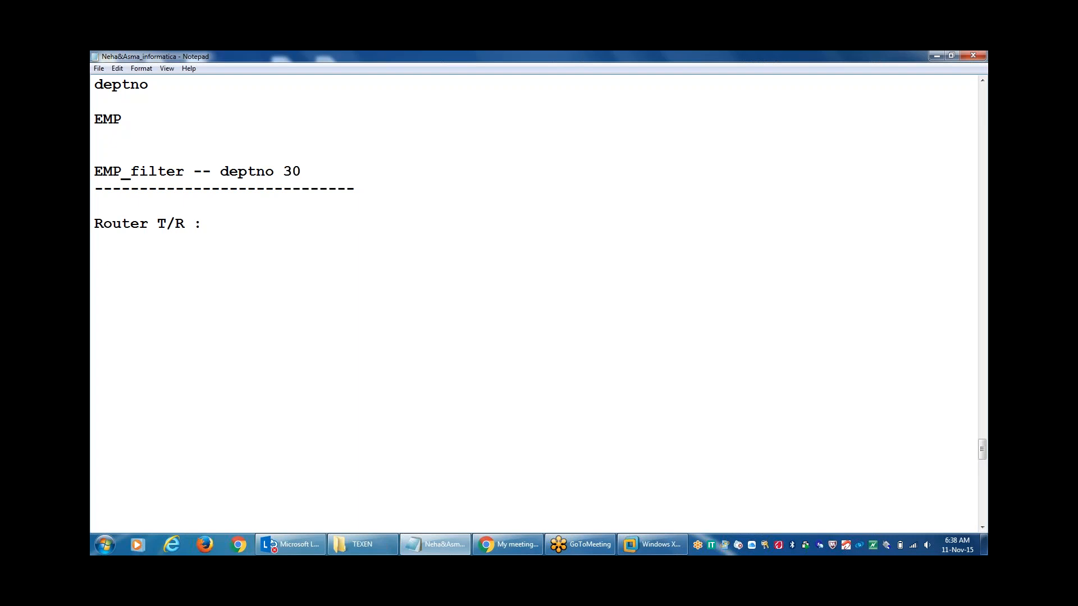
# Write the conditions deptno =30, deptno =20 and job=salesman on separate lines under the heading.
pyautogui.write('deptno =30')
pyautogui.write('deptno')
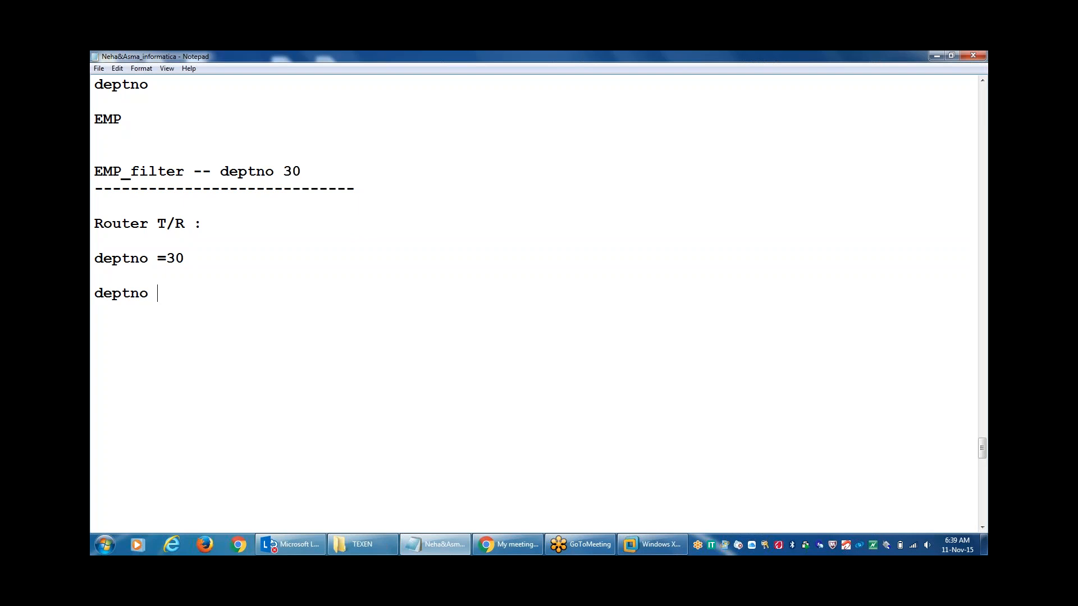
pyautogui.write(' =20')
pyautogui.press('Return')
pyautogui.press('Return')
pyautogui.write('job=salesman')
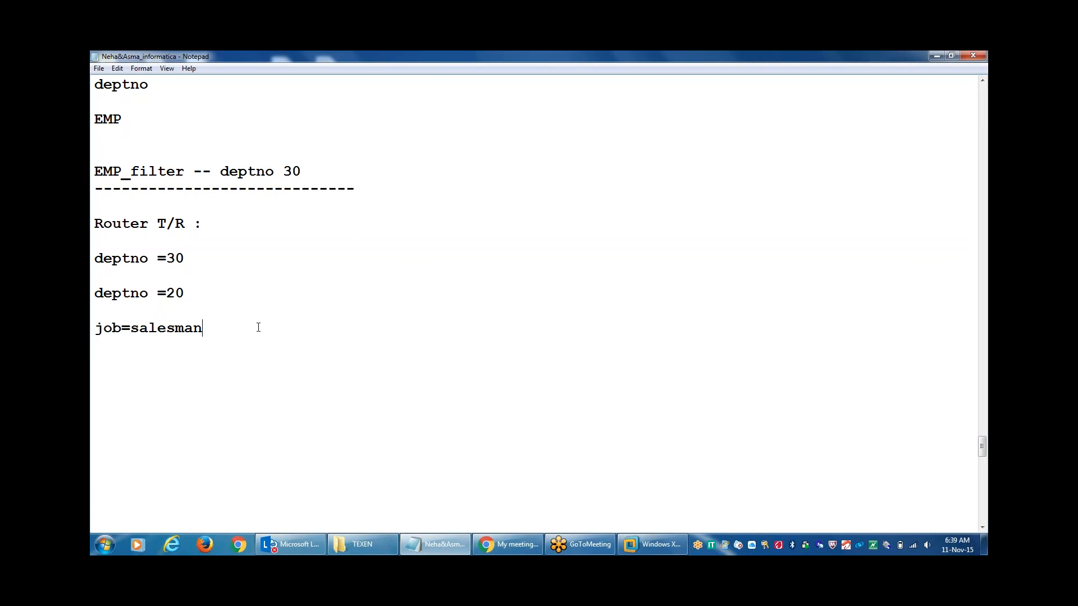
# Add a 'default group' line after job=salesman, then 'emp --- source' below it, separated by blank lines.
pyautogui.write('default group')
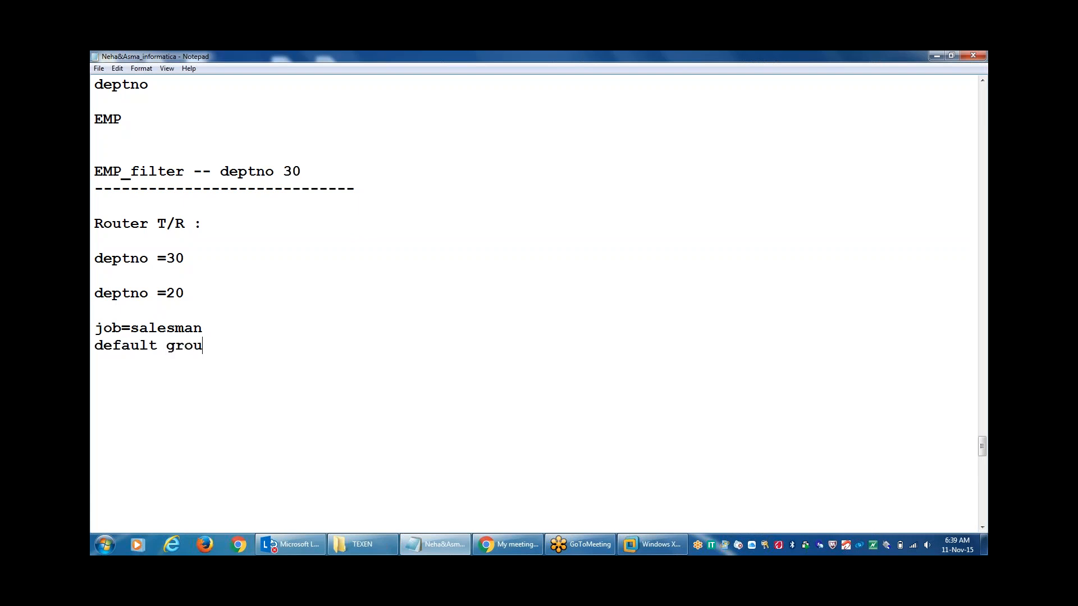
pyautogui.click(250, 333)
pyautogui.press('Return')
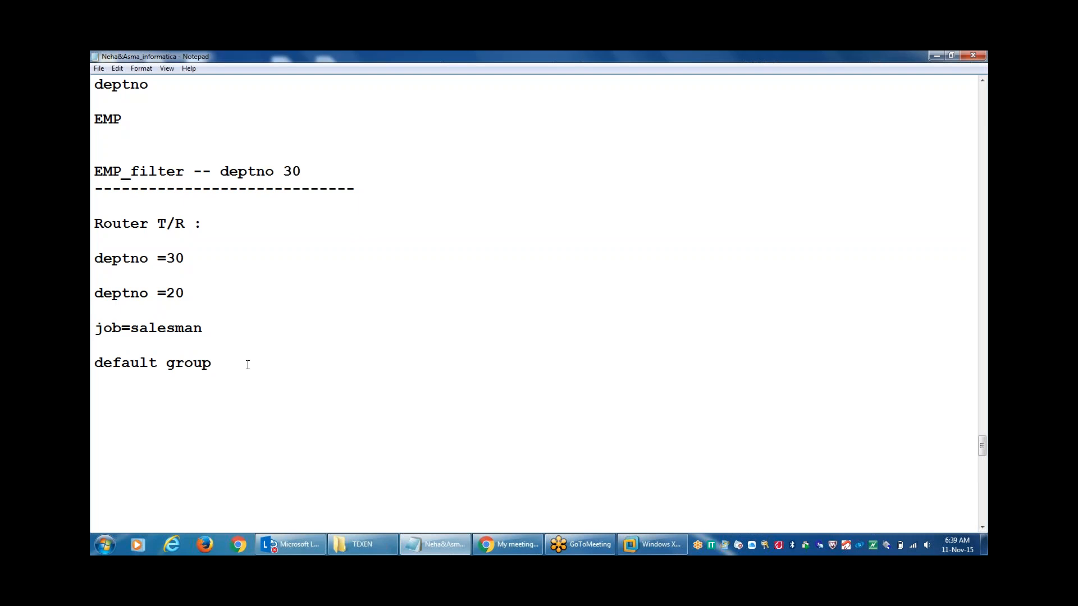
pyautogui.press('Return')
pyautogui.press('Return')
pyautogui.write('emp --- source')
pyautogui.press('Return')
pyautogui.press('Return')
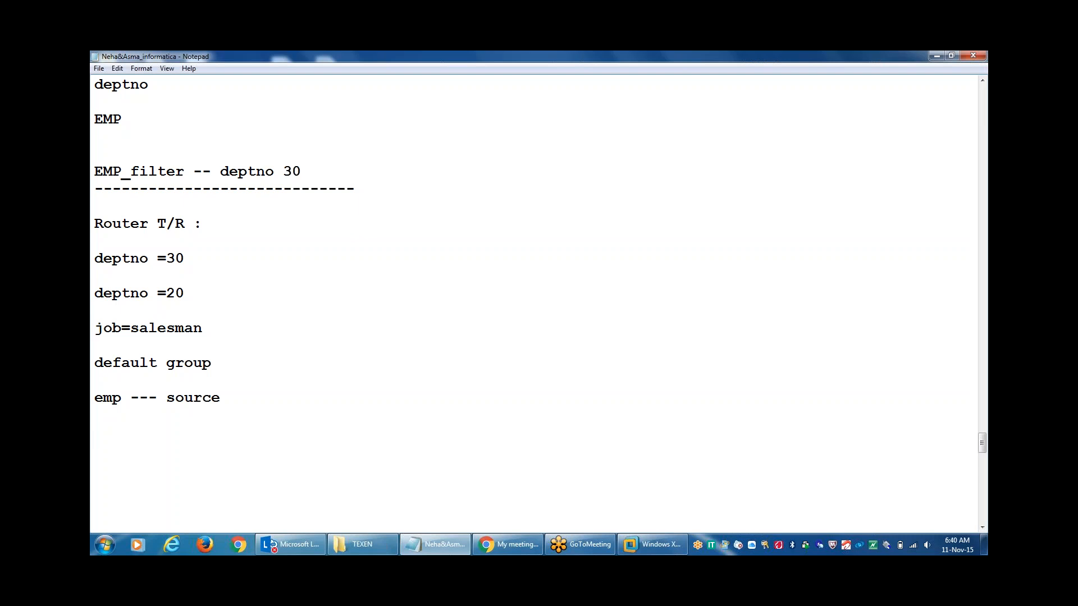
# Note the targets 'target_r1' and 'traget_r2-- targets' on separate lines.
pyautogui.write('target_r1')
pyautogui.press('Return')
pyautogui.press('Return')
pyautogui.write('trage')
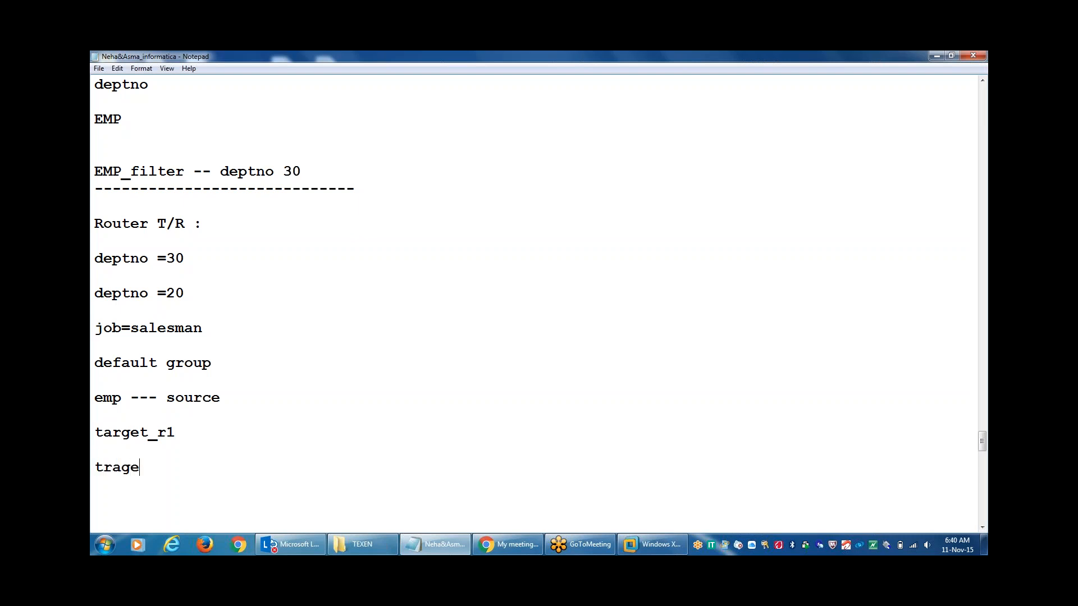
pyautogui.write('t_r2-- ta')
pyautogui.press('BackSpace')
pyautogui.write('argets')
# Replace the started 'deptno' text with the condition jon='CLERK'.
pyautogui.write('d')
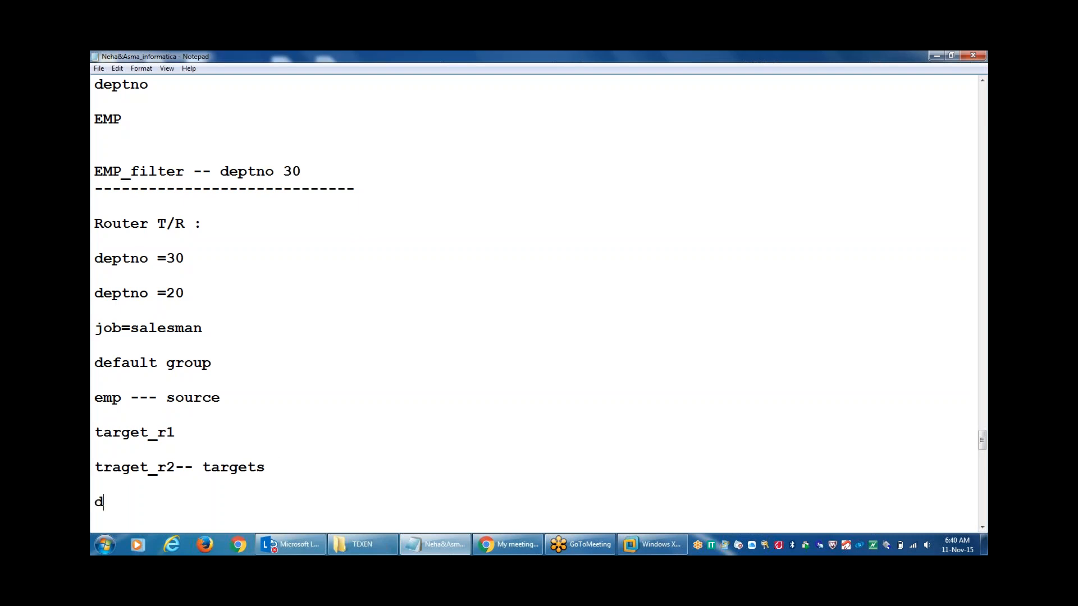
pyautogui.write('eptno')
pyautogui.press('BackSpace')
pyautogui.press('BackSpace')
pyautogui.press('BackSpace')
pyautogui.press('BackSpace')
pyautogui.write("jon='c")
pyautogui.press('BackSpace')
pyautogui.write('CLERK')
pyautogui.moveTo(176, 427); pyautogui.dragTo(96, 429)
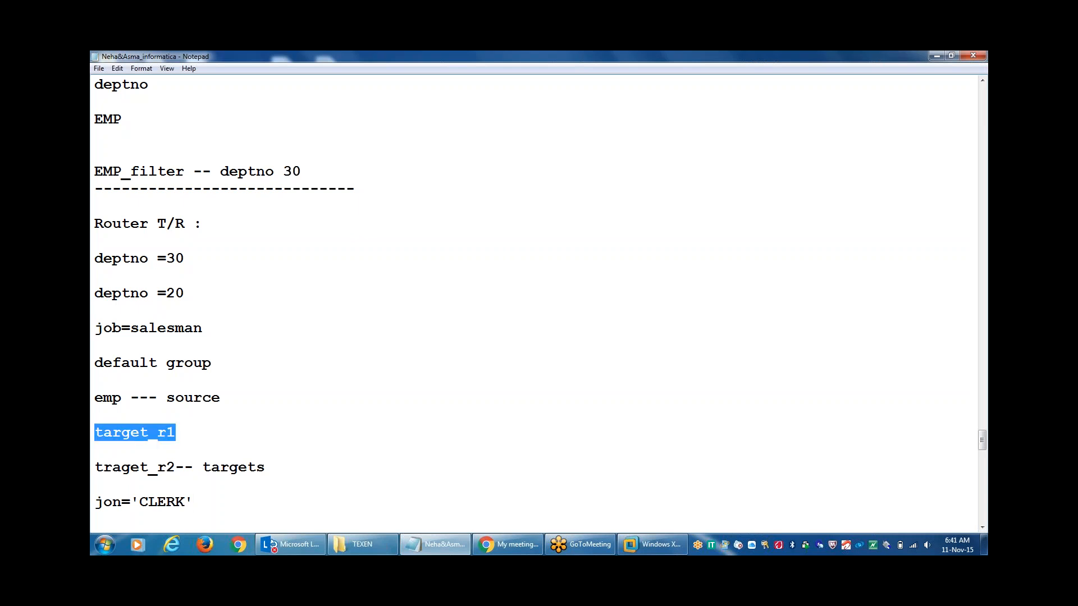
pyautogui.click(137, 433)
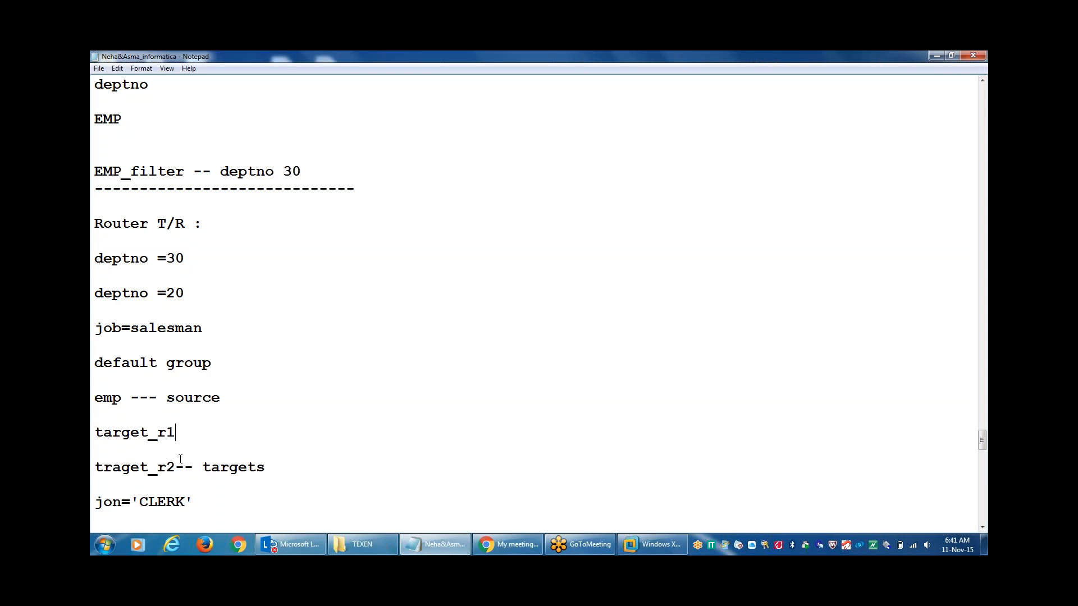
pyautogui.moveTo(178, 464); pyautogui.dragTo(95, 452)
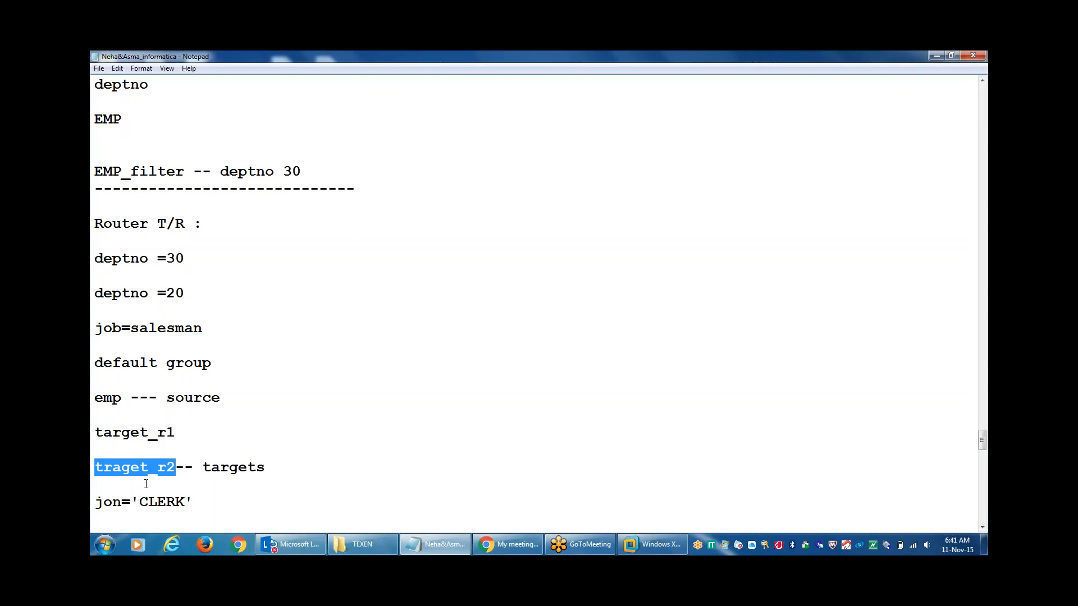
pyautogui.click(173, 489)
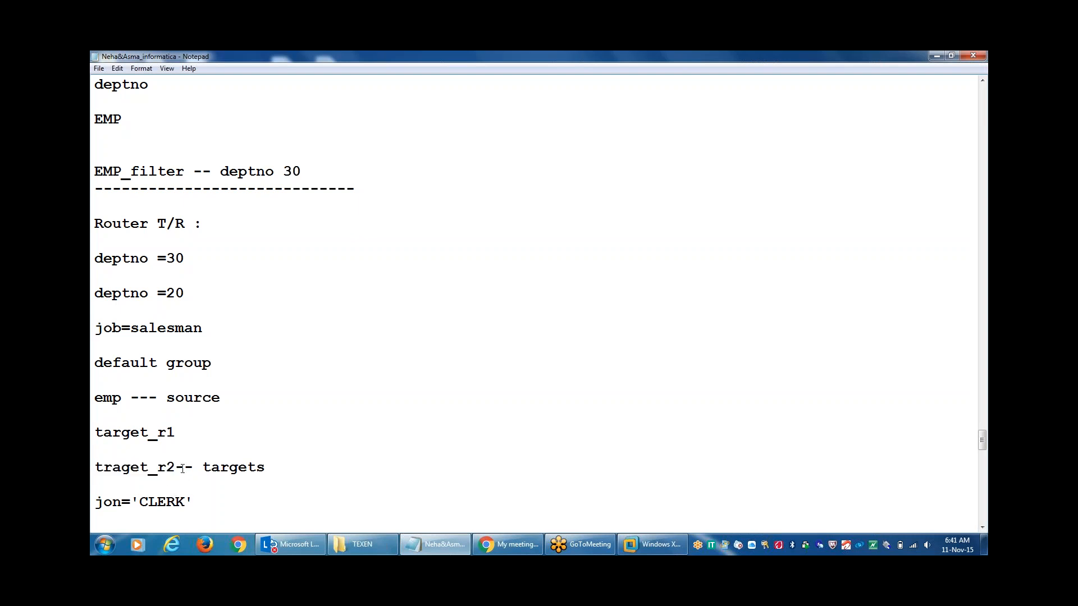
pyautogui.moveTo(183, 471); pyautogui.dragTo(95, 468)
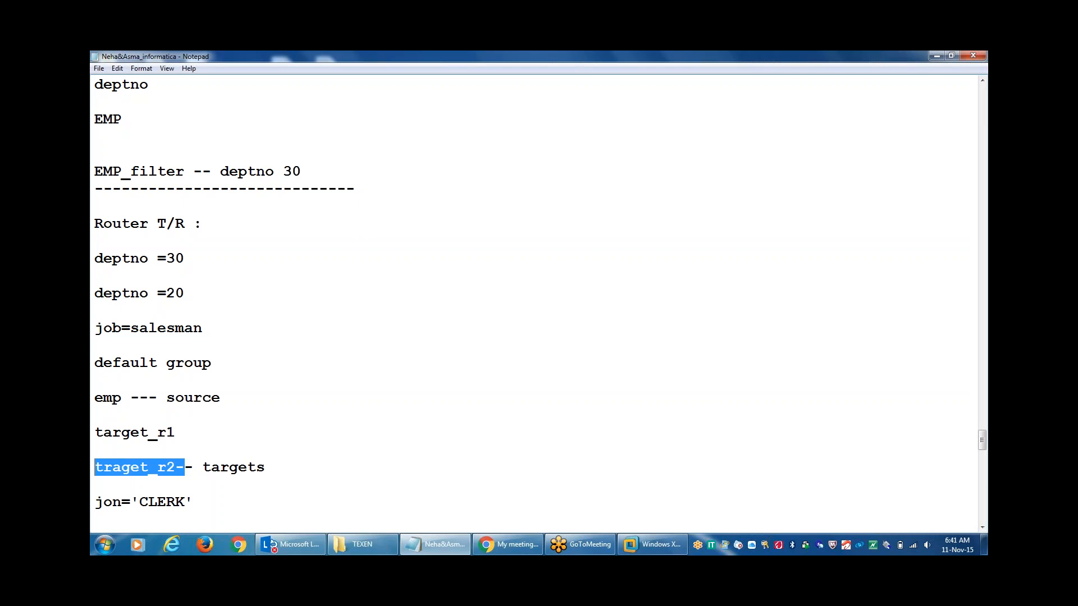
pyautogui.click(201, 517)
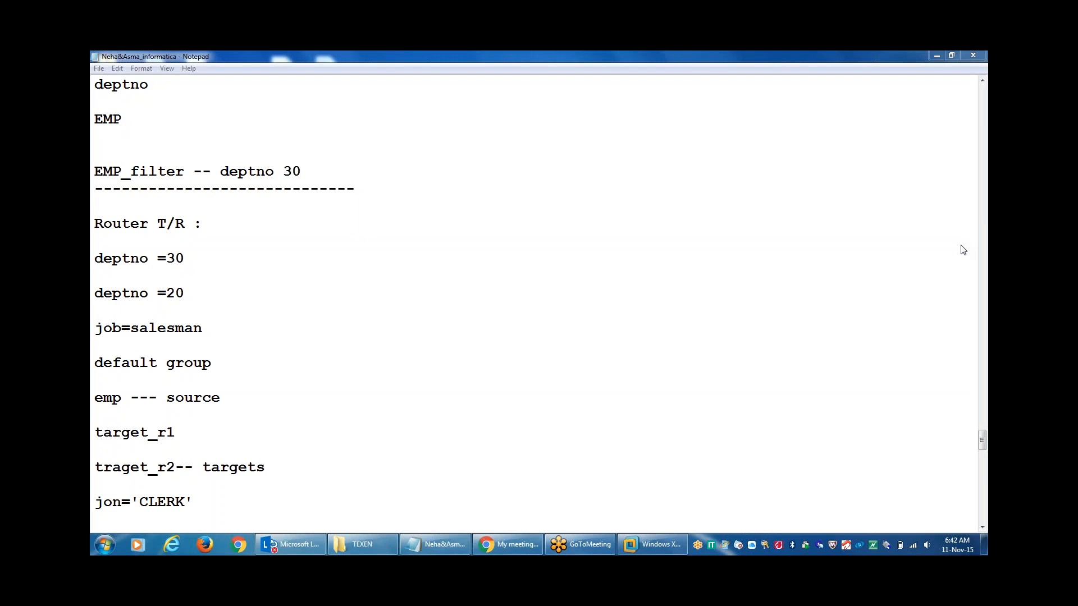
# Switch from the Notepad notes to the Informatica Regular Classes GoToMeeting page in Chrome.
pyautogui.click(716, 268)
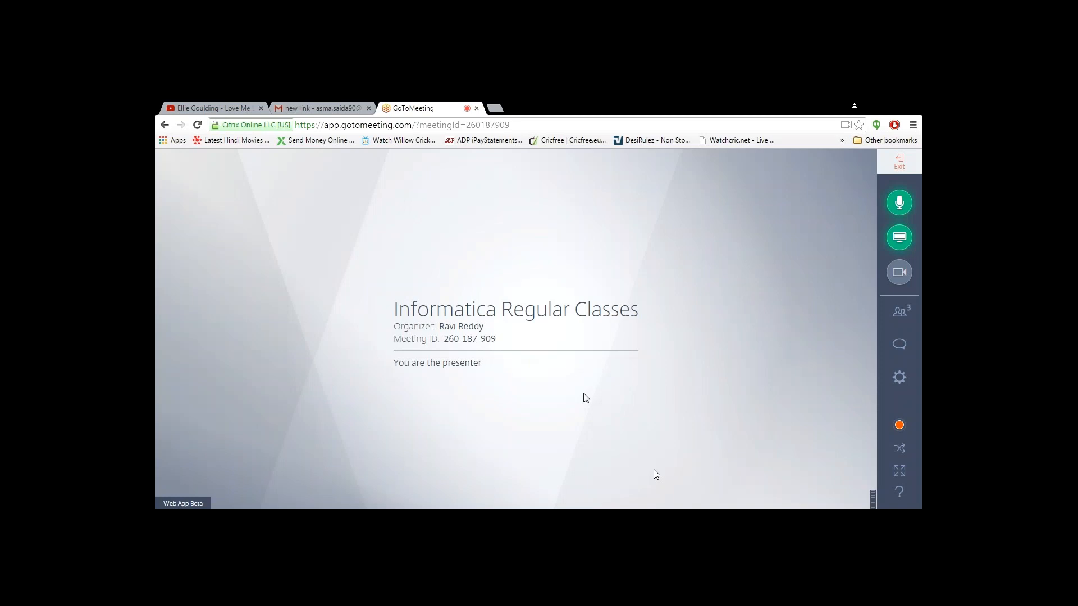
# From GoToMeeting Settings, request switching to the desktop version and confirm it.
pyautogui.click(887, 393)
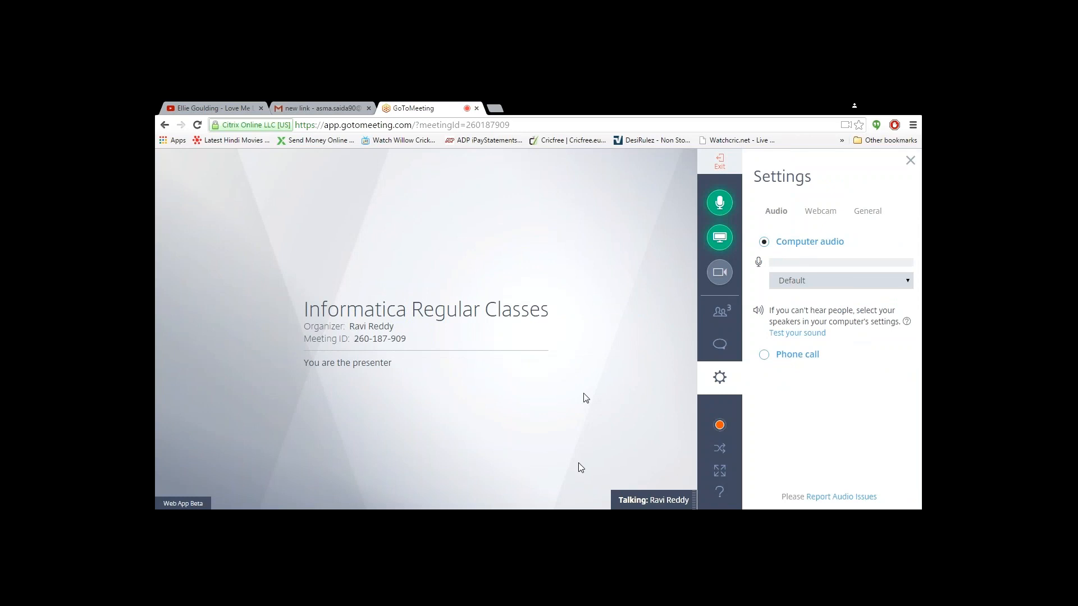
pyautogui.moveTo(722, 422)
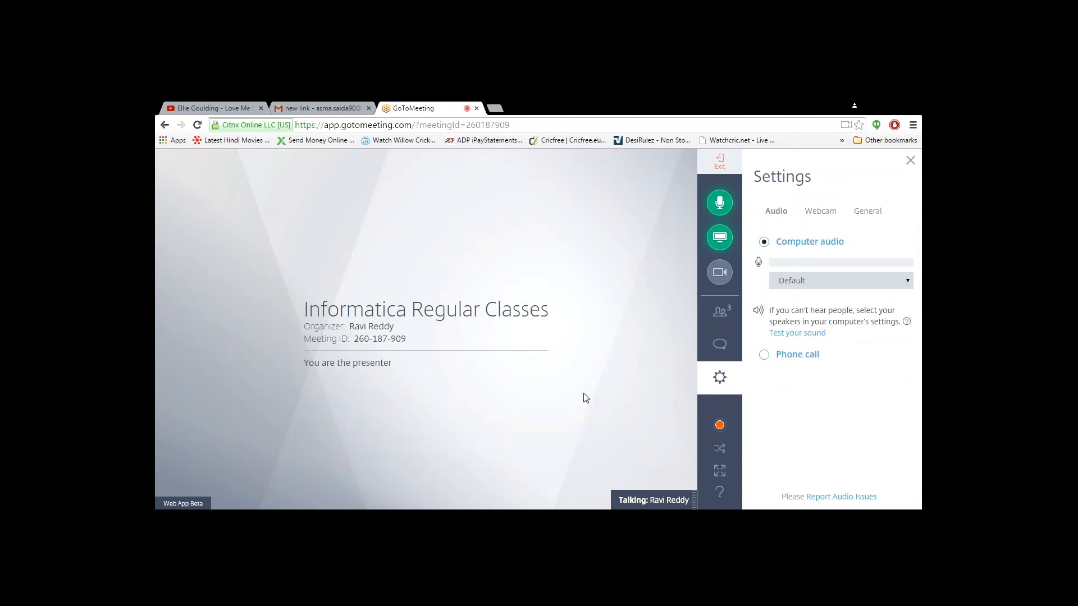
pyautogui.click(721, 452)
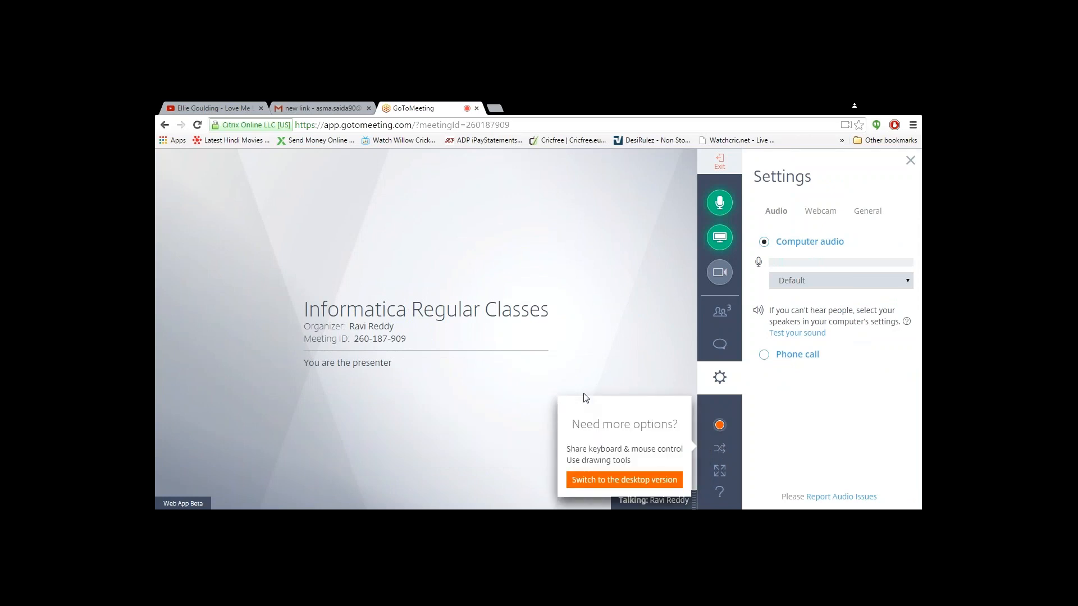
pyautogui.click(666, 477)
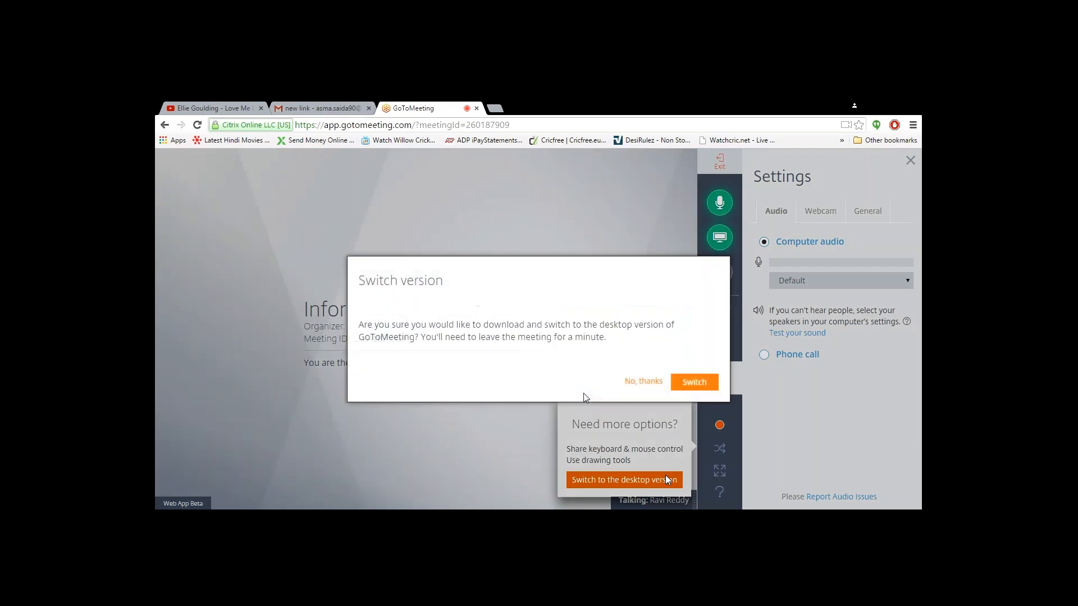
pyautogui.click(694, 384)
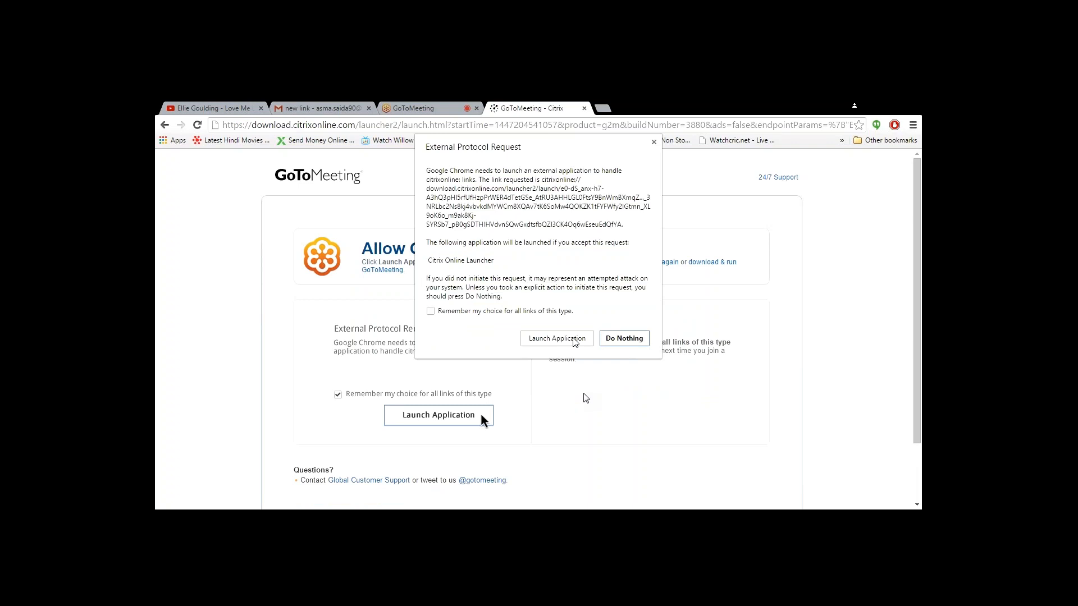
# Allow Chrome to launch the GoToMeeting desktop application through Citrix Online Launcher.
pyautogui.click(573, 340)
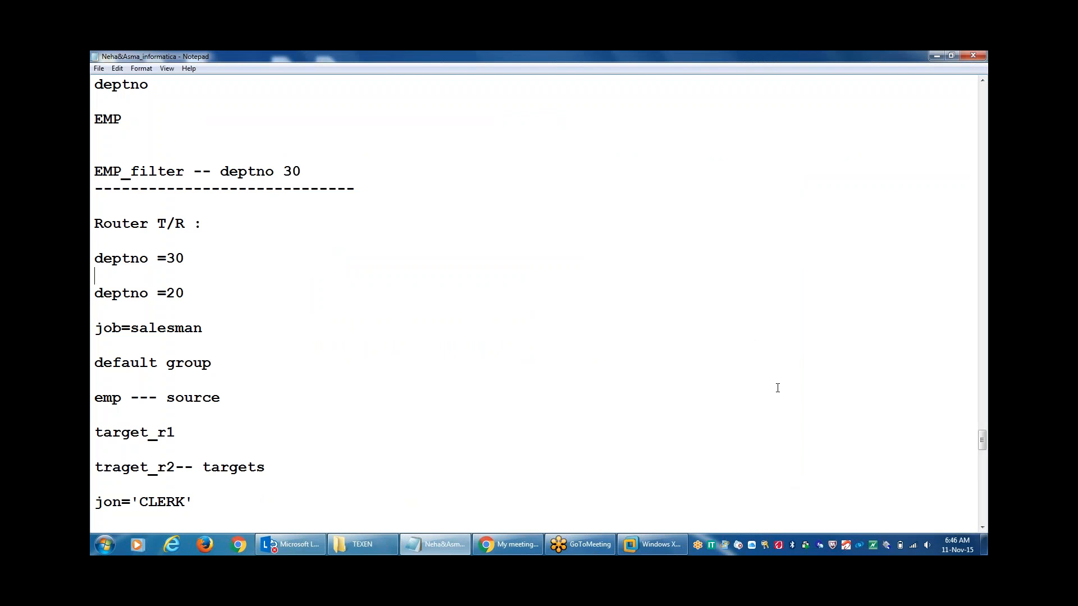
# Start Oracle SQL*Plus on the Windows XP VM to its Log On dialog, then minimize the VM.
pyautogui.click(653, 545)
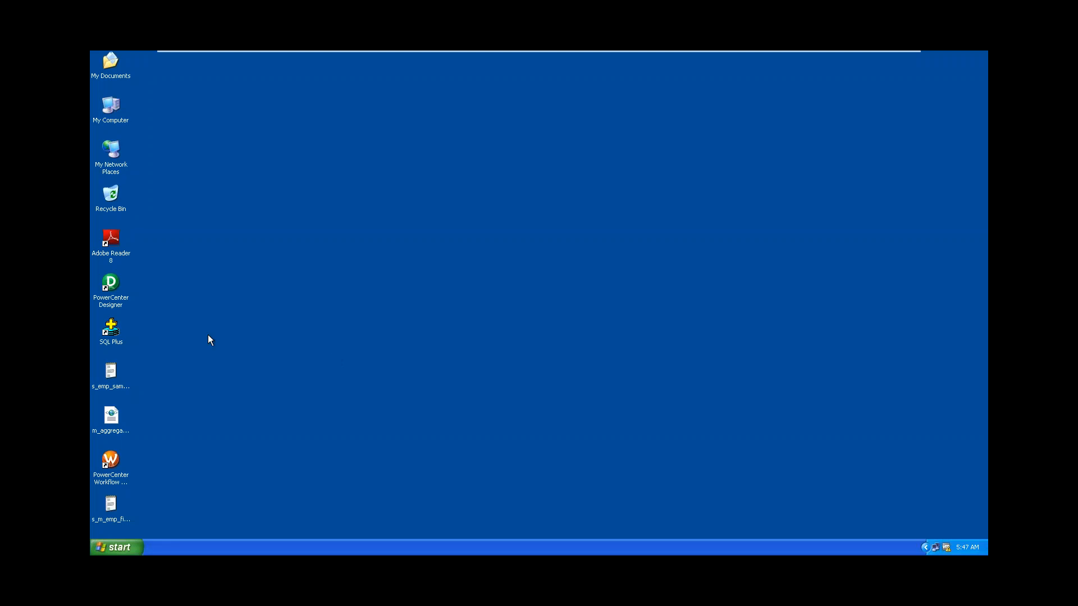
pyautogui.doubleClick(111, 335)
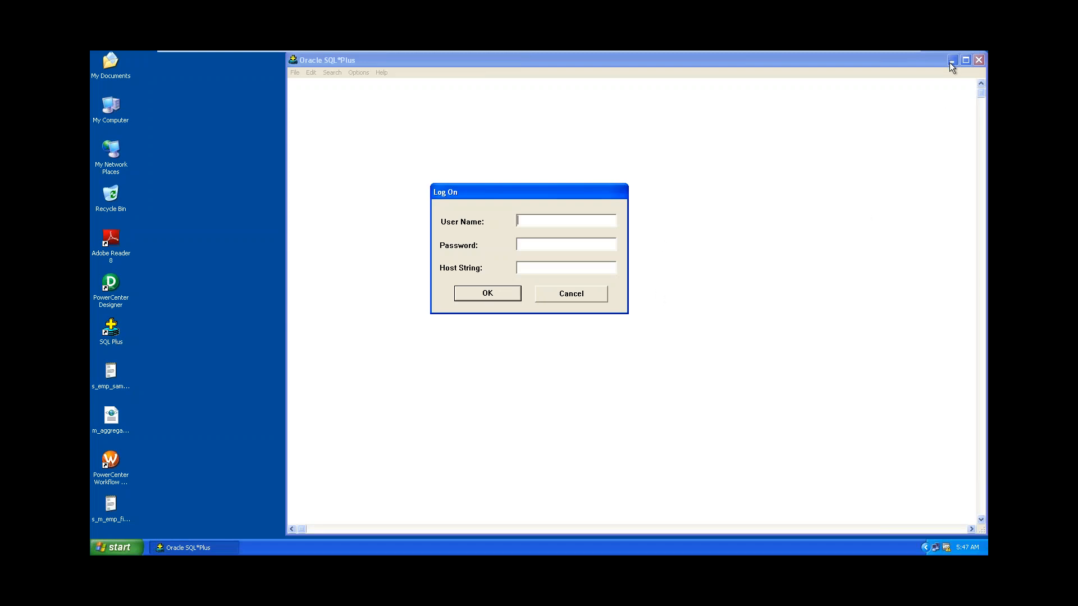
pyautogui.moveTo(747, 52)
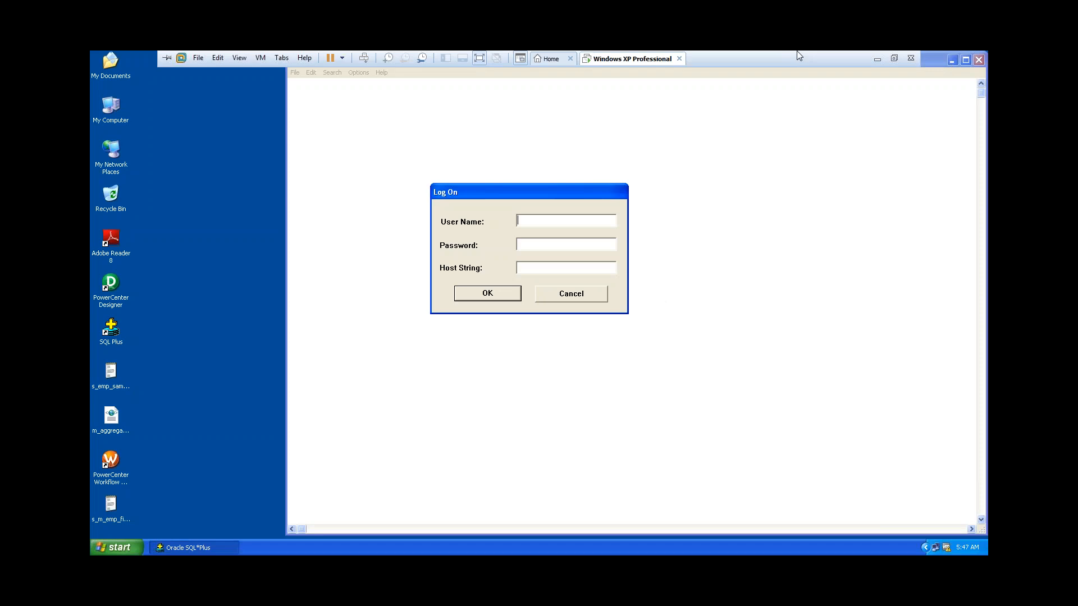
pyautogui.click(880, 61)
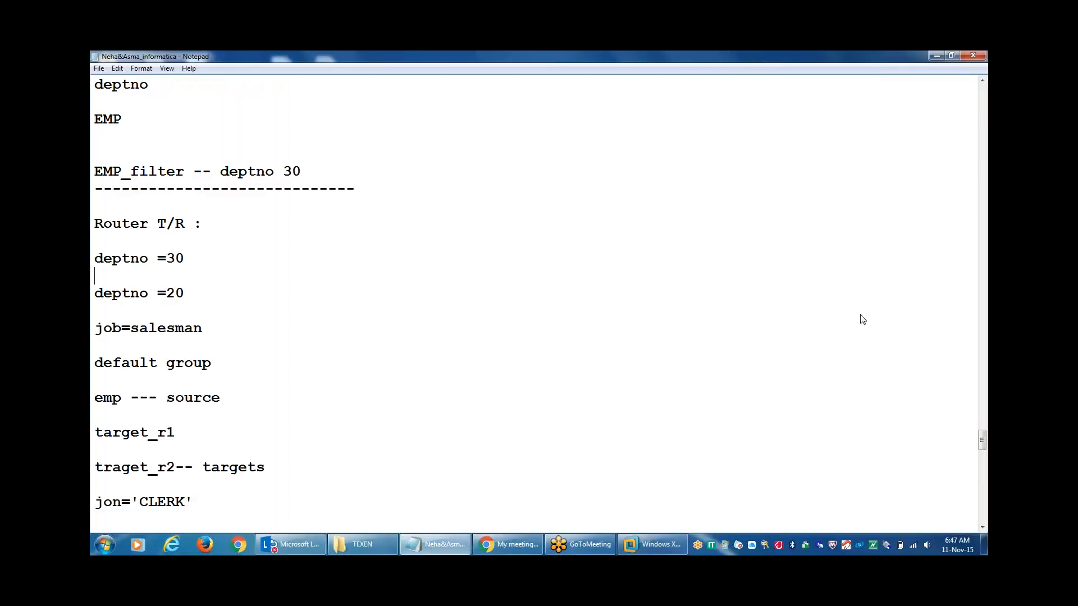
# Raise the speaker volume to about 66, then return to the Windows XP VM's SQL*Plus log-on.
pyautogui.click(928, 545)
pyautogui.moveTo(928, 444); pyautogui.dragTo(928, 425)
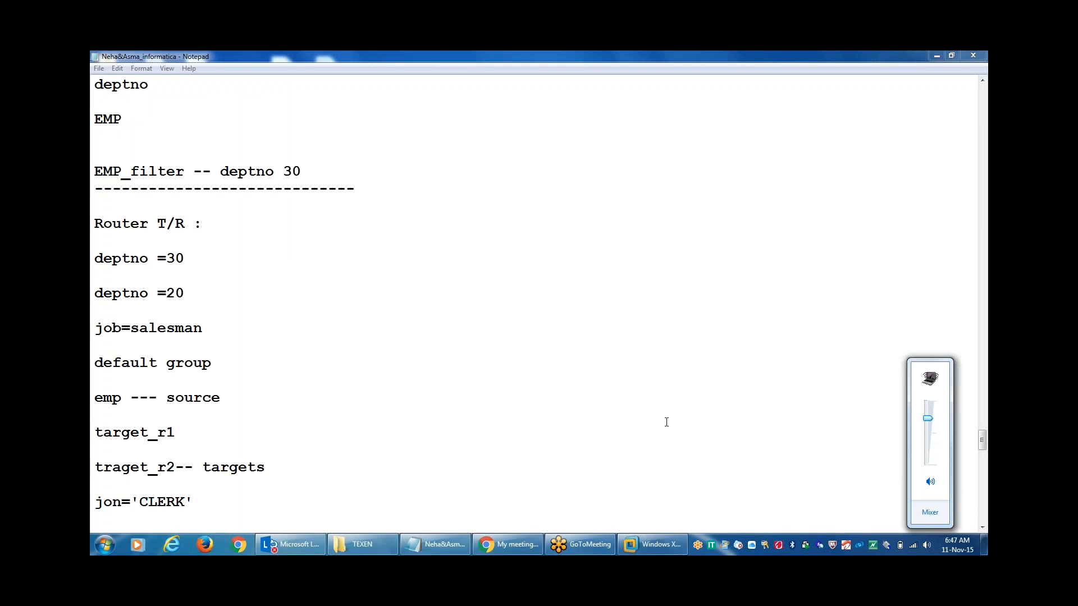
pyautogui.click(976, 248)
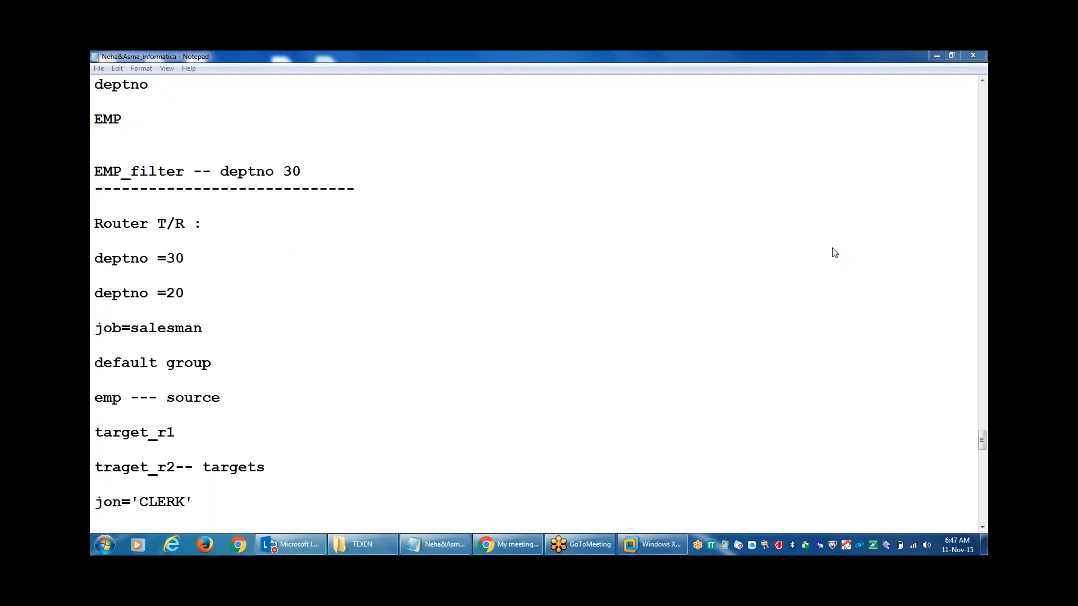
pyautogui.click(767, 248)
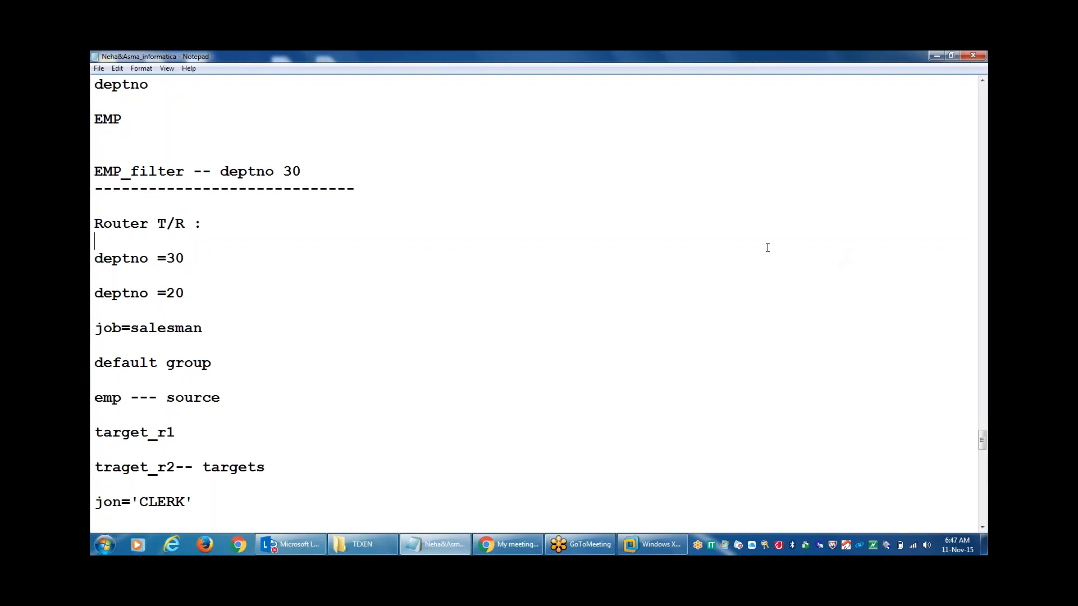
pyautogui.click(657, 545)
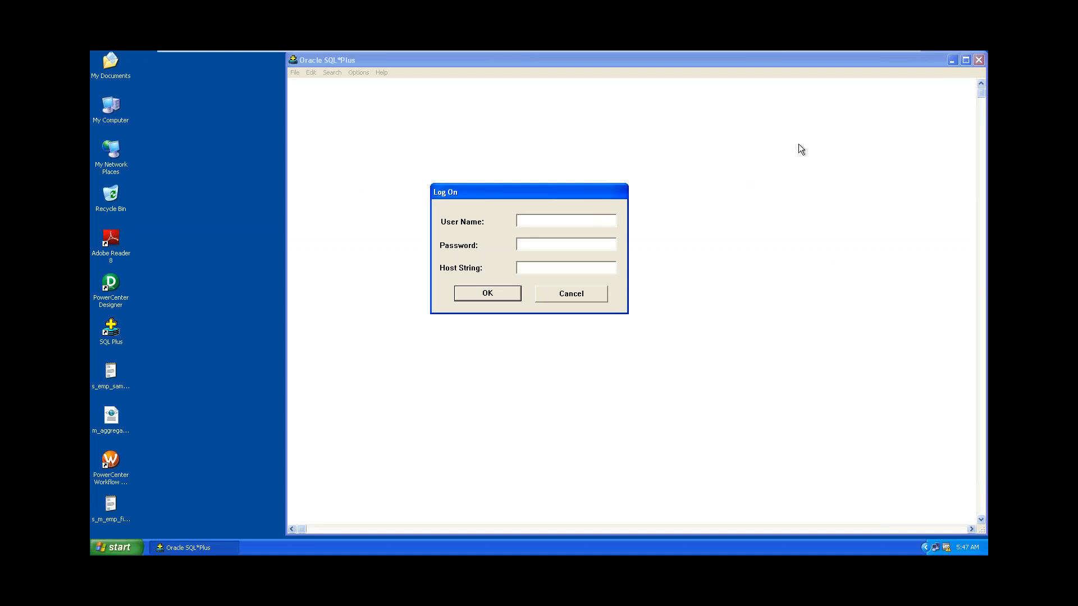
# Minimize the VMware full-screen view and bring the Notepad router notes back into focus.
pyautogui.click(876, 59)
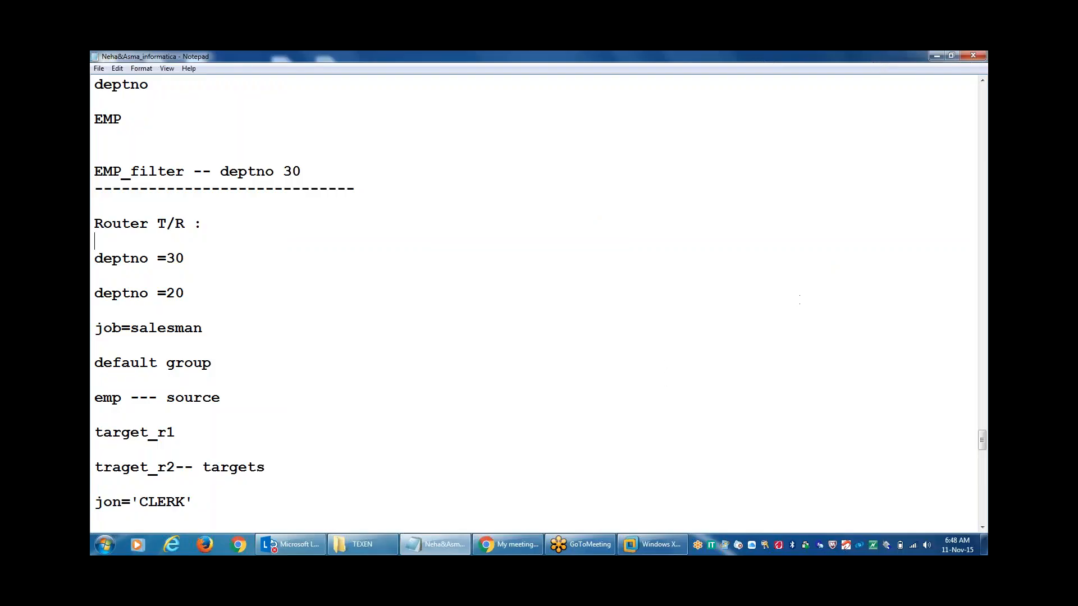
pyautogui.click(946, 247)
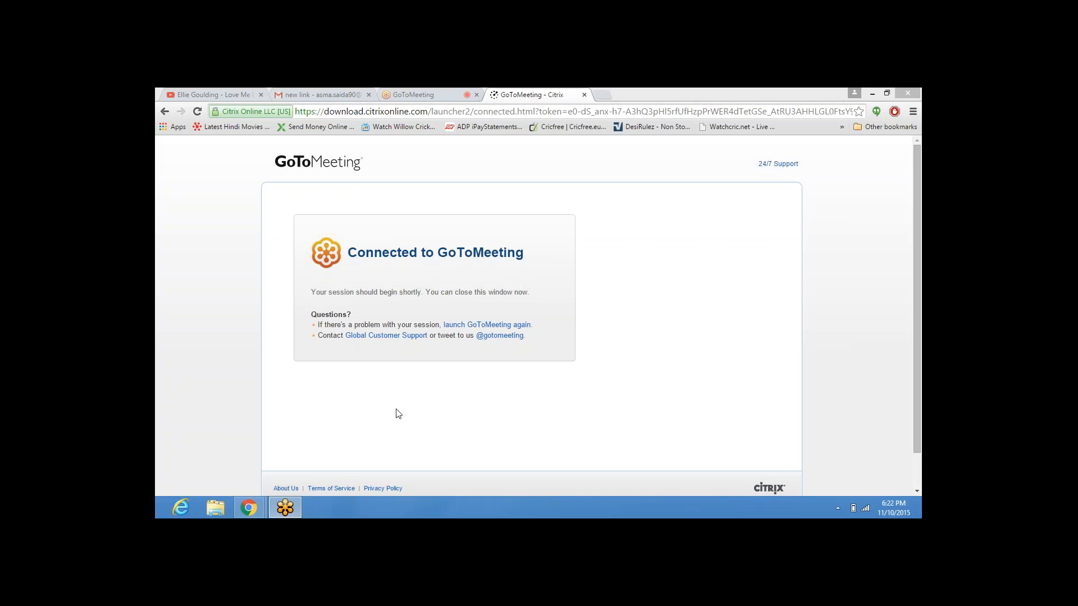
# Close the GoToMeeting web meeting tab, confirming 'Leave this Page'.
pyautogui.click(441, 91)
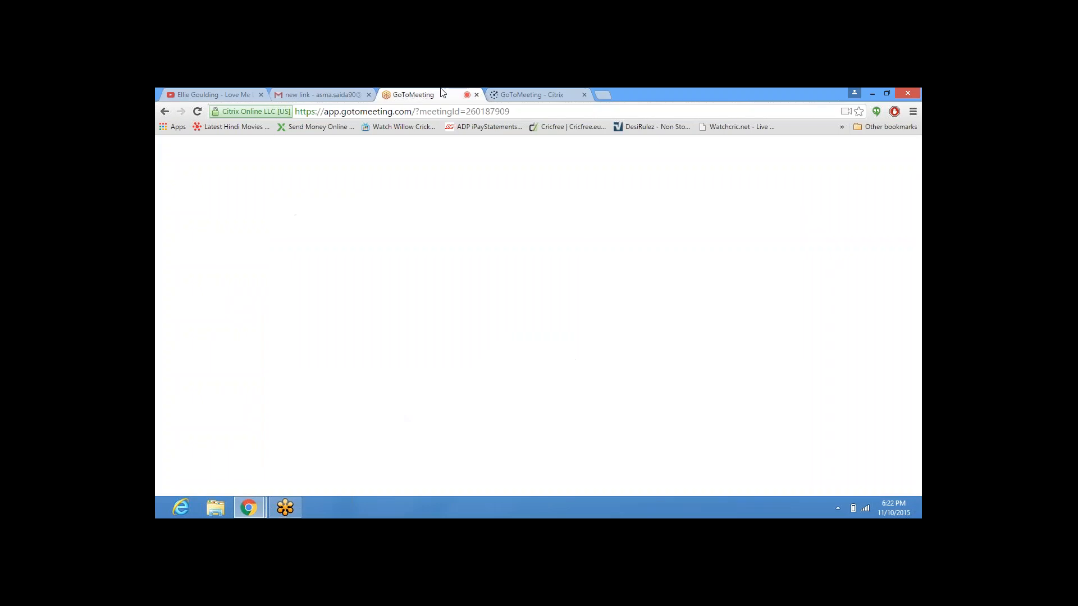
pyautogui.click(476, 95)
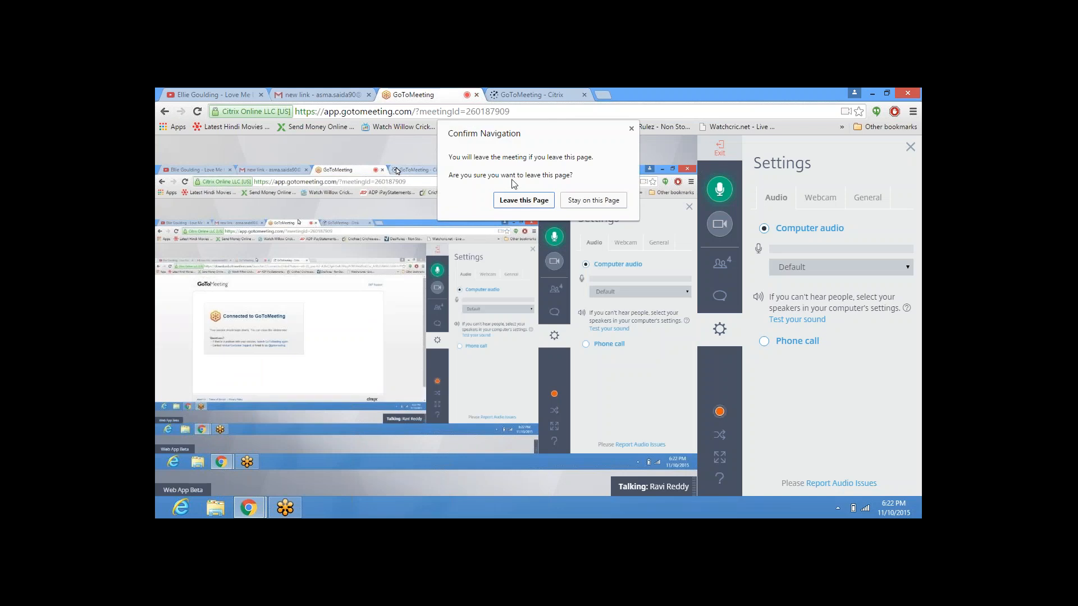
pyautogui.click(517, 201)
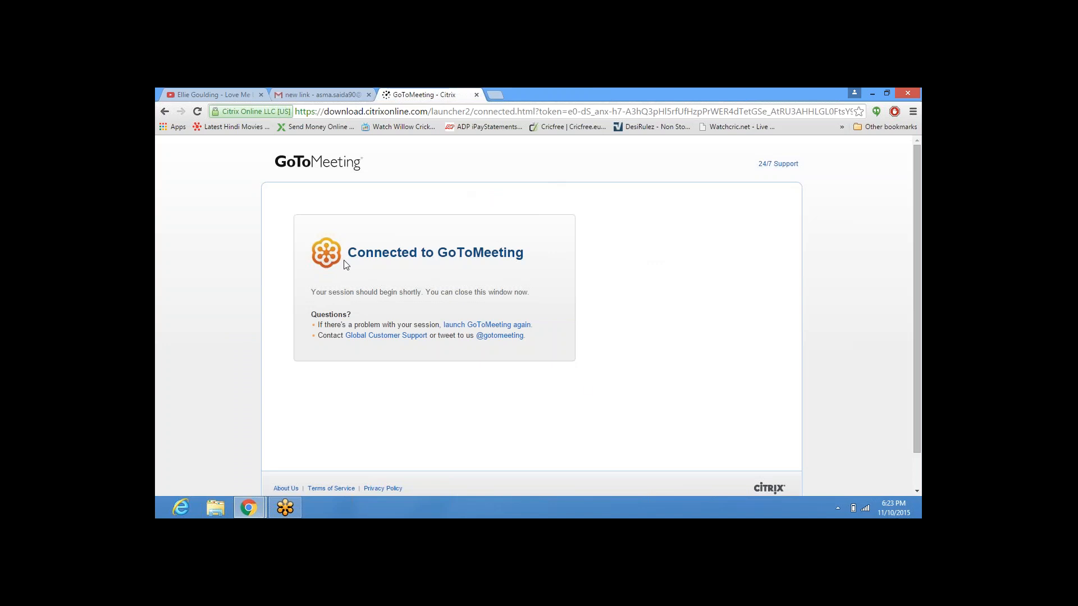
# Check the GoToMeeting taskbar preview, then close the music video tab.
pyautogui.click(290, 511)
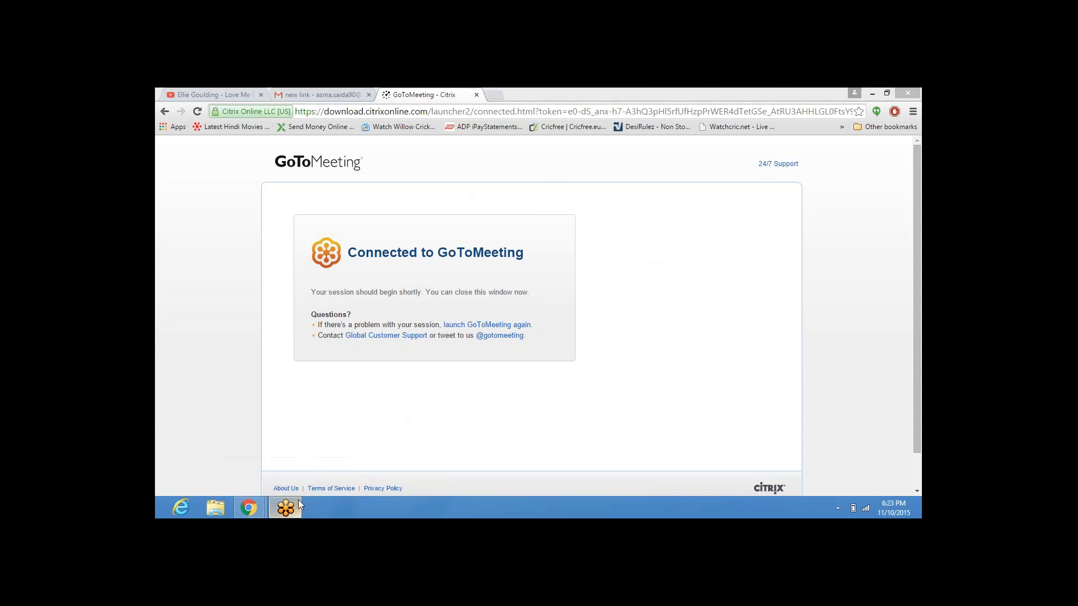
pyautogui.moveTo(302, 500)
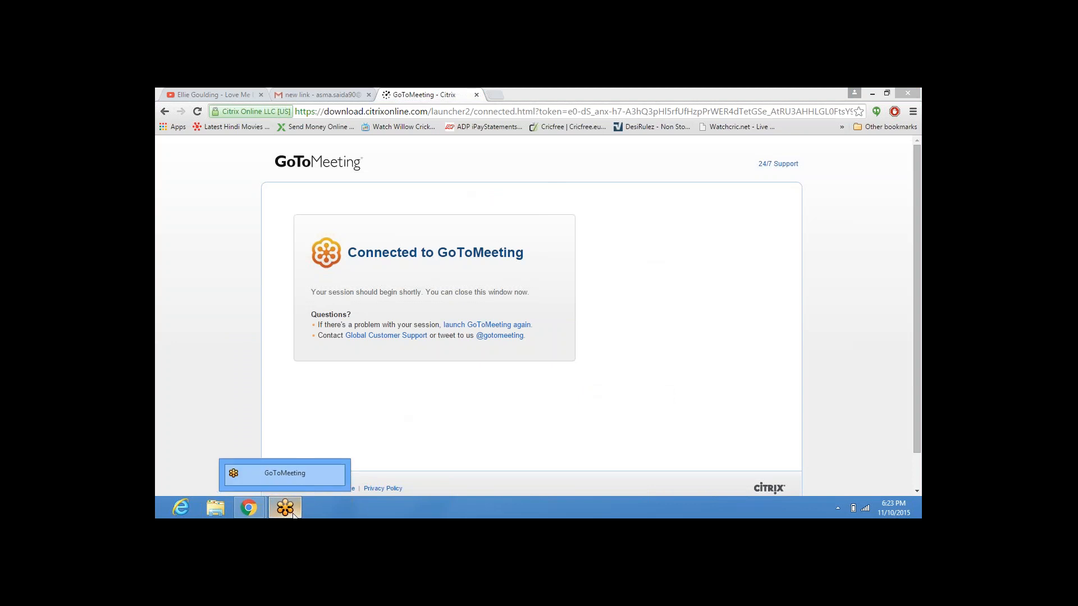
pyautogui.click(315, 481)
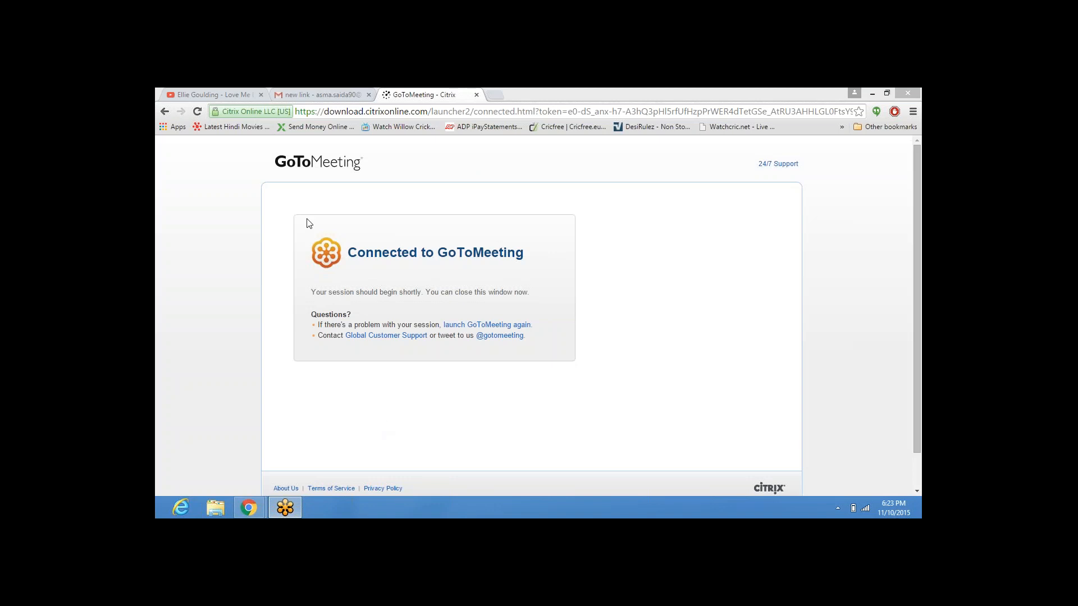
pyautogui.click(261, 94)
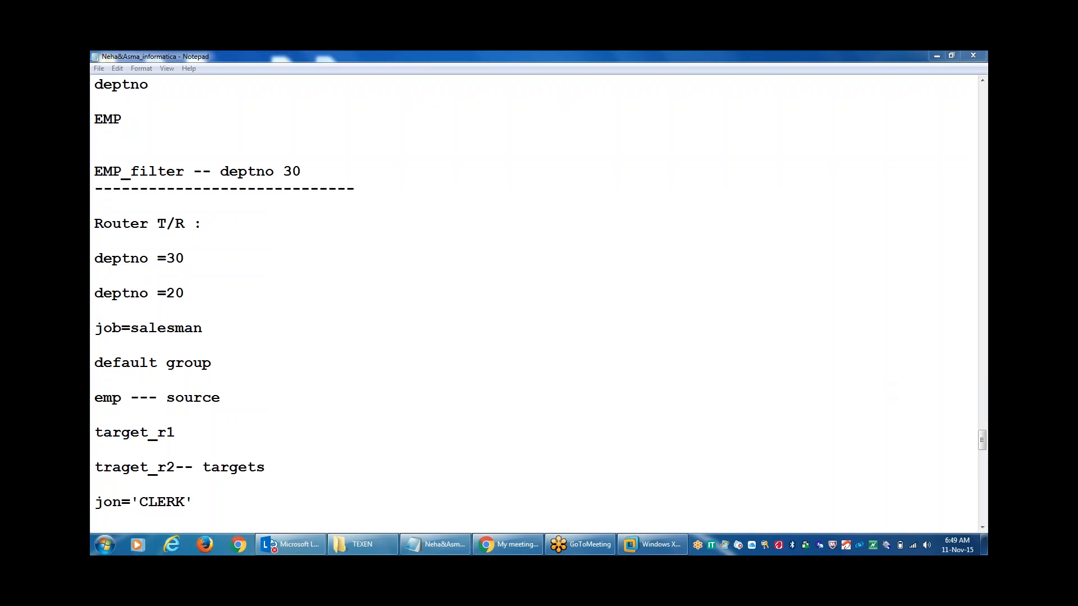
# Review the router notes in Notepad up to job=salesman, then switch to the Windows XP VM.
pyautogui.click(95, 380)
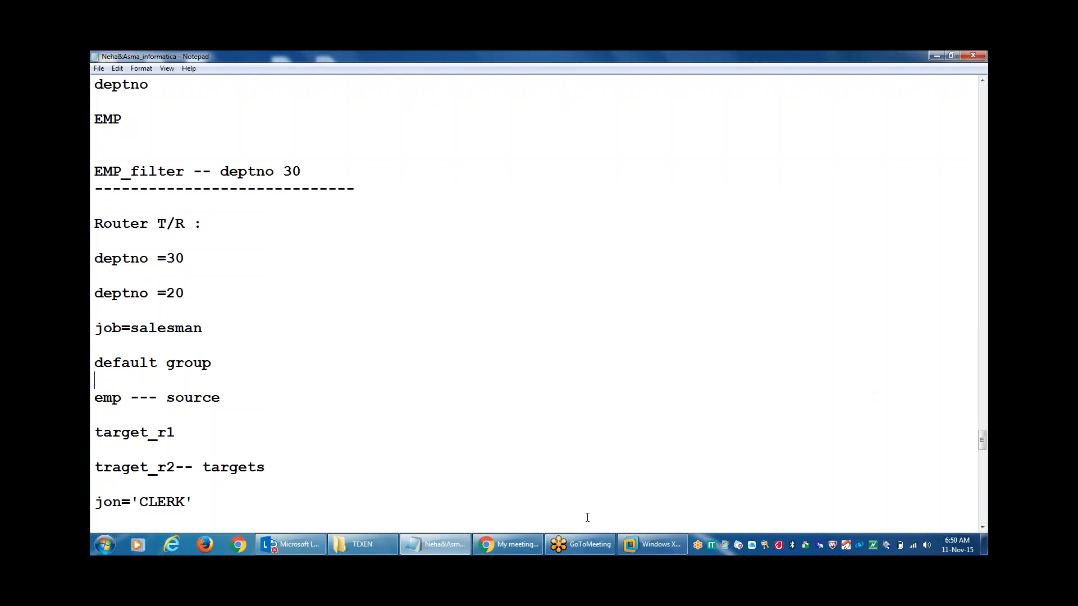
pyautogui.click(568, 553)
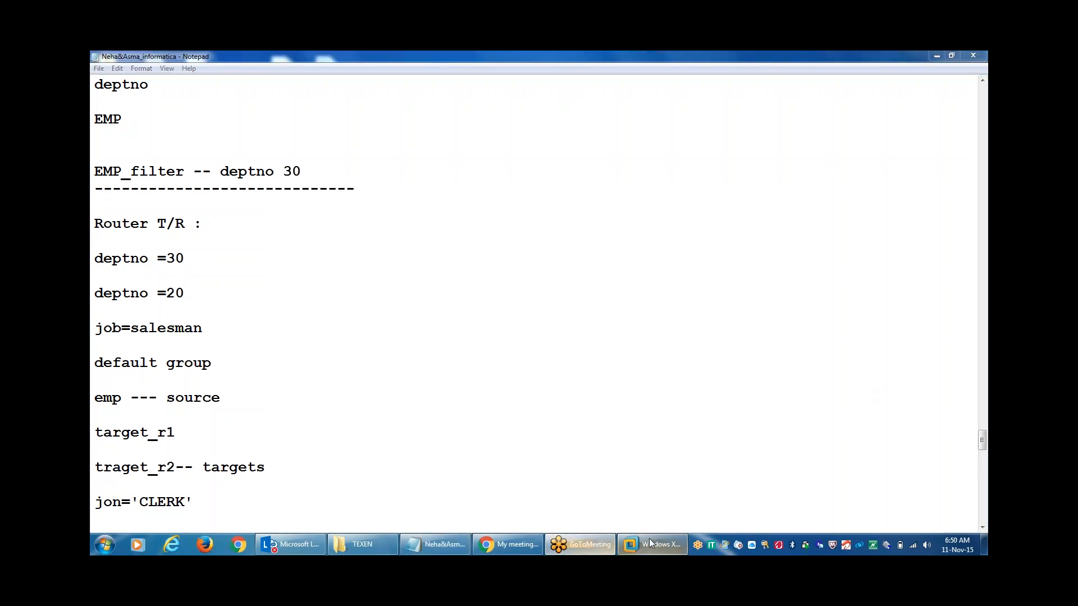
pyautogui.moveTo(649, 539)
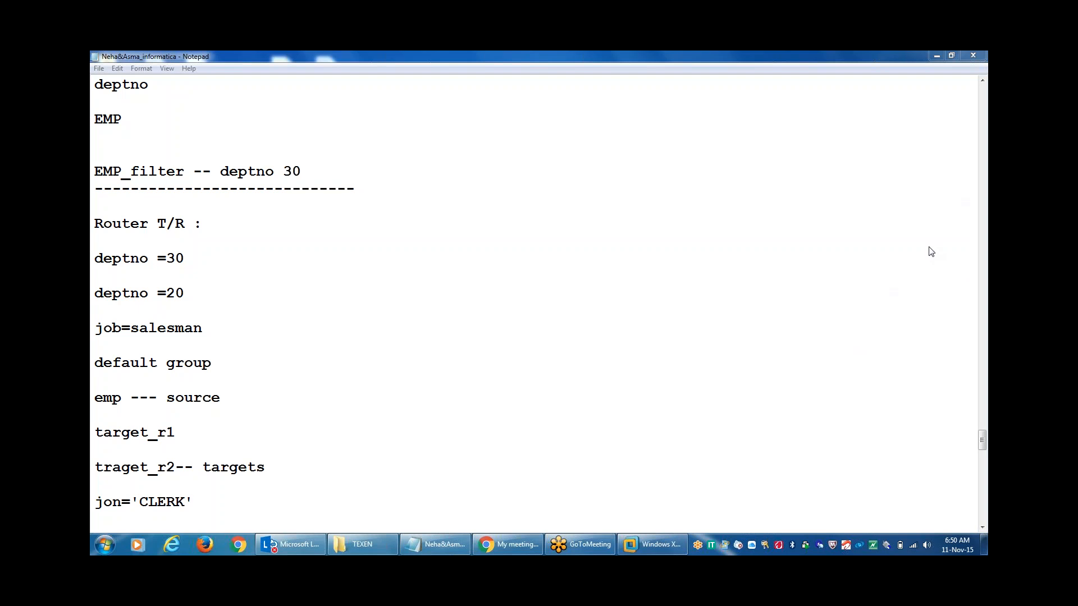
pyautogui.click(760, 278)
pyautogui.click(696, 323)
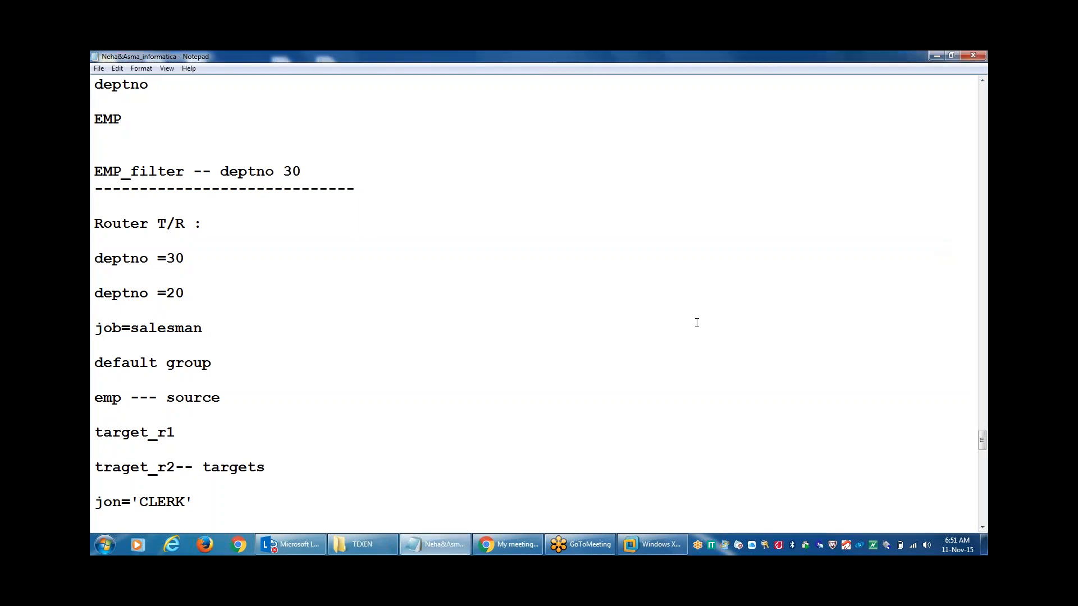
pyautogui.click(652, 544)
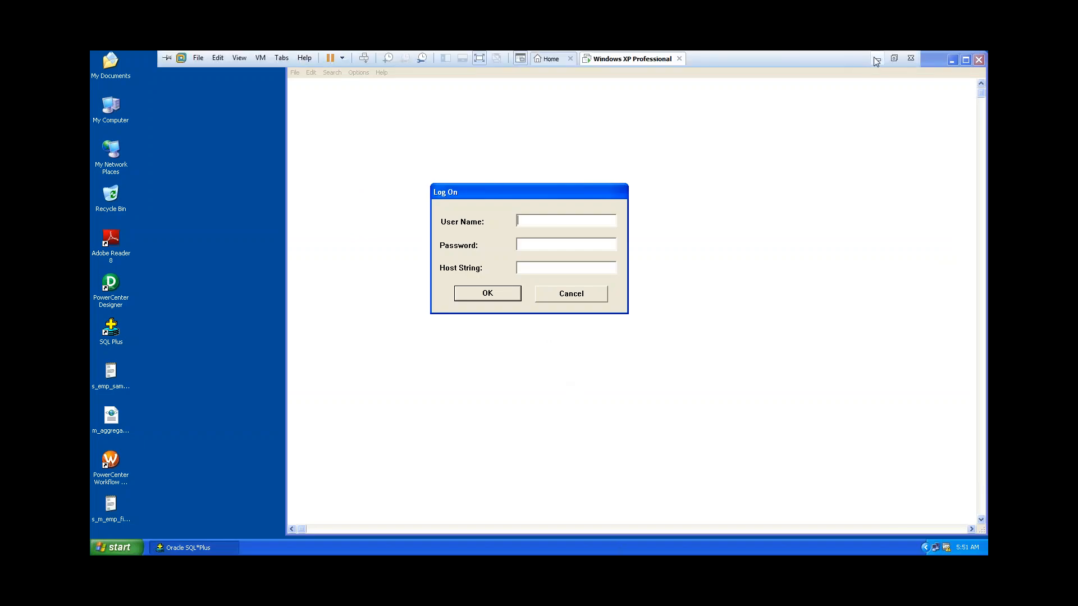
# Close the leftover GoToMeeting window and minimize the Windows XP VM back to the Notepad notes.
pyautogui.click(874, 57)
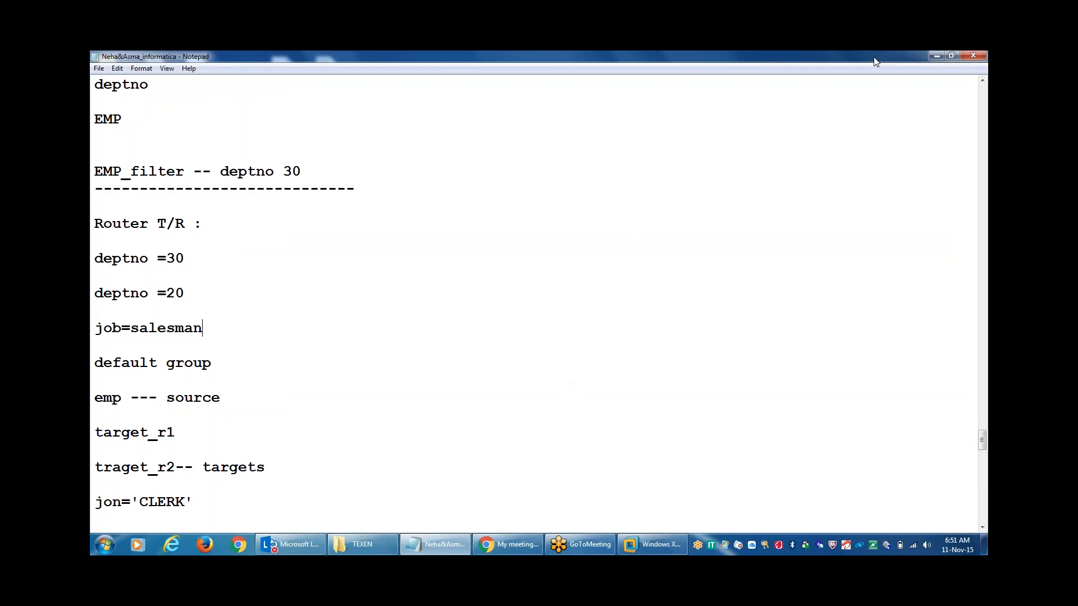
pyautogui.click(909, 279)
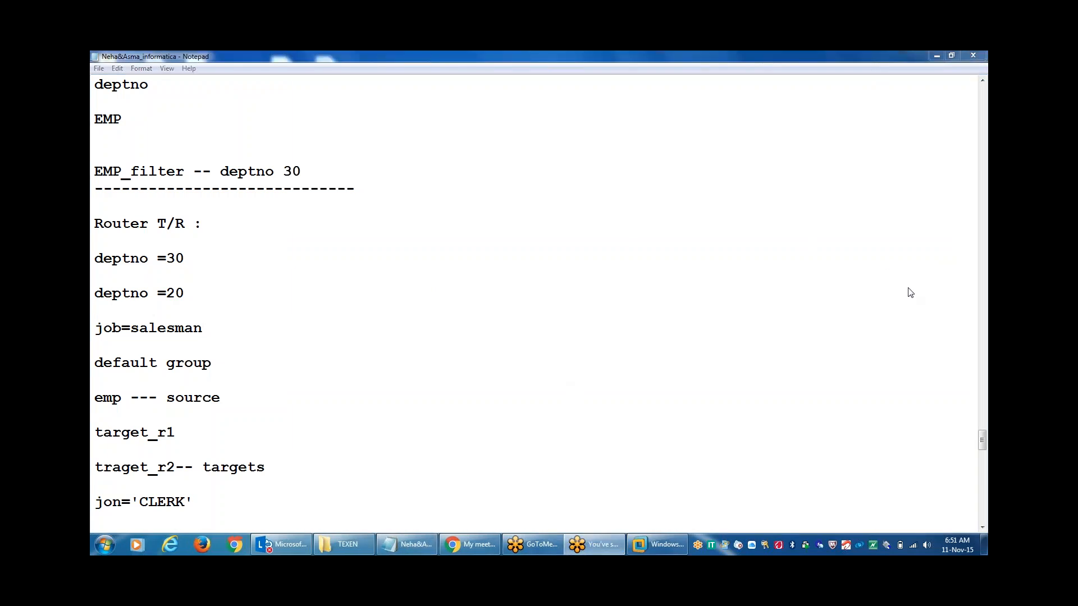
pyautogui.click(647, 358)
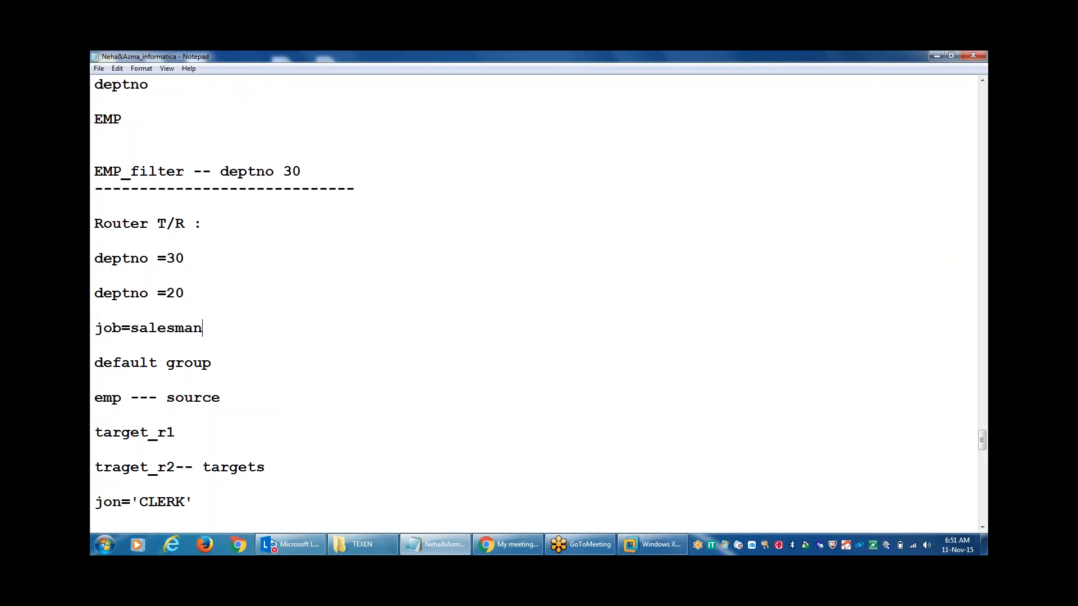
pyautogui.click(649, 547)
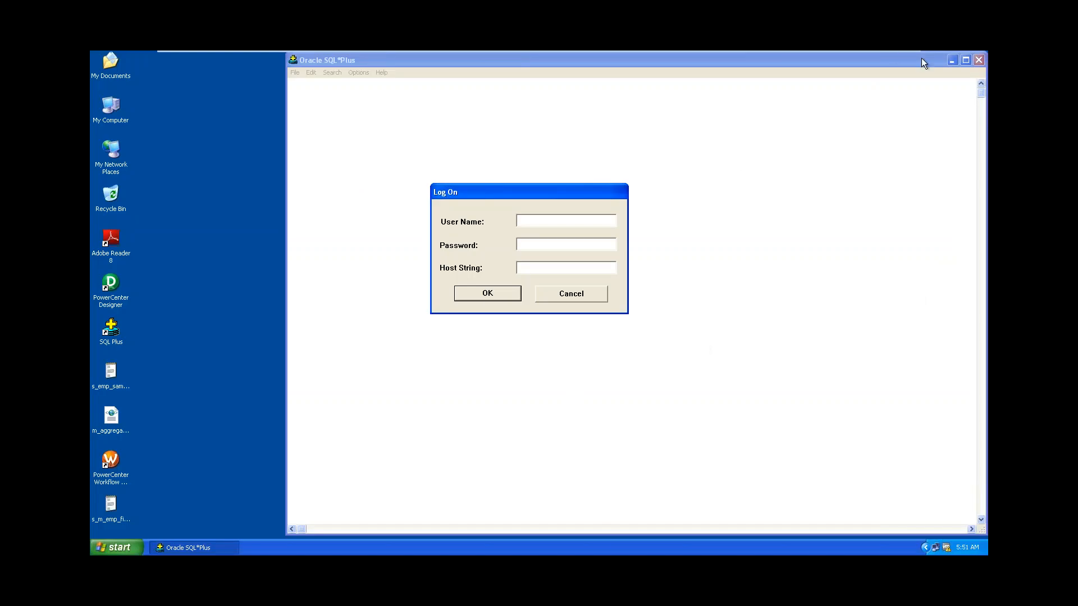
pyautogui.moveTo(850, 52)
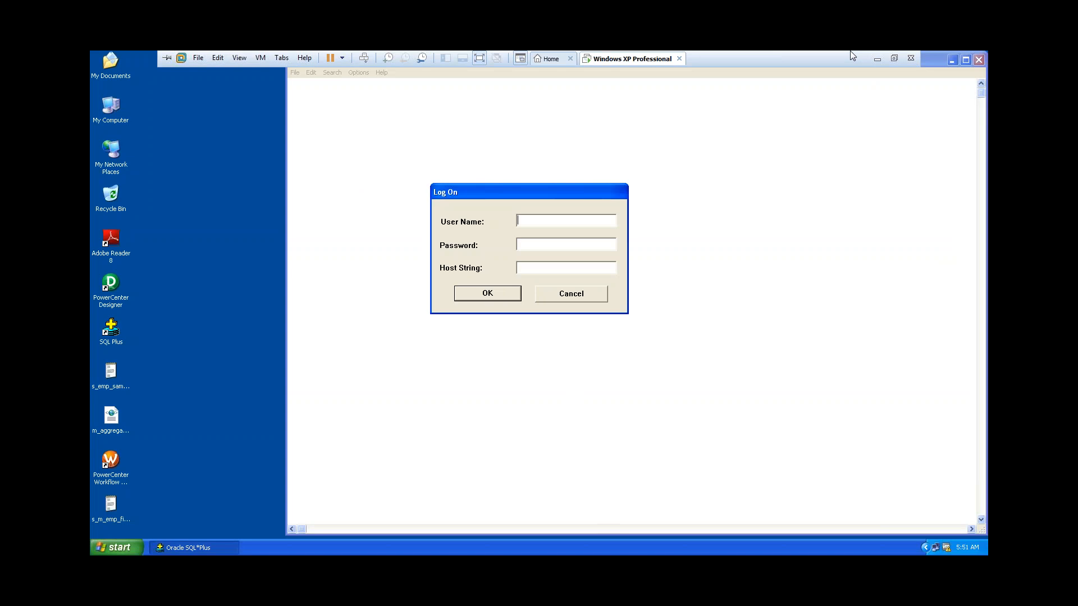
pyautogui.click(878, 59)
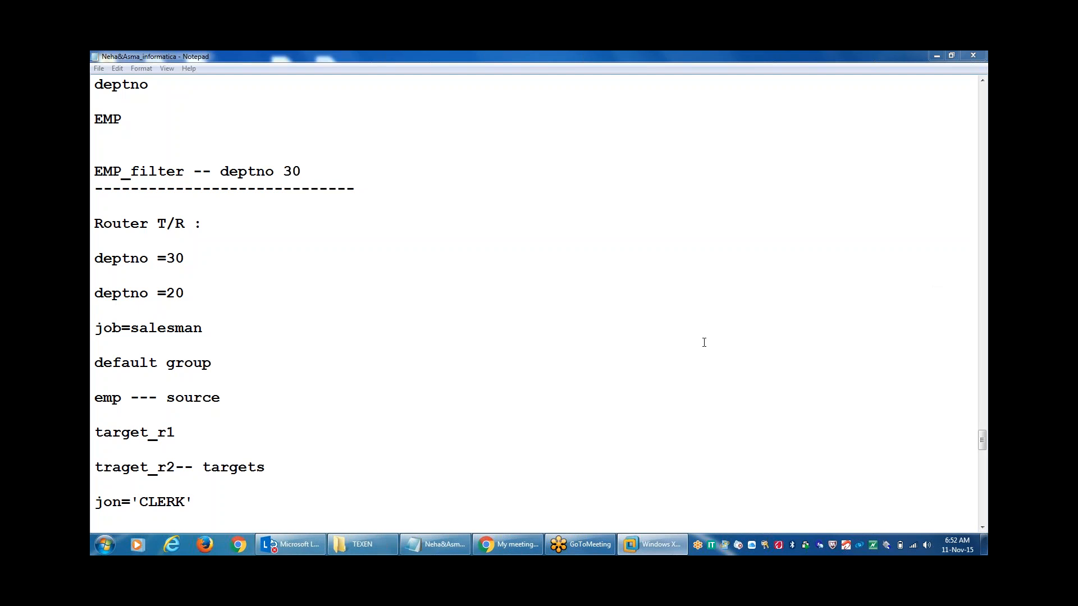
pyautogui.moveTo(652, 542)
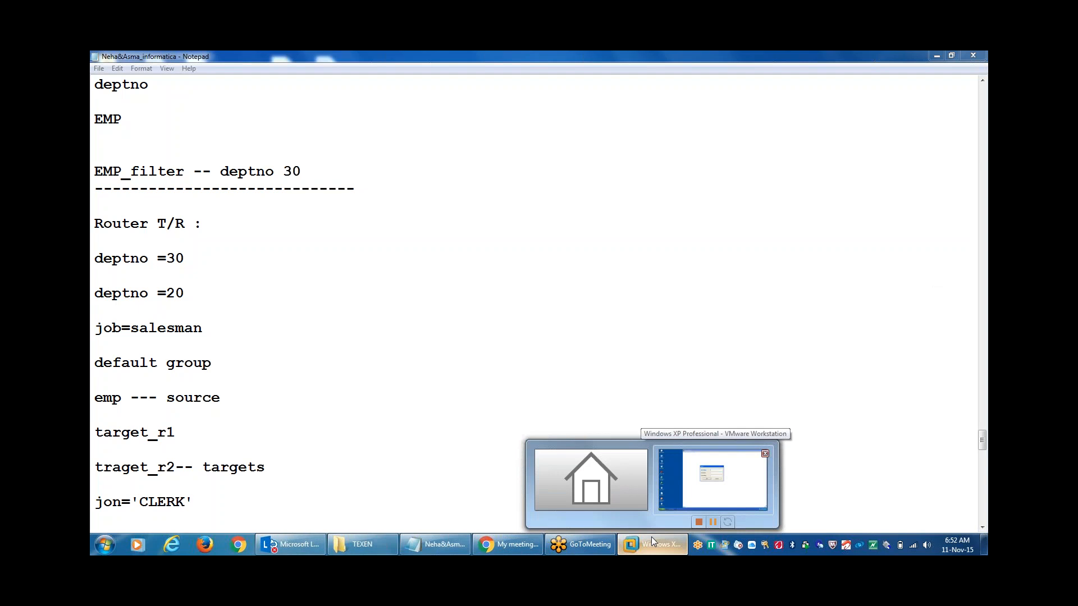
# Log on to Oracle SQL*Plus with the database user name and password.
pyautogui.click(651, 537)
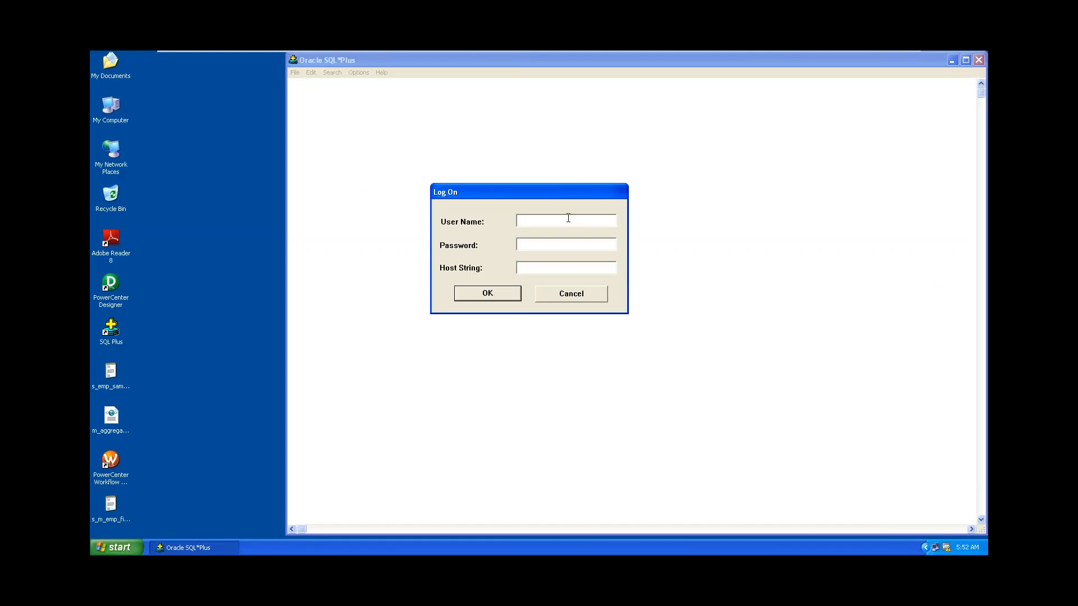
pyautogui.write('scott')
pyautogui.press('Tab')
pyautogui.write('tiger')
pyautogui.press('Return')
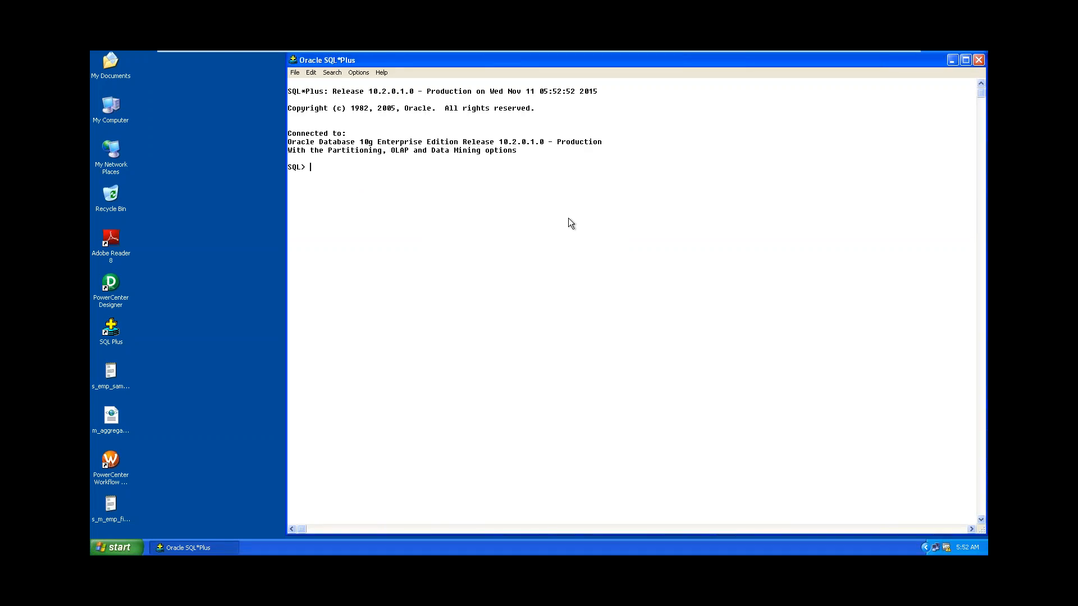
# Try 'create table target_r1;', which fails with ORA-00906 missing left parenthesis.
pyautogui.write('create table target_r1')
pyautogui.press('Return')
pyautogui.write(';')
pyautogui.press('Return')
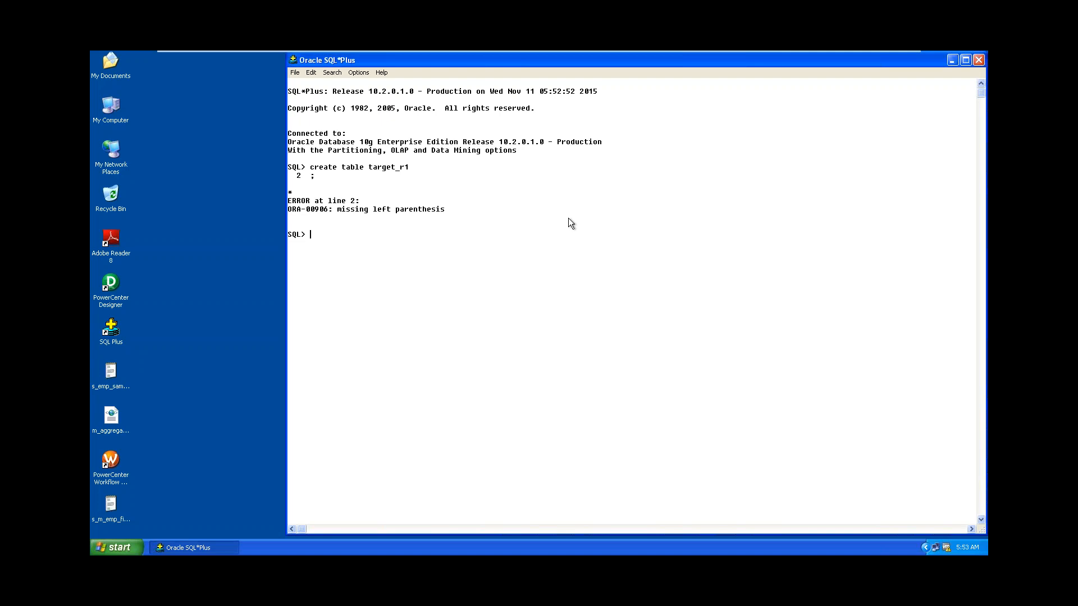
# Create target_r1 and target_r2 with 'as select * from emp where 1=2', fixing typos.
pyautogui.write('create table target_r1 as select * from ')
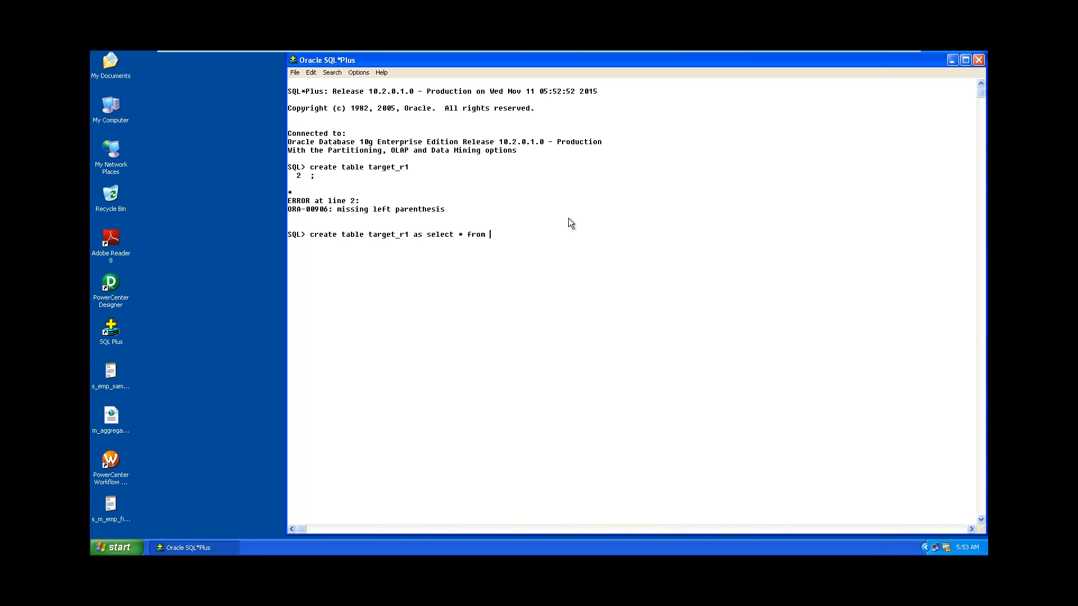
pyautogui.write('emp where')
pyautogui.write('cre')
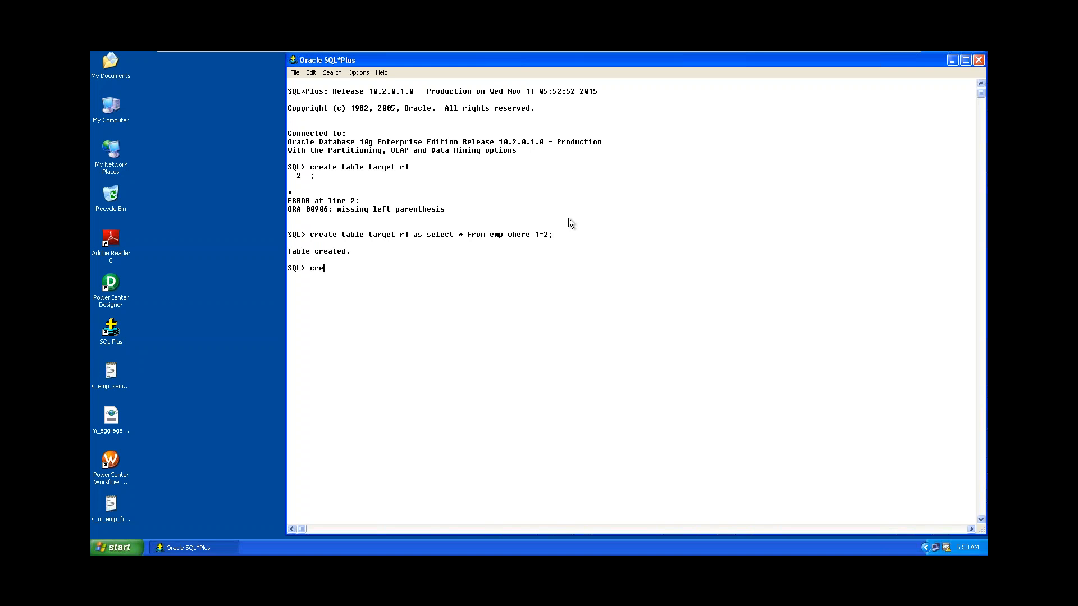
pyautogui.write('ate table target_2')
pyautogui.press('BackSpace')
pyautogui.write('r2 as select * from emo')
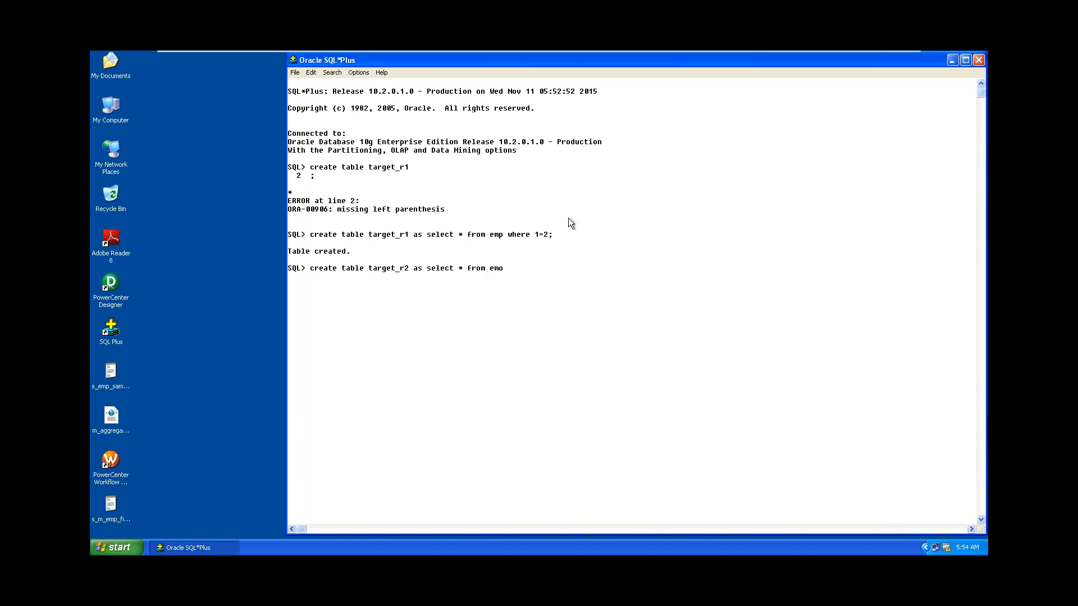
pyautogui.press('BackSpace')
pyautogui.write('p whee')
pyautogui.press('BackSpace')
pyautogui.write('re 1=2;')
pyautogui.press('Return')
# Set linesize 200 and pagesize 200, then rerun '/', which reports ORA-00955.
pyautogui.write('set line')
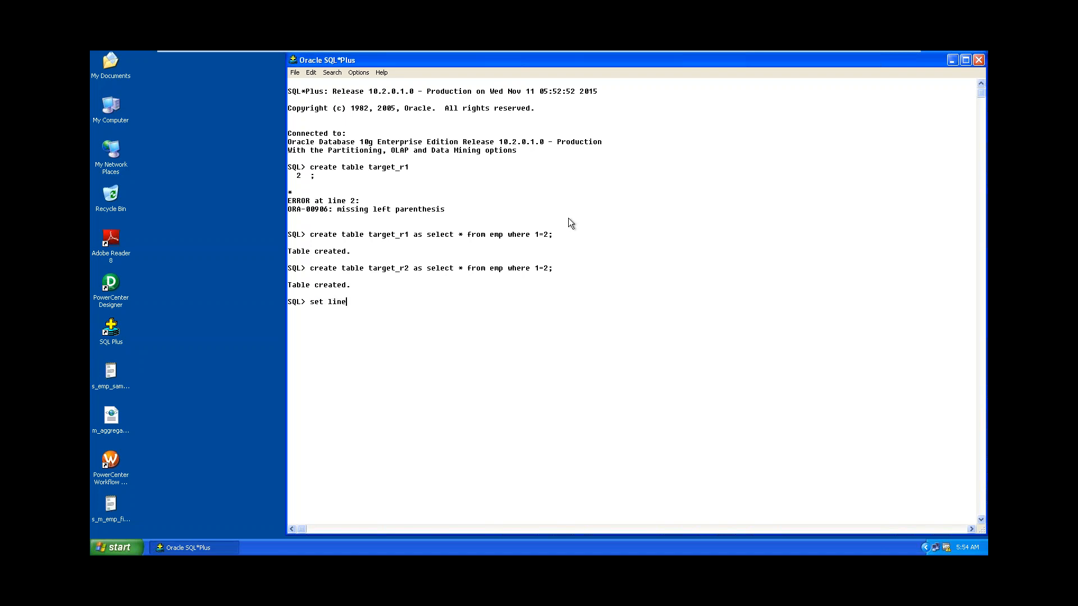
pyautogui.write('siz')
pyautogui.write('e 200')
pyautogui.press('Return')
pyautogui.write('set pagesize 200')
pyautogui.press('Return')
pyautogui.write('/')
pyautogui.press('Return')
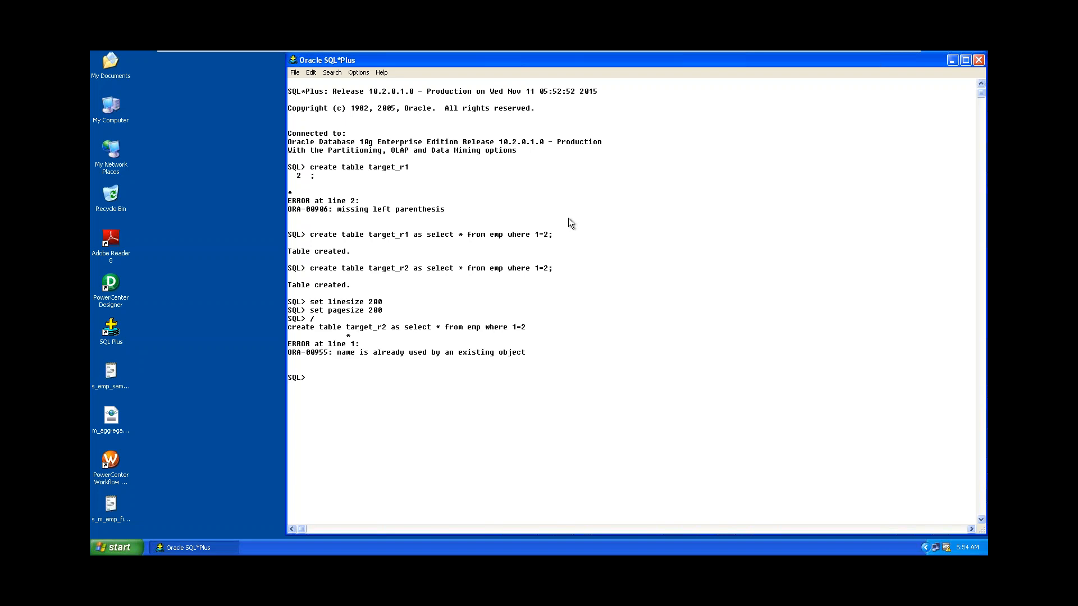
# Run 'select * from emp;' to list the 14 emp rows with jobs and department numbers.
pyautogui.write('select * from emp;')
pyautogui.press('Return')
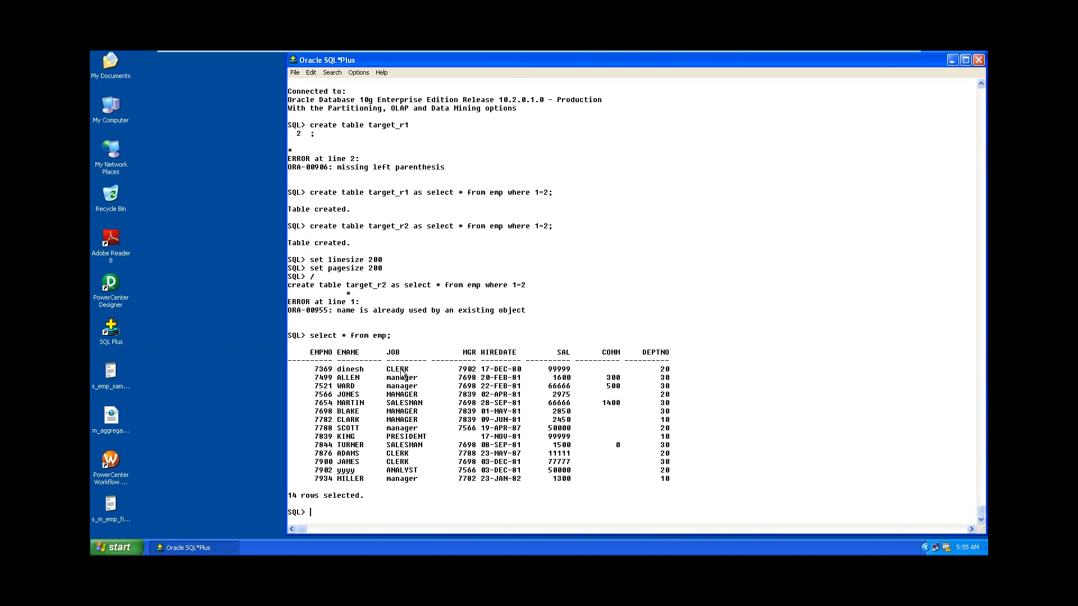
pyautogui.click(118, 553)
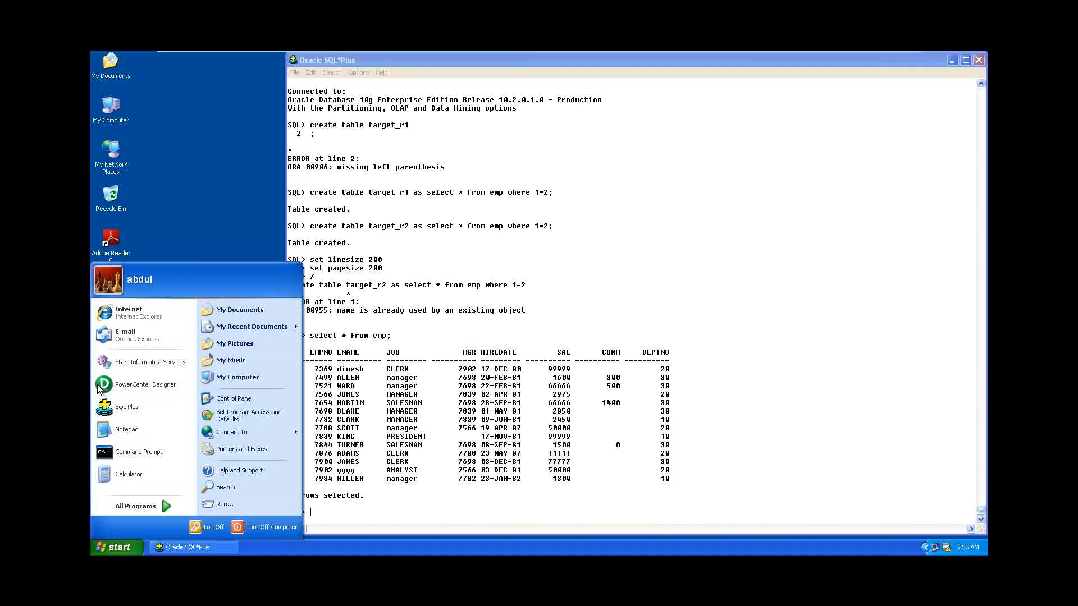
# Launch PowerCenter Designer from its desktop icon, then minimize the VM to the host notes.
pyautogui.click(197, 144)
pyautogui.doubleClick(110, 289)
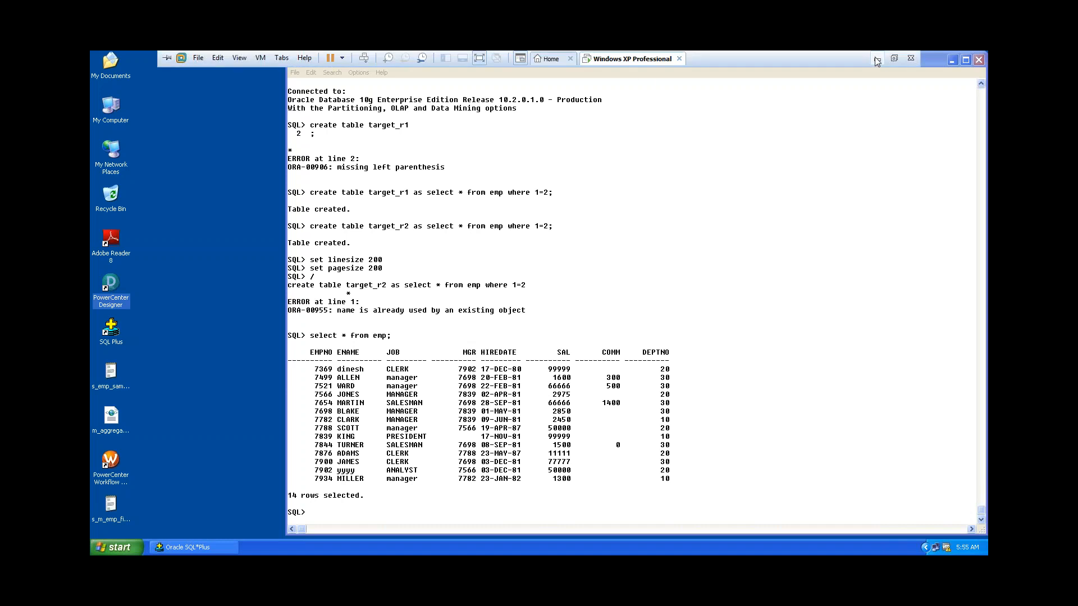
pyautogui.click(876, 55)
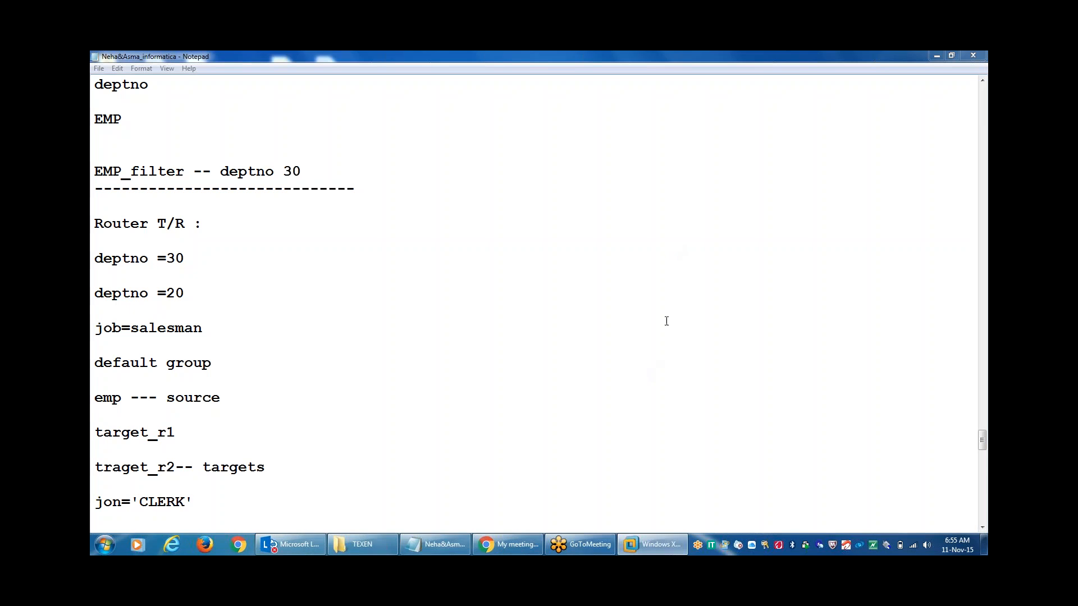
# Connect to the infrep repository with the pasted password and maximize the Designer window.
pyautogui.click(651, 544)
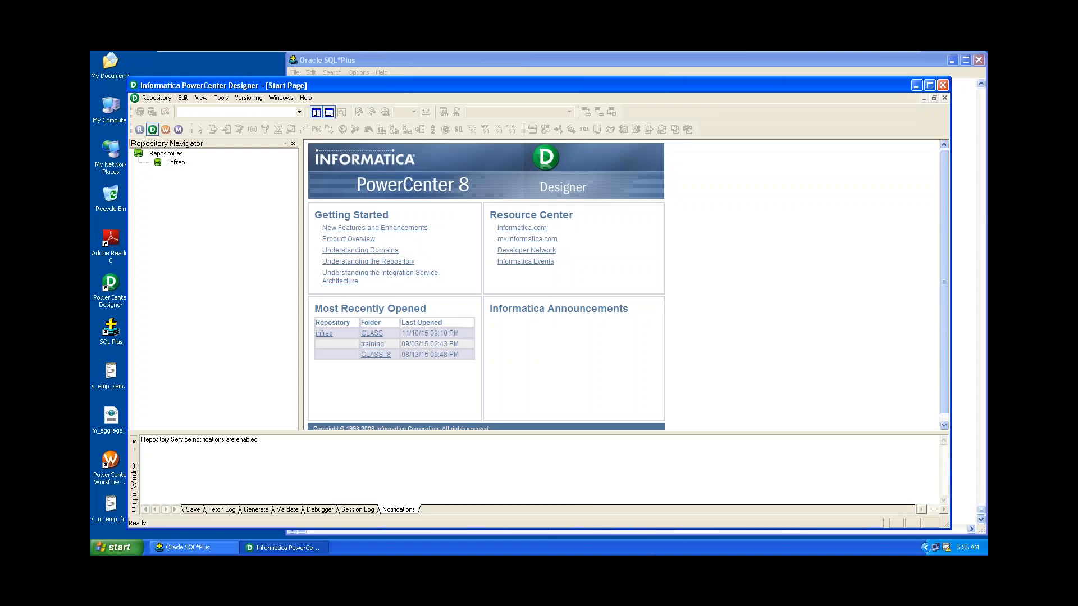
pyautogui.doubleClick(175, 163)
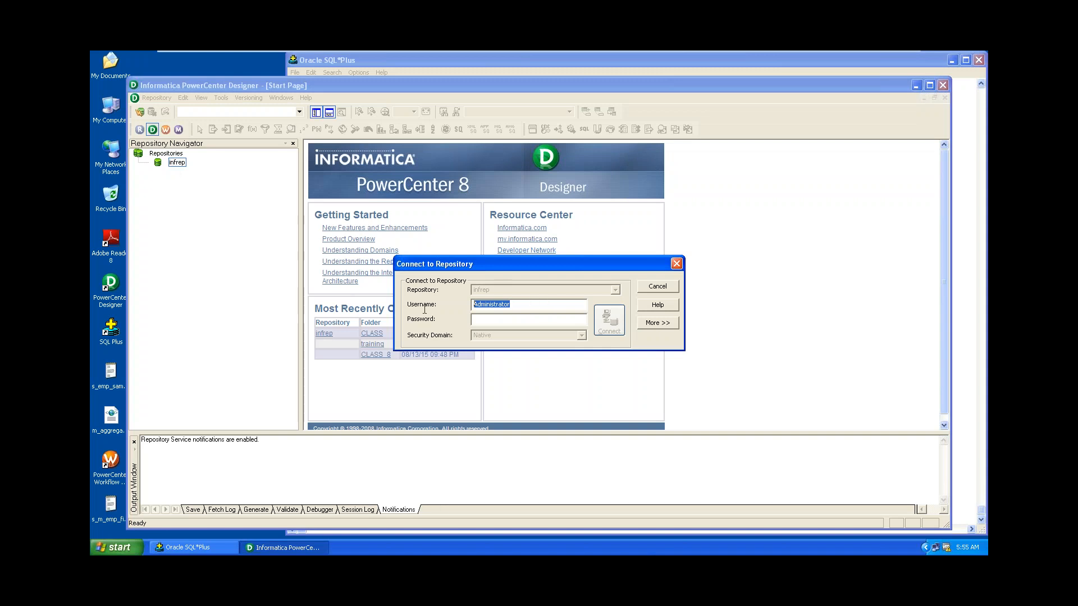
pyautogui.click(493, 316)
pyautogui.hotkey('ctrl', 'v')
pyautogui.click(615, 318)
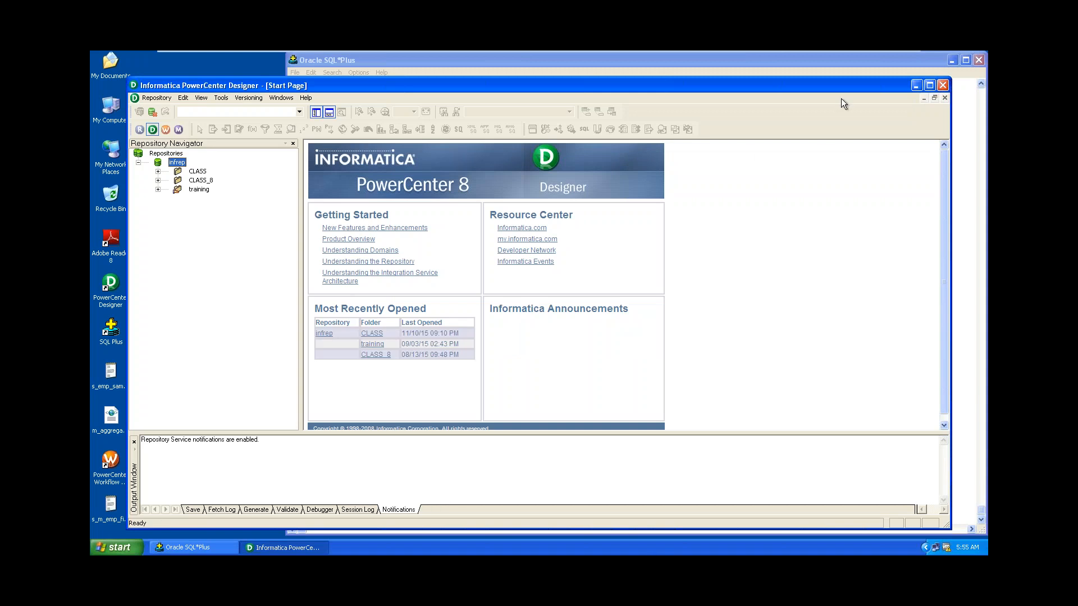
pyautogui.click(929, 87)
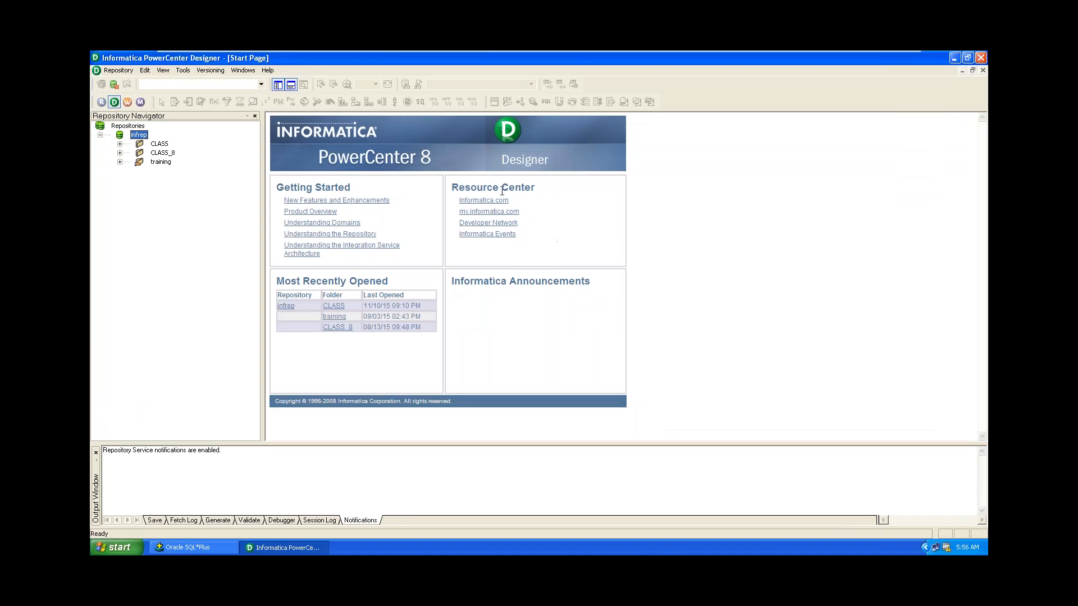
# Open the CLASS folder of the infrep repository.
pyautogui.doubleClick(159, 143)
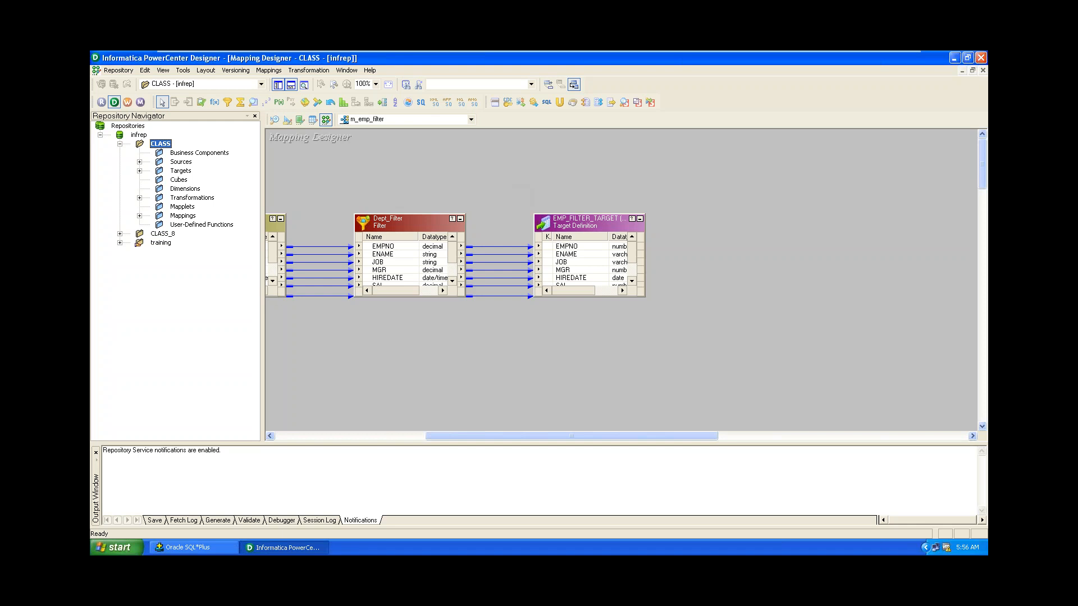
pyautogui.click(168, 226)
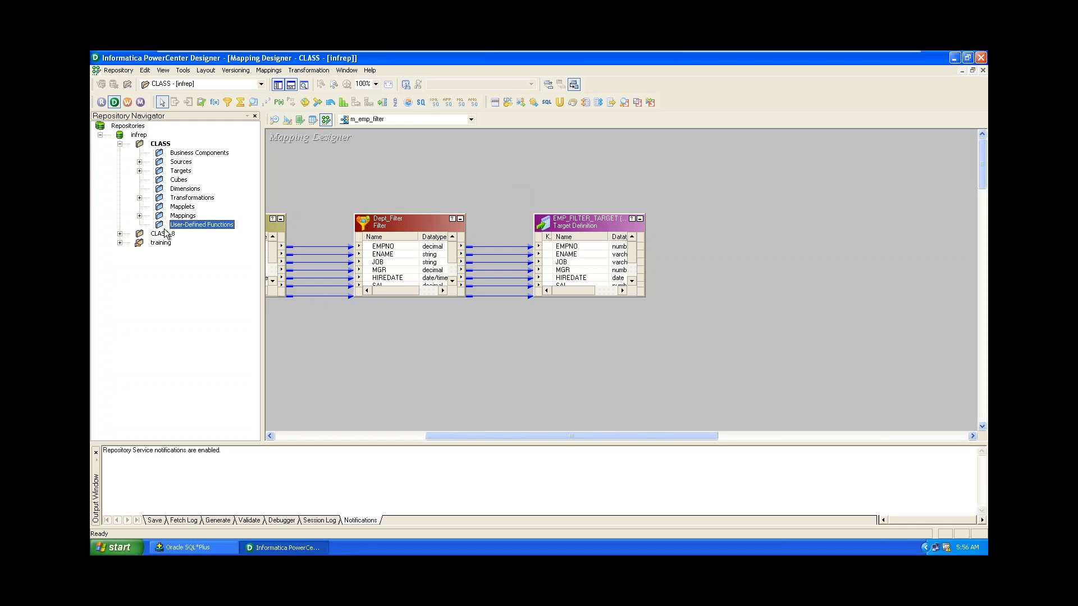
pyautogui.click(164, 234)
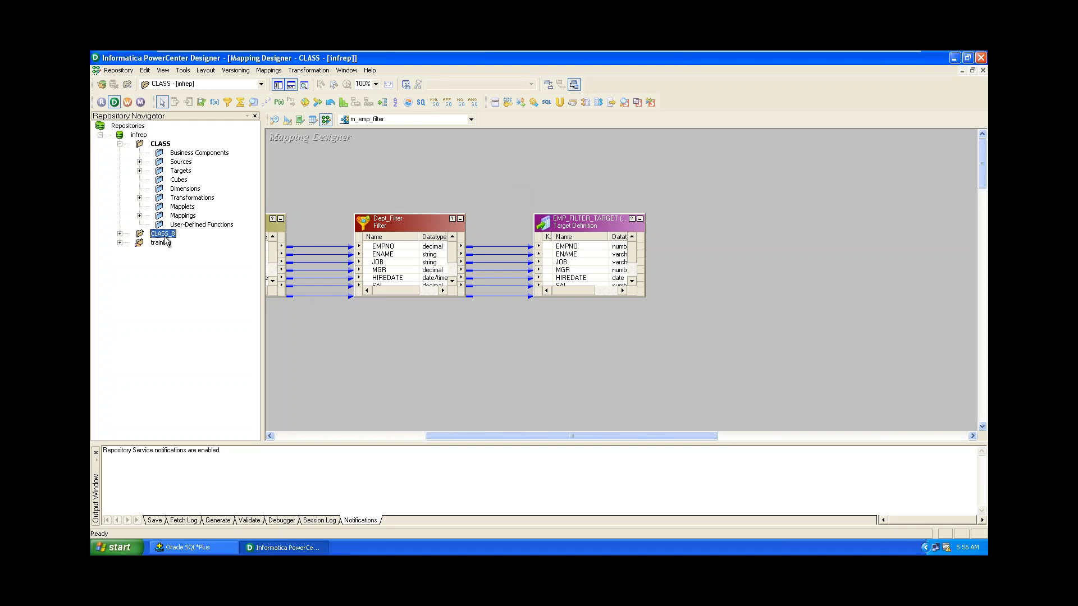
pyautogui.click(160, 144)
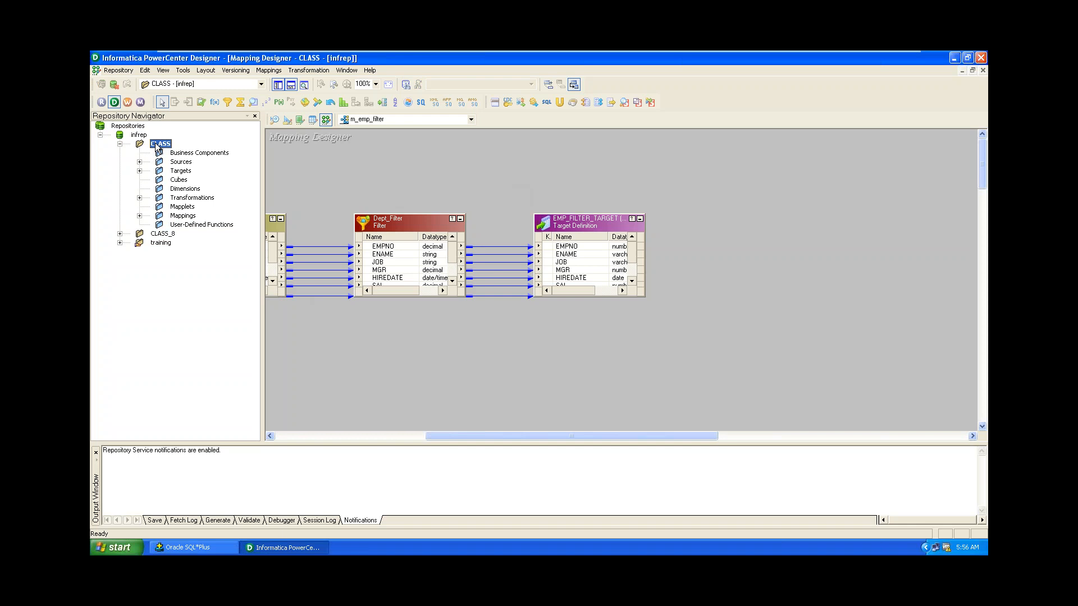
# Center the EMP source and EMP_FILTER_TARGET definitions in their designers, then open the Targets menu.
pyautogui.click(275, 120)
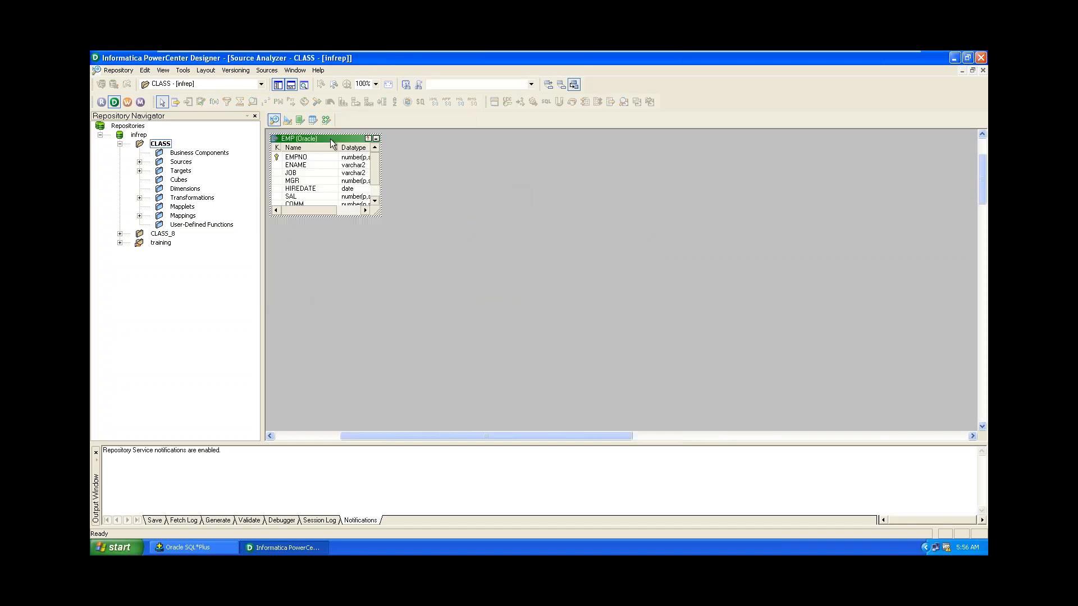
pyautogui.moveTo(331, 143); pyautogui.dragTo(403, 210)
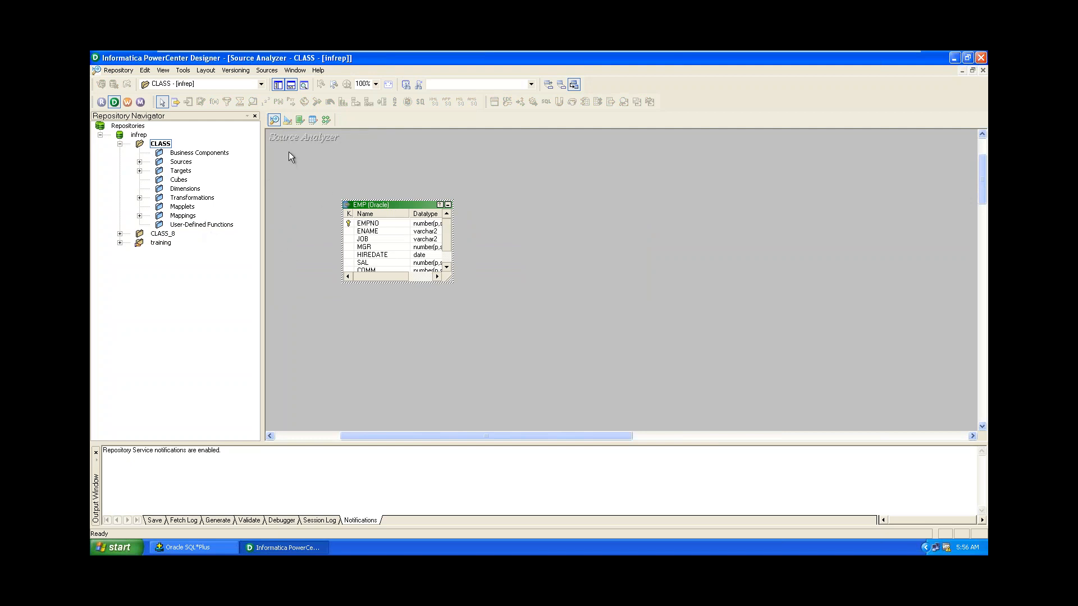
pyautogui.click(288, 120)
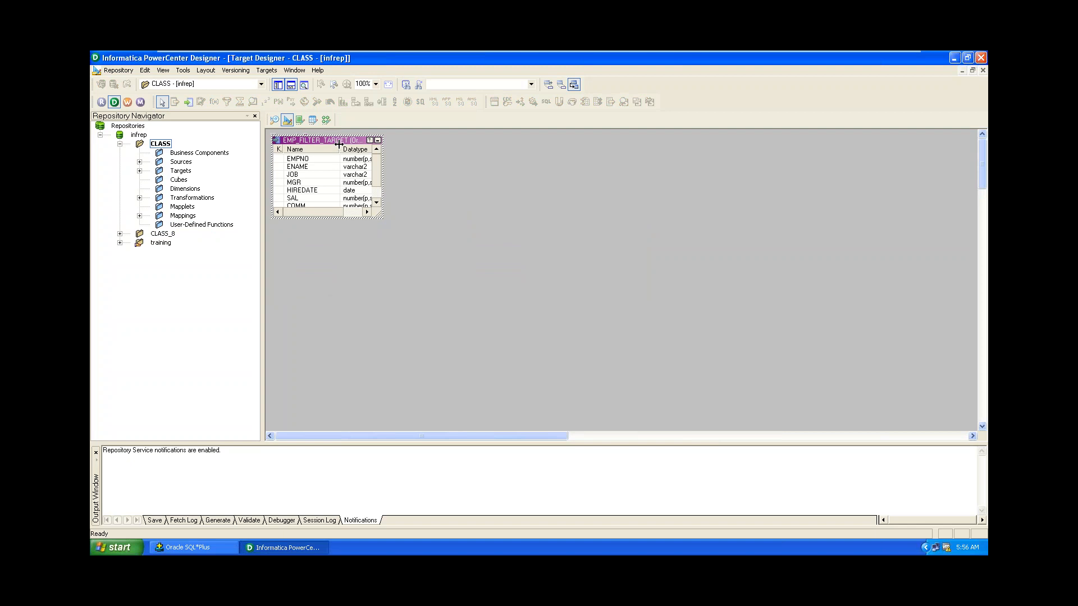
pyautogui.moveTo(340, 144); pyautogui.dragTo(655, 214)
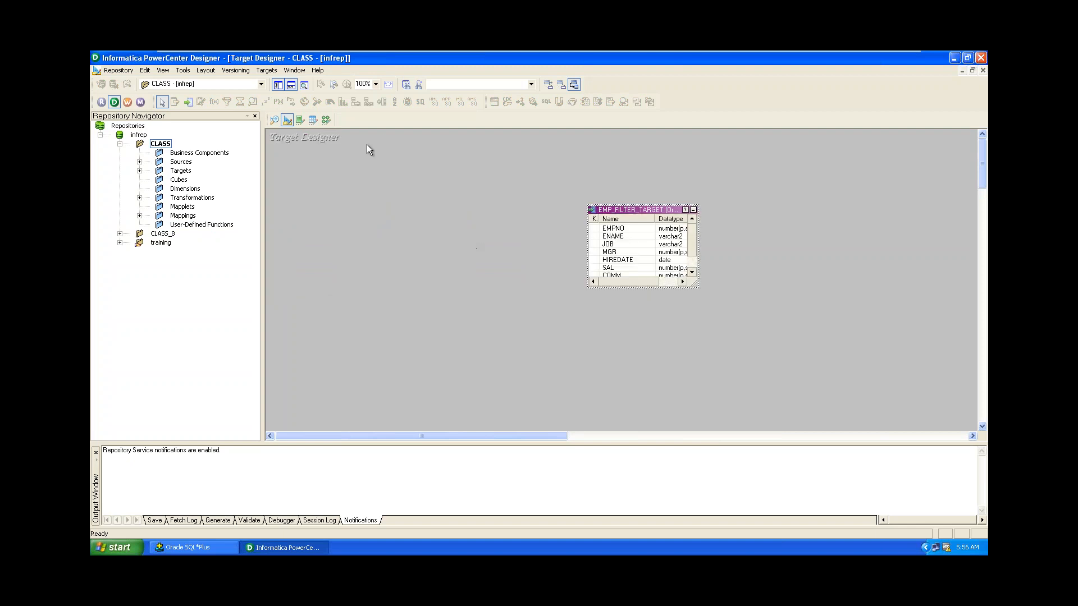
pyautogui.click(271, 71)
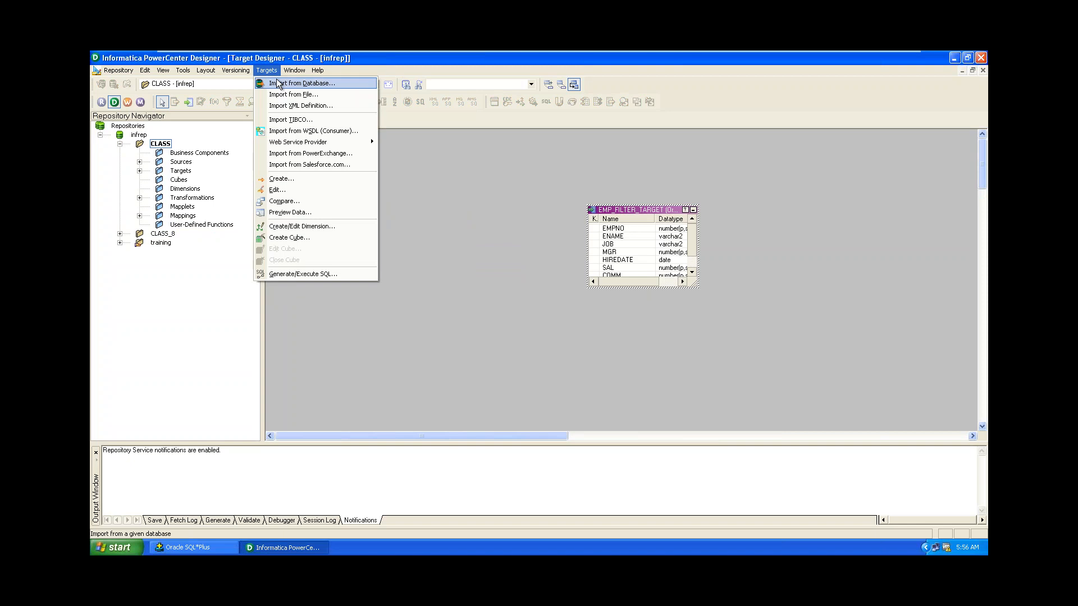
# Start a target import from the database and connect with the SCOTT account password.
pyautogui.click(278, 84)
pyautogui.click(517, 264)
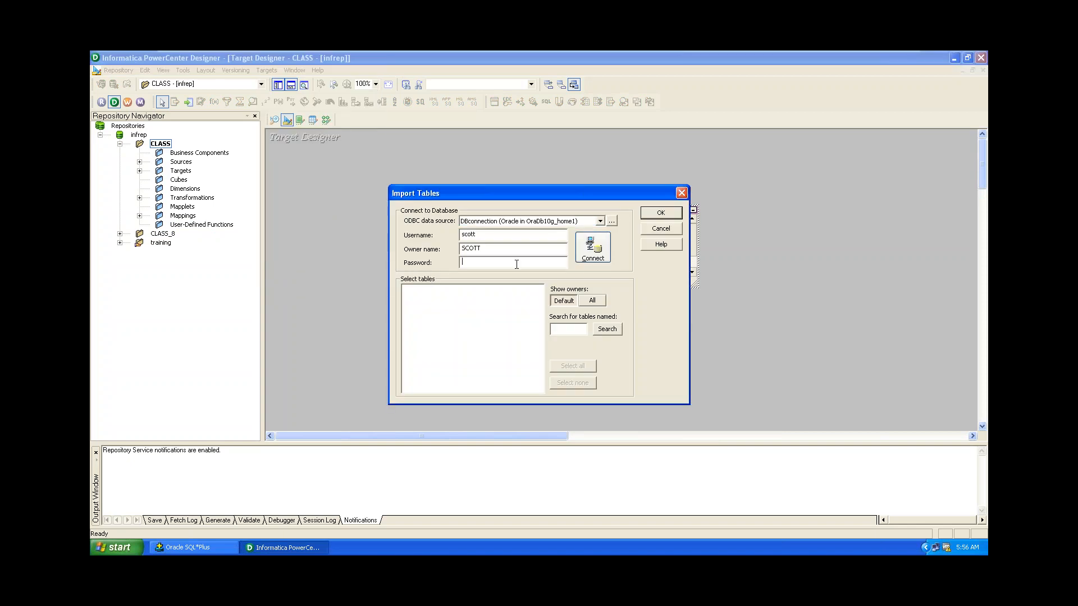
pyautogui.write('tiger')
pyautogui.press('Return')
# Import the TARGET_R1 and TARGET_R2 tables from SCOTT's TABLES as target definitions.
pyautogui.click(406, 290)
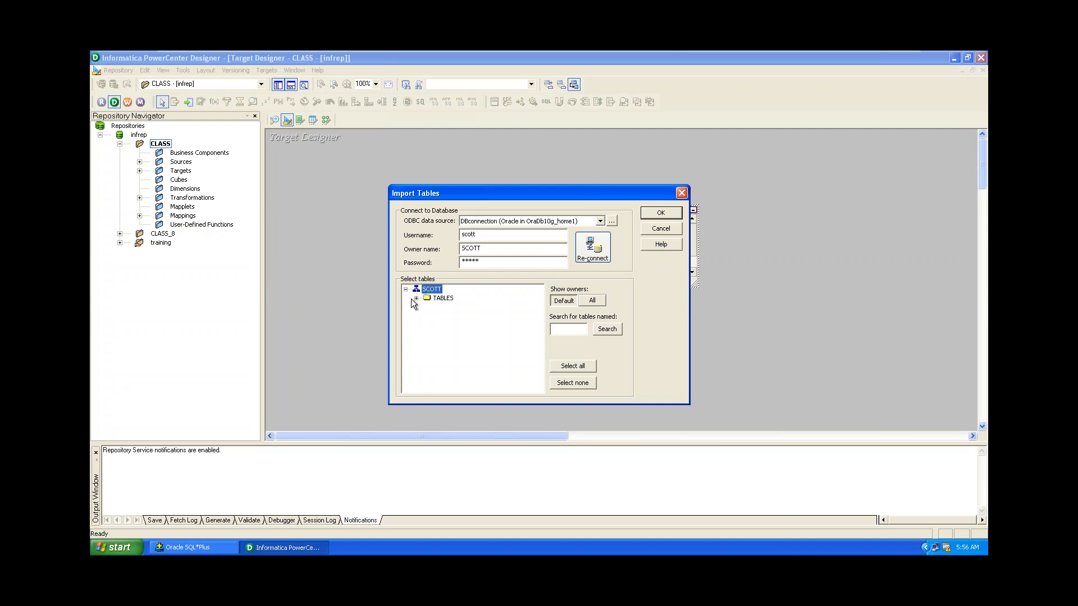
pyautogui.click(416, 298)
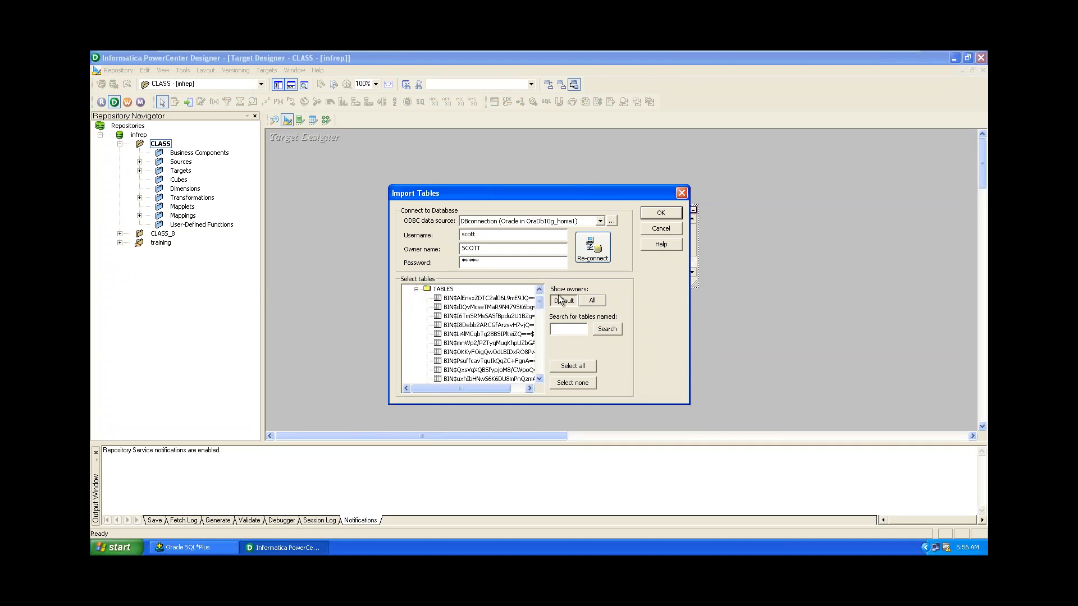
pyautogui.moveTo(540, 304); pyautogui.dragTo(549, 392)
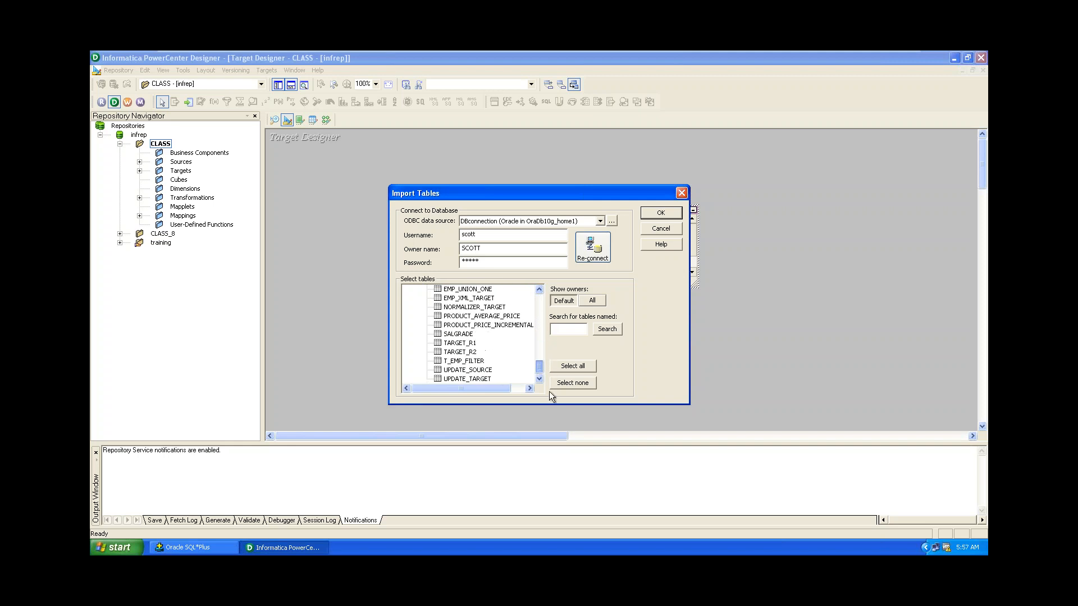
pyautogui.click(464, 344)
pyautogui.keyDown('ctrl'); pyautogui.click(466, 352); pyautogui.keyUp('ctrl')
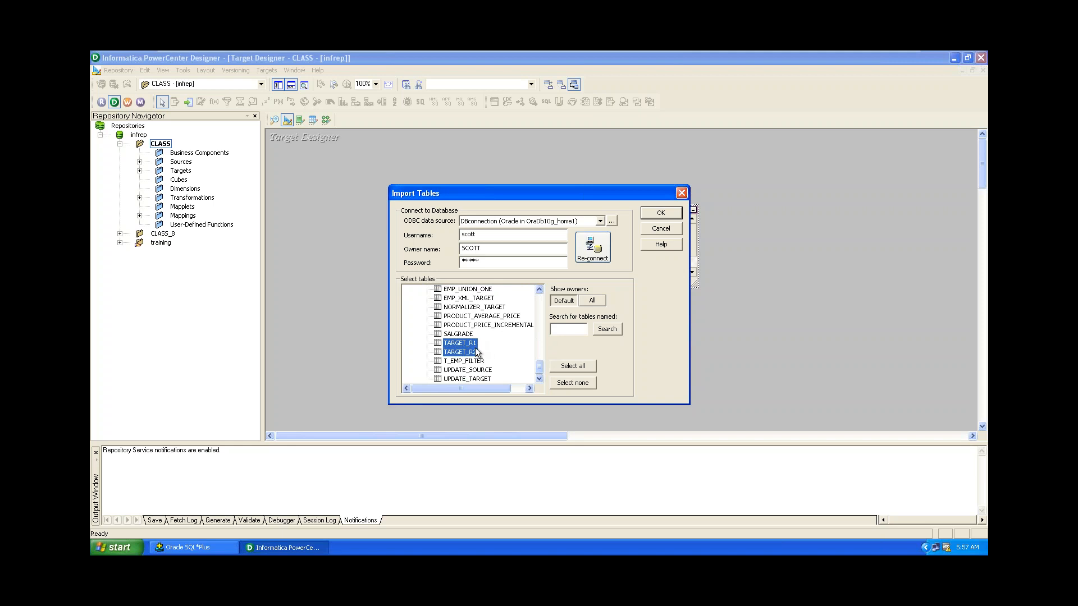
pyautogui.click(661, 212)
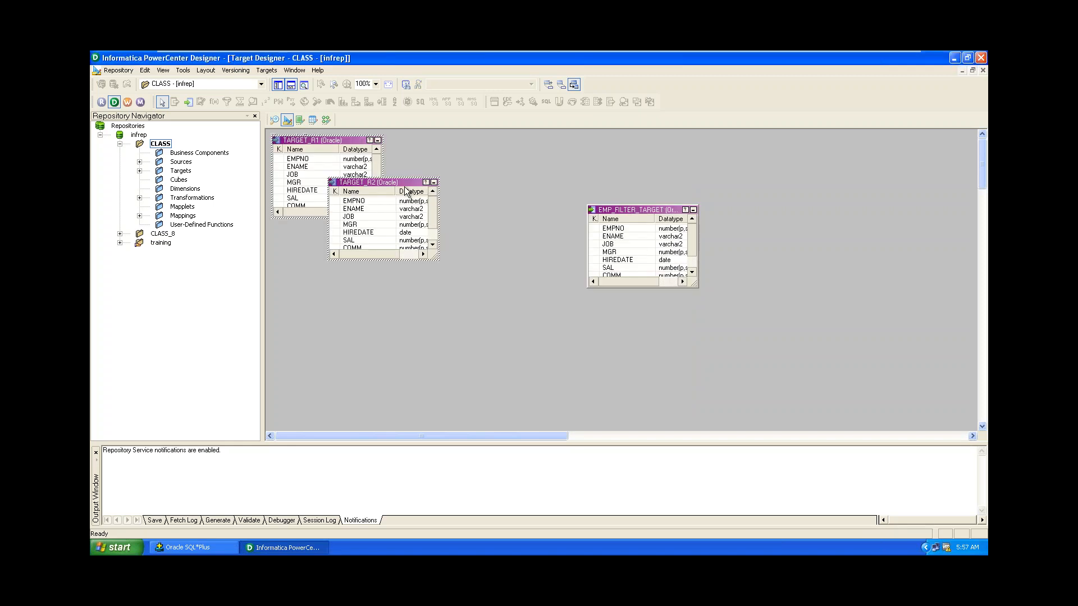
# Reposition TARGET_R1 and TARGET_R2, save them to the repository, and switch to Mapping Designer.
pyautogui.moveTo(403, 187); pyautogui.dragTo(499, 199)
pyautogui.click(474, 208)
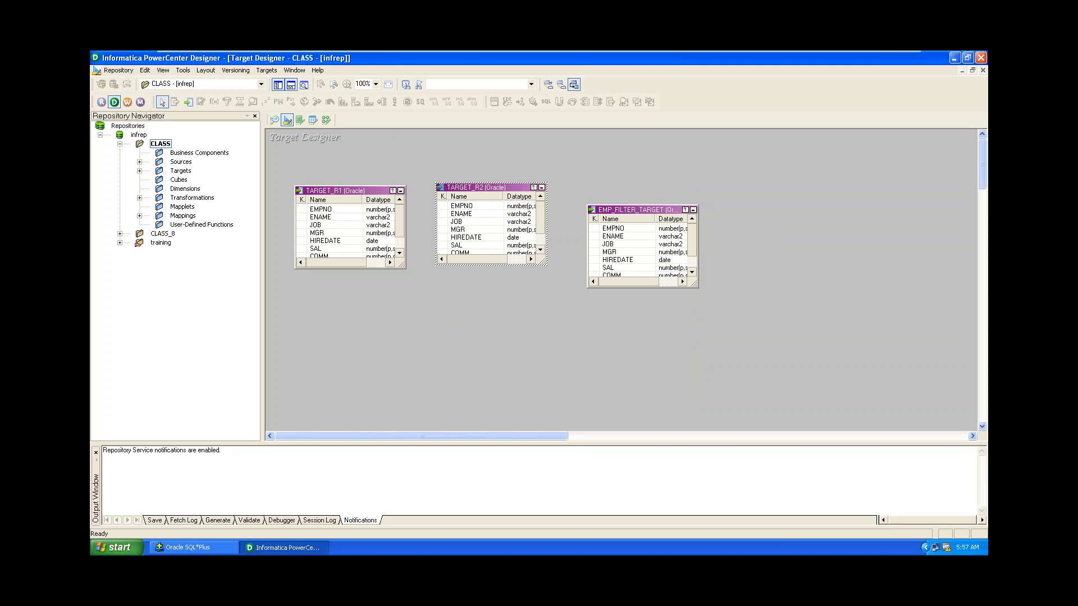
pyautogui.hotkey('ctrl', 's')
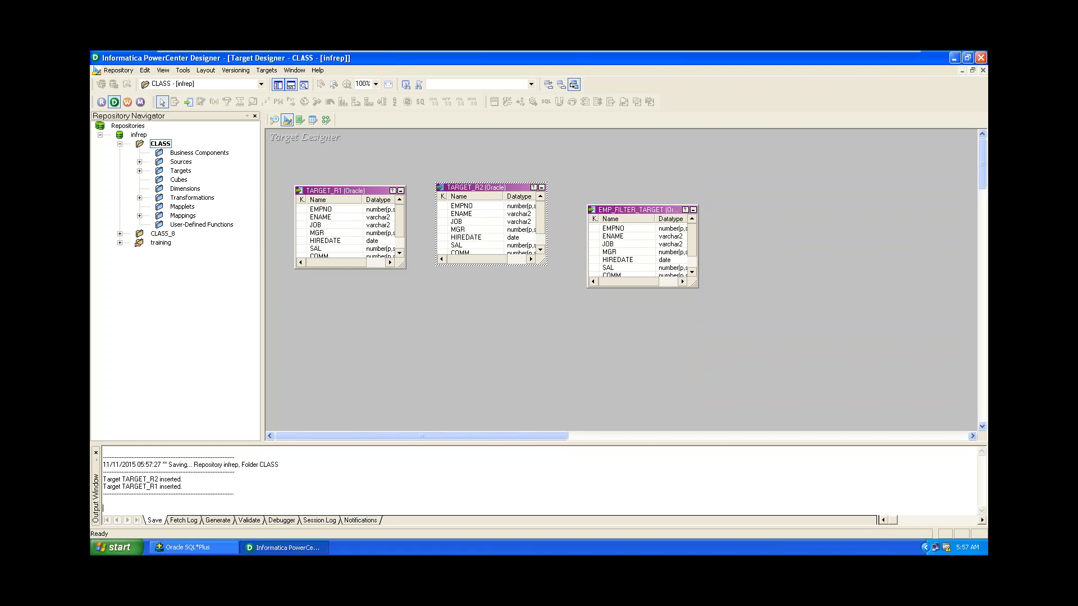
pyautogui.click(324, 123)
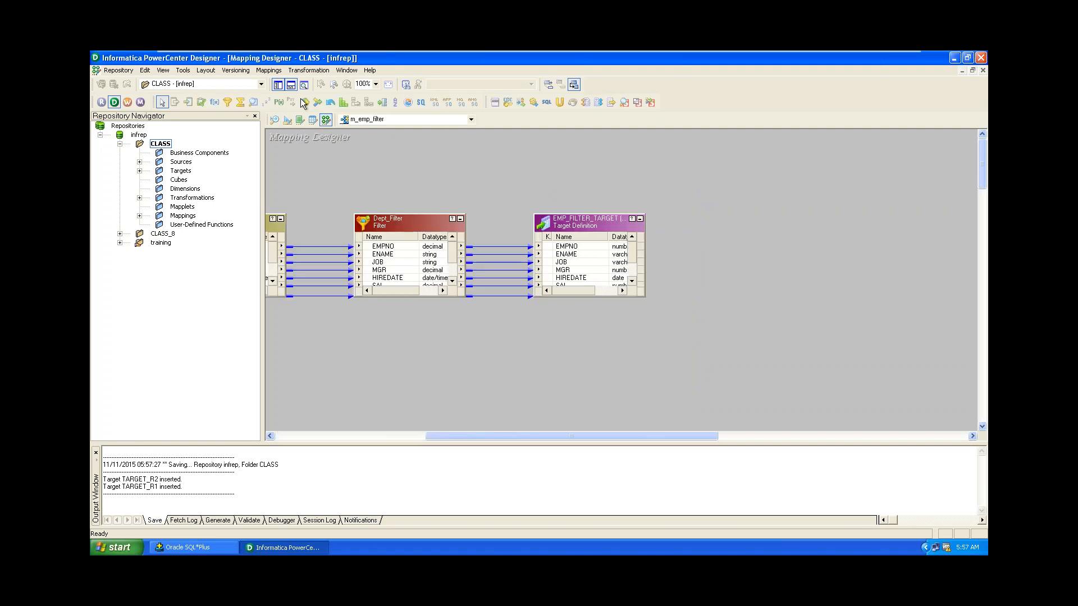
# Close m_emp_filter and create a new empty mapping named m_router_emp.
pyautogui.click(270, 72)
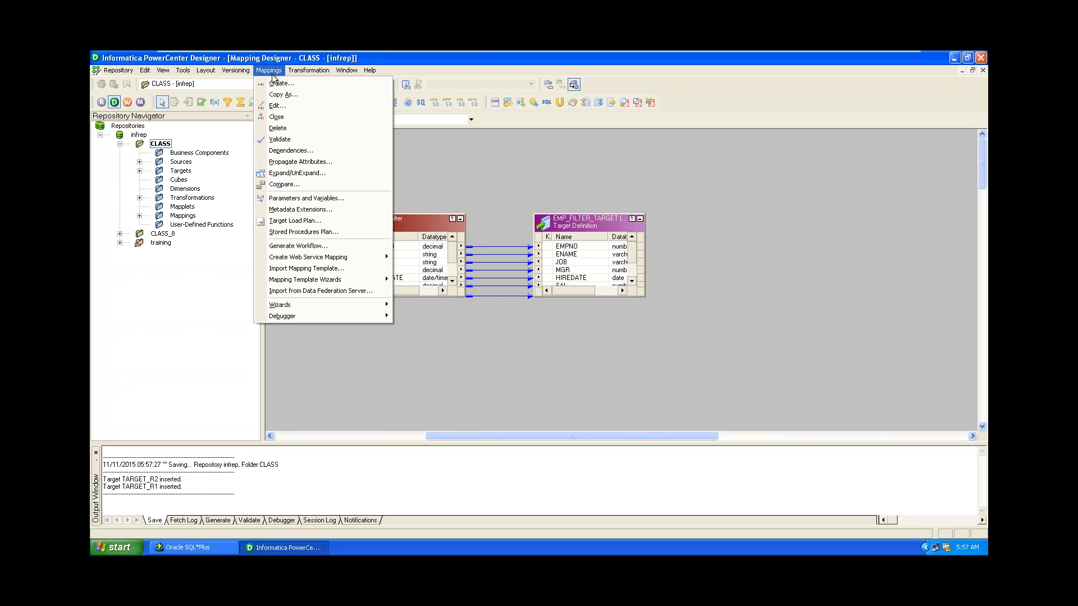
pyautogui.click(277, 117)
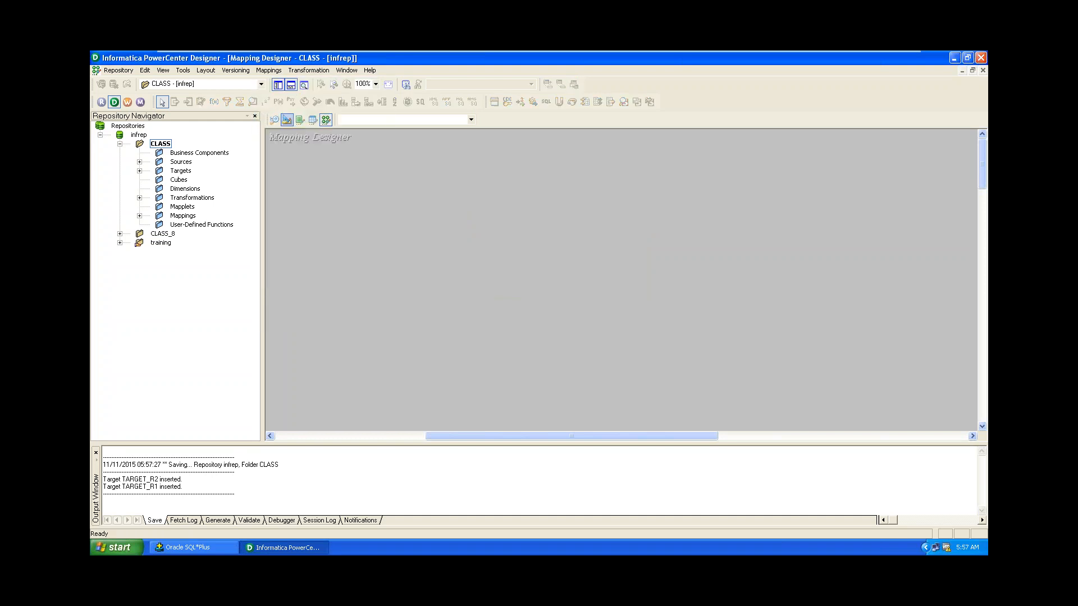
pyautogui.click(268, 70)
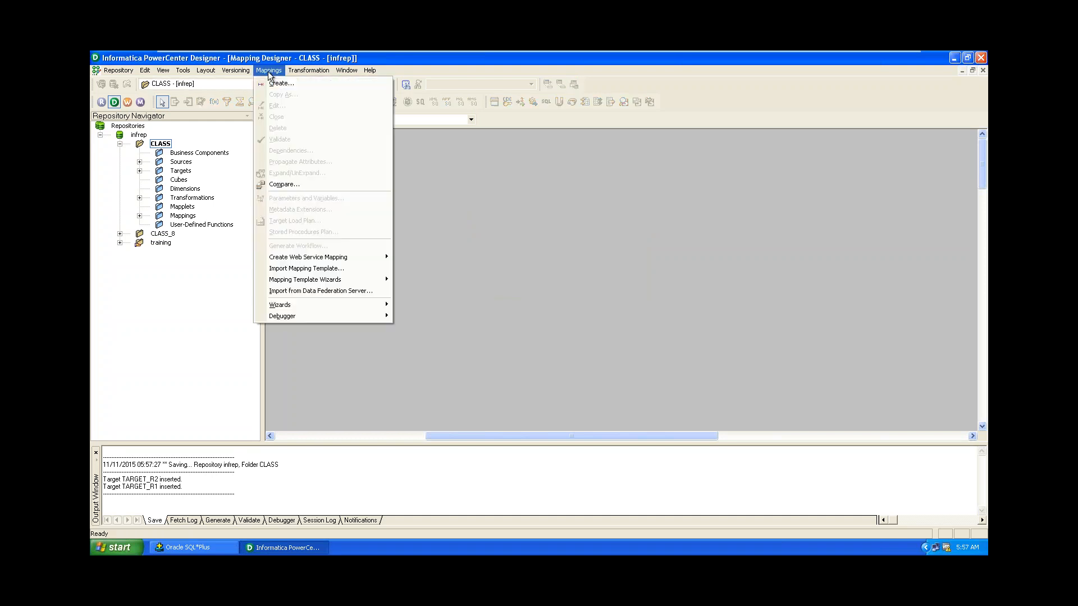
pyautogui.click(276, 81)
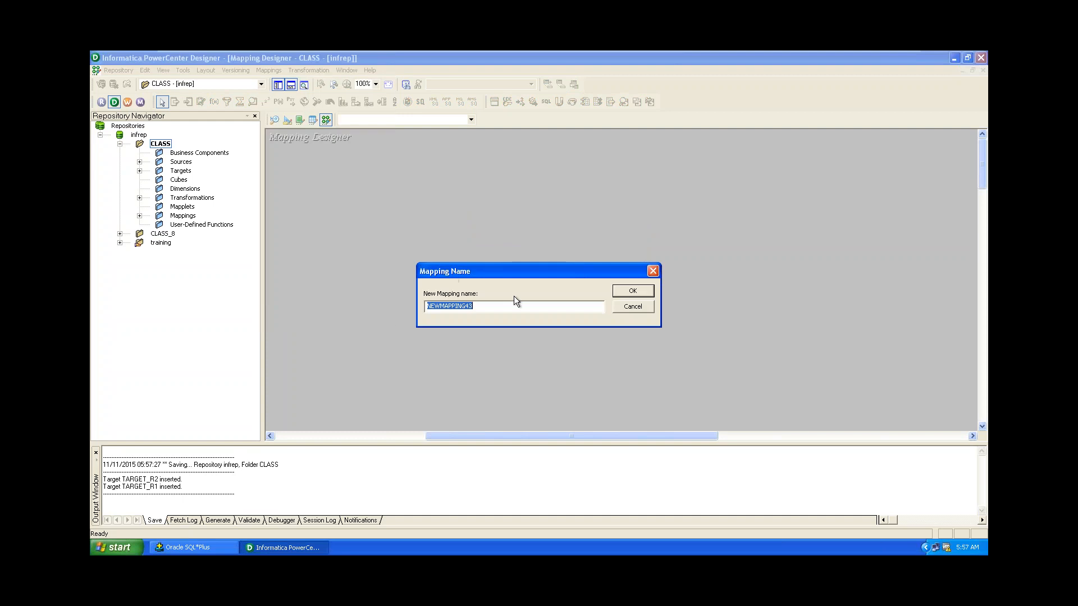
pyautogui.write('m')
pyautogui.write('mp')
pyautogui.click(629, 293)
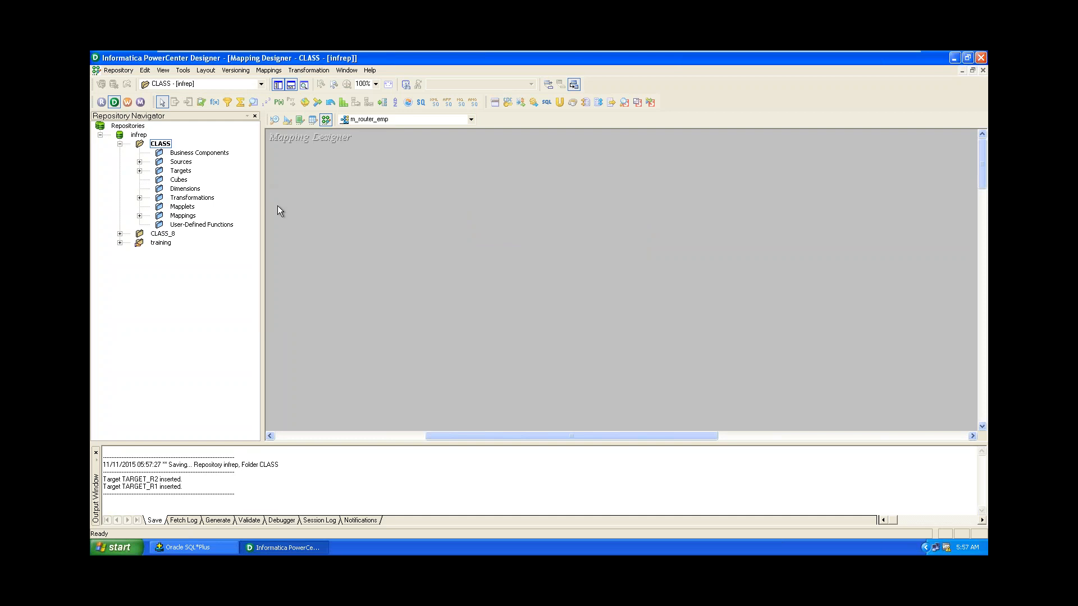
# Add the EMP source from Sources > DBconnection to the mapping and place SQ_EMP beside it.
pyautogui.click(140, 162)
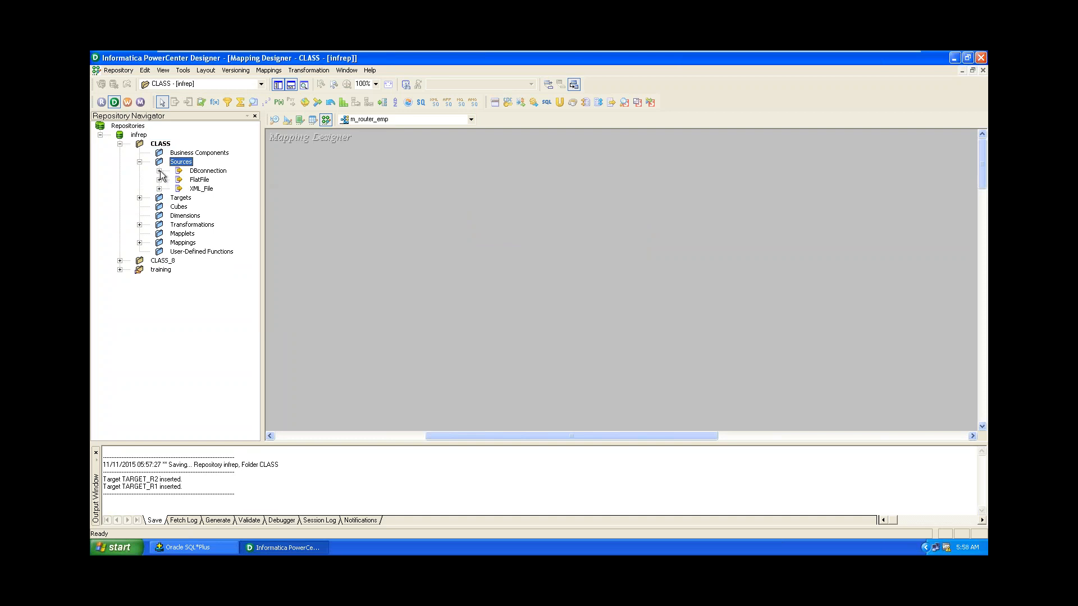
pyautogui.click(159, 171)
pyautogui.click(215, 190)
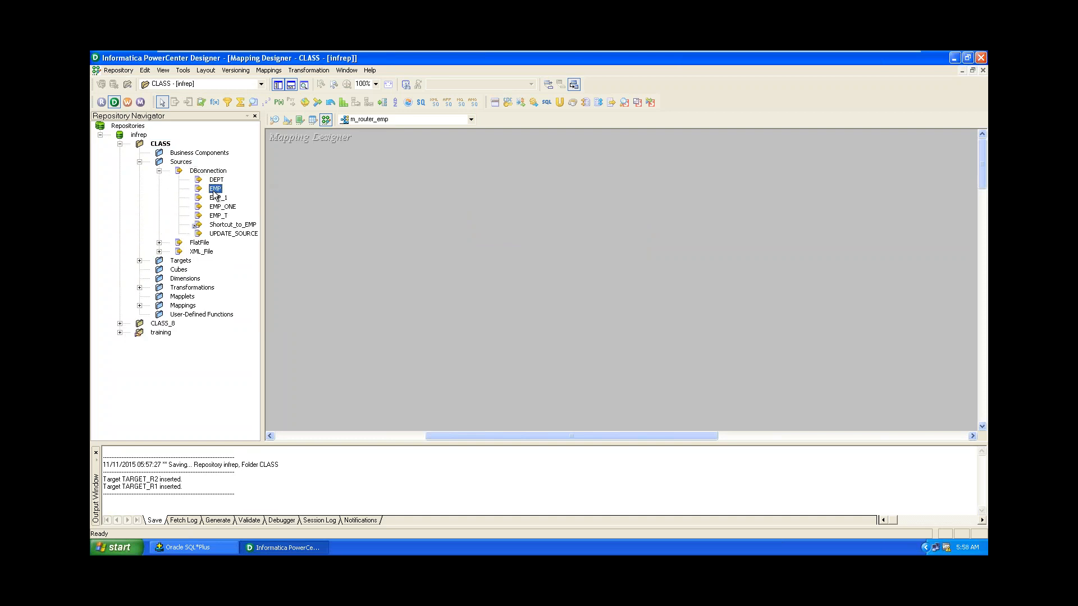
pyautogui.moveTo(215, 192); pyautogui.dragTo(325, 209)
pyautogui.moveTo(498, 236); pyautogui.dragTo(472, 209)
pyautogui.click(460, 355)
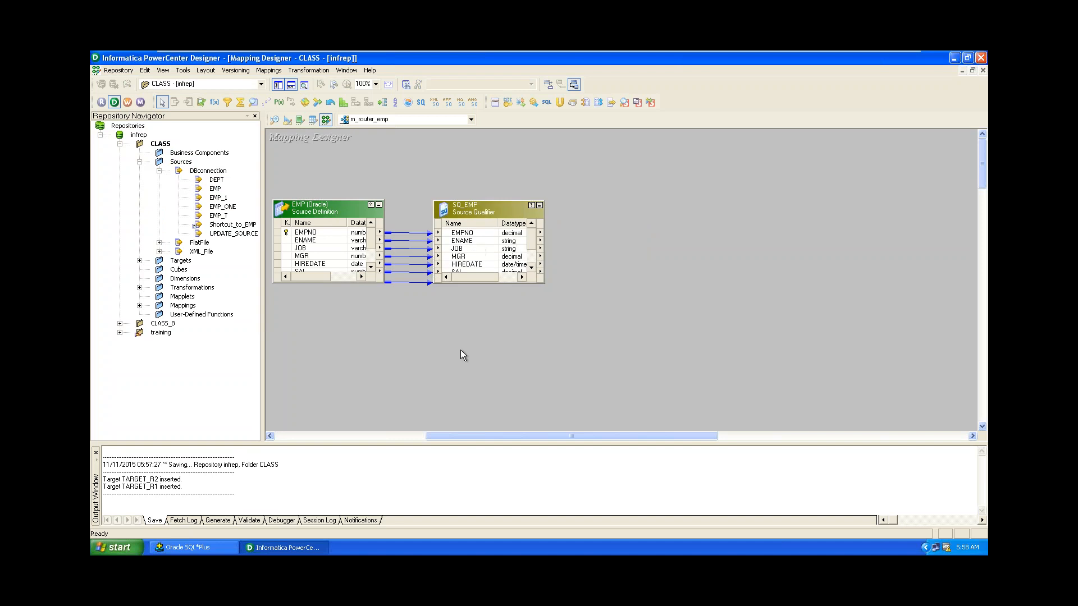
# Add TARGET_R1 and TARGET_R2 on the right of the mapping, with TARGET_R2 below TARGET_R1.
pyautogui.click(140, 260)
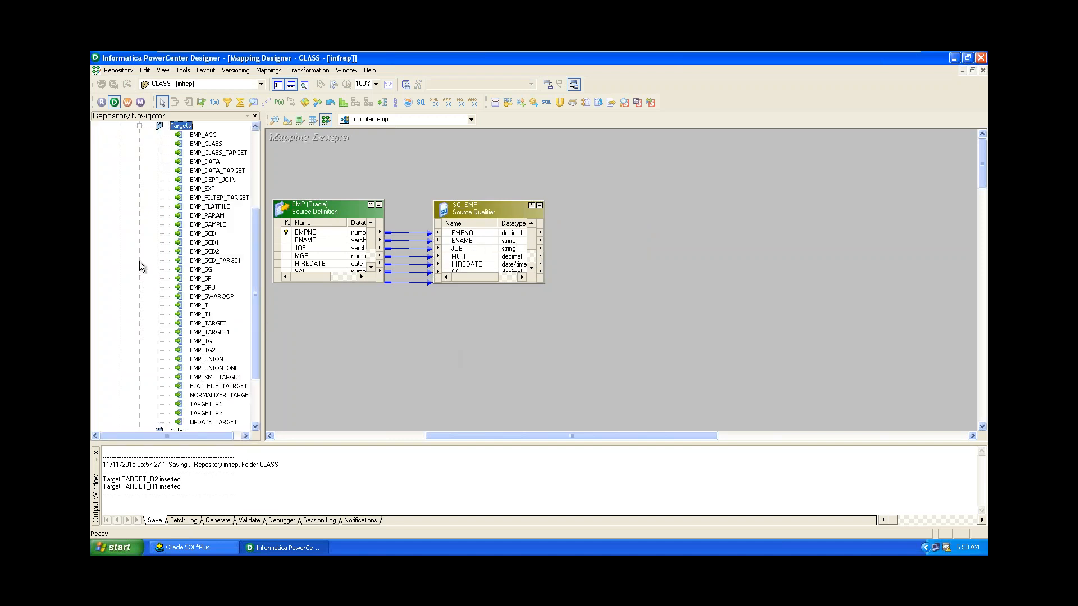
pyautogui.scroll(-3, 253, 315)
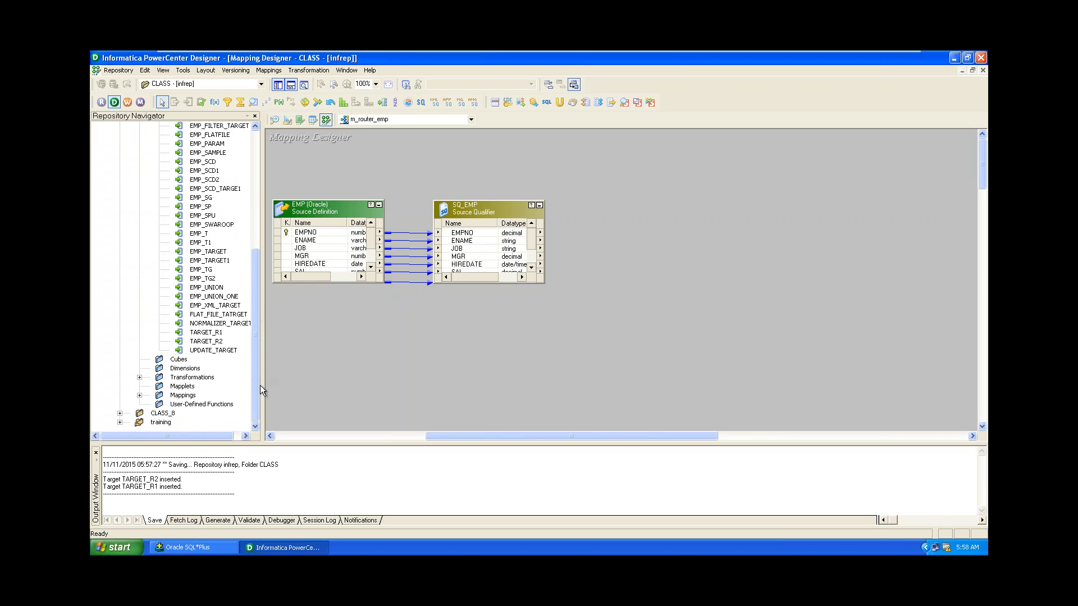
pyautogui.click(207, 334)
pyautogui.keyDown('ctrl'); pyautogui.click(212, 343); pyautogui.keyUp('ctrl')
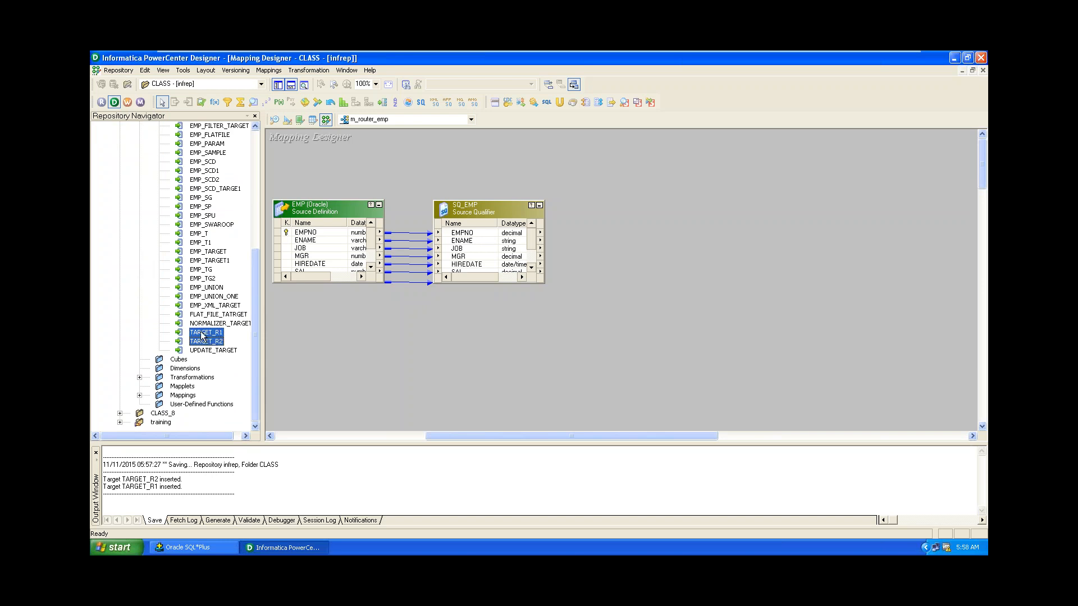
pyautogui.moveTo(203, 335); pyautogui.dragTo(830, 176)
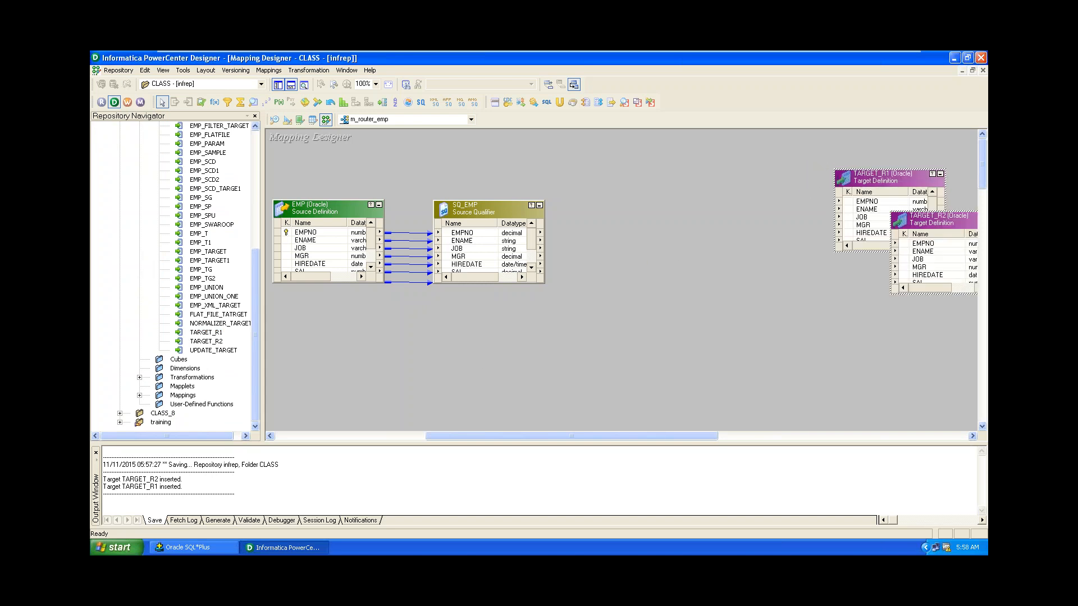
pyautogui.moveTo(935, 219); pyautogui.dragTo(889, 307)
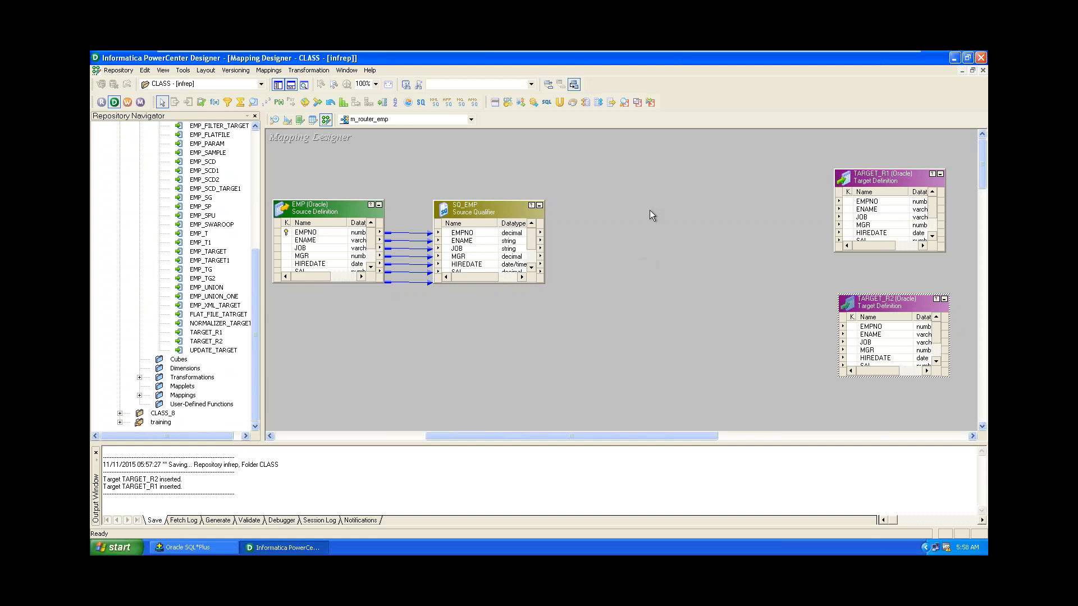
pyautogui.click(304, 71)
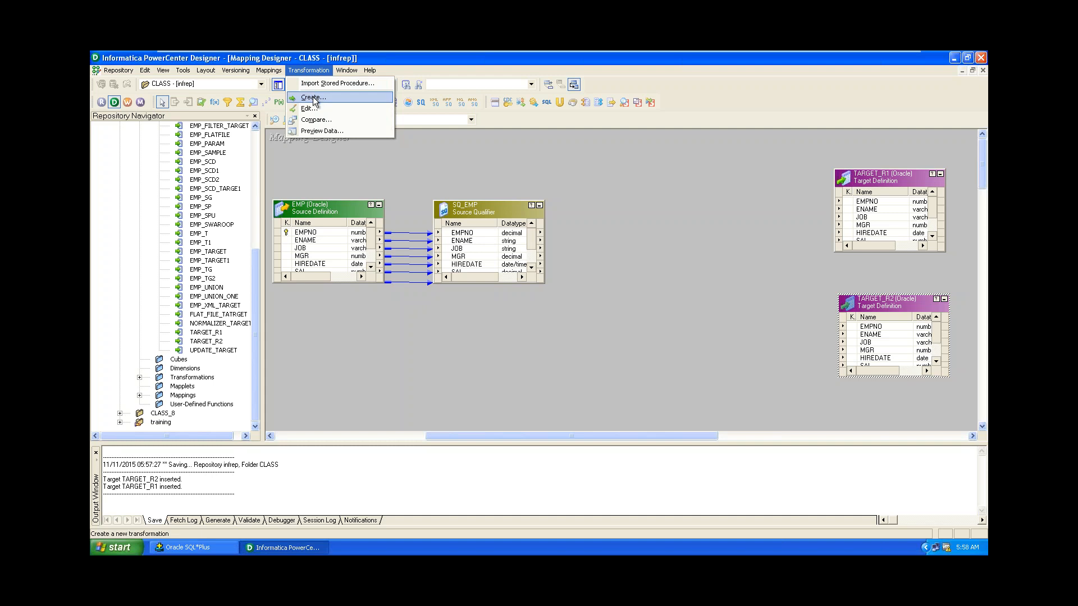
# Create a Router transformation named Emp_job and place it right of SQ_EMP.
pyautogui.click(313, 98)
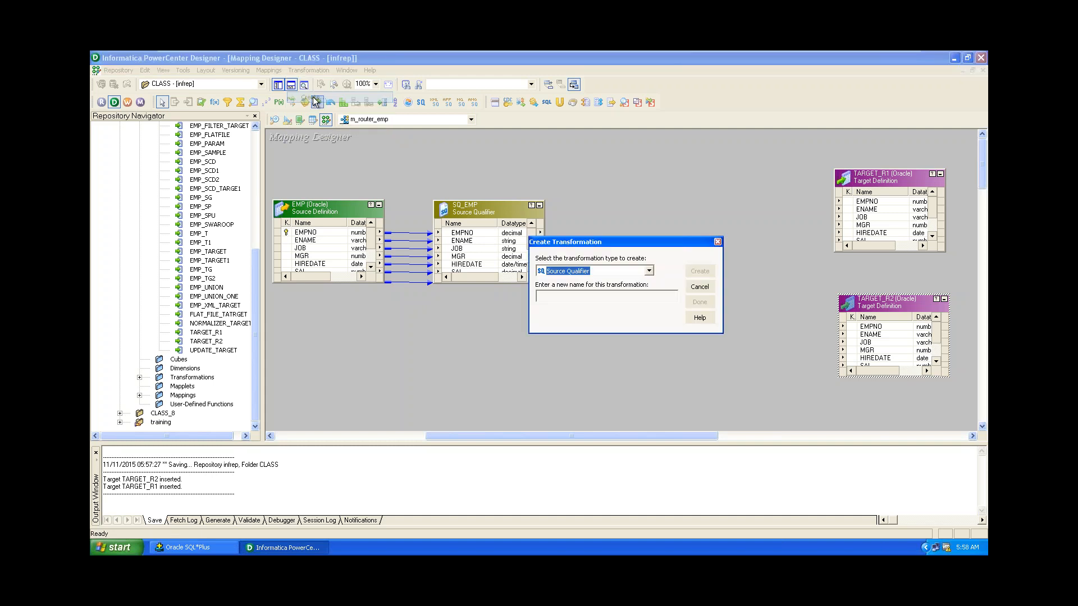
pyautogui.click(615, 271)
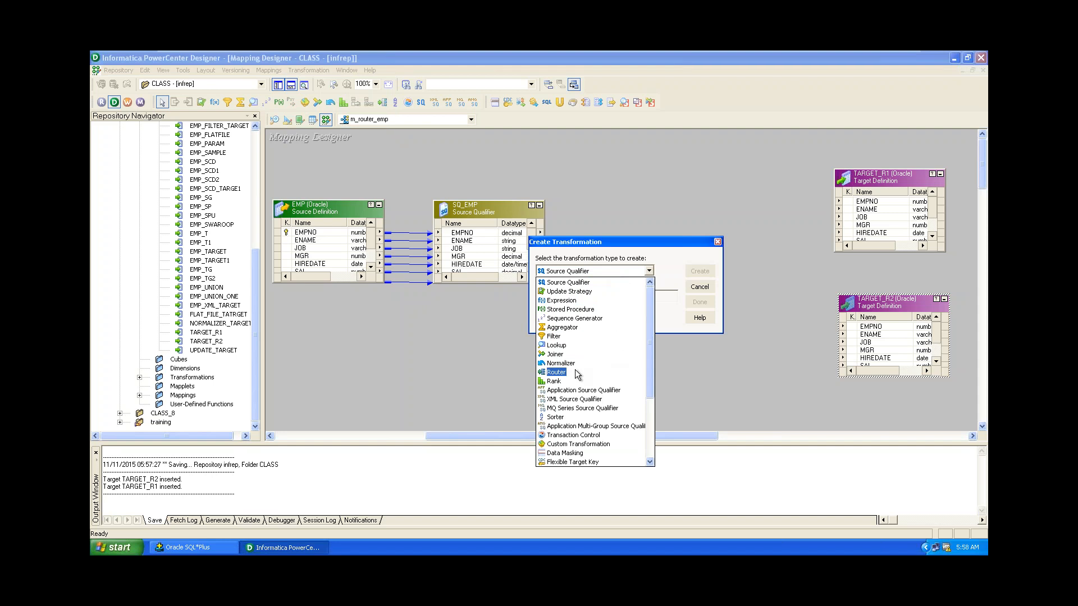
pyautogui.click(556, 373)
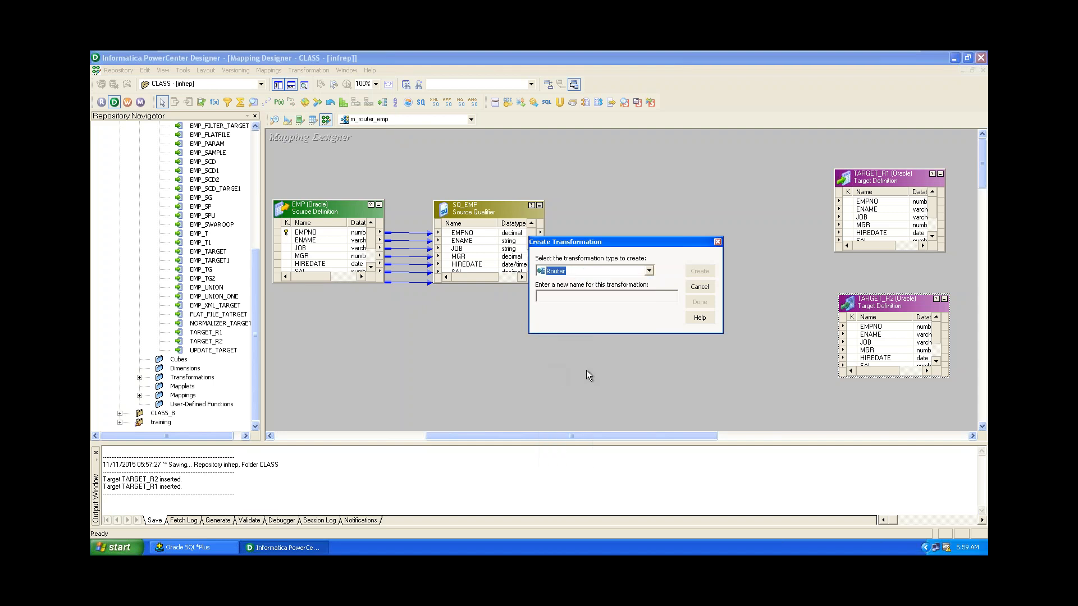
pyautogui.click(620, 298)
pyautogui.write('EM')
pyautogui.click(712, 271)
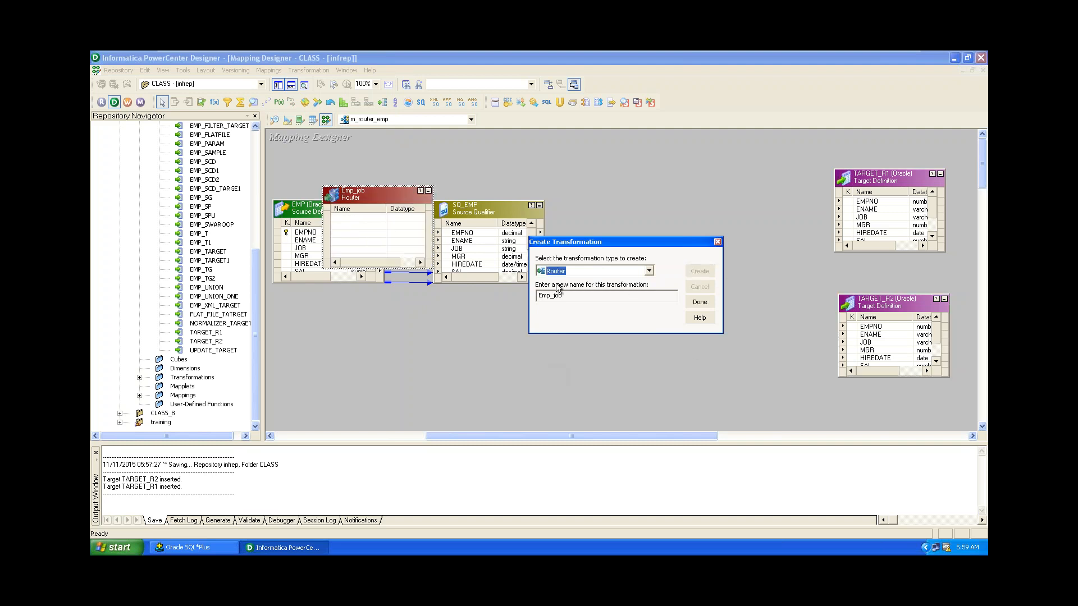
pyautogui.click(699, 302)
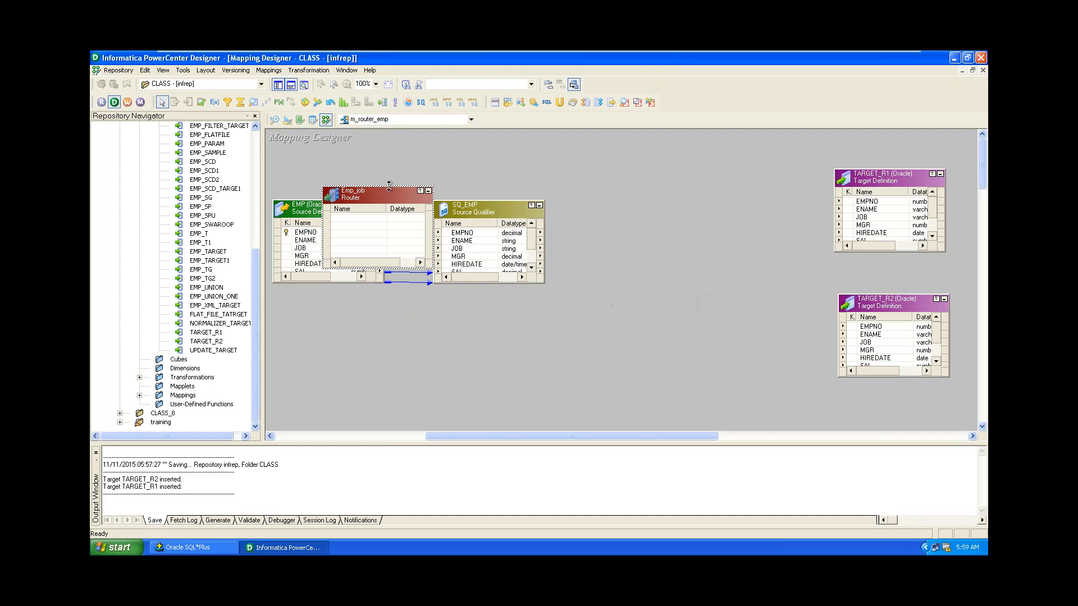
pyautogui.moveTo(389, 186); pyautogui.dragTo(676, 200)
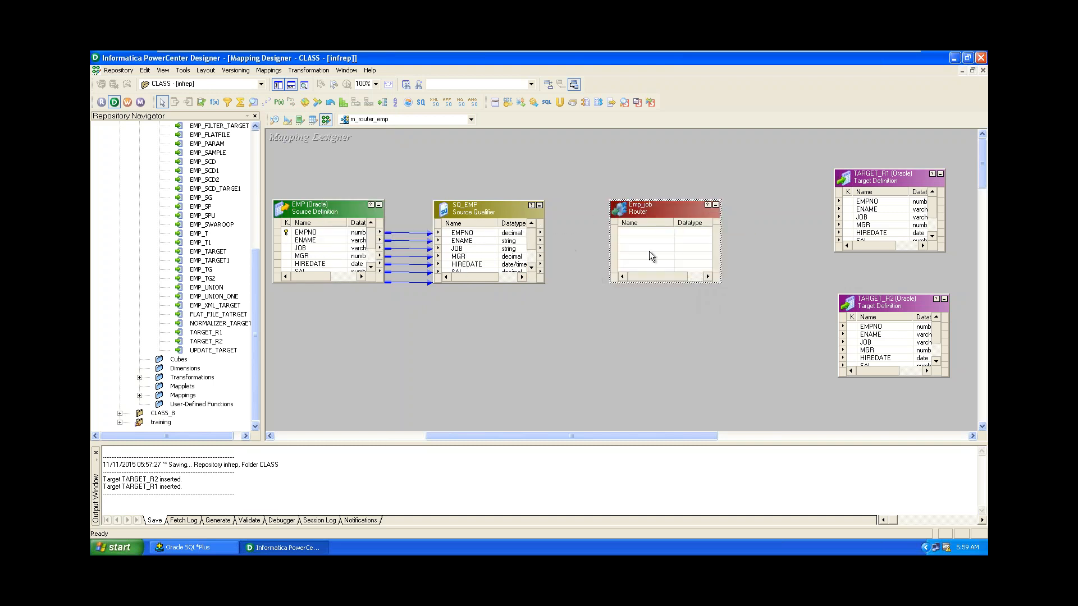
# Link all eight SQ_EMP ports into Emp_job, then enlarge the router and move it higher.
pyautogui.click(468, 234)
pyautogui.rightClick(469, 238)
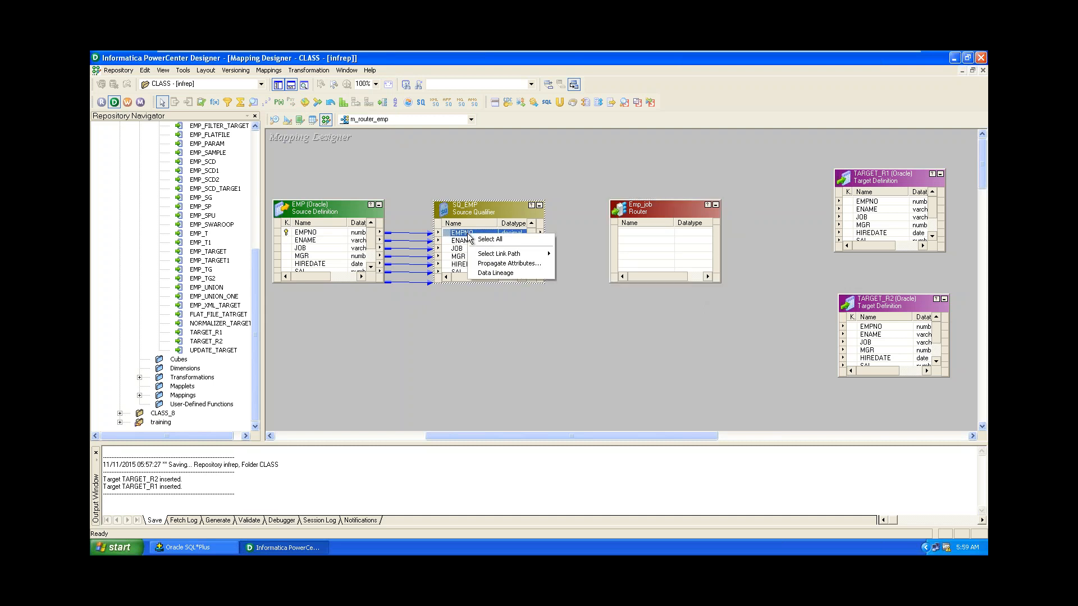
pyautogui.click(481, 240)
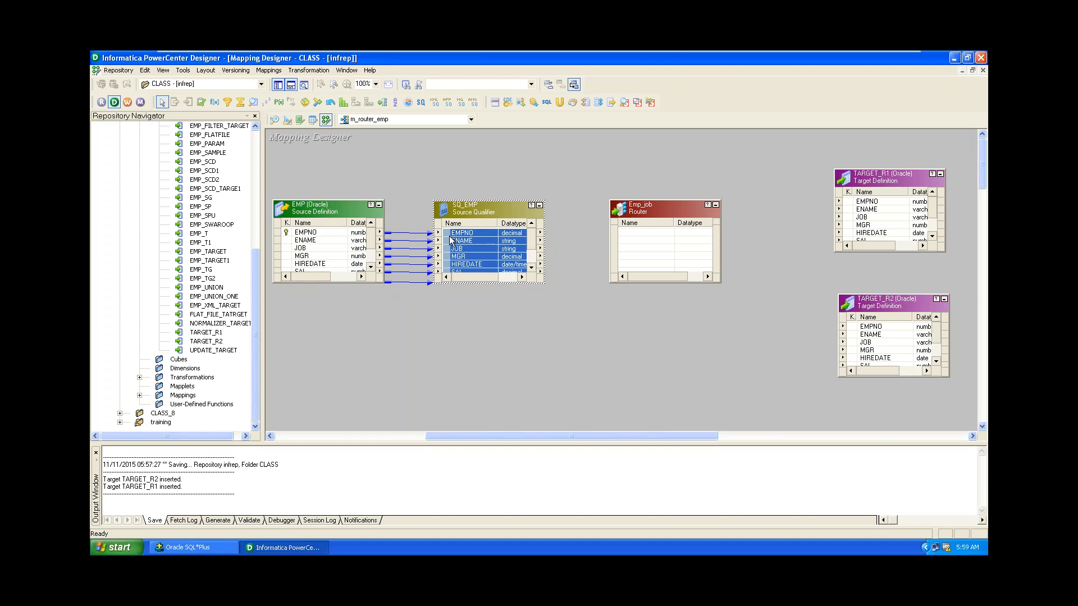
pyautogui.moveTo(449, 235); pyautogui.dragTo(632, 242)
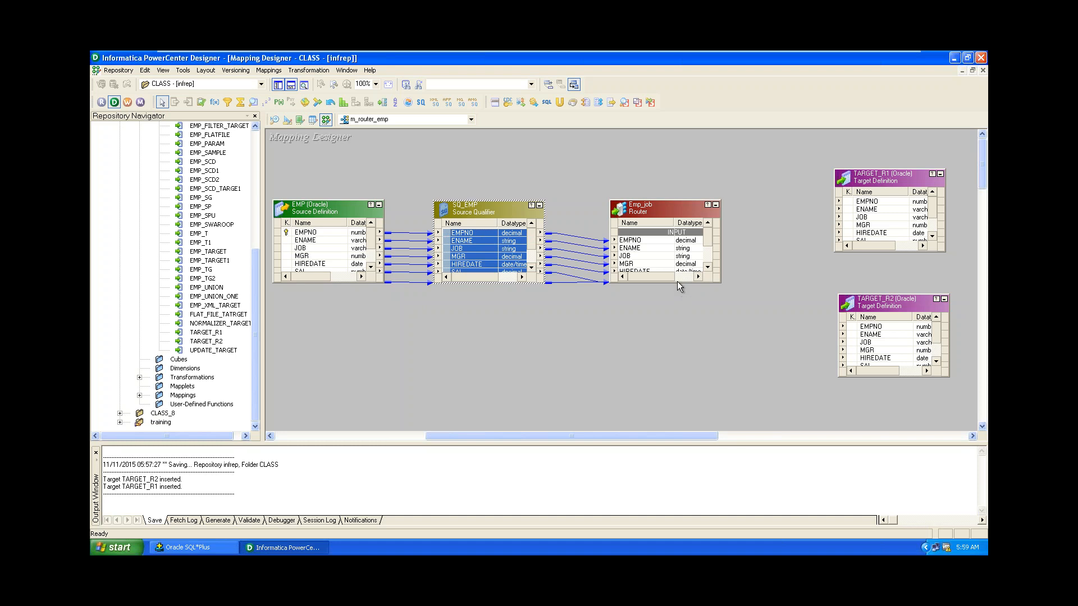
pyautogui.moveTo(697, 282); pyautogui.dragTo(699, 361)
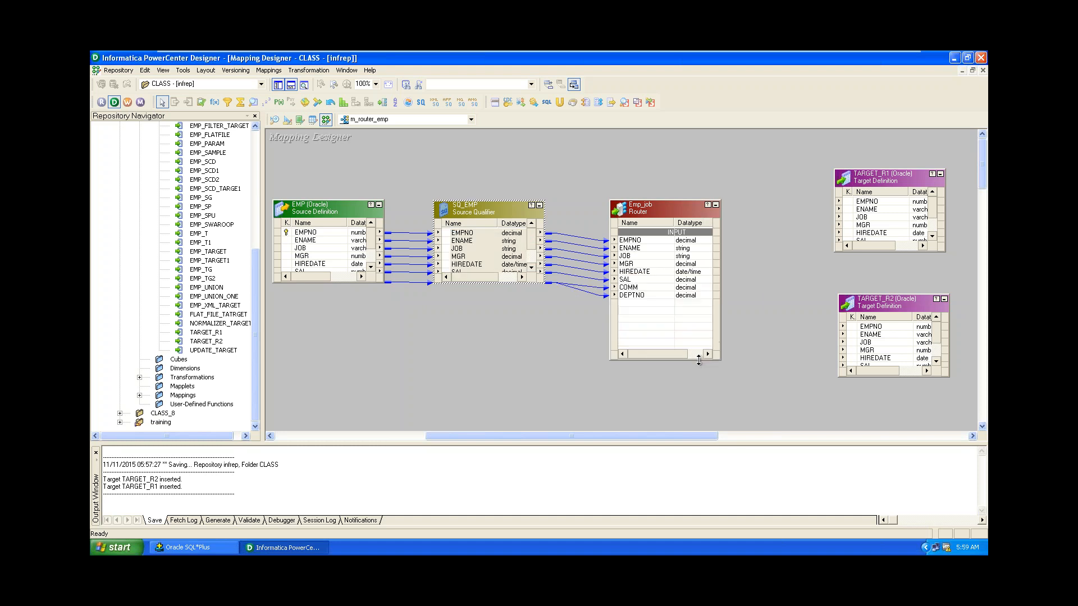
pyautogui.moveTo(652, 205); pyautogui.dragTo(639, 154)
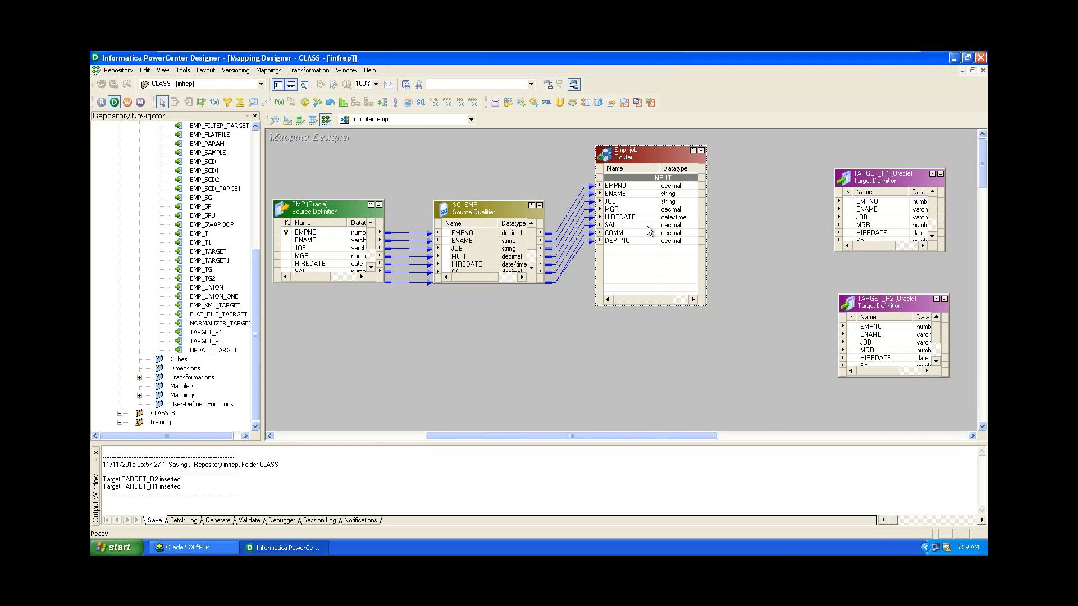
# Add a router group named CLERK beside DEFAULT1 and open its condition in the Expression Editor.
pyautogui.doubleClick(634, 155)
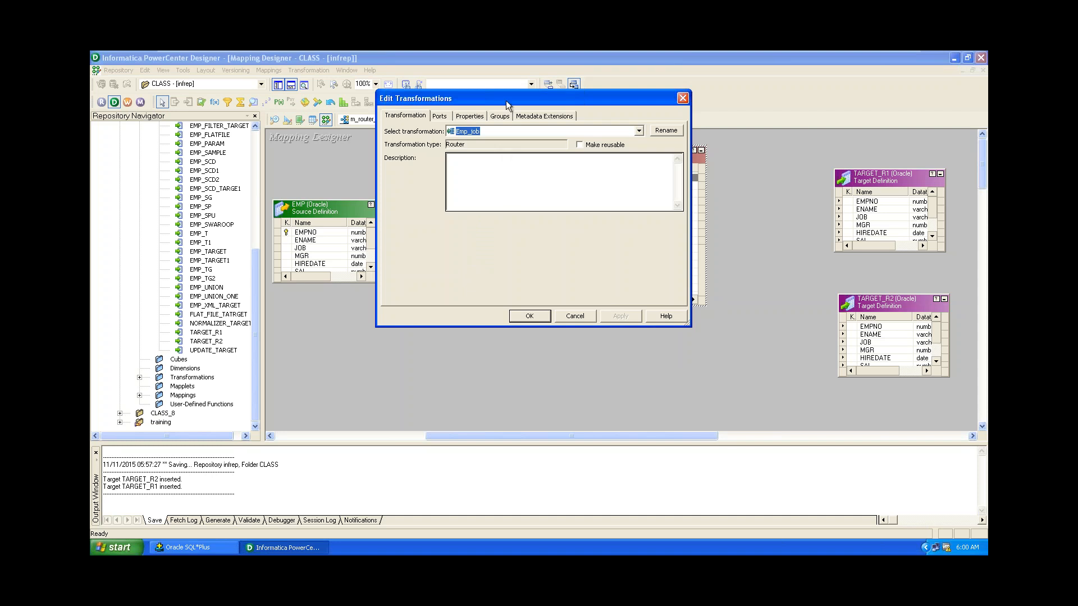
pyautogui.click(500, 117)
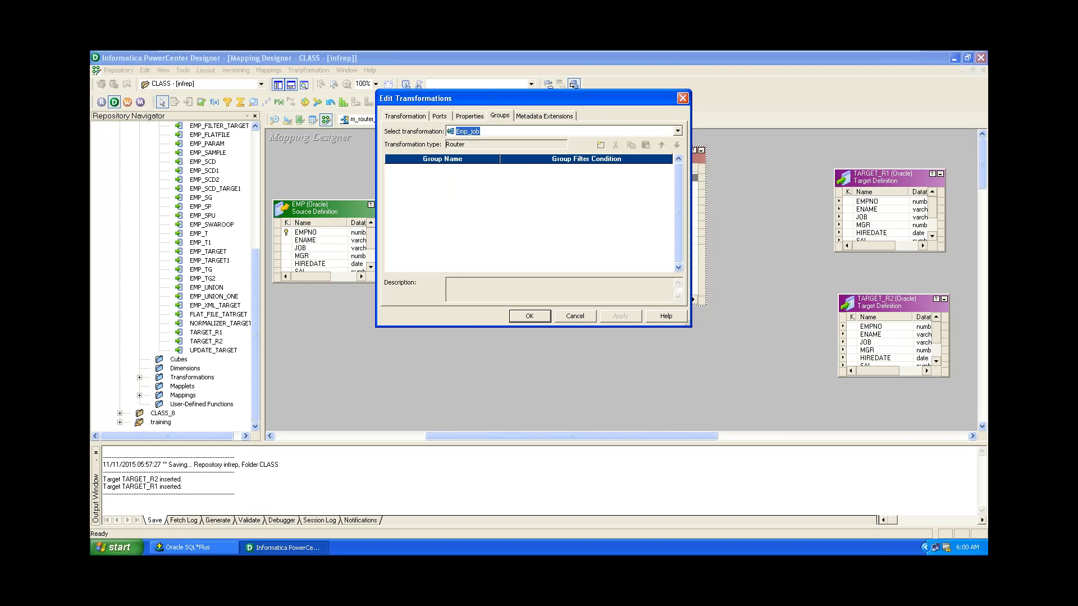
pyautogui.click(600, 145)
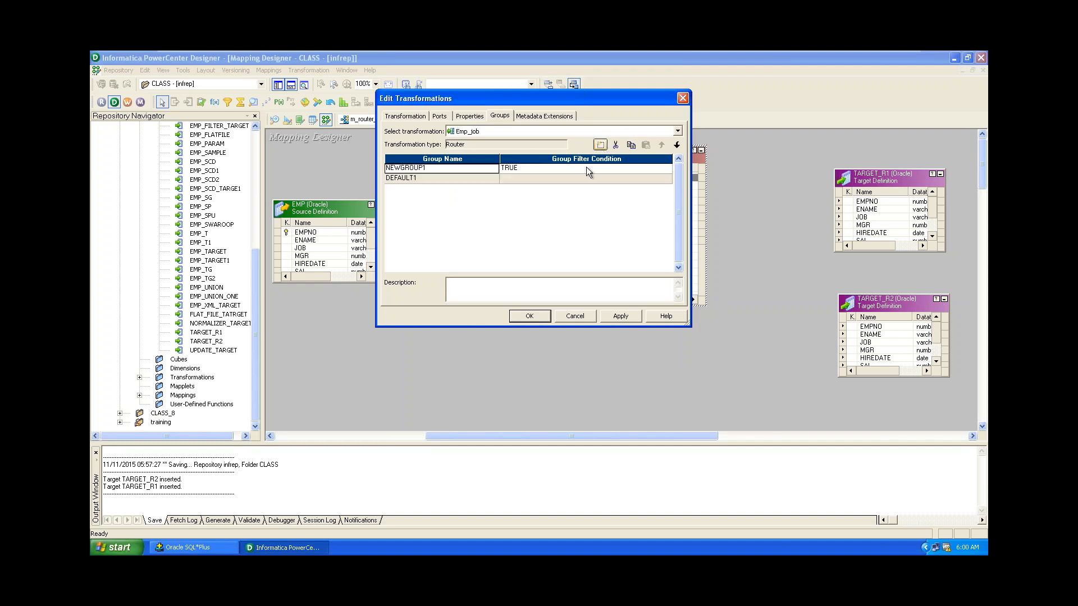
pyautogui.click(426, 168)
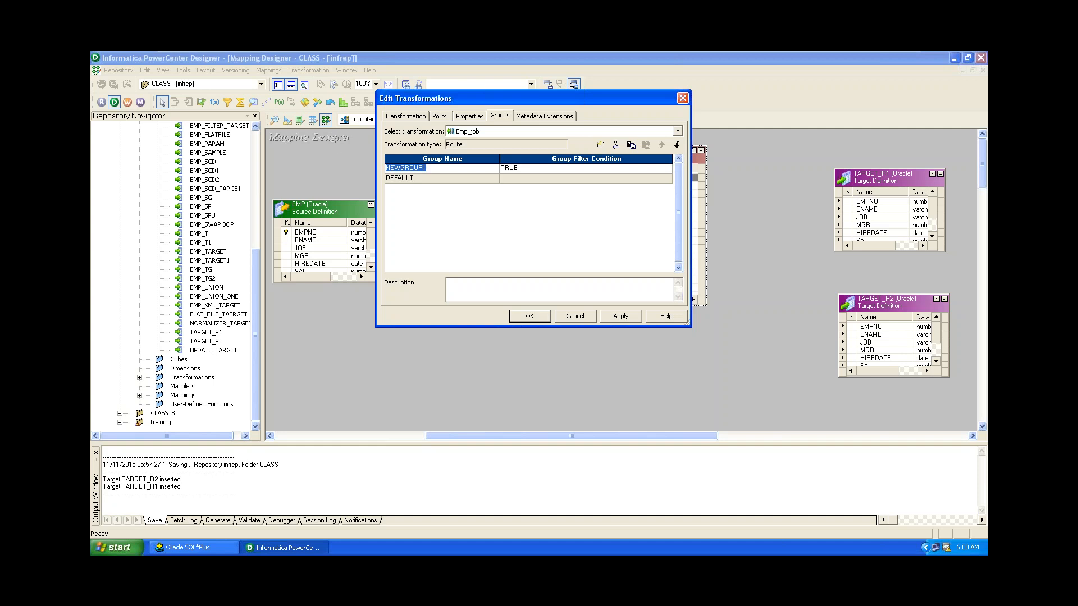
pyautogui.write('CLERK')
pyautogui.click(561, 169)
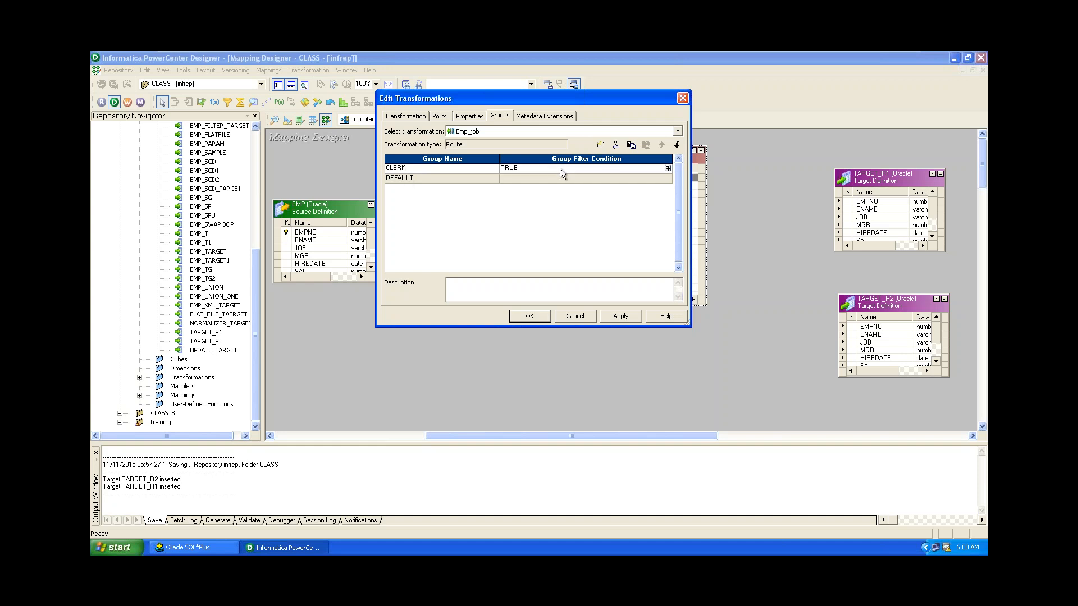
pyautogui.click(667, 168)
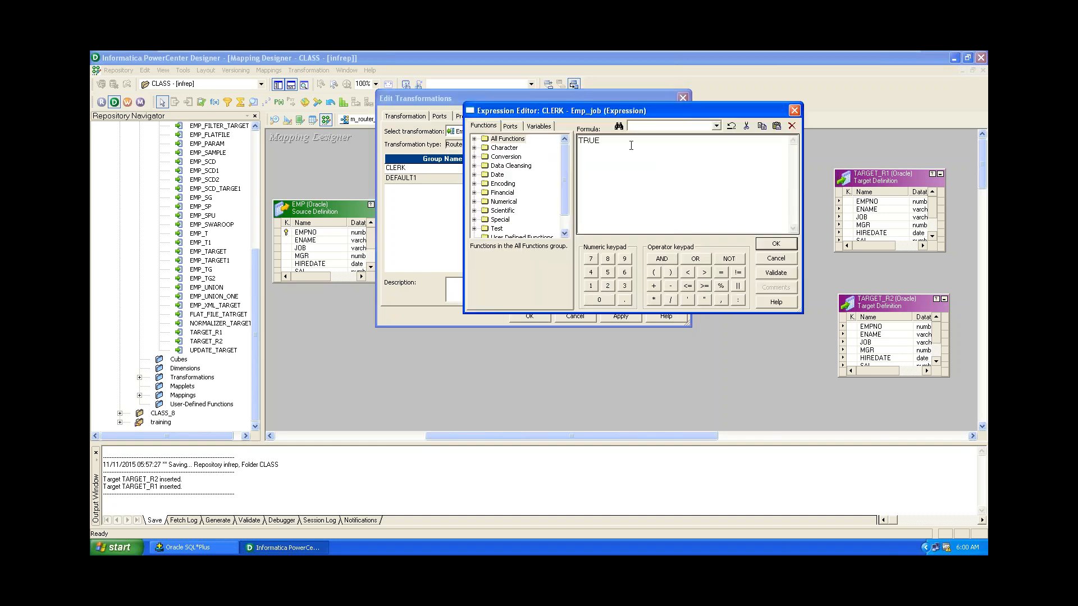
# Replace the TRUE condition with JOB='CLERK' using the JOB port.
pyautogui.doubleClick(589, 141)
pyautogui.click(510, 125)
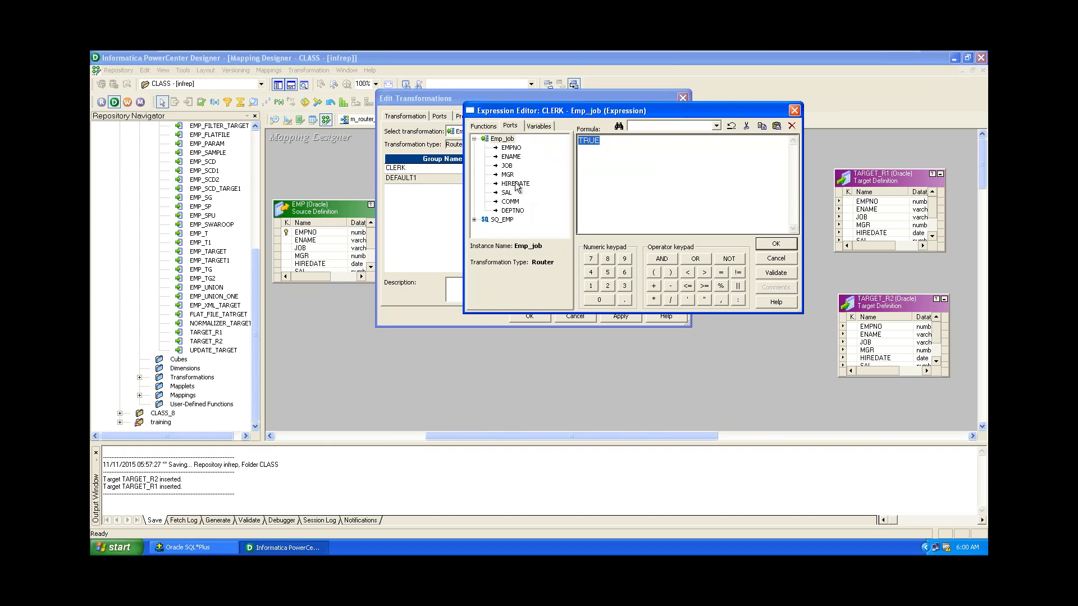
pyautogui.doubleClick(509, 166)
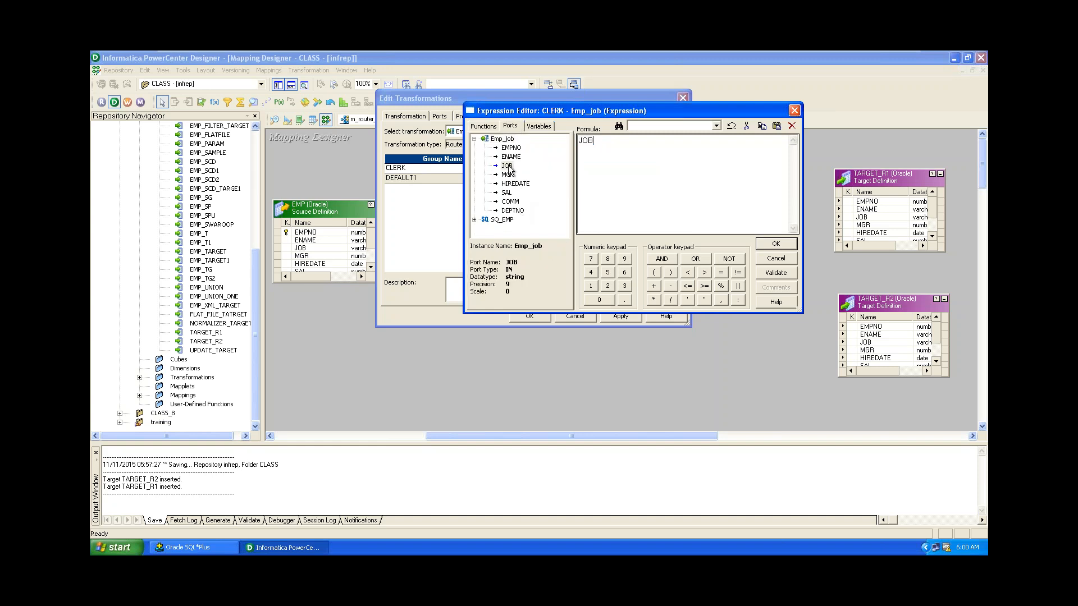
pyautogui.write("='CLERK")
pyautogui.click(207, 552)
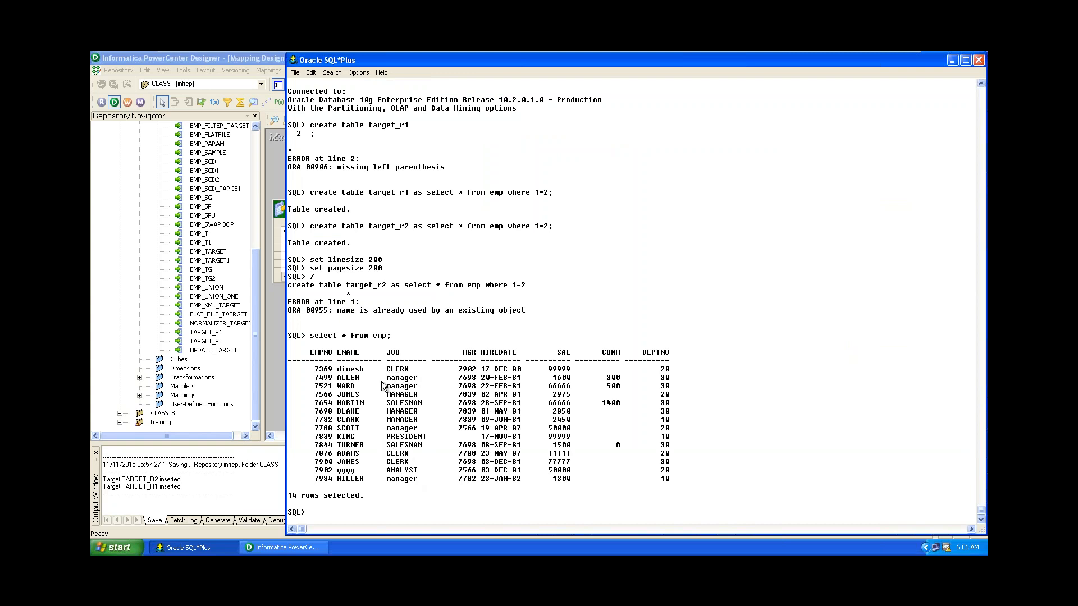
pyautogui.click(284, 547)
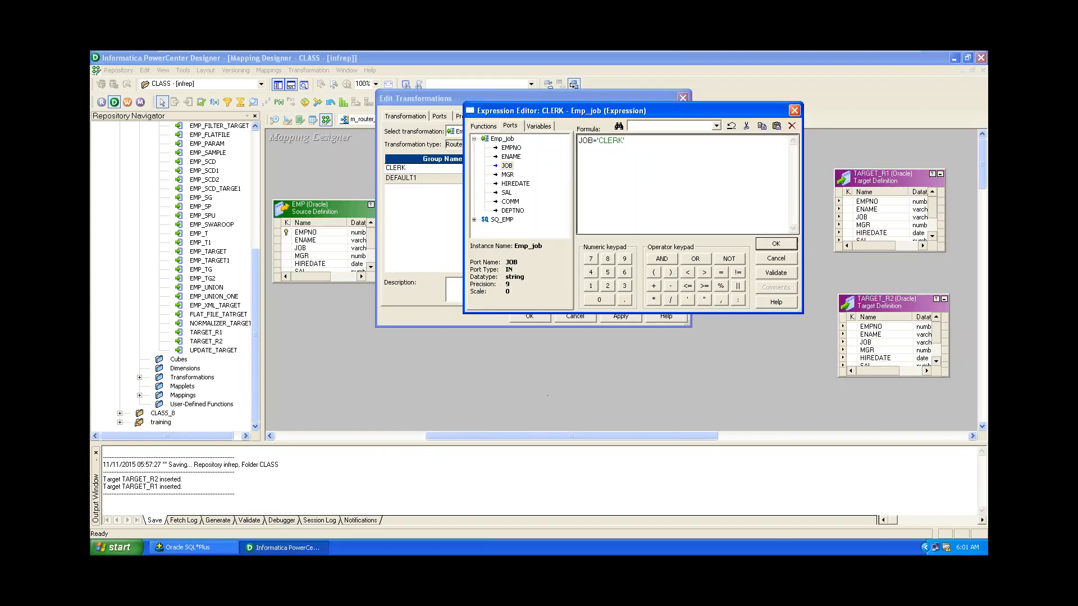
# Validate the JOB='CLERK' condition, remove the stray comma, and confirm it for the CLERK group.
pyautogui.click(780, 273)
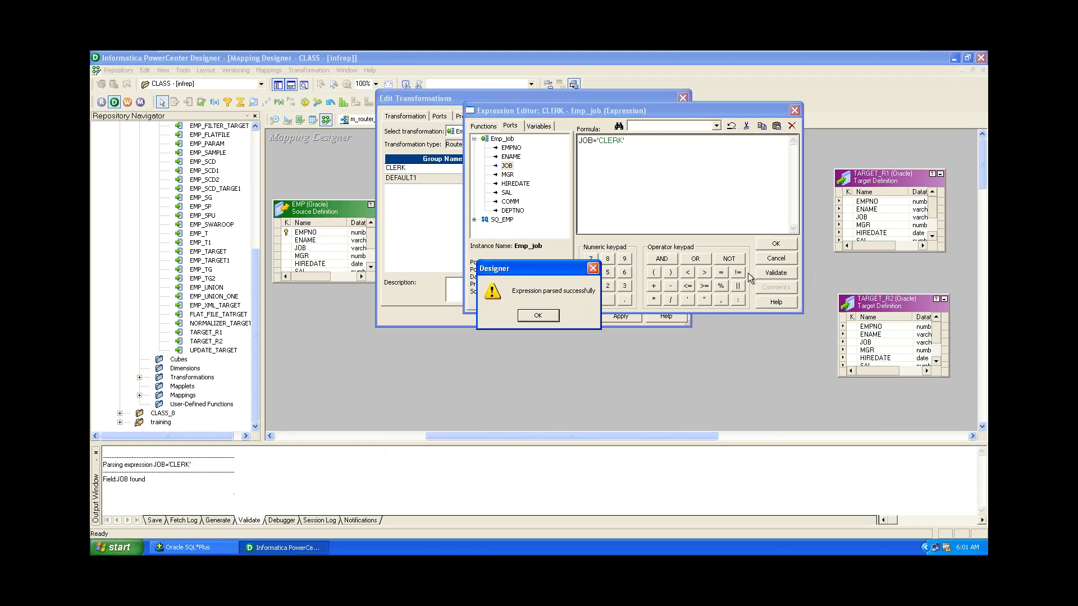
pyautogui.click(544, 315)
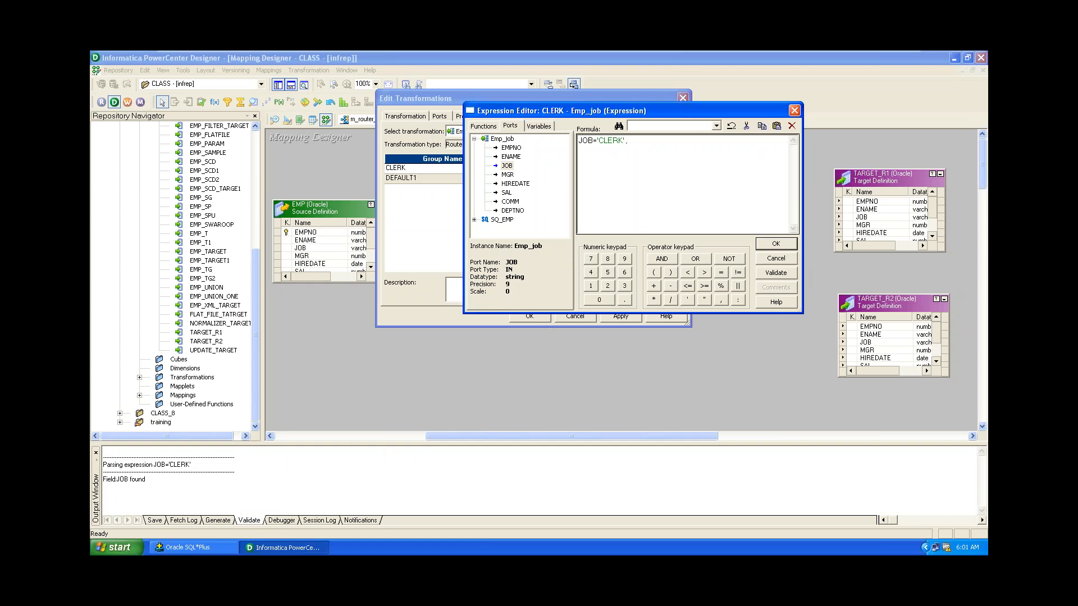
pyautogui.click(774, 275)
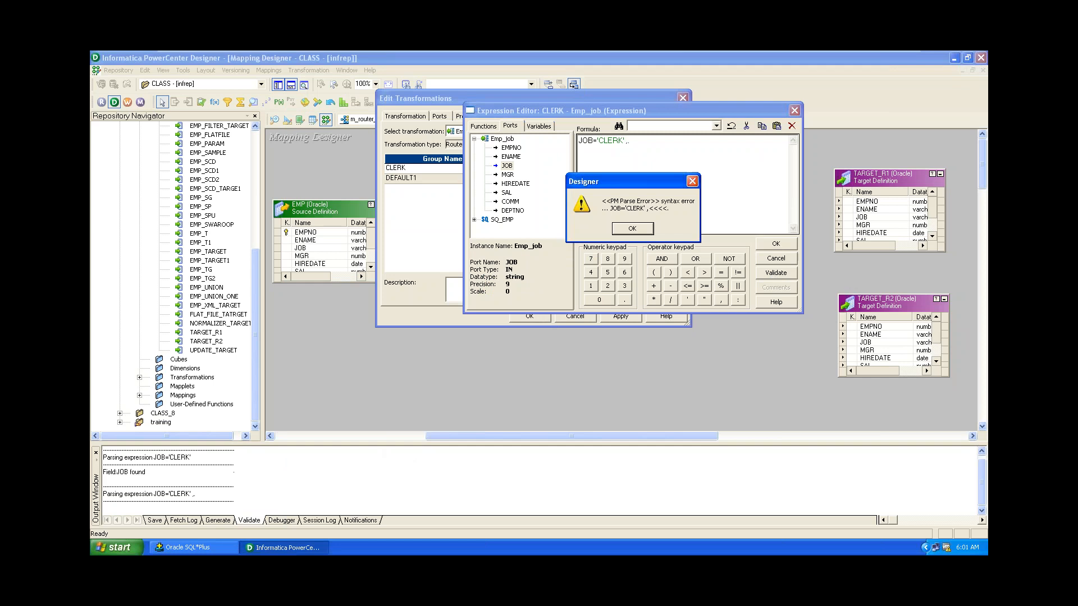
pyautogui.click(632, 229)
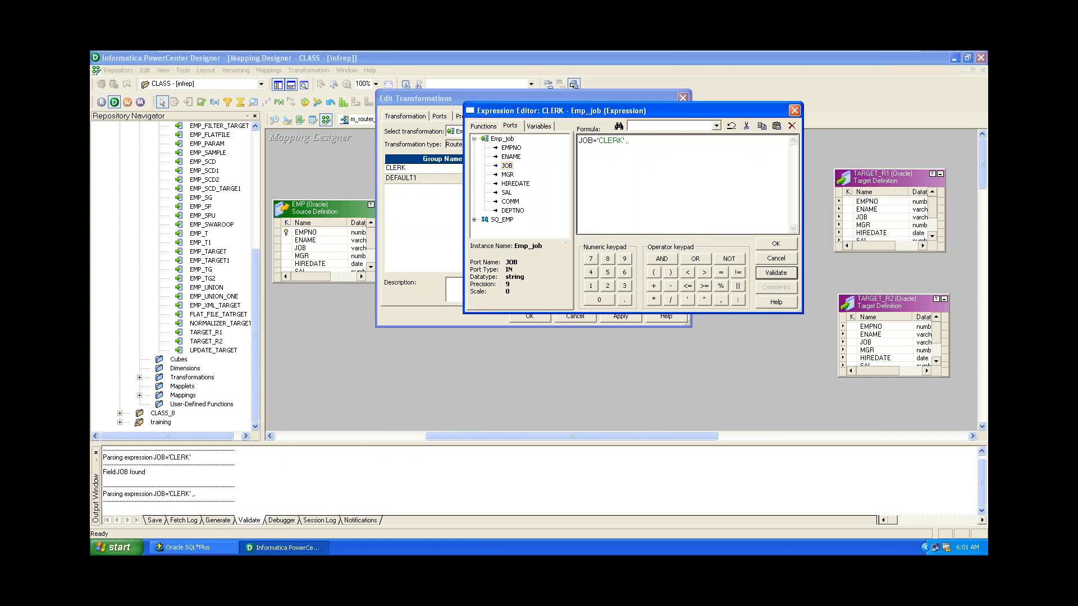
pyautogui.click(649, 145)
pyautogui.click(776, 273)
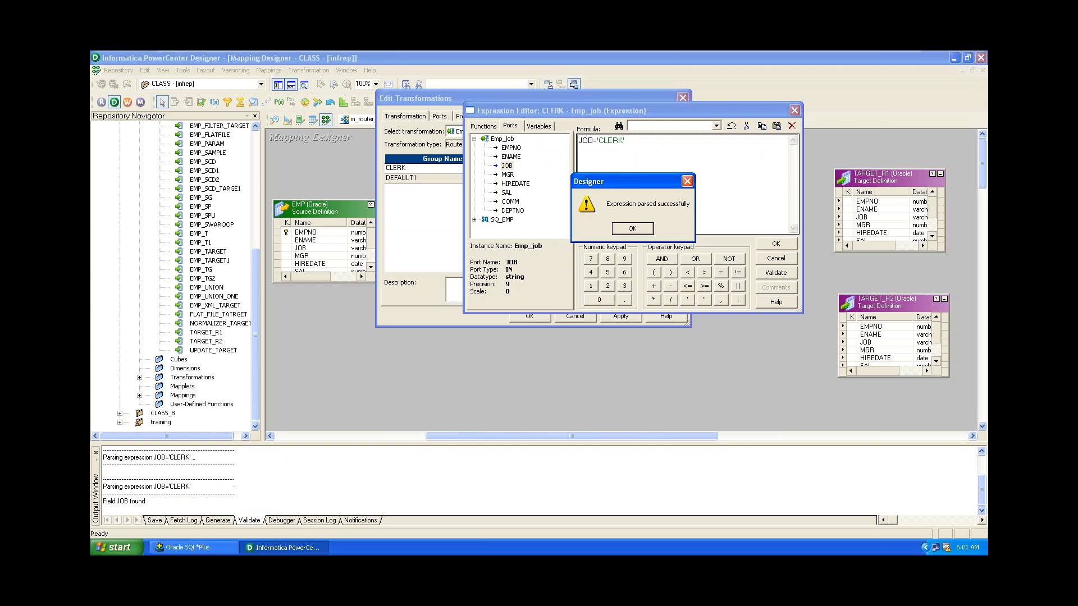
pyautogui.click(632, 229)
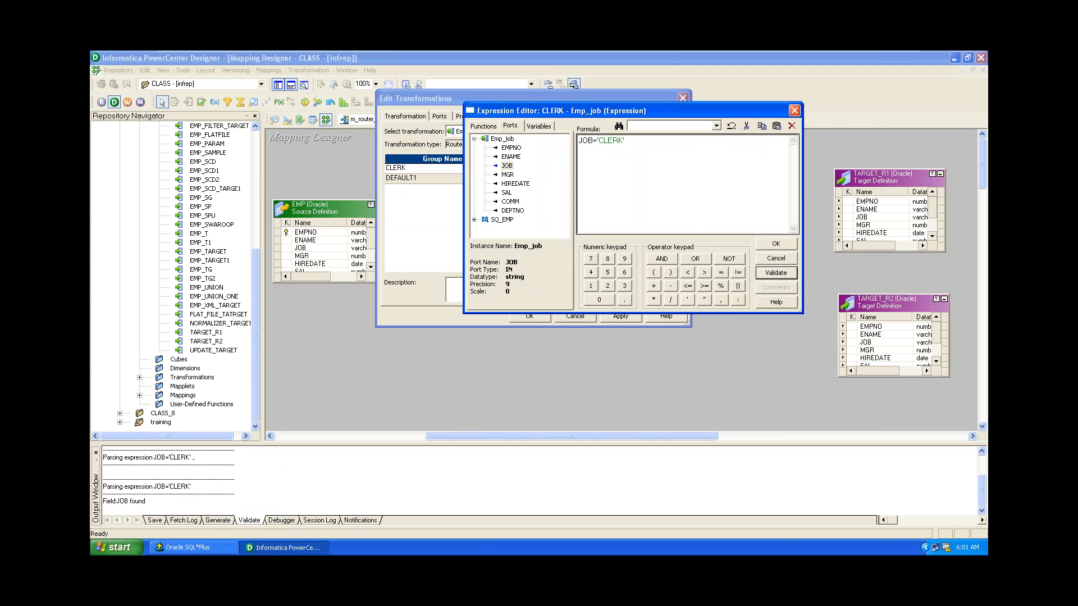
pyautogui.click(784, 247)
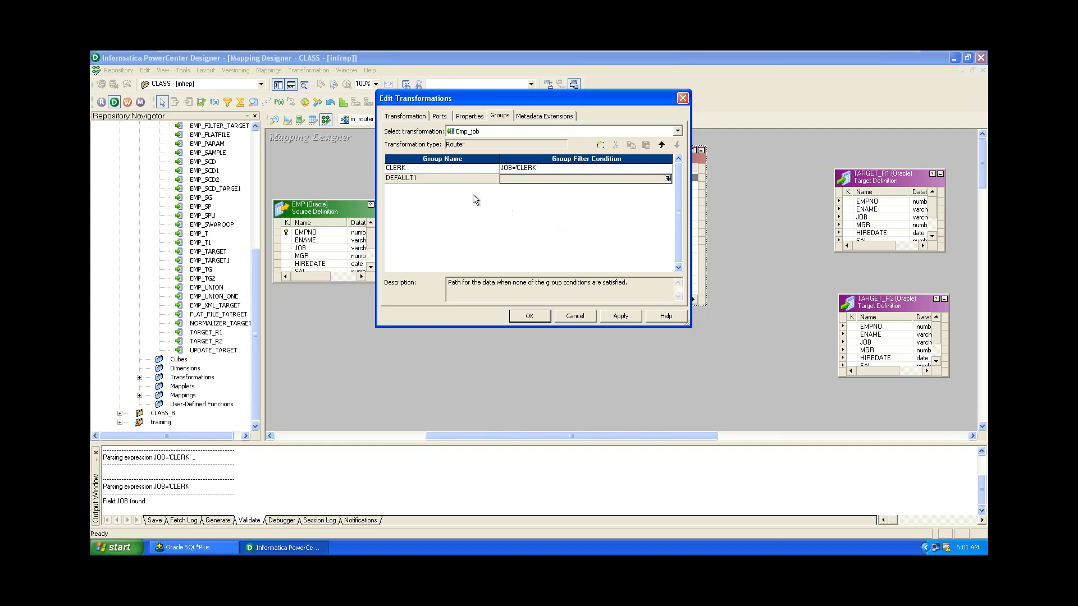
# Leave the DEFAULT1 group's filter empty, apply the CLERK and DEFAULT1 groups to Emp_job, and close the dialog.
pyautogui.click(433, 173)
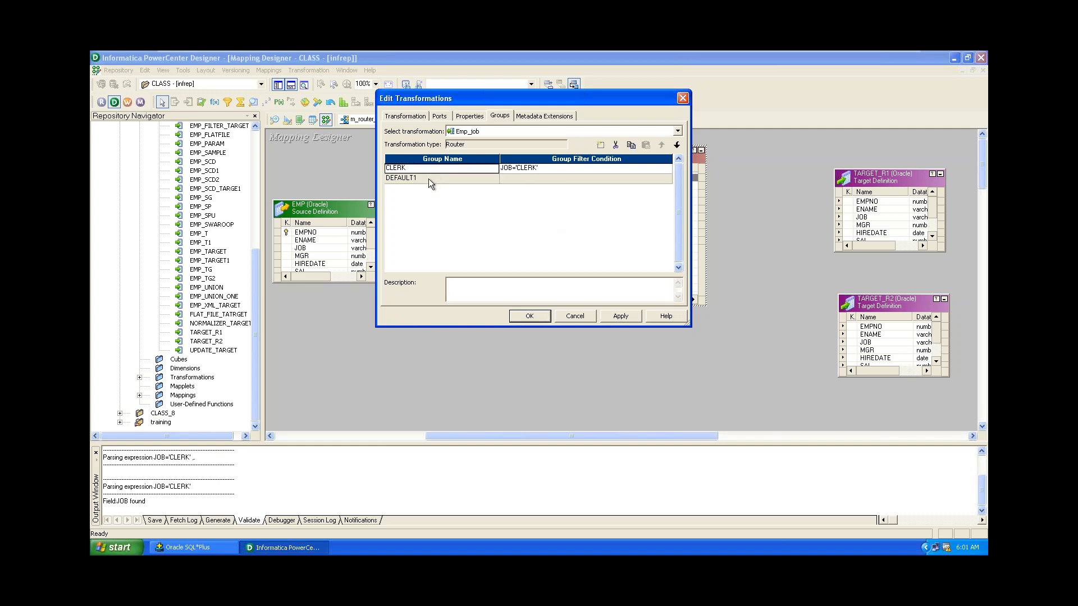
pyautogui.click(429, 179)
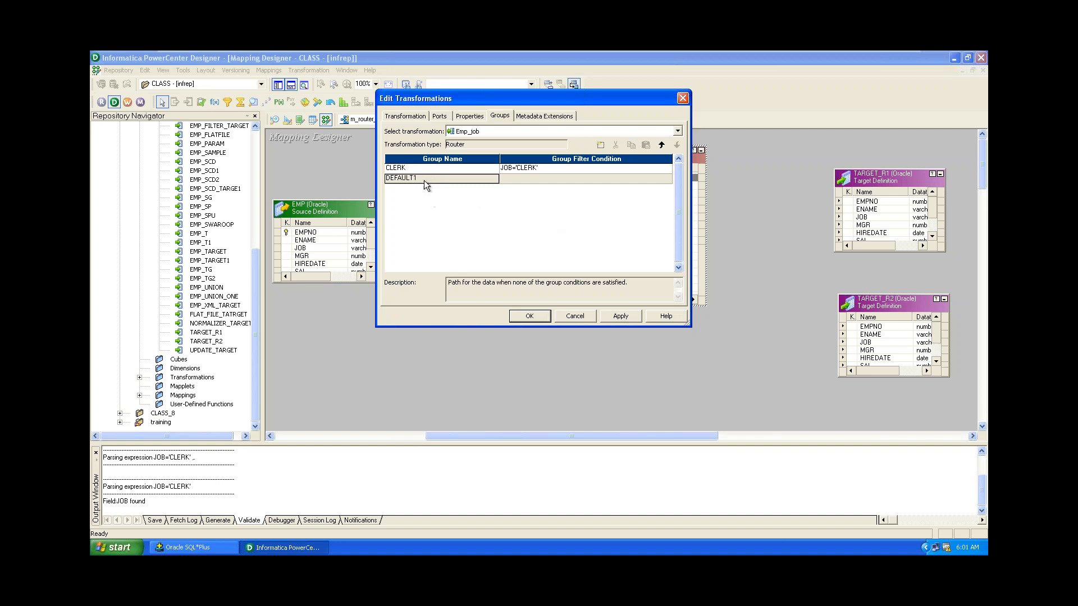
pyautogui.click(526, 181)
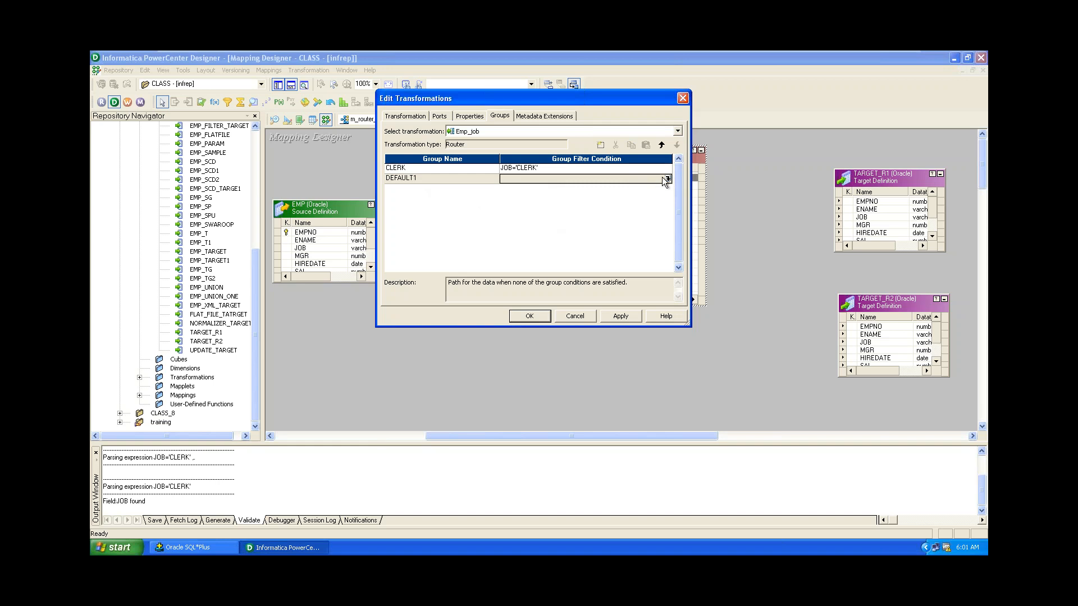
pyautogui.click(644, 171)
pyautogui.click(645, 179)
pyautogui.click(471, 179)
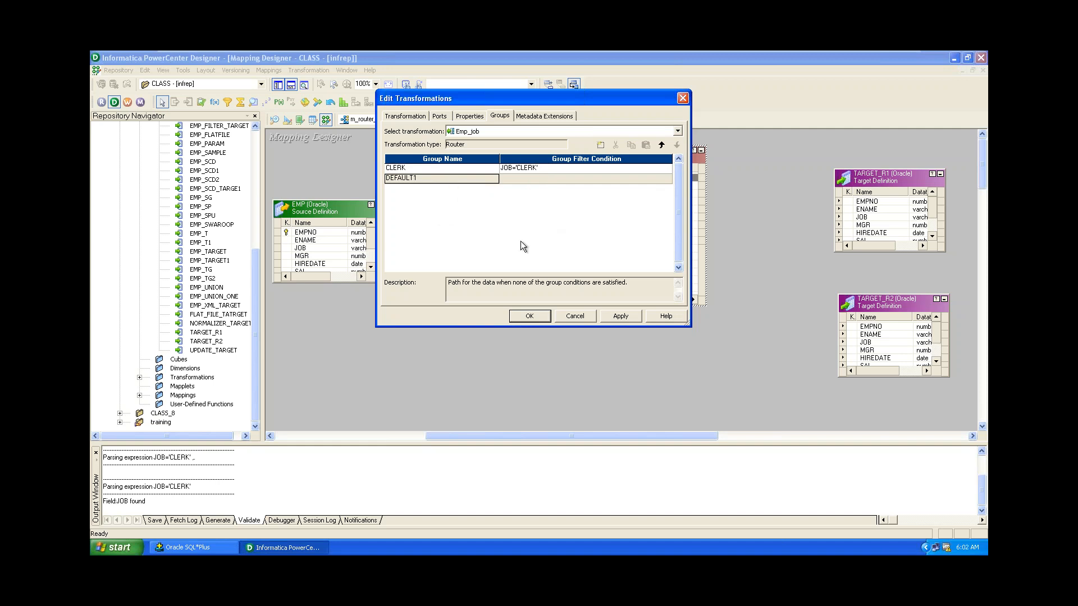
pyautogui.click(620, 315)
pyautogui.click(531, 316)
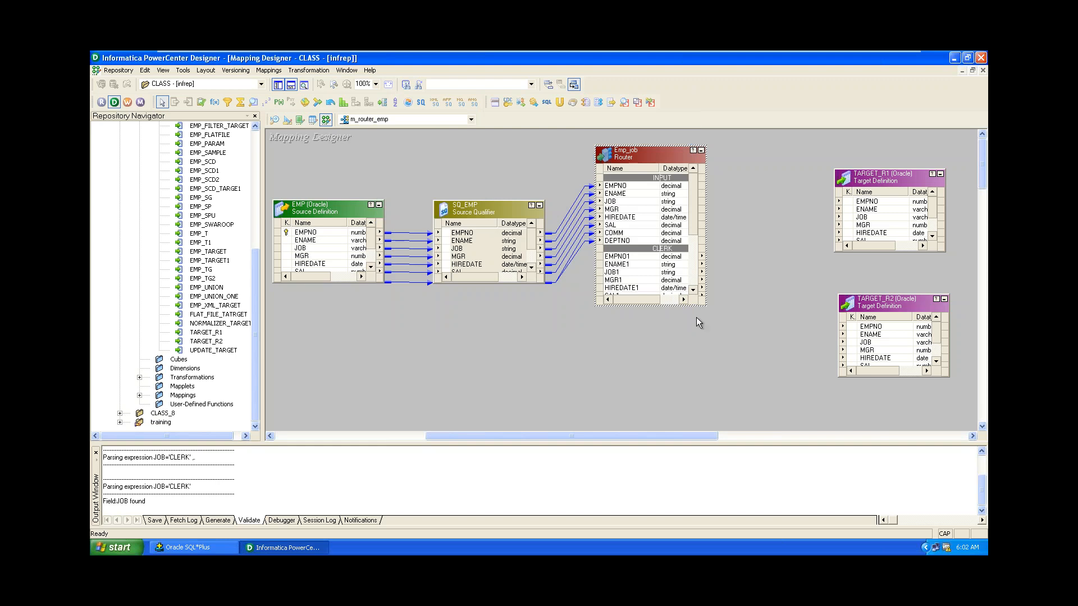
# Stretch Emp_job taller and wider to show EMPNO1–DEPTNO1 and EMPNO2 ports with lengths, then reopen Edit Transformations.
pyautogui.moveTo(685, 306); pyautogui.dragTo(748, 405)
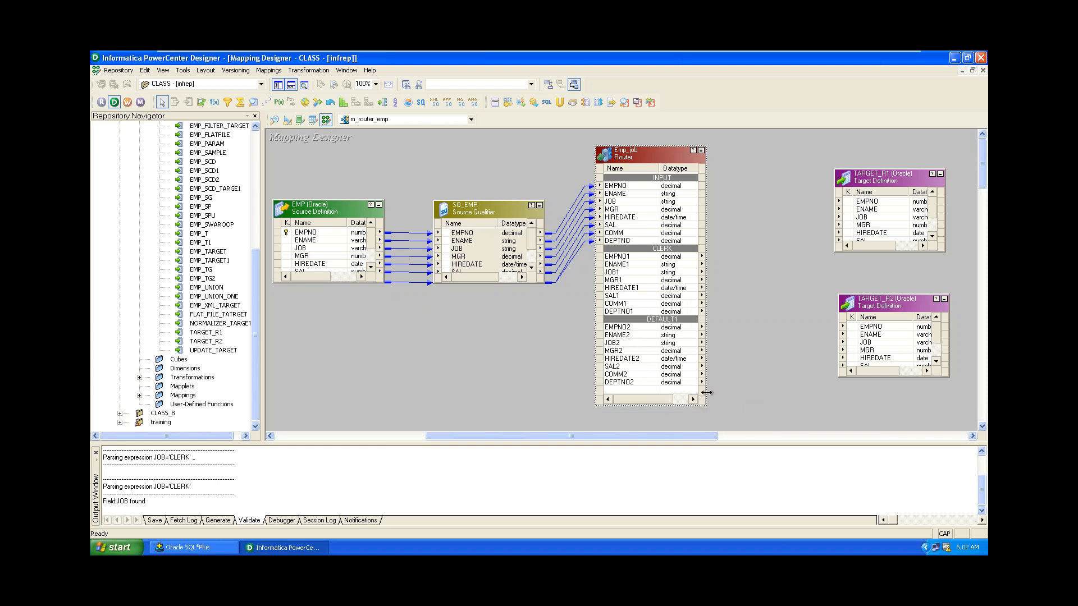
pyautogui.moveTo(707, 393); pyautogui.dragTo(736, 407)
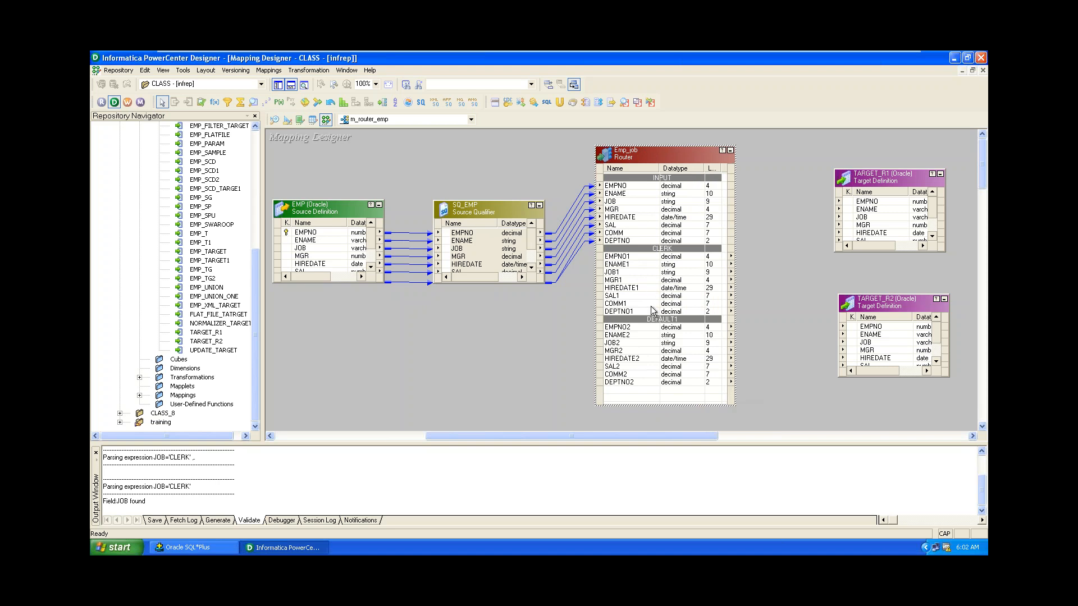
pyautogui.click(614, 257)
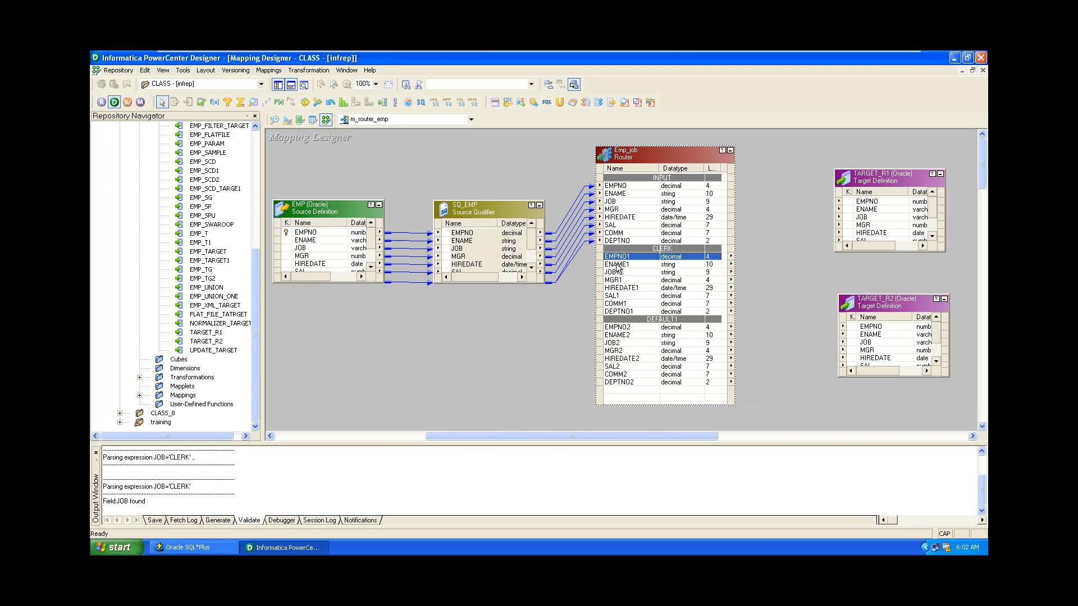
pyautogui.click(619, 312)
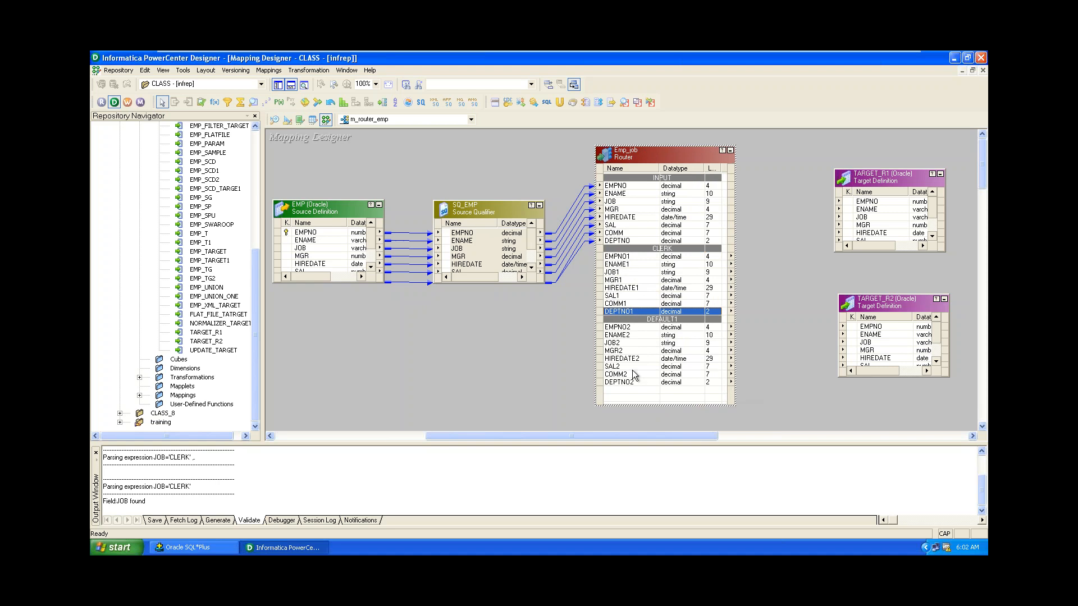
pyautogui.click(629, 328)
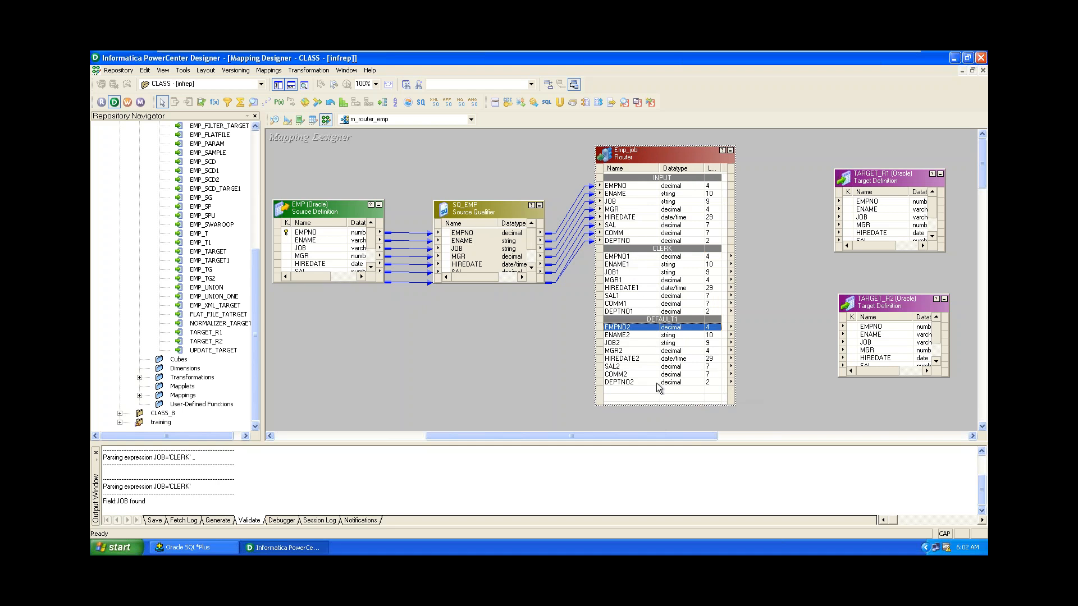
pyautogui.doubleClick(634, 289)
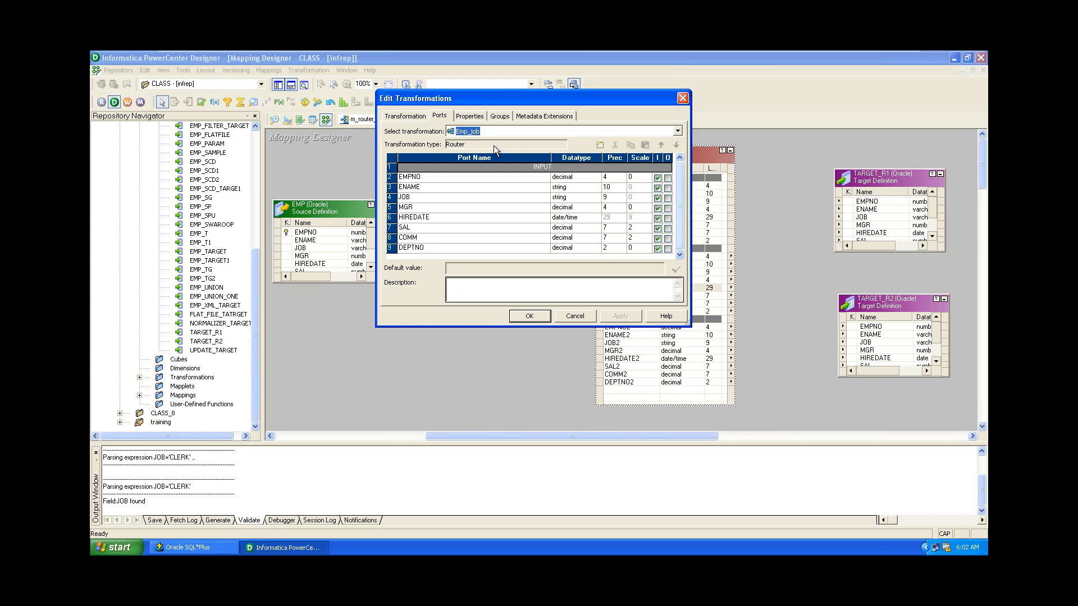
# Review Emp_job's CLERK and DEFAULT1 groups and its EMPNO–DEPTNO input ports, then close the settings unchanged.
pyautogui.click(443, 115)
pyautogui.moveTo(568, 100); pyautogui.dragTo(576, 120)
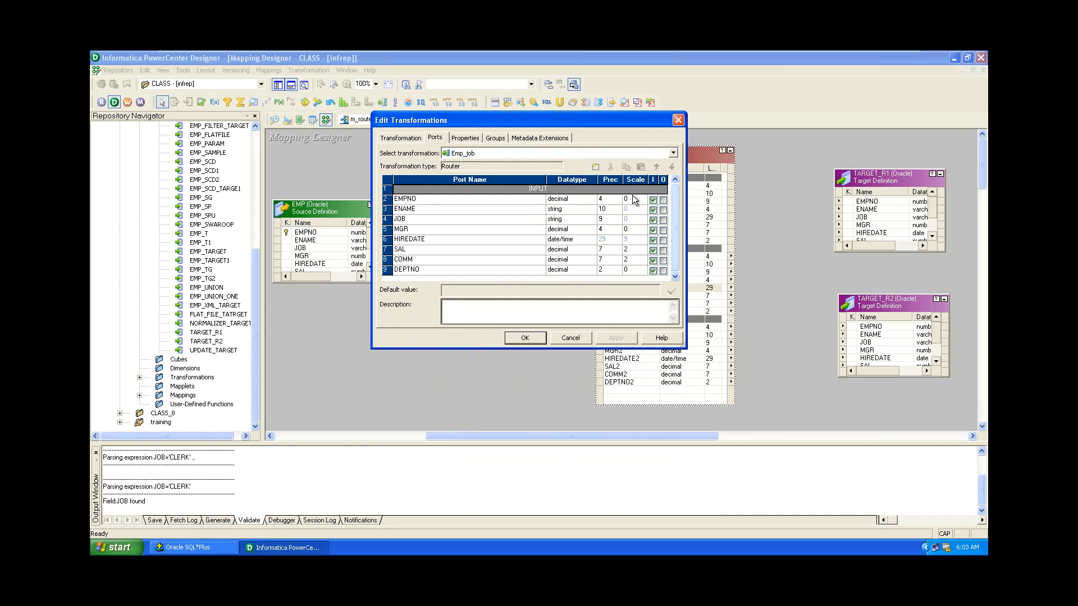
pyautogui.click(493, 140)
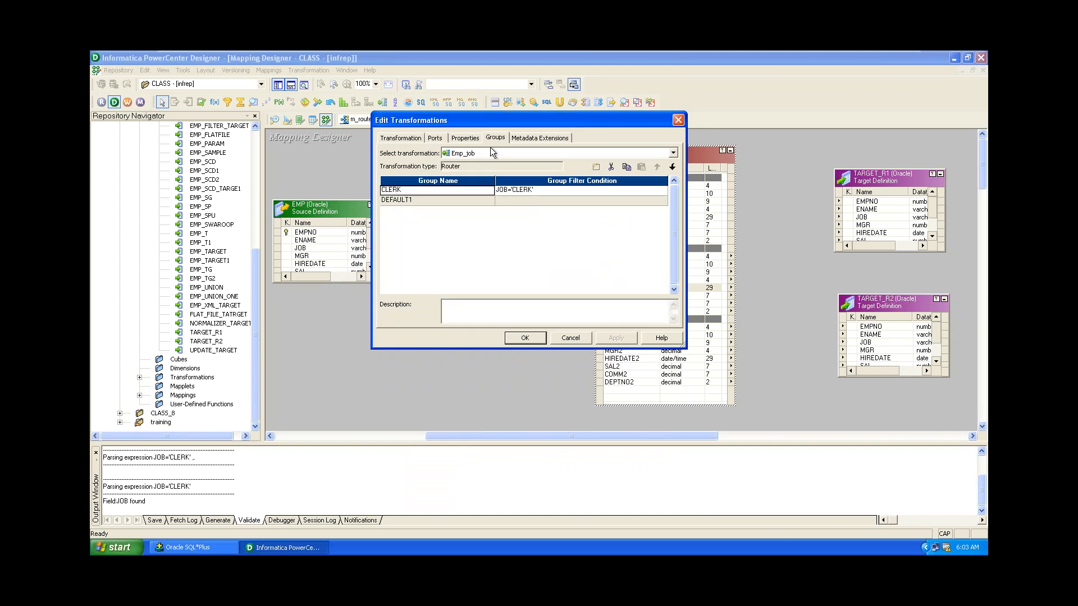
pyautogui.click(440, 138)
pyautogui.click(679, 120)
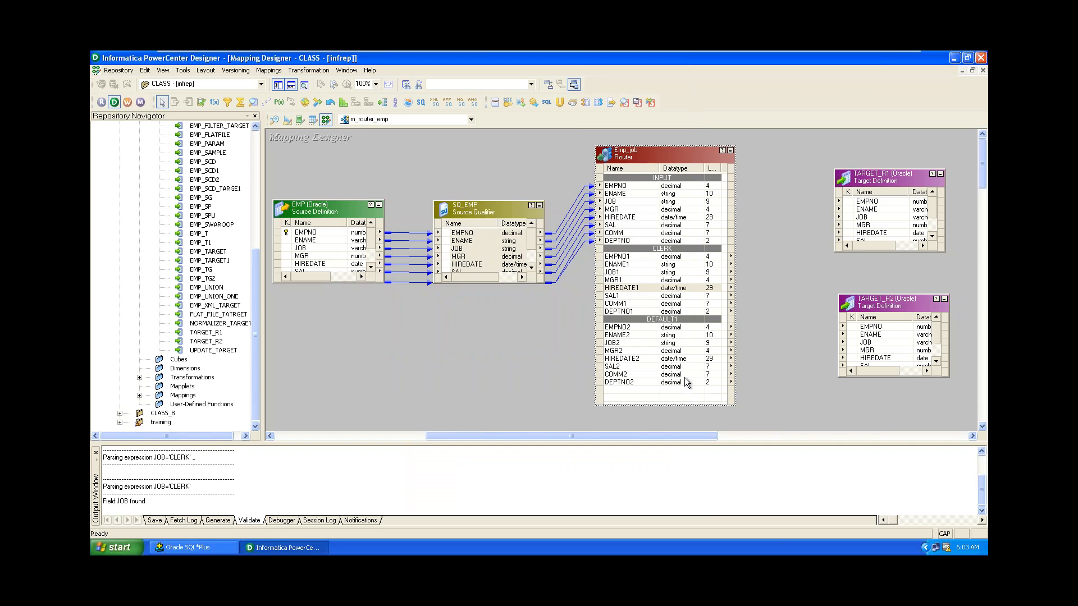
# Link the CLERK ports EMPNO1 through DEPTNO1 to TARGET_R1's columns.
pyautogui.click(633, 258)
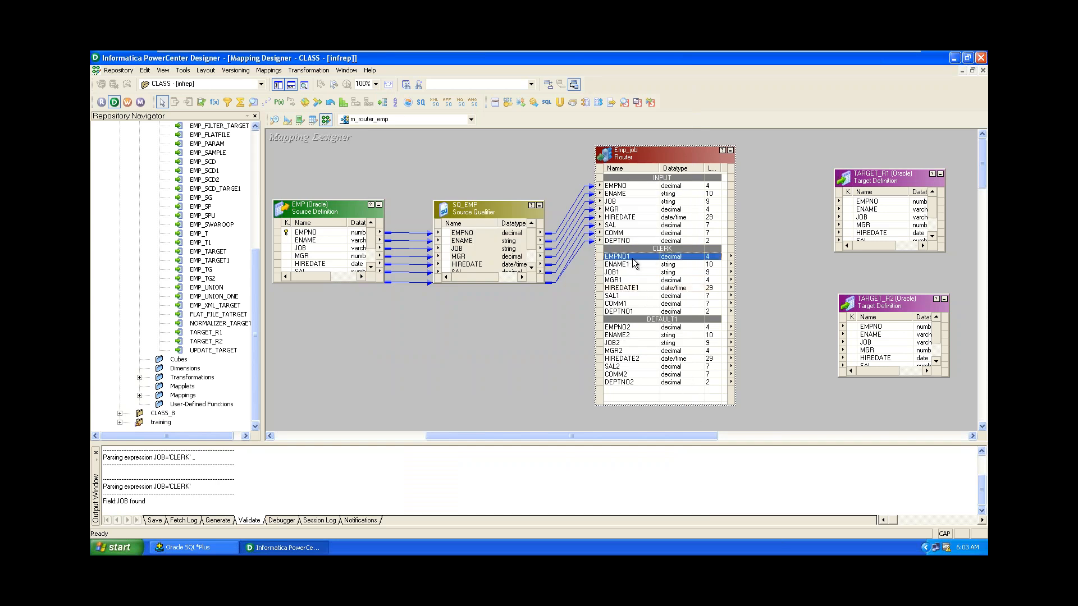
pyautogui.keyDown('shift'); pyautogui.click(622, 312); pyautogui.keyUp('shift')
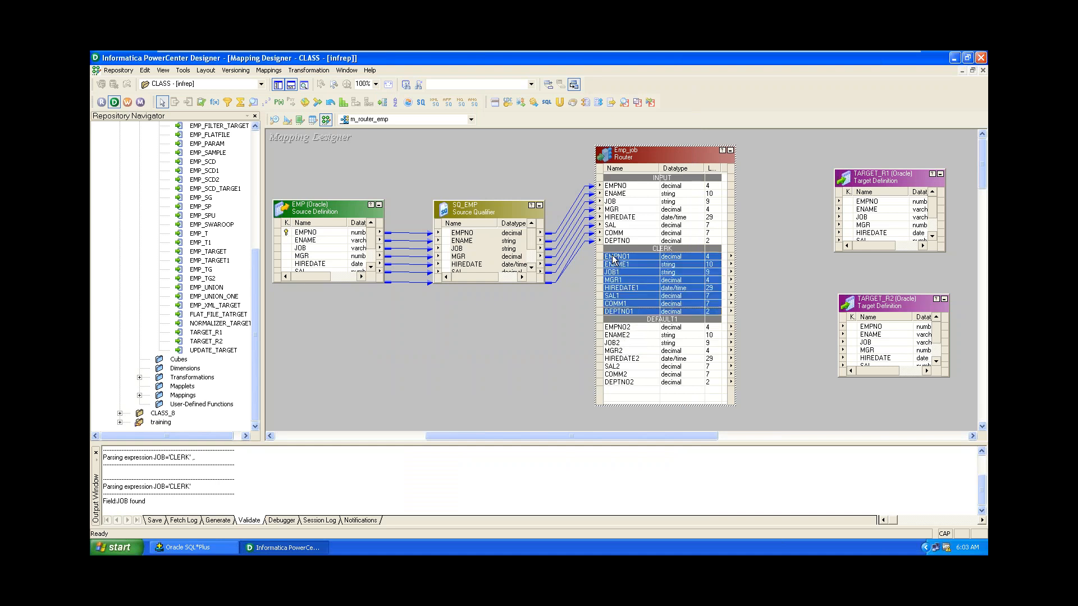
pyautogui.moveTo(613, 259); pyautogui.dragTo(891, 146)
pyautogui.click(890, 184)
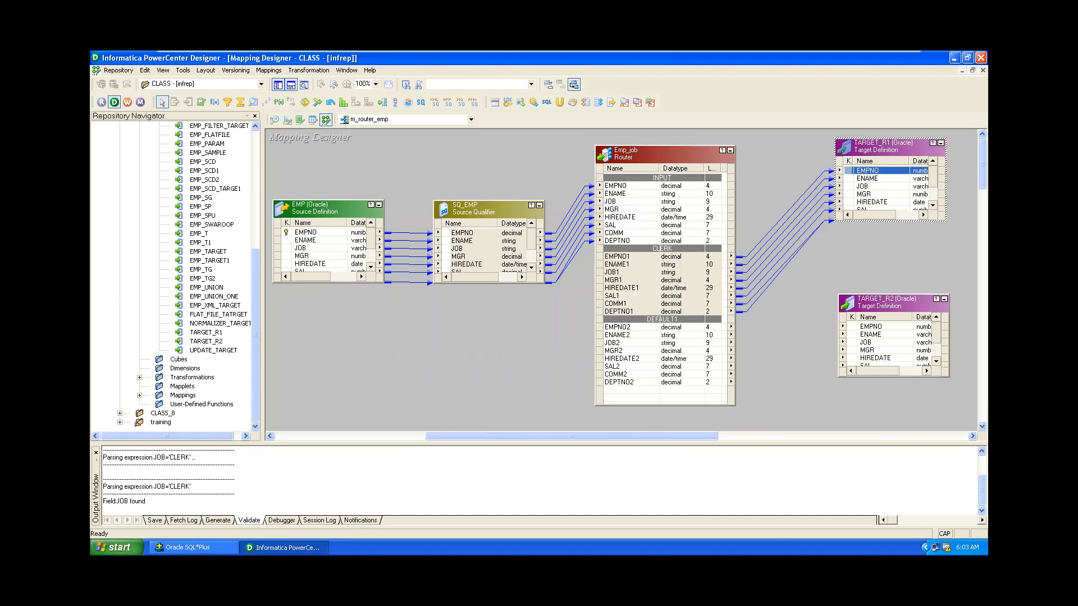
# Link the DEFAULT1 ports EMPNO2 through DEPTNO2 to TARGET_R2 and save m_router_emp.
pyautogui.click(617, 328)
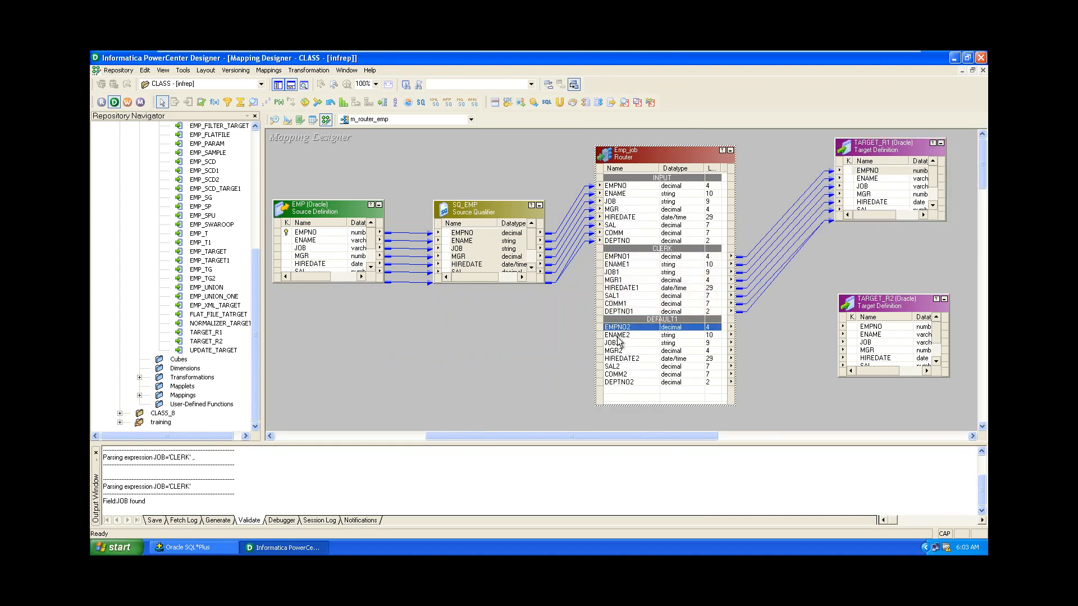
pyautogui.keyDown('shift'); pyautogui.click(629, 385); pyautogui.keyUp('shift')
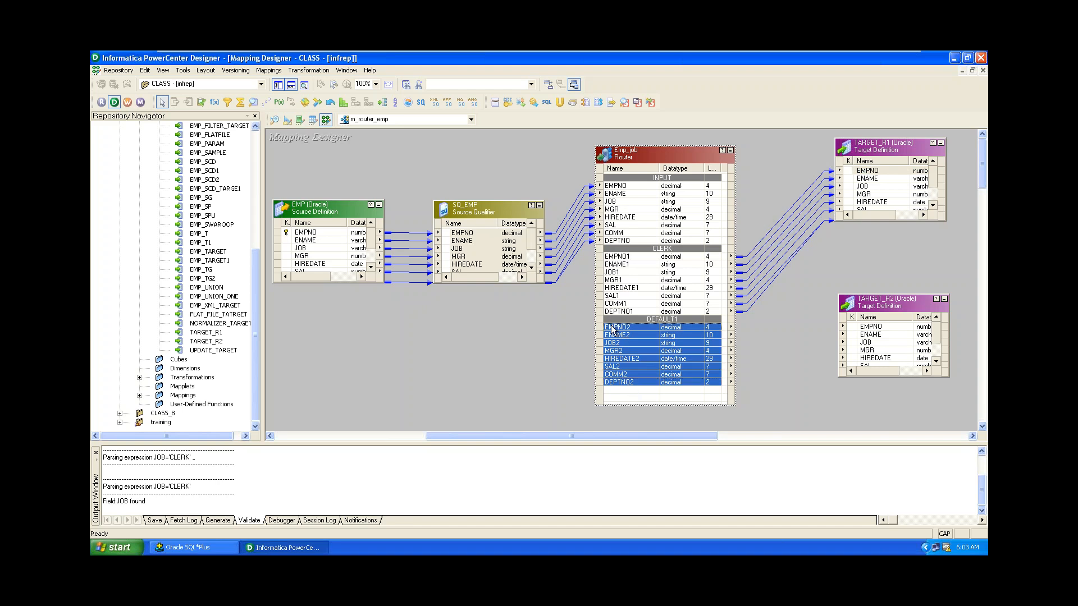
pyautogui.moveTo(613, 330); pyautogui.dragTo(862, 334)
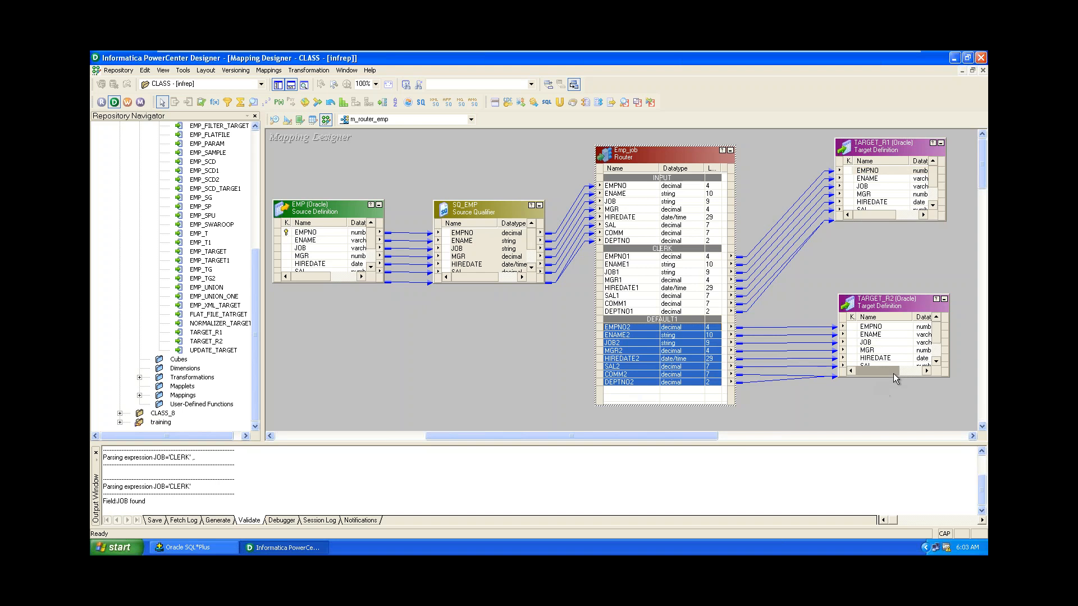
pyautogui.moveTo(894, 377); pyautogui.dragTo(897, 403)
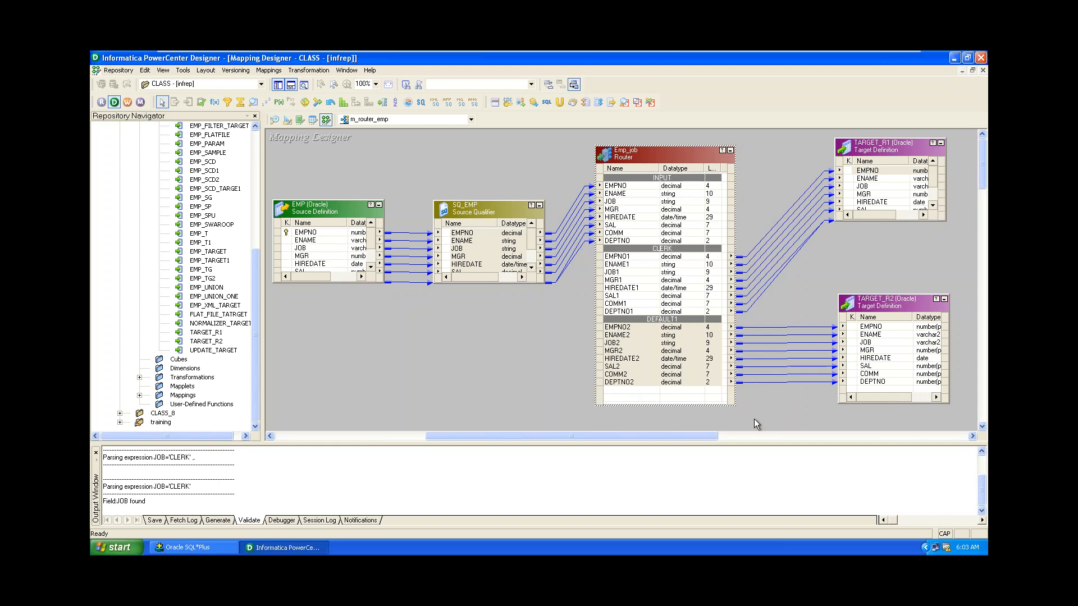
pyautogui.hotkey('ctrl', 's')
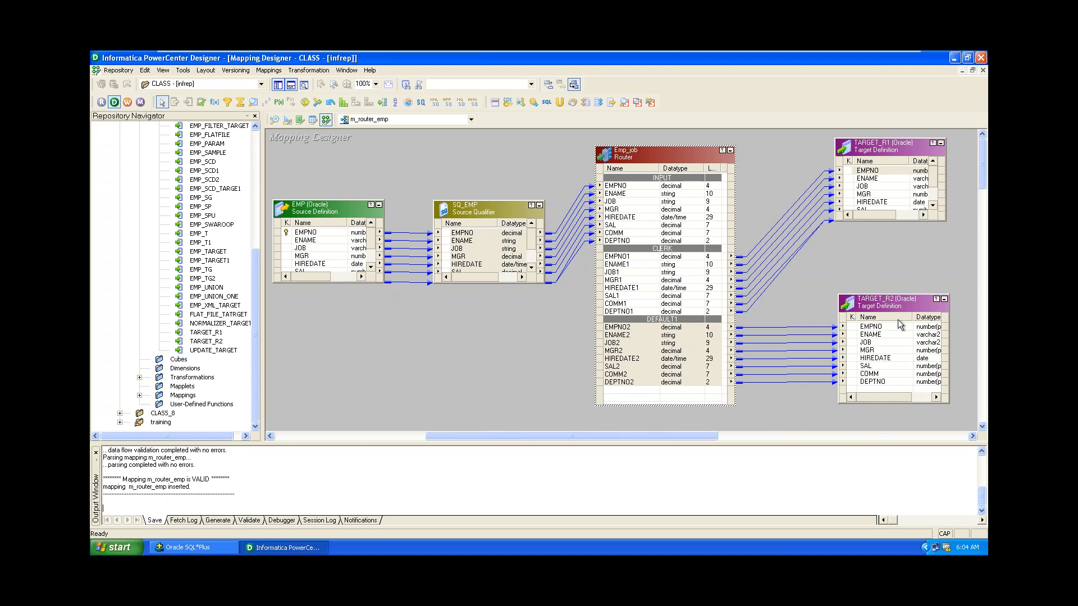
# Add three new output groups (NEWGROUP1–3) in the Emp_job router's Groups settings.
pyautogui.moveTo(898, 302)
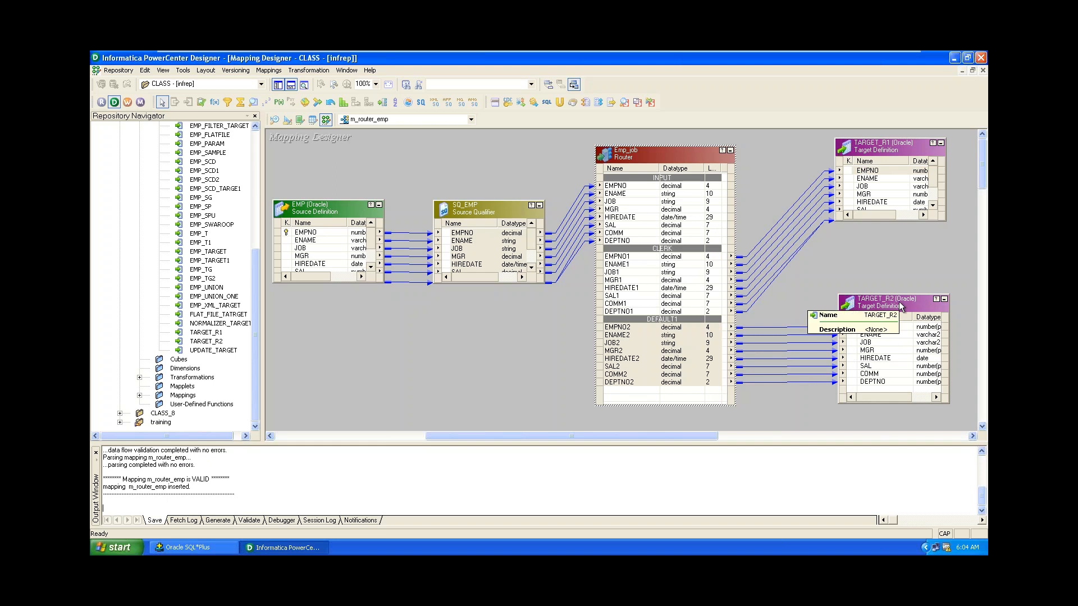
pyautogui.click(669, 155)
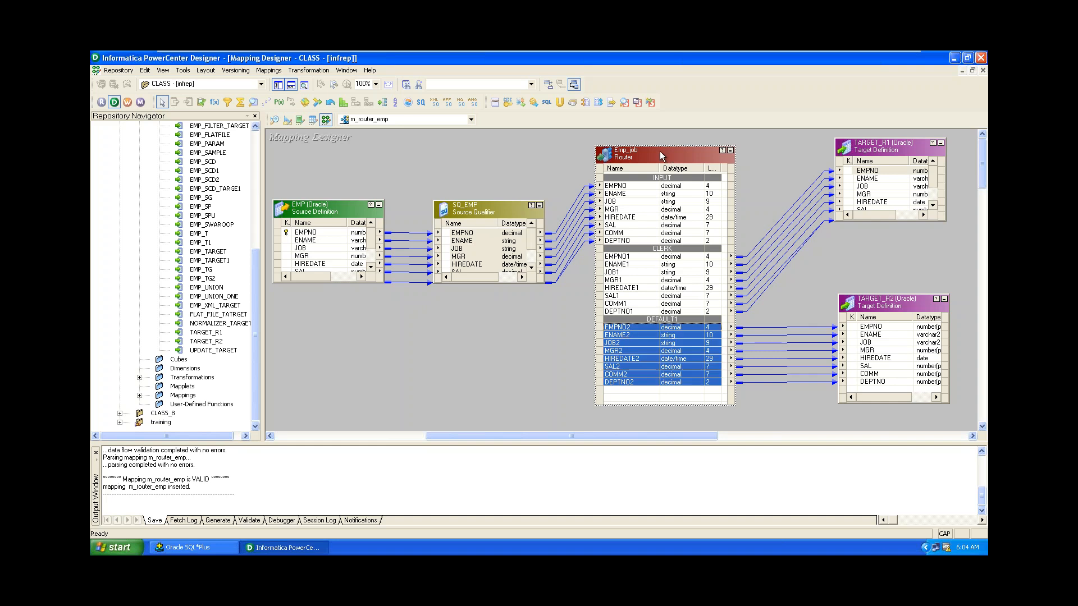
pyautogui.doubleClick(668, 155)
pyautogui.click(494, 138)
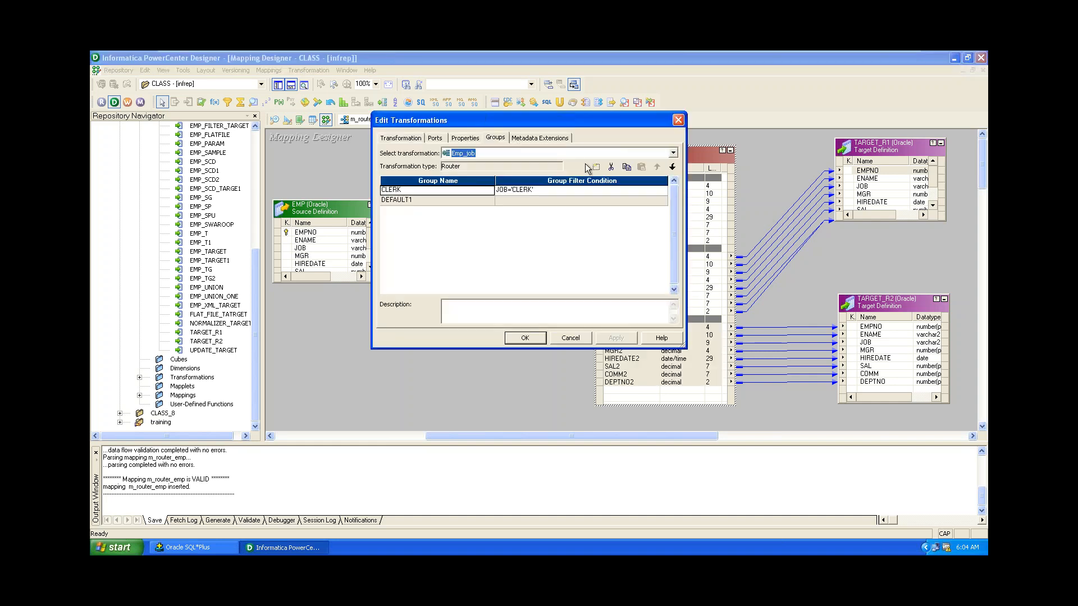
pyautogui.click(594, 167)
pyautogui.click(593, 169)
pyautogui.click(592, 169)
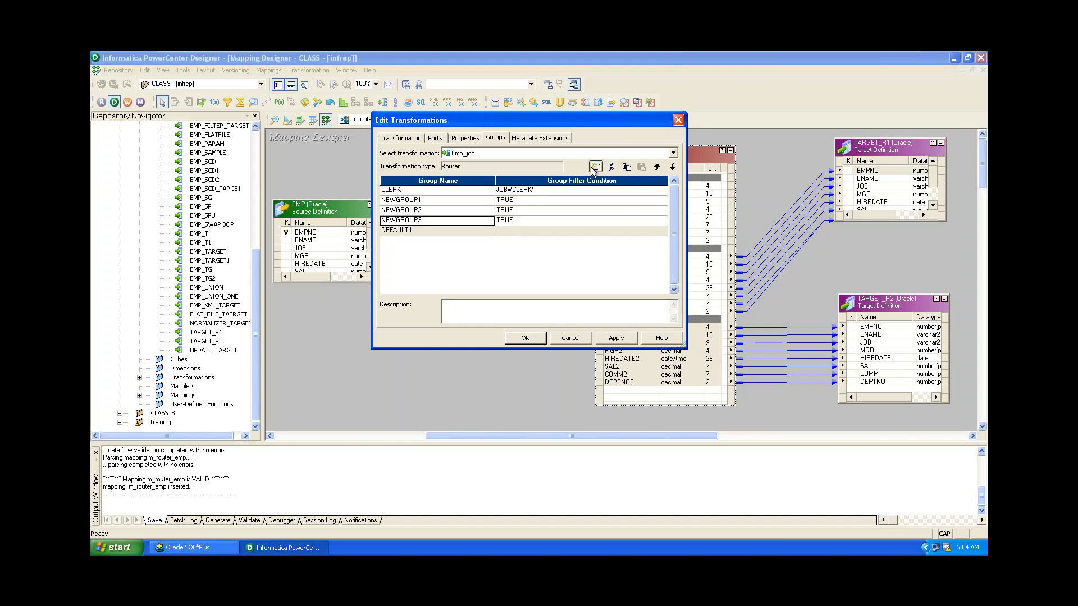
pyautogui.click(420, 201)
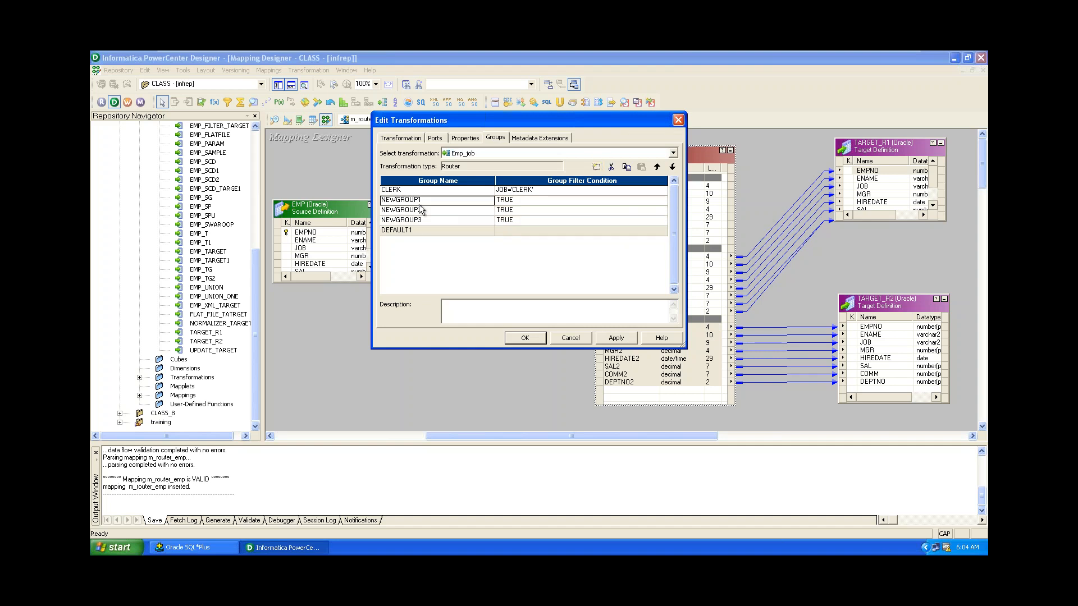
pyautogui.click(420, 201)
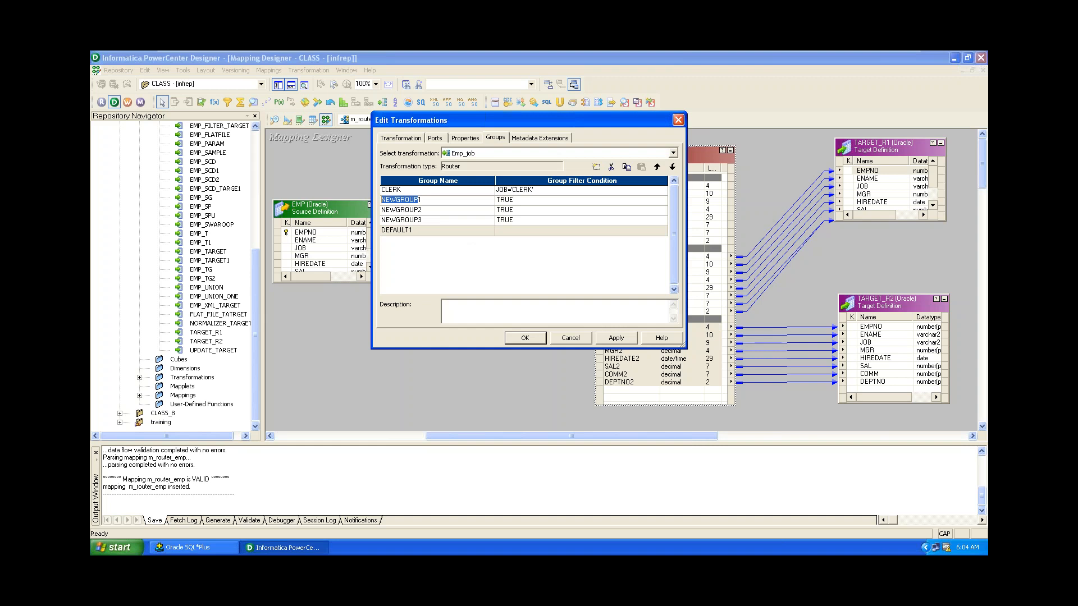
# Delete NEWGROUP1–3 so Emp_job keeps only CLERK and DEFAULT1, and apply the change.
pyautogui.click(611, 167)
pyautogui.click(611, 167)
pyautogui.click(611, 168)
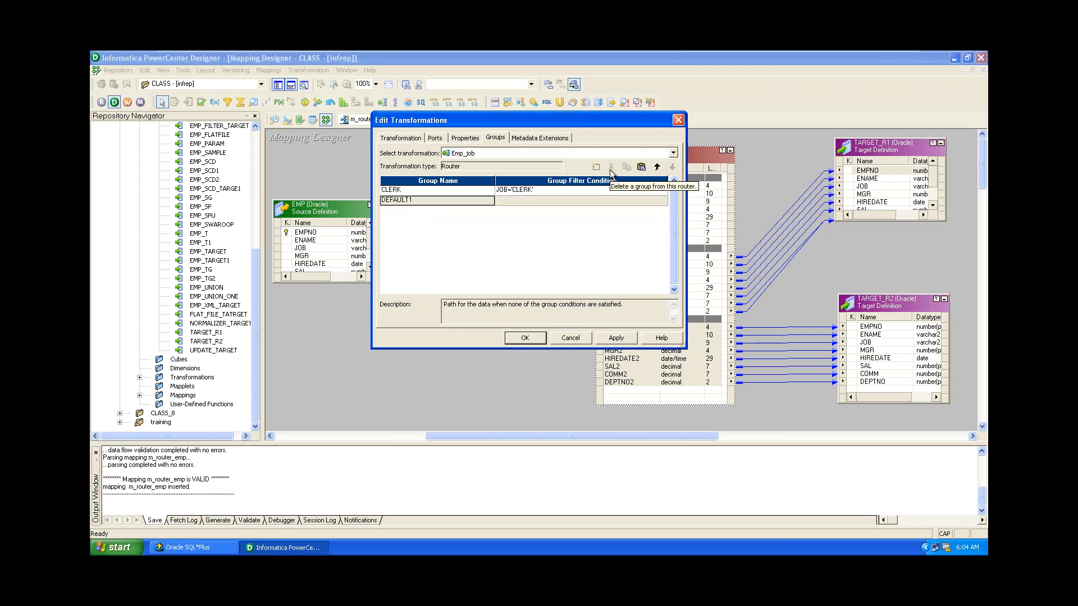
pyautogui.click(616, 338)
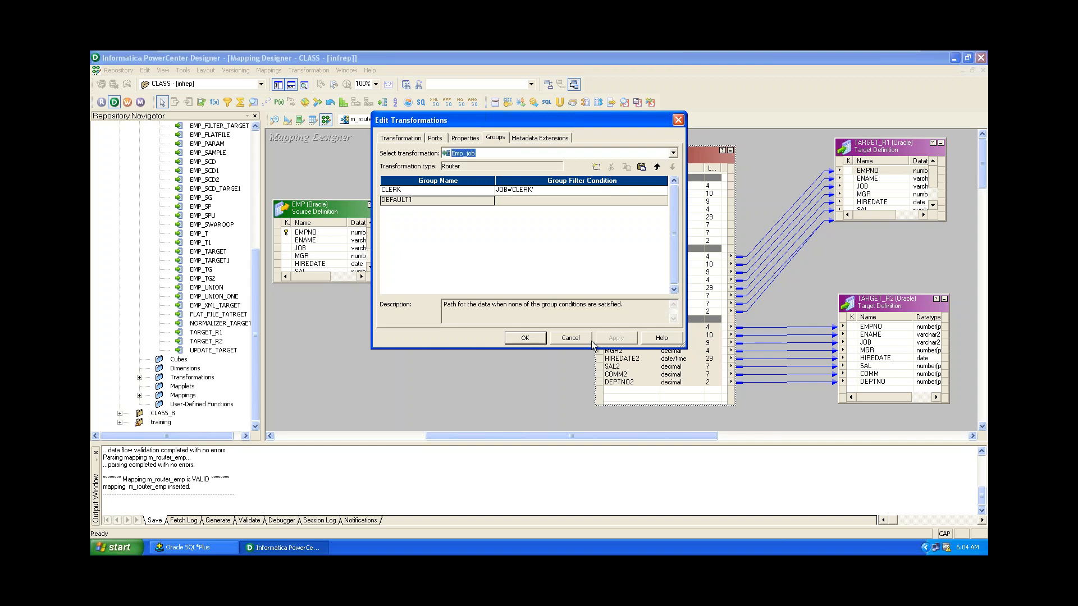
pyautogui.click(524, 338)
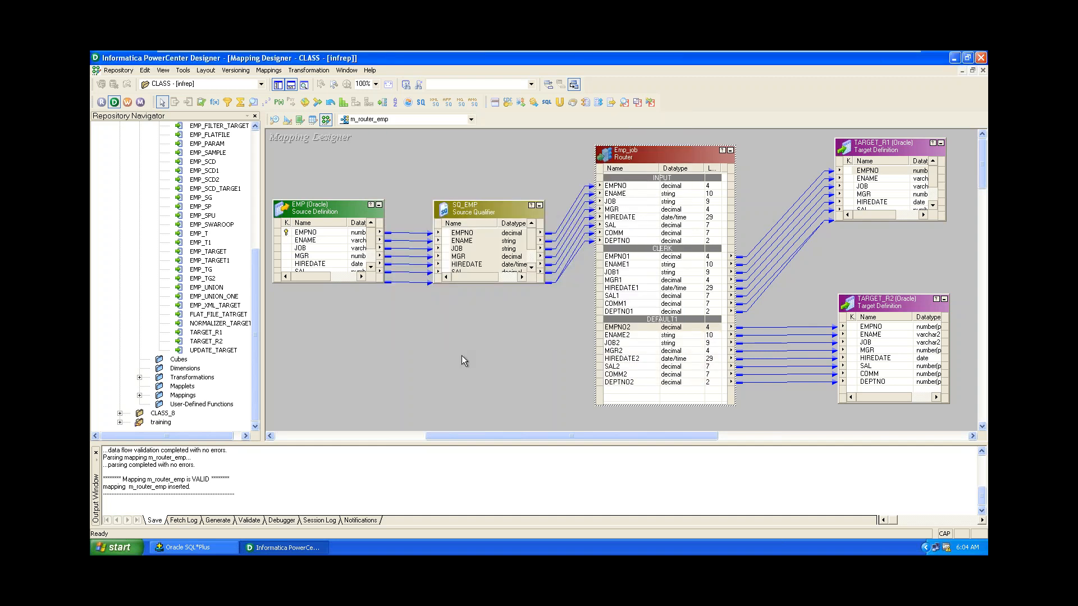
# Save m_router_emp, use Arrange All to line up its objects, and launch Workflow Manager.
pyautogui.hotkey('ctrl', 's')
pyautogui.rightClick(381, 352)
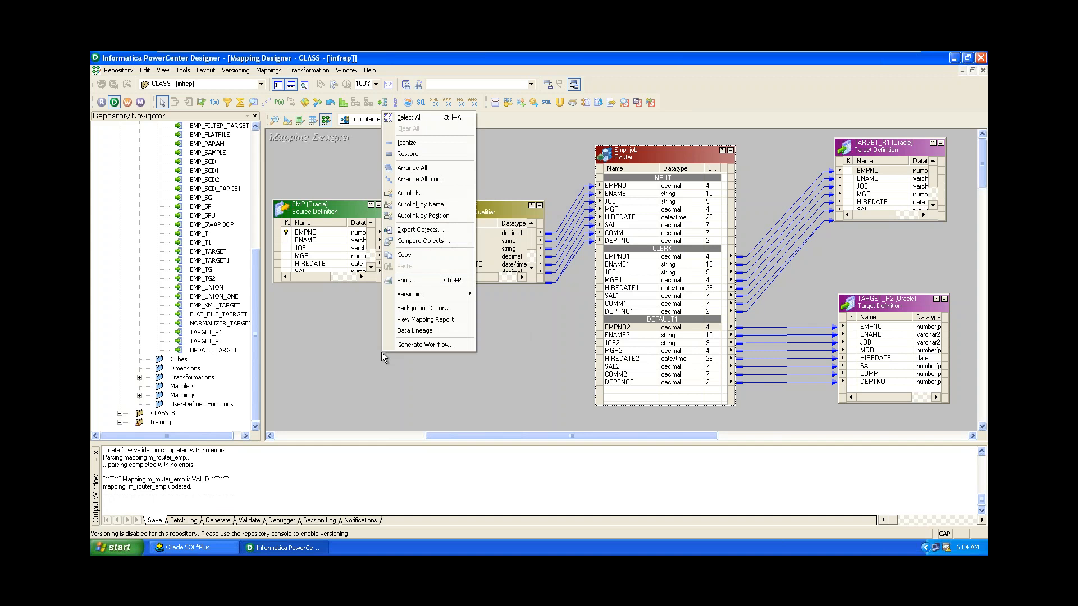
pyautogui.click(434, 168)
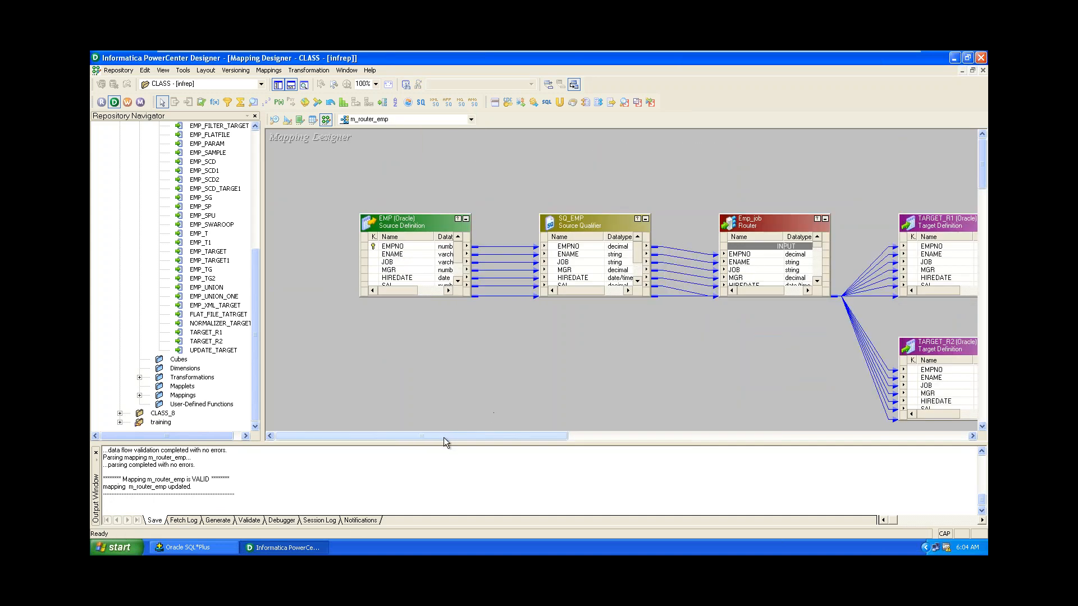
pyautogui.moveTo(444, 437); pyautogui.dragTo(449, 464)
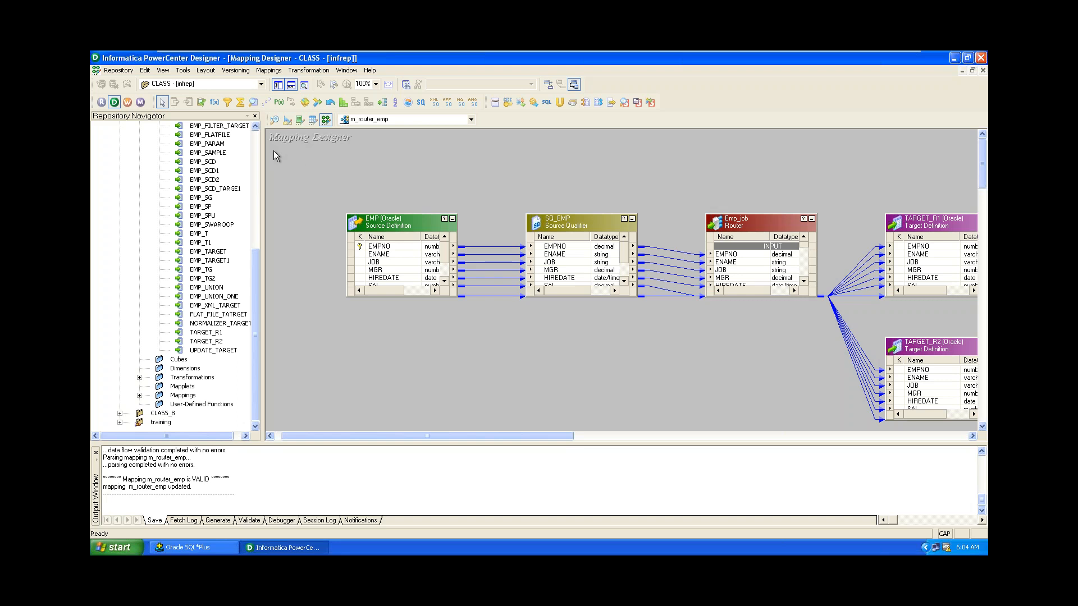
pyautogui.click(127, 101)
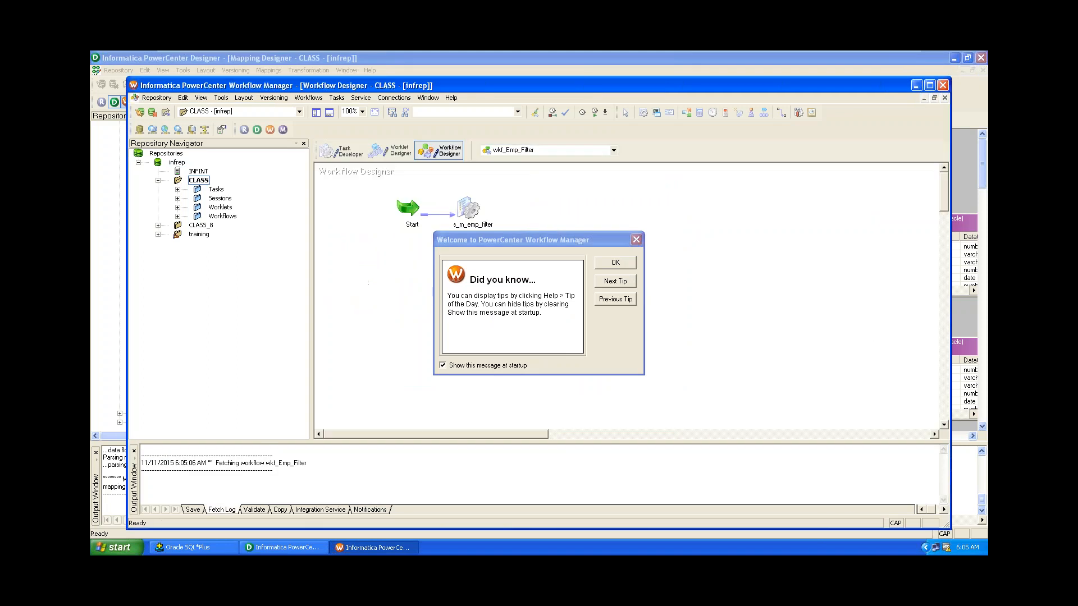
# Dismiss the welcome tip and close the wkf_Emp_Filter workflow.
pyautogui.click(615, 262)
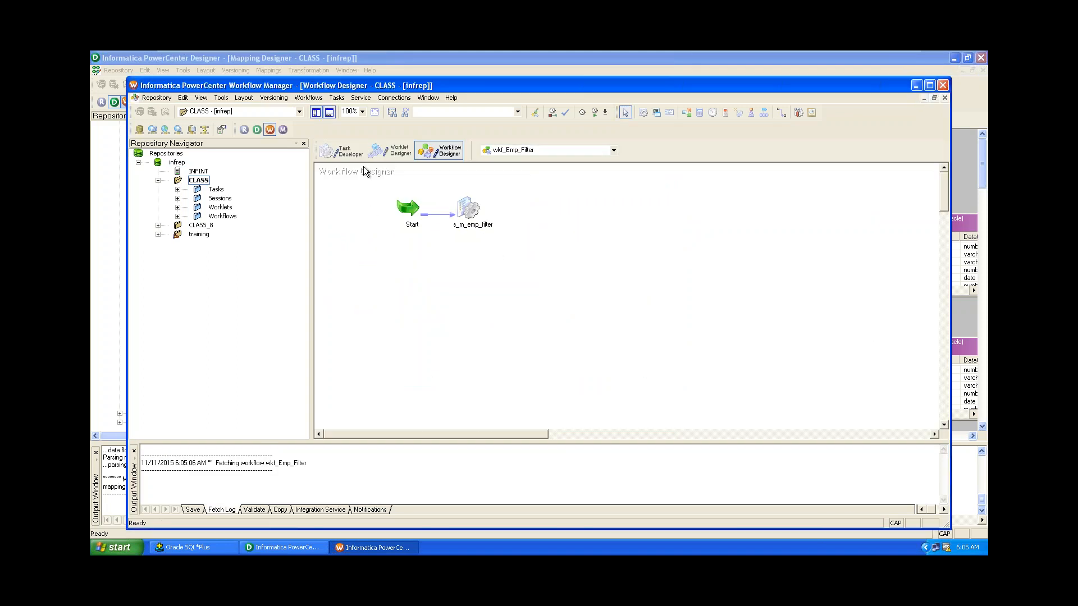
pyautogui.click(309, 98)
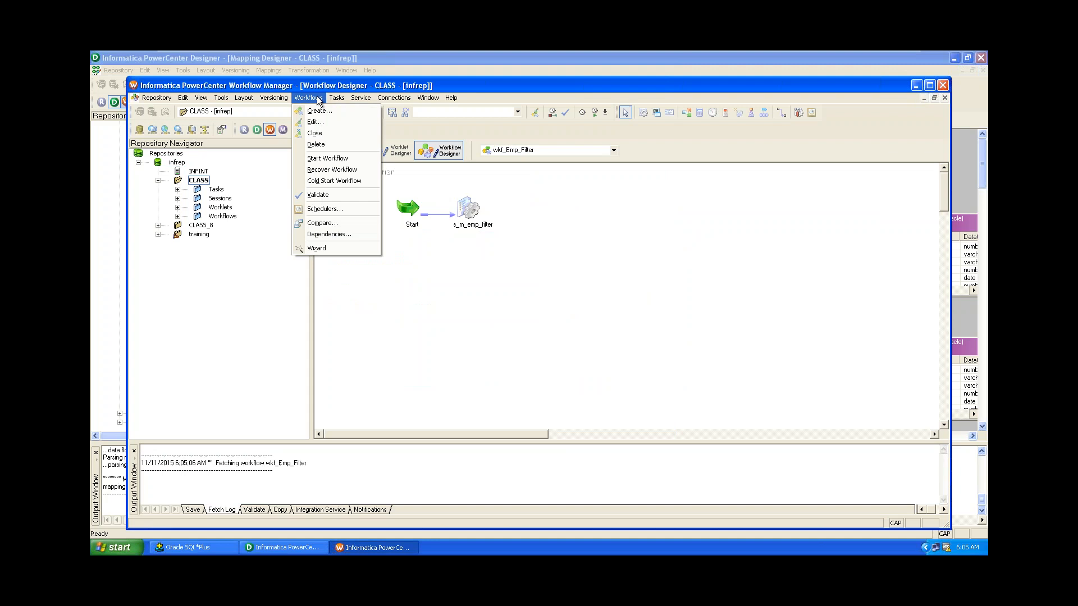
pyautogui.click(329, 133)
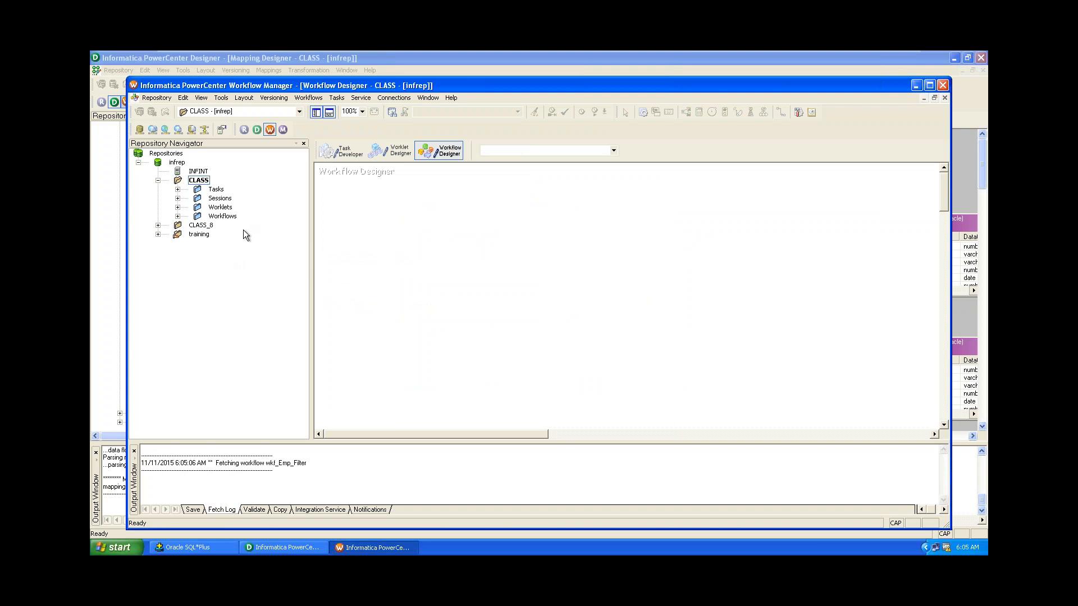
# Create a new workflow named wkf_ROUTER_EMP.
pyautogui.click(308, 97)
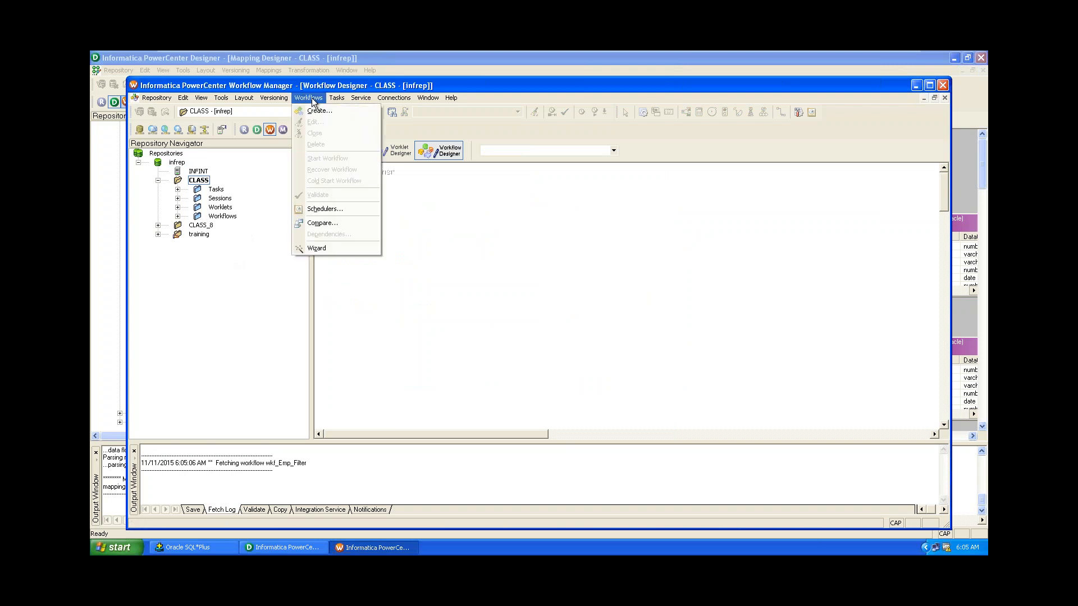
pyautogui.click(314, 110)
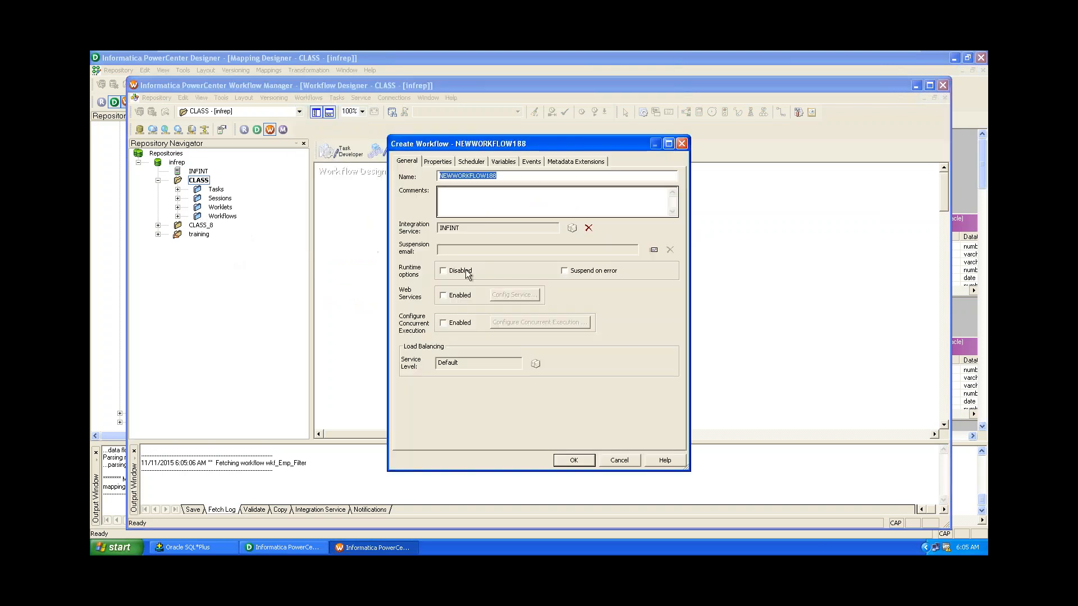
pyautogui.write('WK')
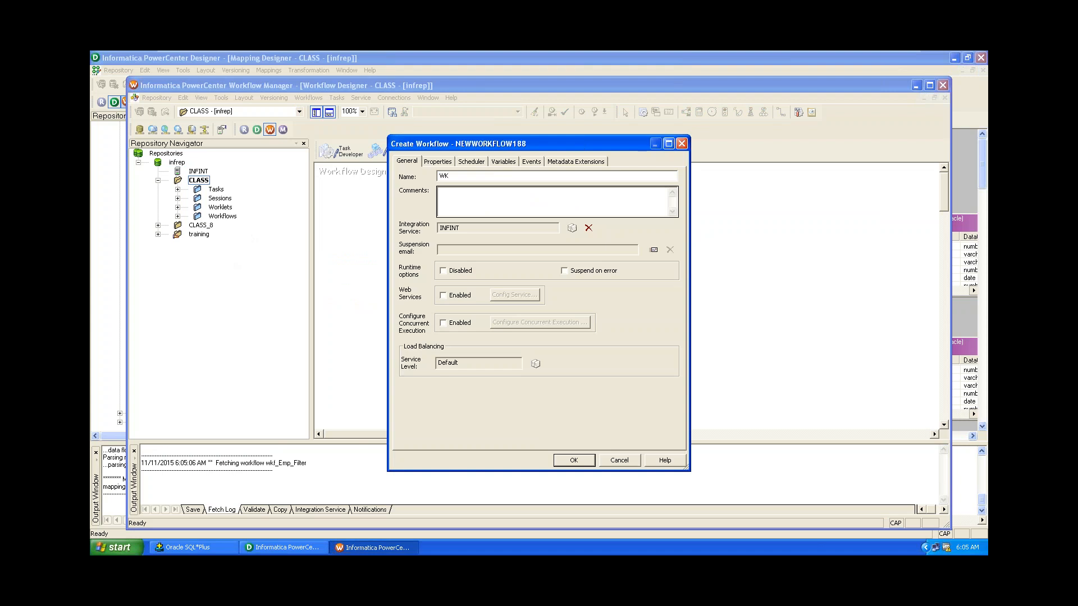
pyautogui.write('F_ROUTER_EMP')
pyautogui.moveTo(452, 176); pyautogui.dragTo(399, 181)
pyautogui.write('wkf')
pyautogui.click(575, 461)
pyautogui.click(447, 245)
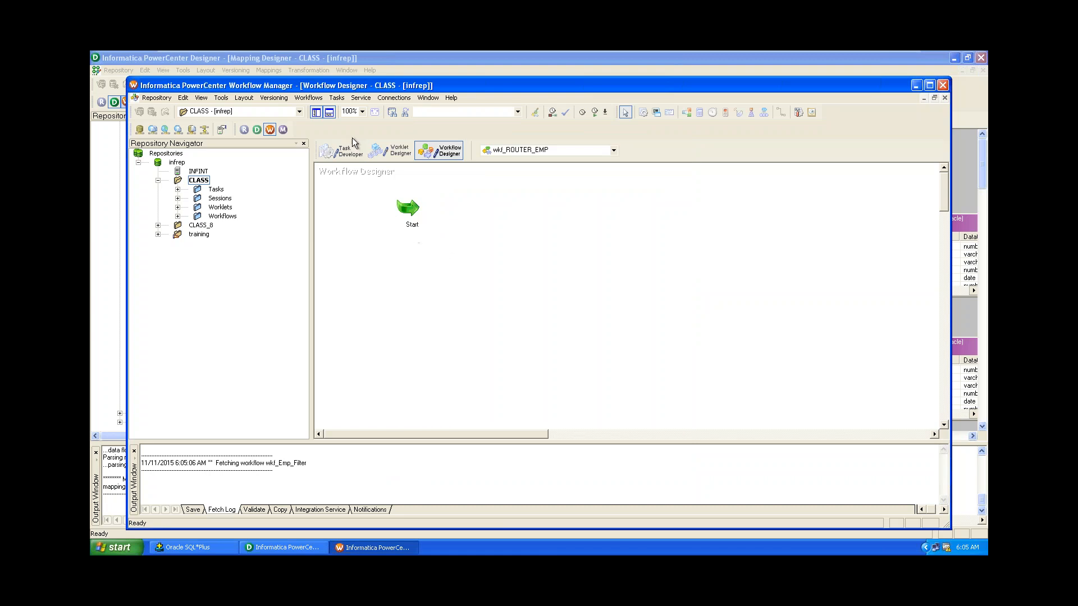
# Create a Session task named s_router_emp.
pyautogui.click(338, 98)
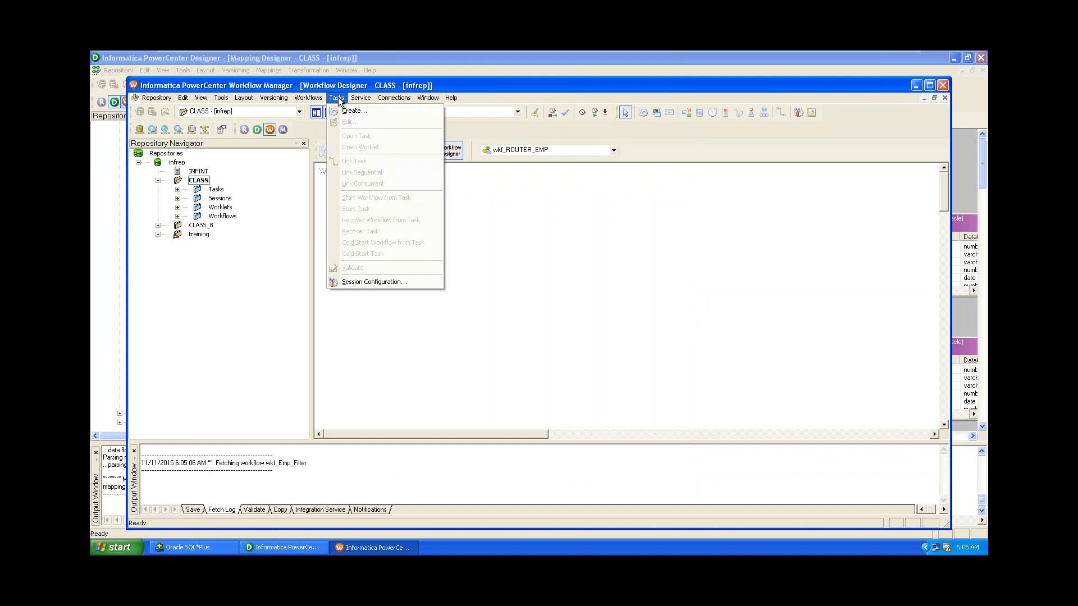
pyautogui.click(344, 112)
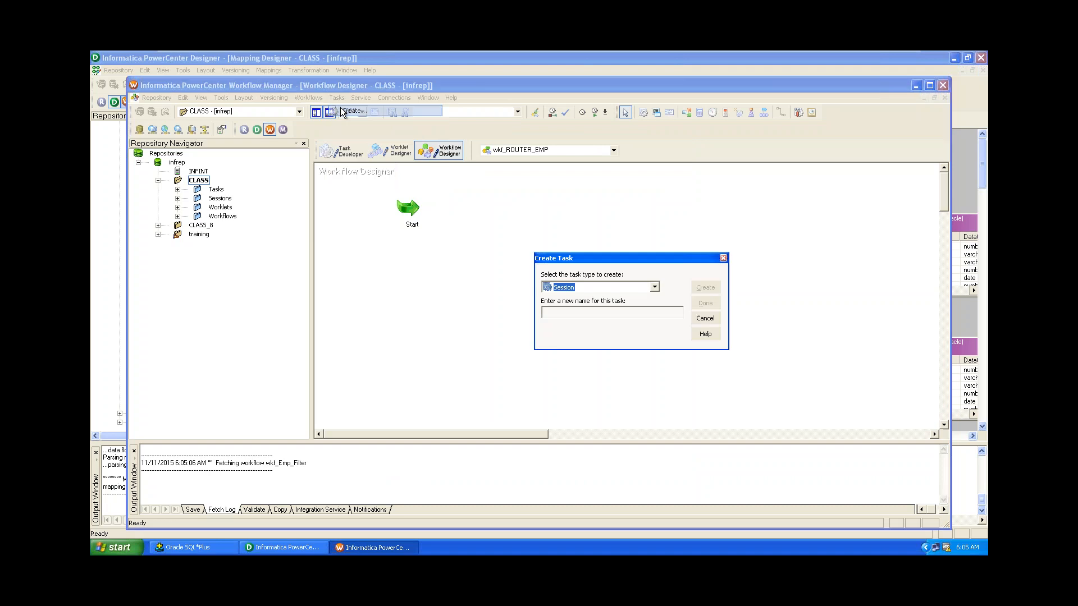
pyautogui.click(556, 314)
pyautogui.write('s')
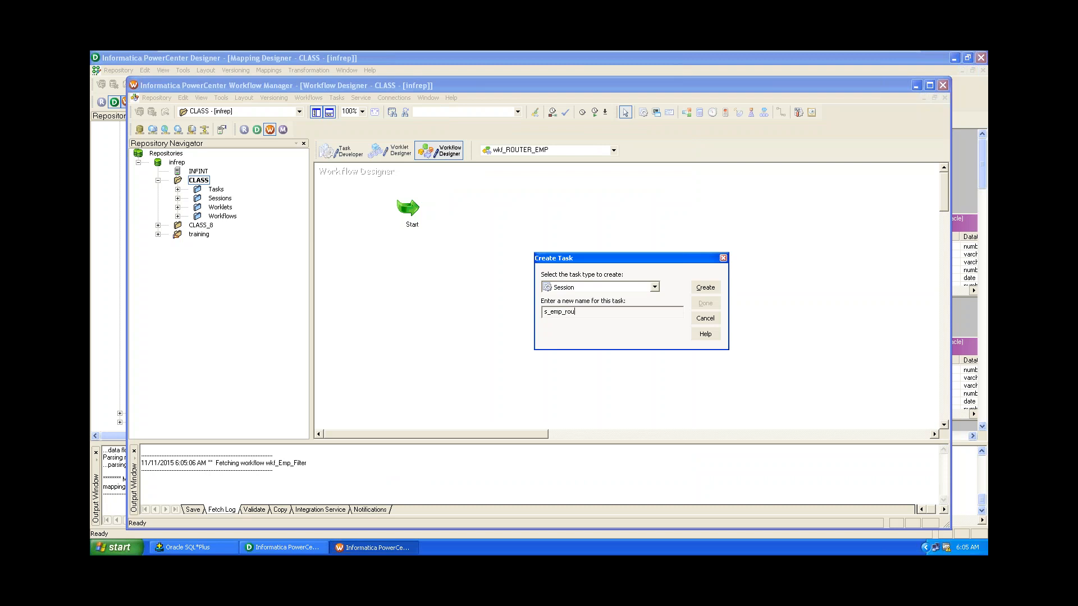
pyautogui.write('_emp_router')
pyautogui.moveTo(566, 311); pyautogui.dragTo(554, 313)
pyautogui.press('BackSpace')
pyautogui.write('r')
pyautogui.press('Delete')
pyautogui.press('Delete')
pyautogui.press('Delete')
pyautogui.press('Delete')
pyautogui.press('Delete')
pyautogui.write('router_emp')
pyautogui.click(706, 288)
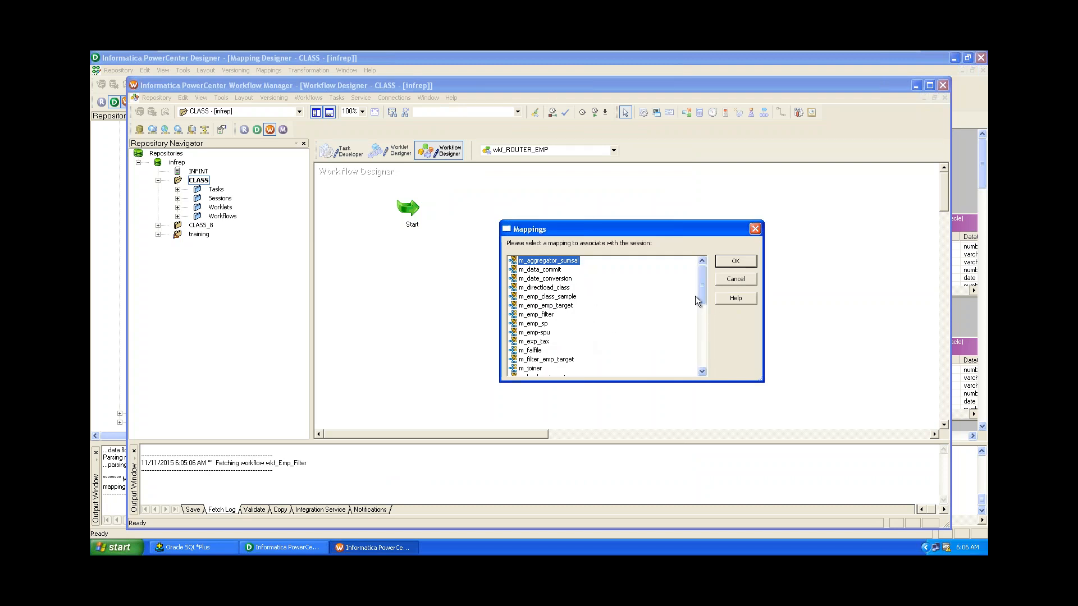
# Pick m_router_emp as the session's mapping and finish creating the session.
pyautogui.moveTo(700, 294); pyautogui.dragTo(705, 324)
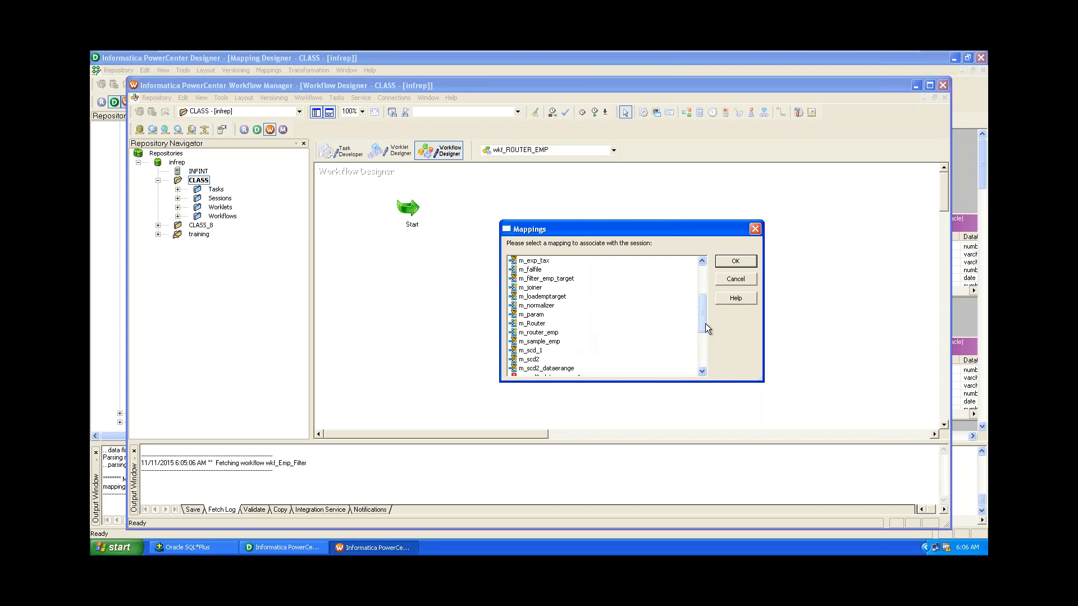
pyautogui.click(551, 333)
pyautogui.click(252, 550)
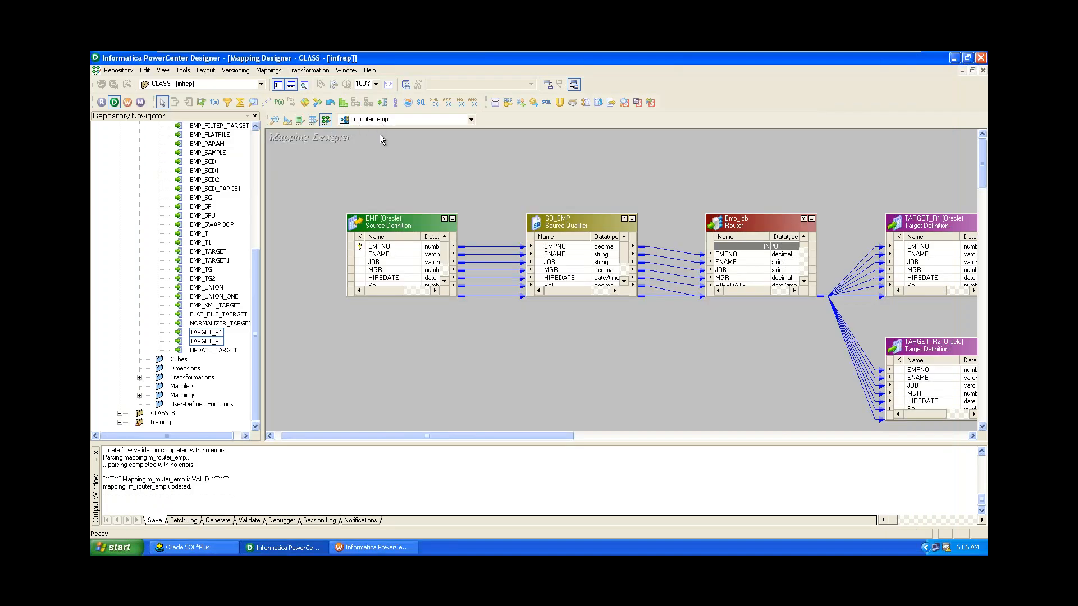
pyautogui.click(373, 547)
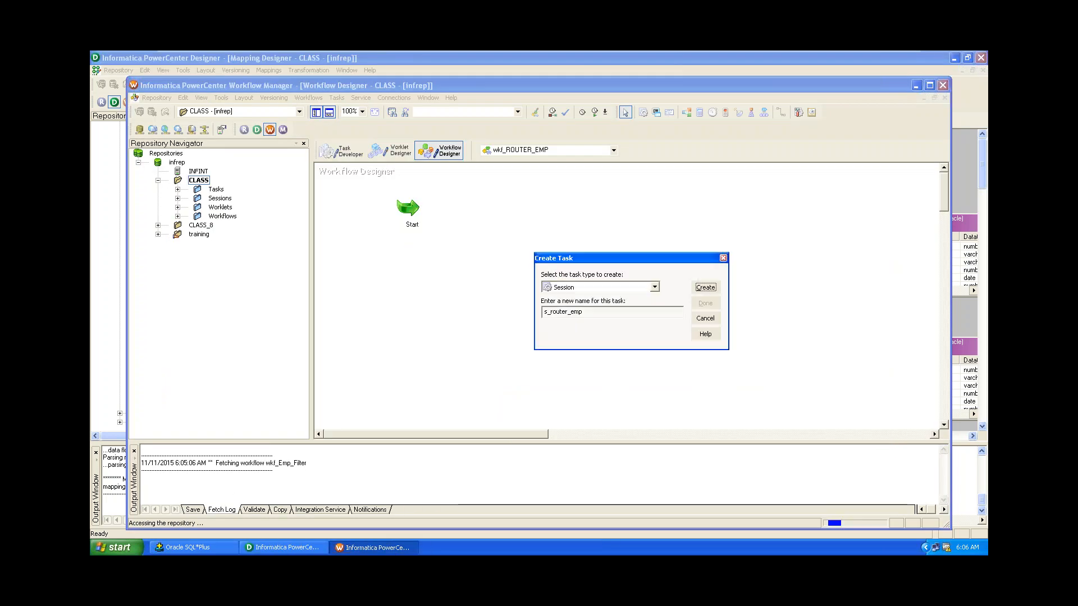
pyautogui.click(736, 261)
pyautogui.click(705, 303)
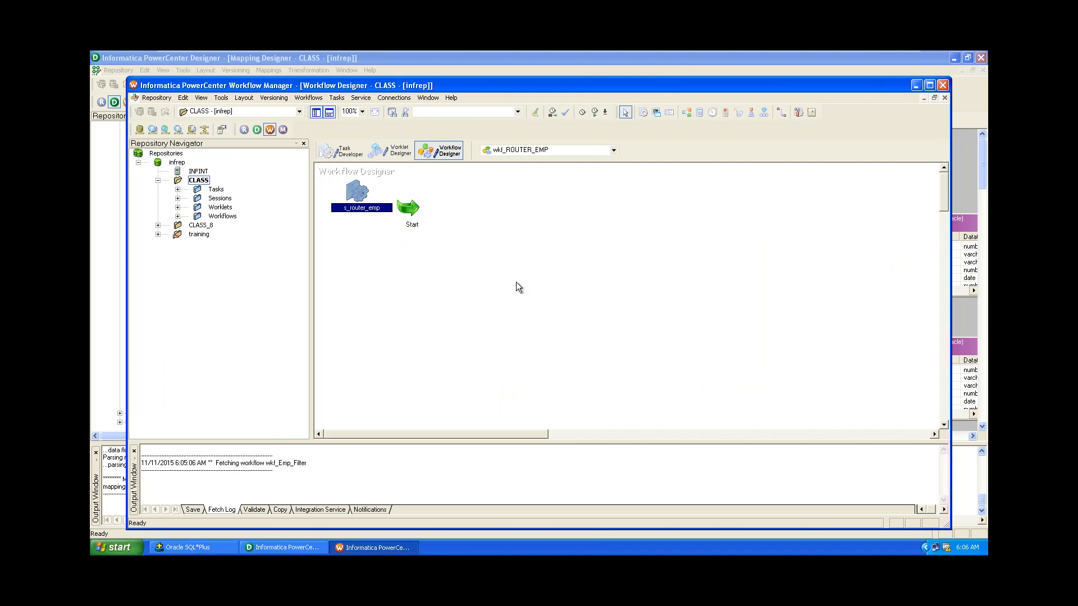
# Move s_router_emp to the right of Start and draw a link from Start to it.
pyautogui.moveTo(366, 194); pyautogui.dragTo(538, 224)
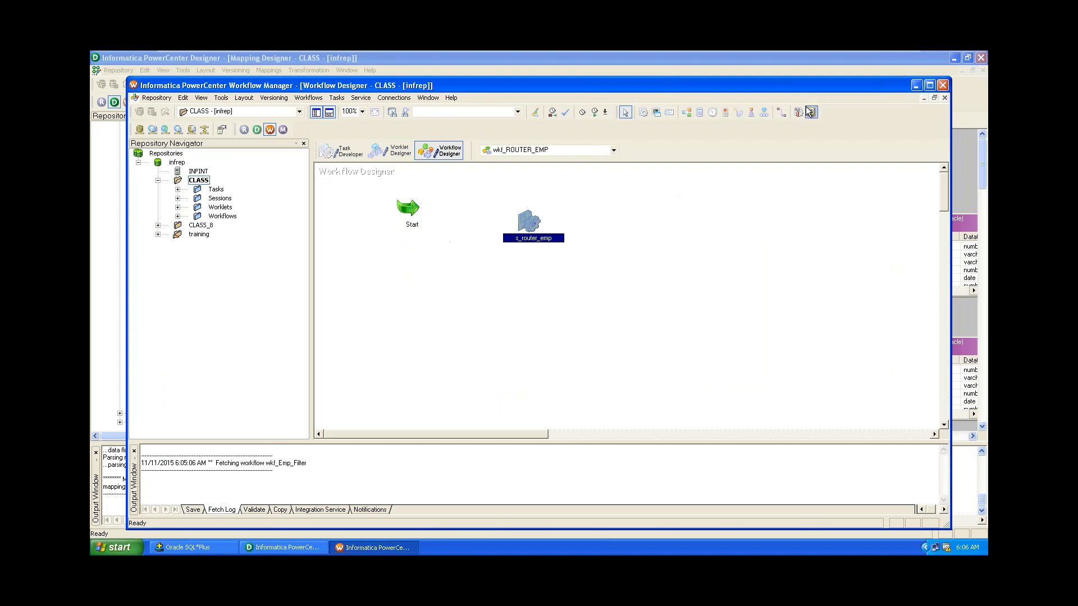
pyautogui.click(780, 113)
pyautogui.moveTo(408, 207); pyautogui.dragTo(526, 228)
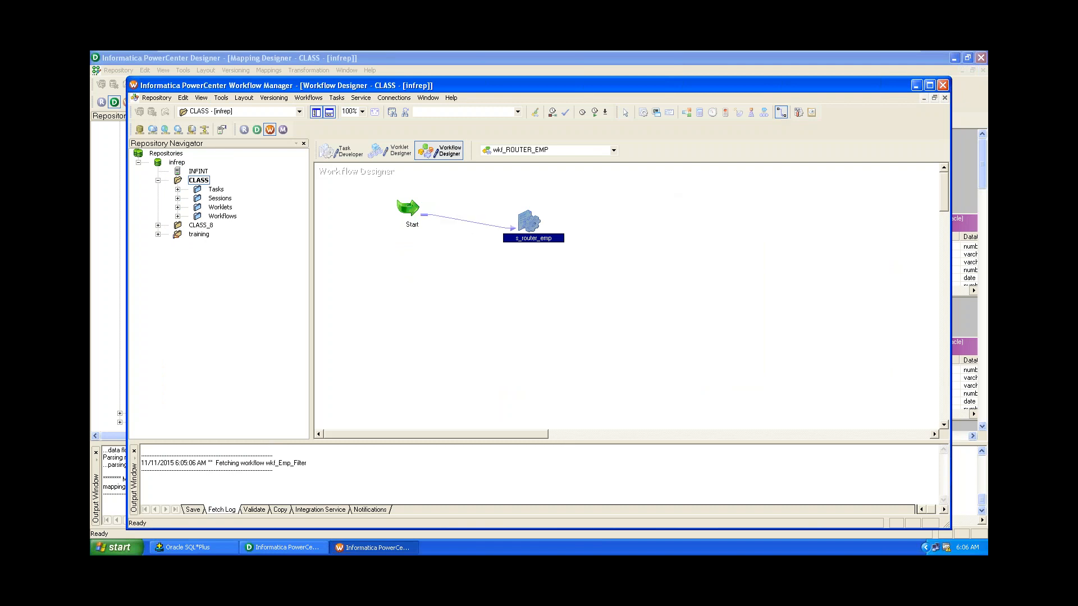
pyautogui.click(624, 112)
pyautogui.click(598, 185)
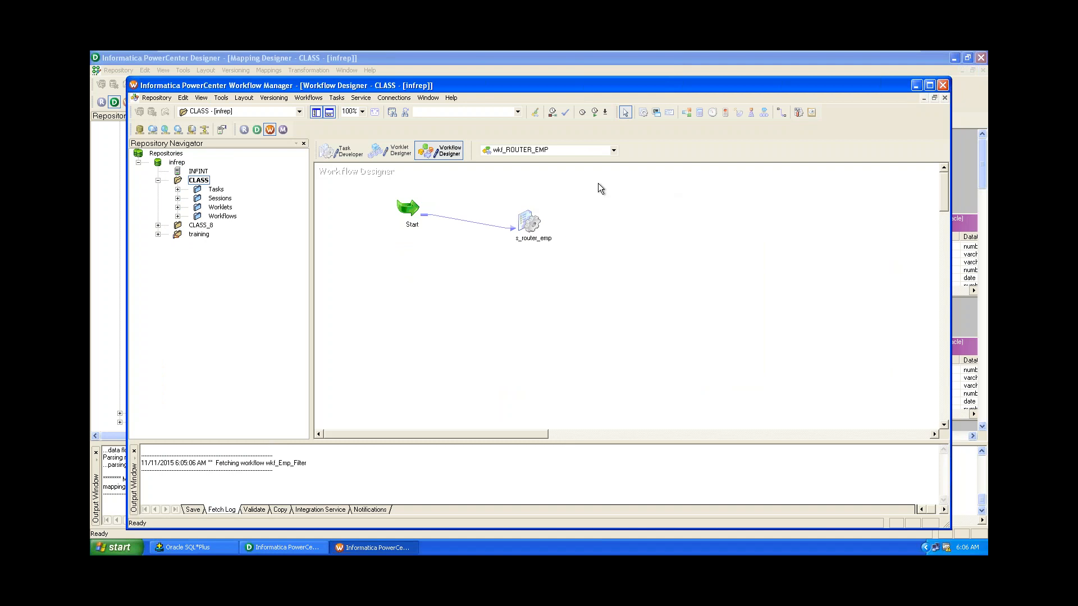
# In s_router_emp's Mapping settings, set TARGET_R1's target load type to Normal.
pyautogui.doubleClick(529, 224)
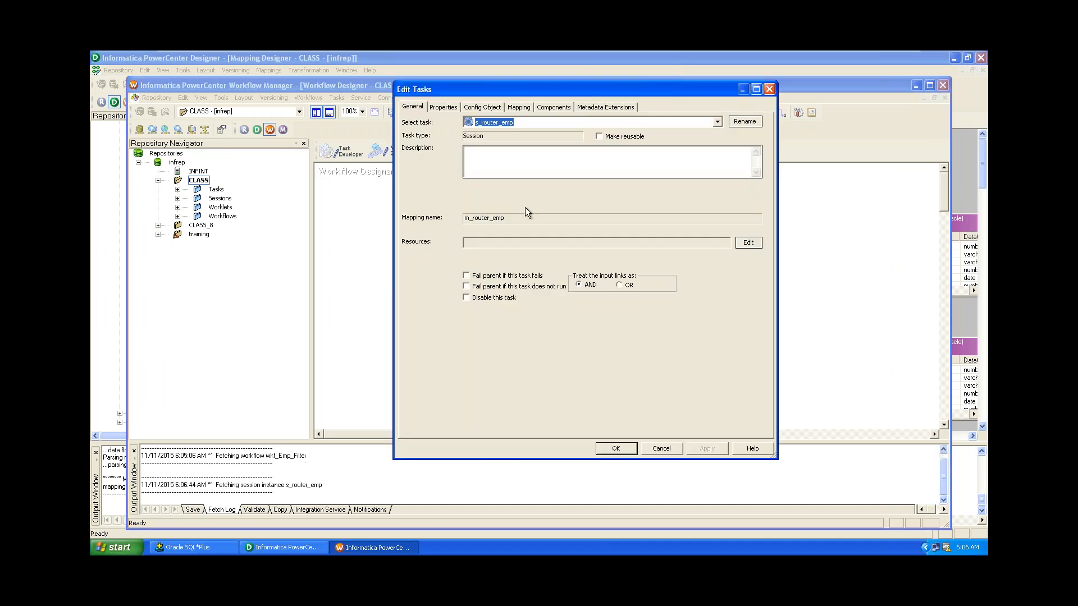
pyautogui.click(519, 107)
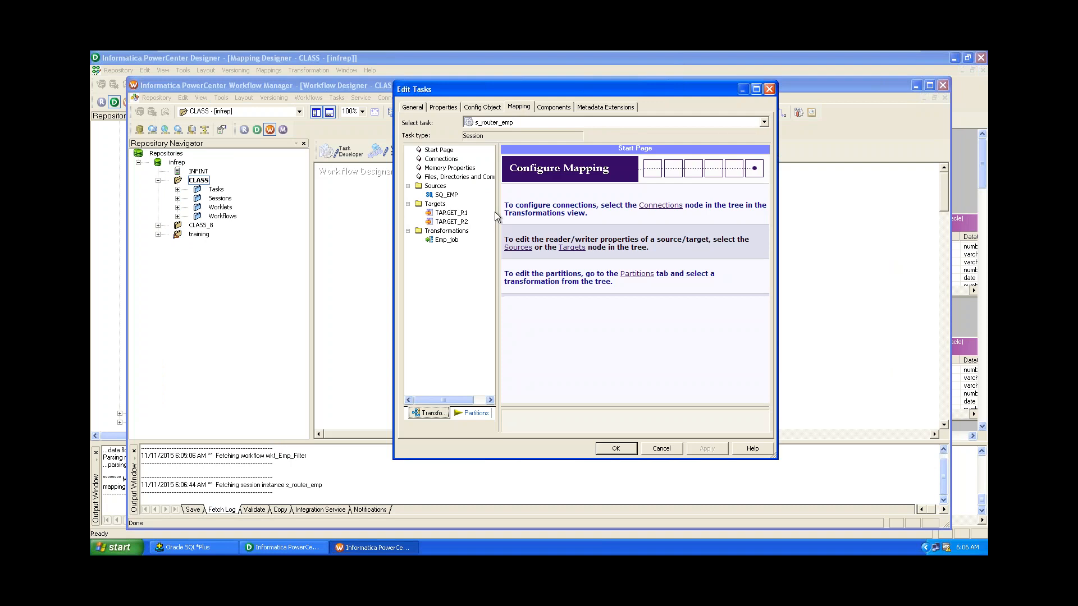
pyautogui.click(451, 197)
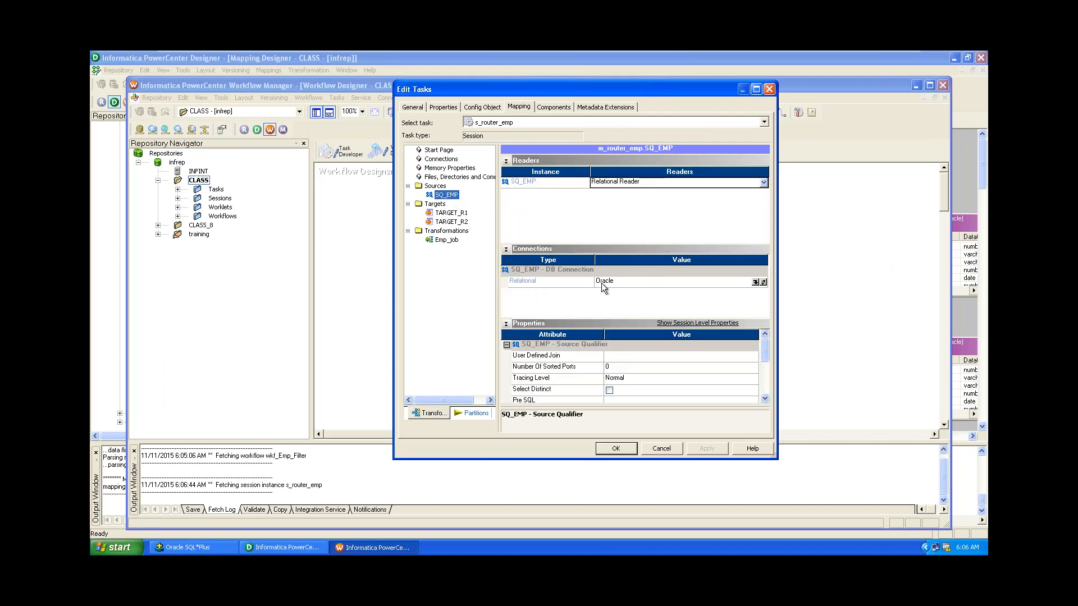
pyautogui.click(459, 214)
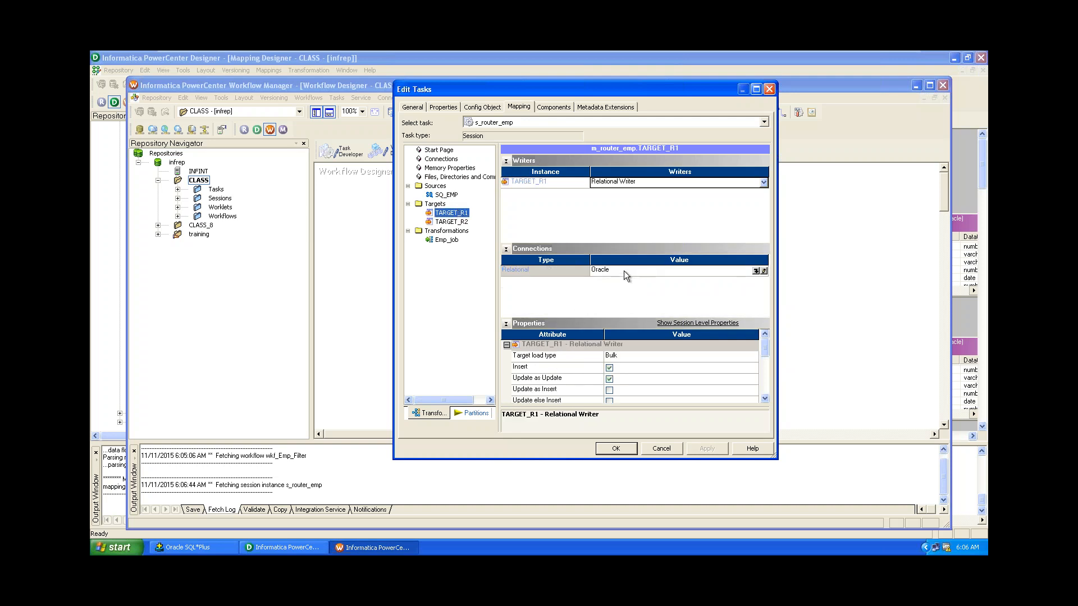
pyautogui.click(656, 360)
pyautogui.click(657, 360)
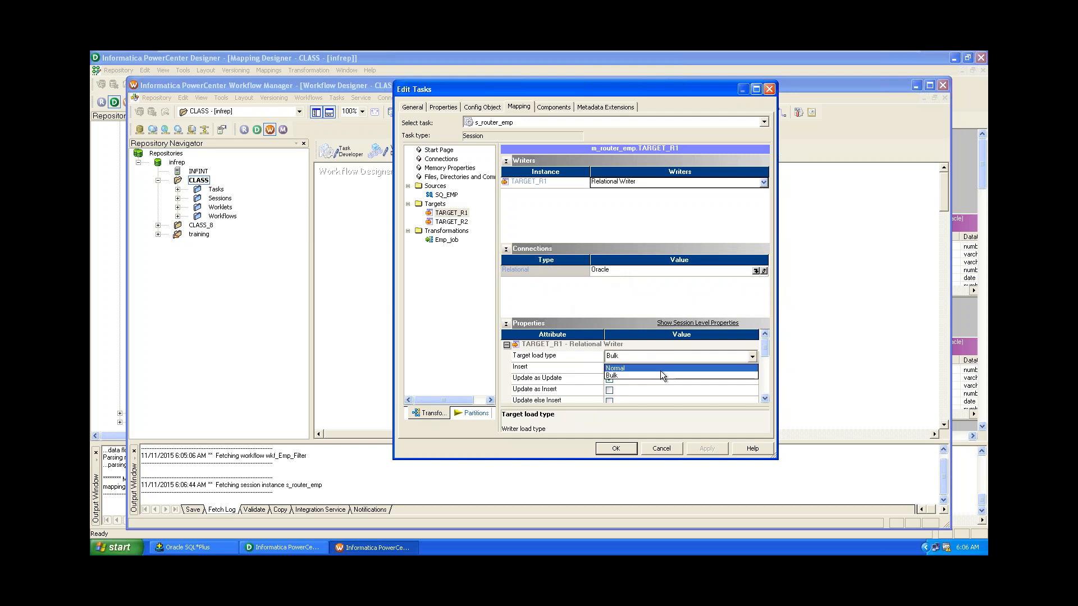
pyautogui.click(660, 369)
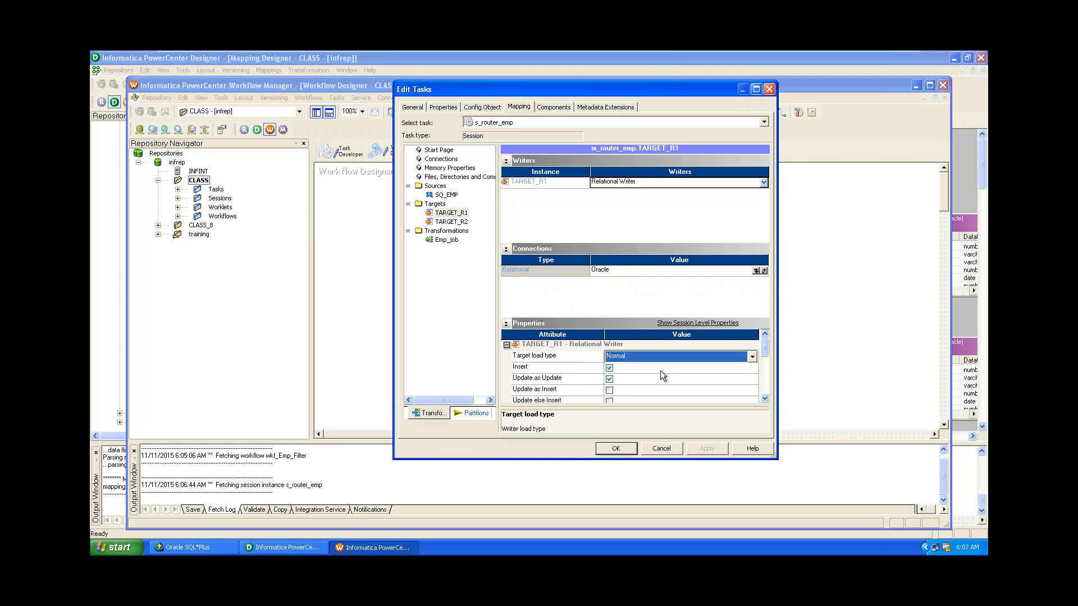
# Set TARGET_R2's target load type to Normal and apply the session changes.
pyautogui.click(444, 223)
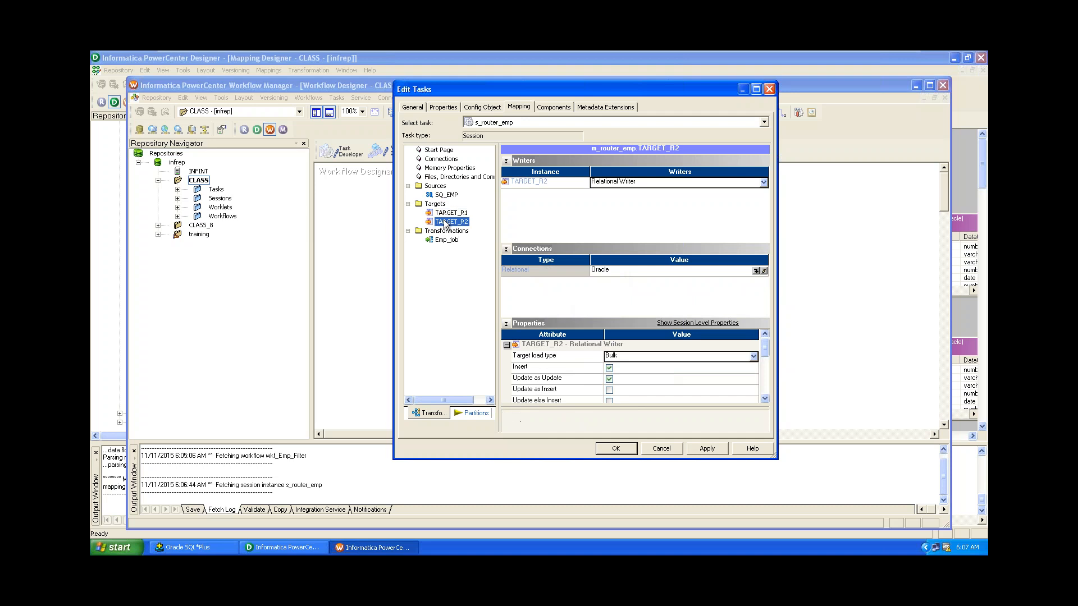
pyautogui.click(659, 358)
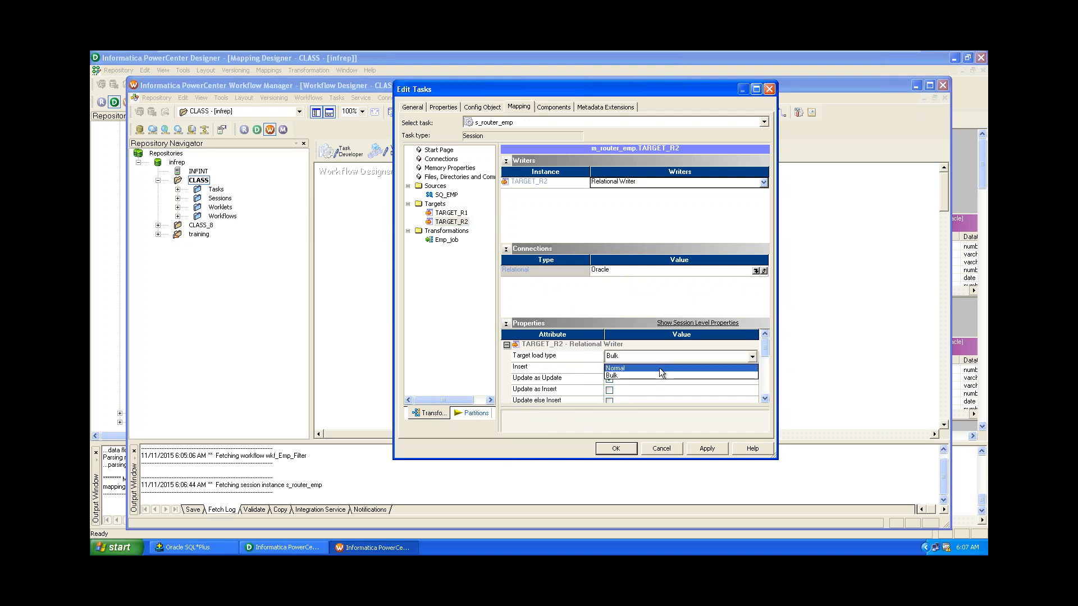
pyautogui.click(659, 368)
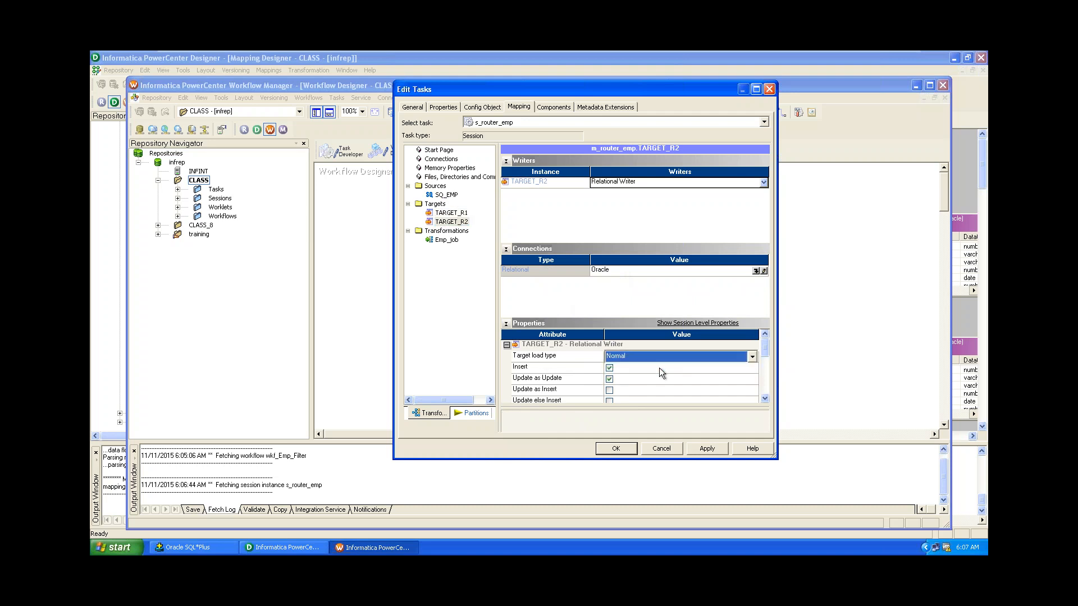
pyautogui.click(706, 448)
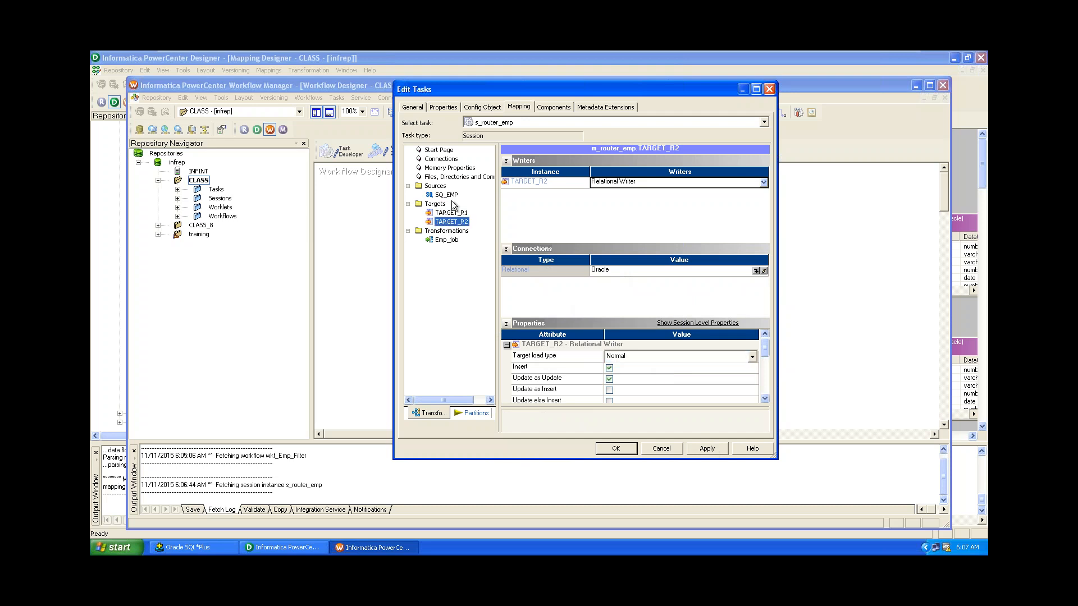
pyautogui.click(718, 448)
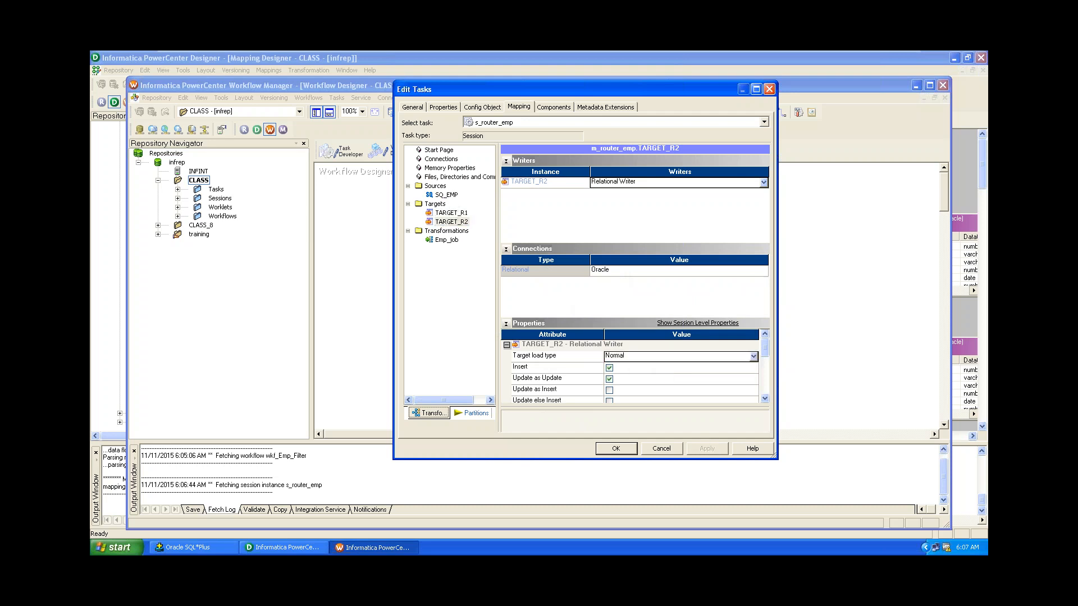
pyautogui.click(596, 447)
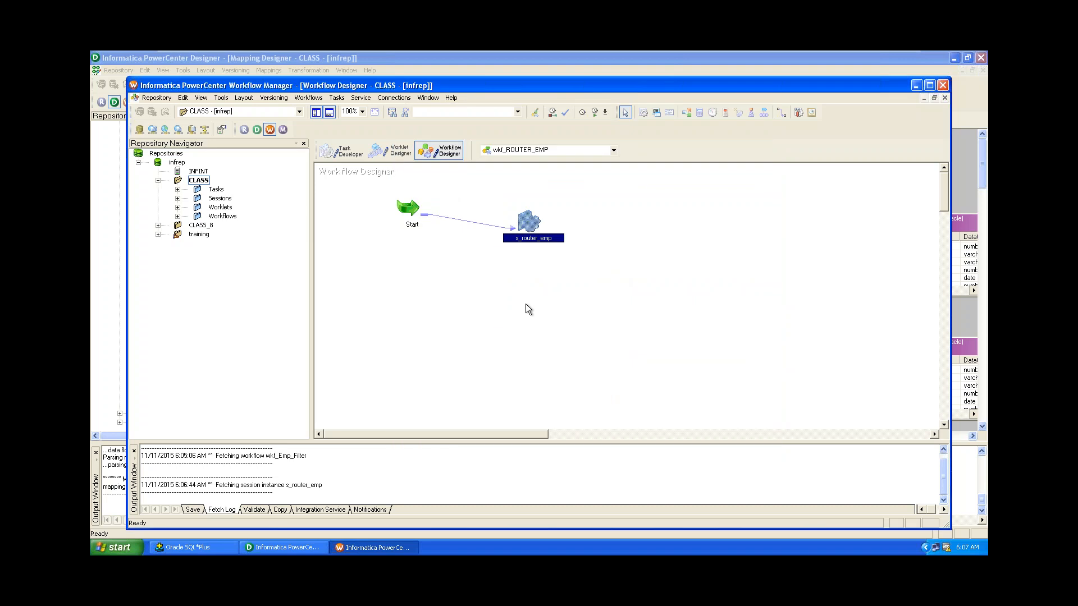
# Save wkf_ROUTER_EMP, then open Workflow Monitor and connect to the INFINT integration service.
pyautogui.hotkey('ctrl', 's')
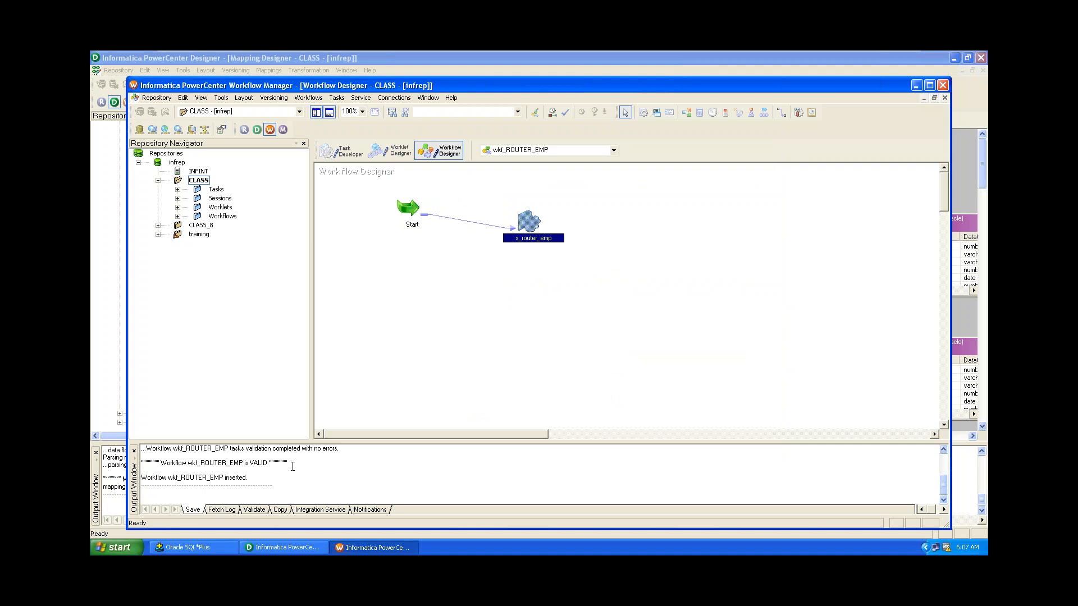
pyautogui.click(392, 272)
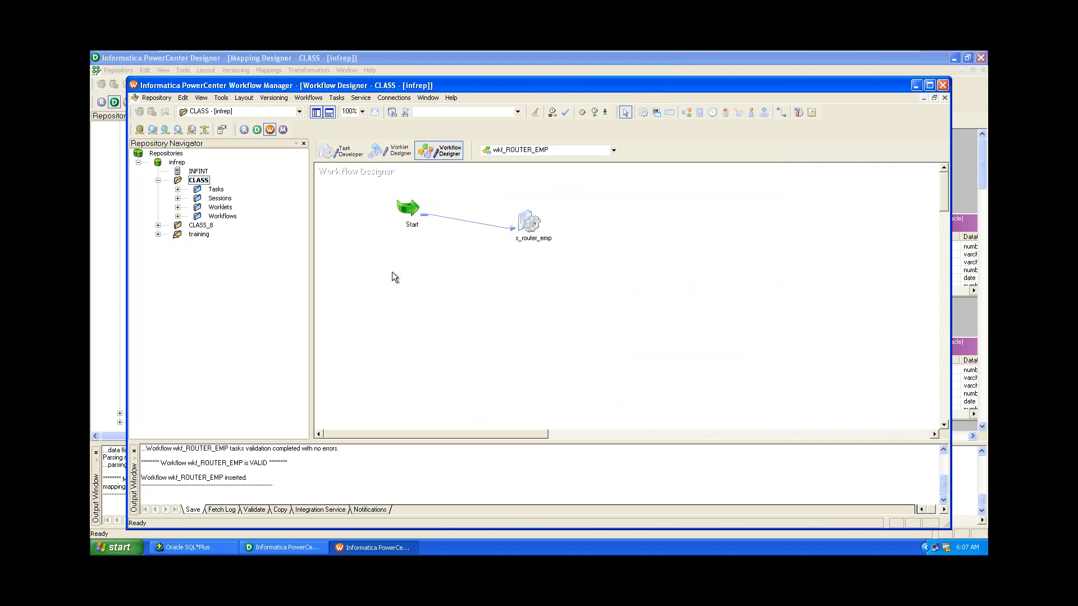
pyautogui.click(282, 130)
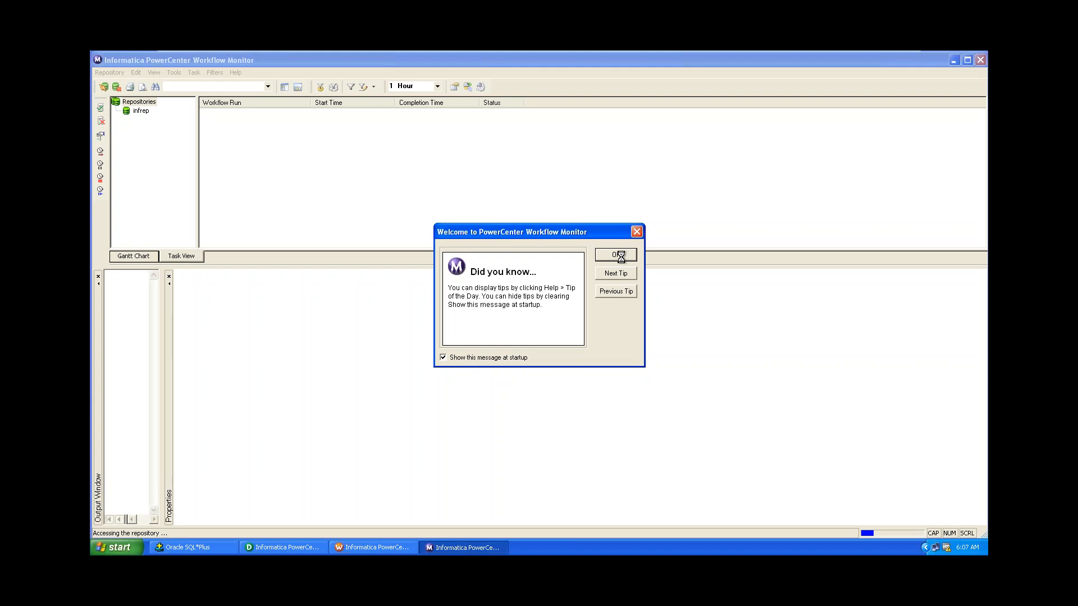
pyautogui.click(616, 255)
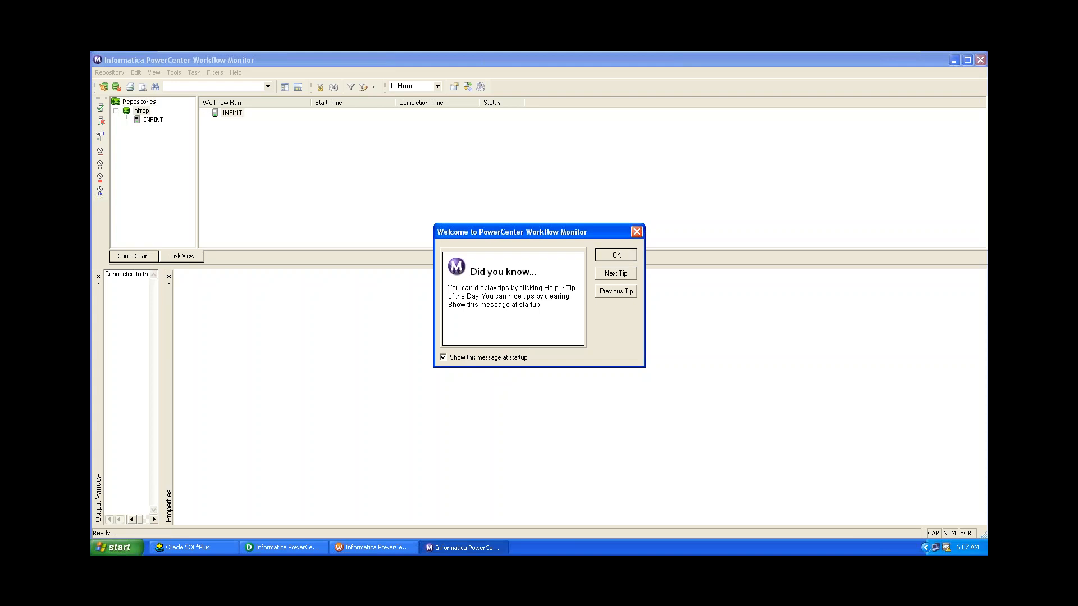
pyautogui.click(147, 121)
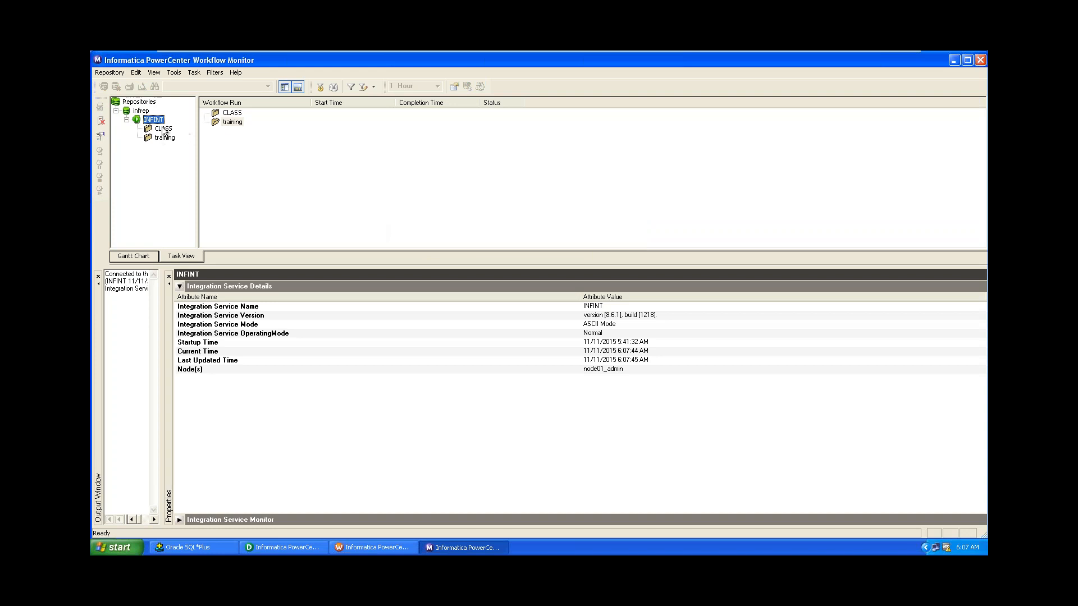
# Run wkf_ROUTER_EMP with Start Workflow and follow its s_router_emp session in Workflow Monitor.
pyautogui.click(360, 548)
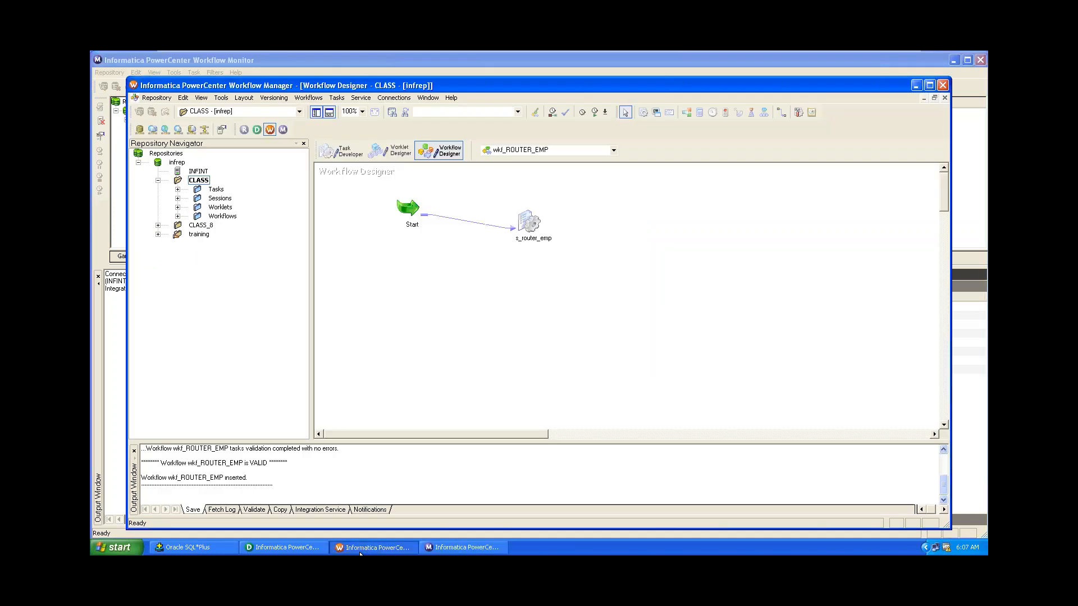
pyautogui.click(308, 98)
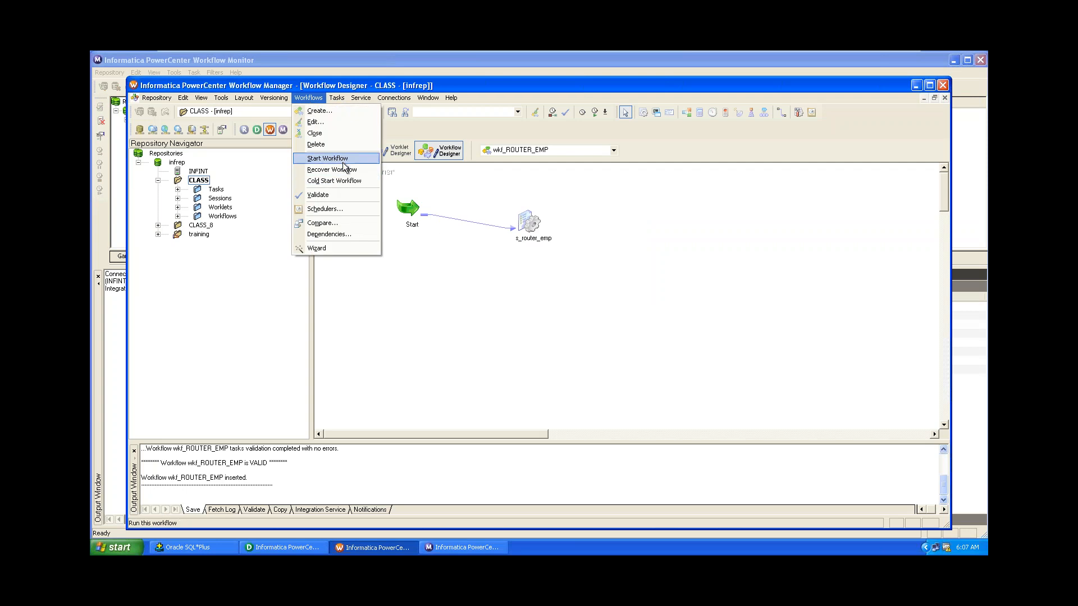
pyautogui.click(343, 164)
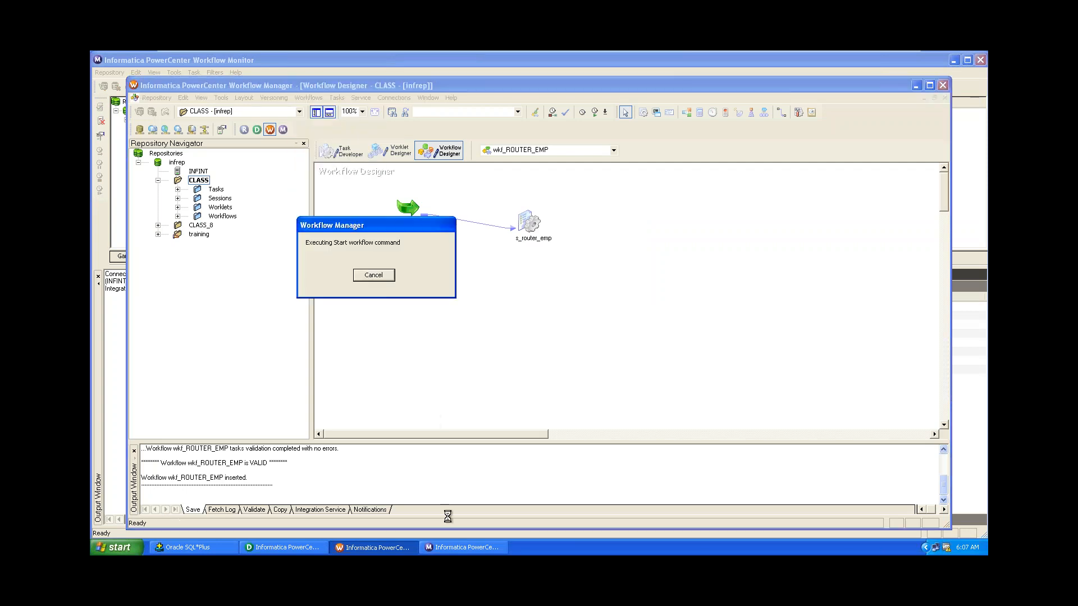
pyautogui.click(464, 548)
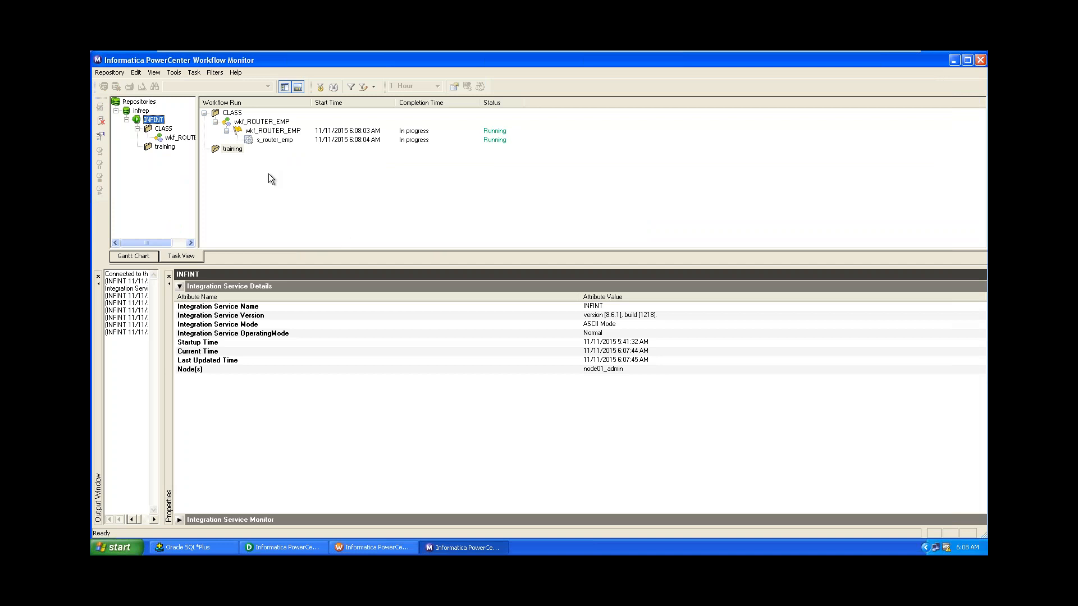
# Confirm the s_router_emp run loaded 14 rows: 3 into TARGET_R1 and 11 into TARGET_R2.
pyautogui.click(274, 140)
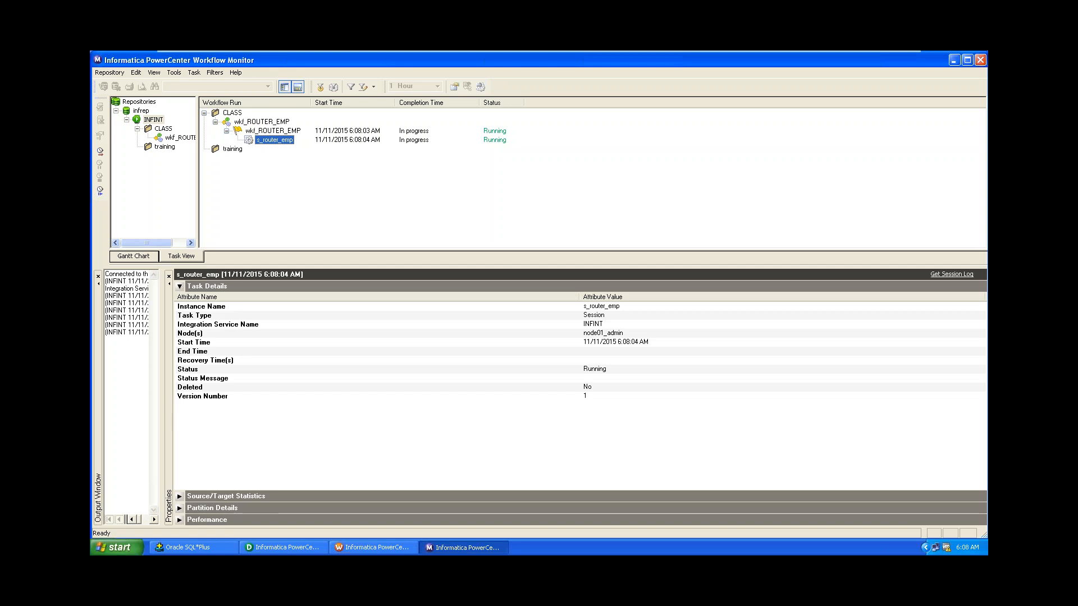
pyautogui.click(180, 286)
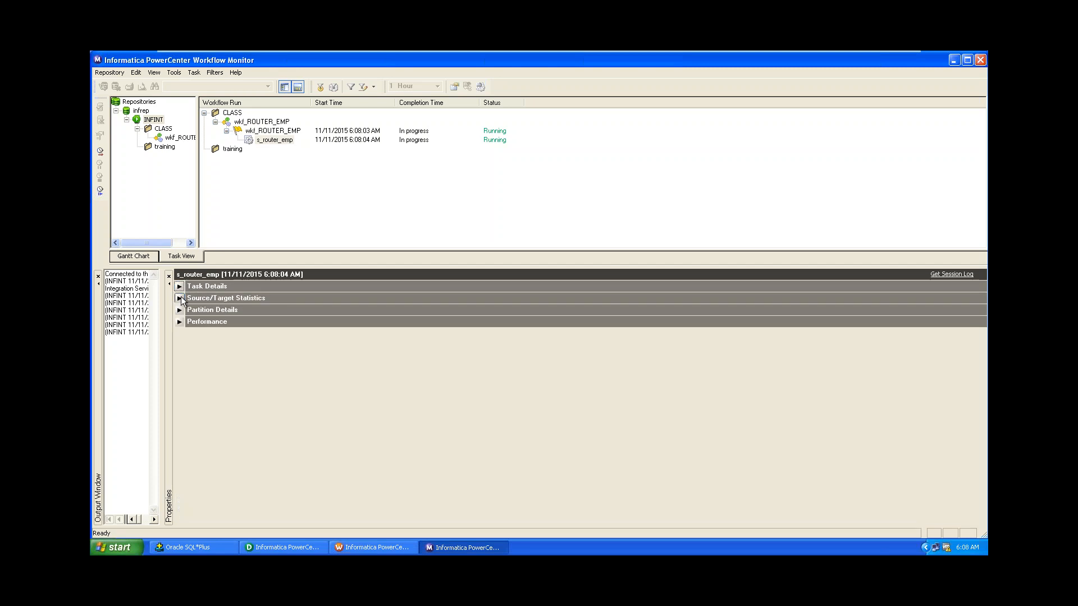
pyautogui.click(180, 298)
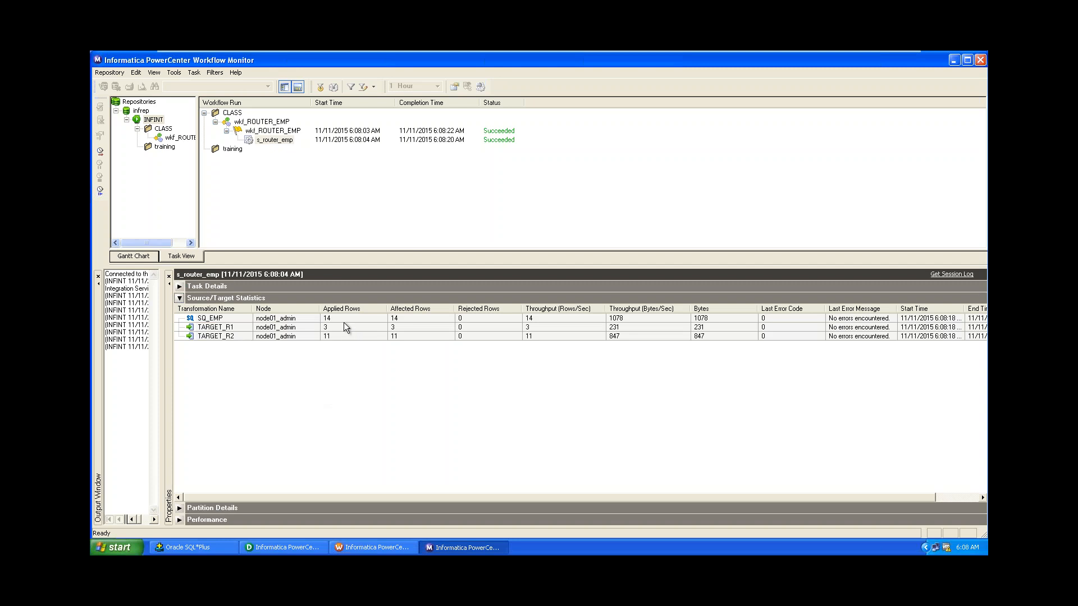
pyautogui.click(211, 330)
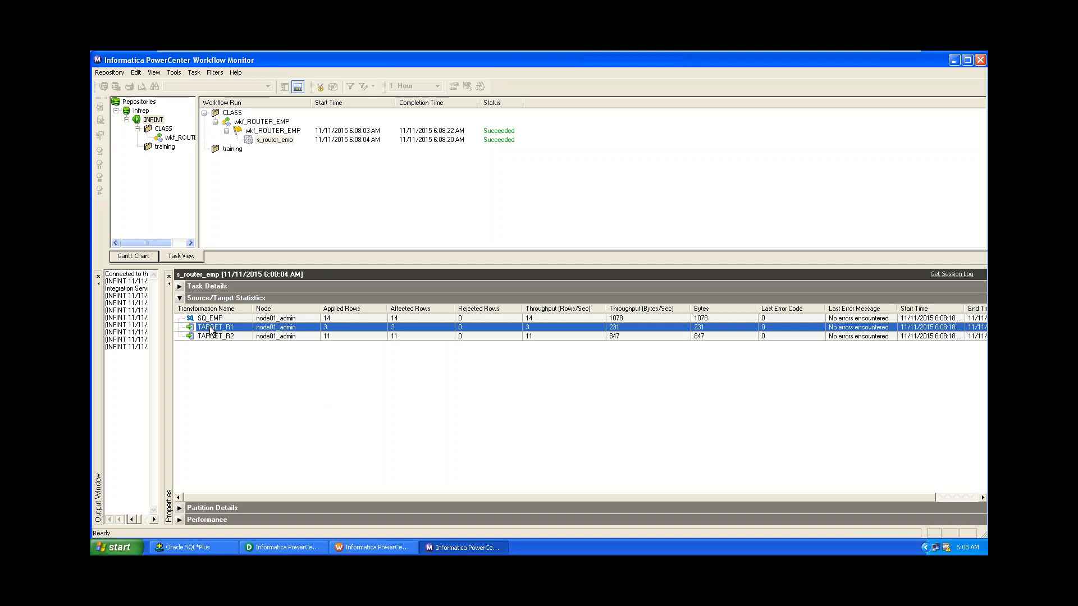
pyautogui.click(214, 336)
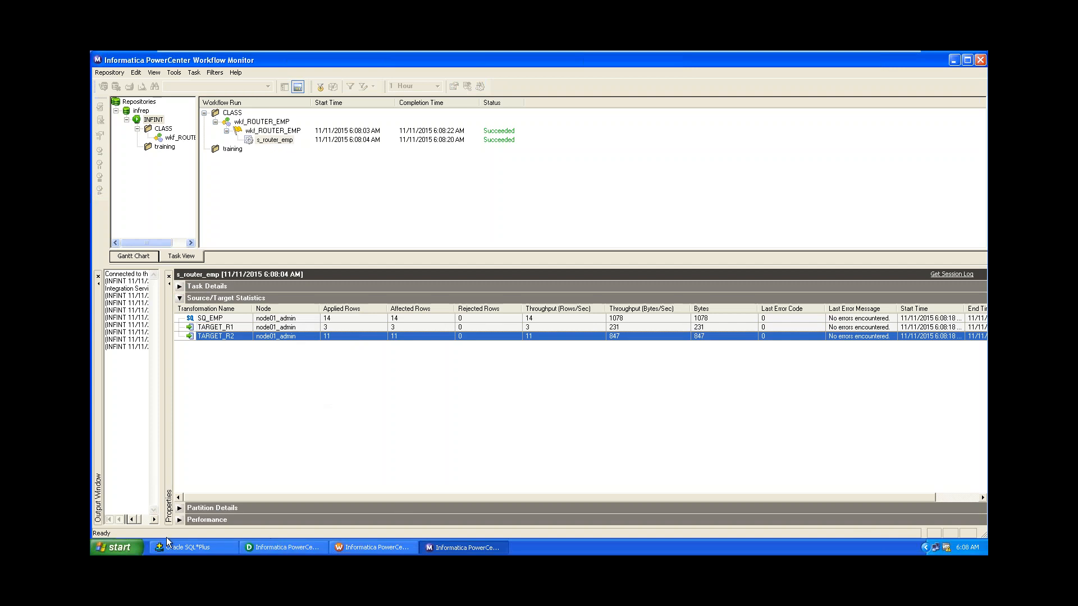
pyautogui.click(176, 550)
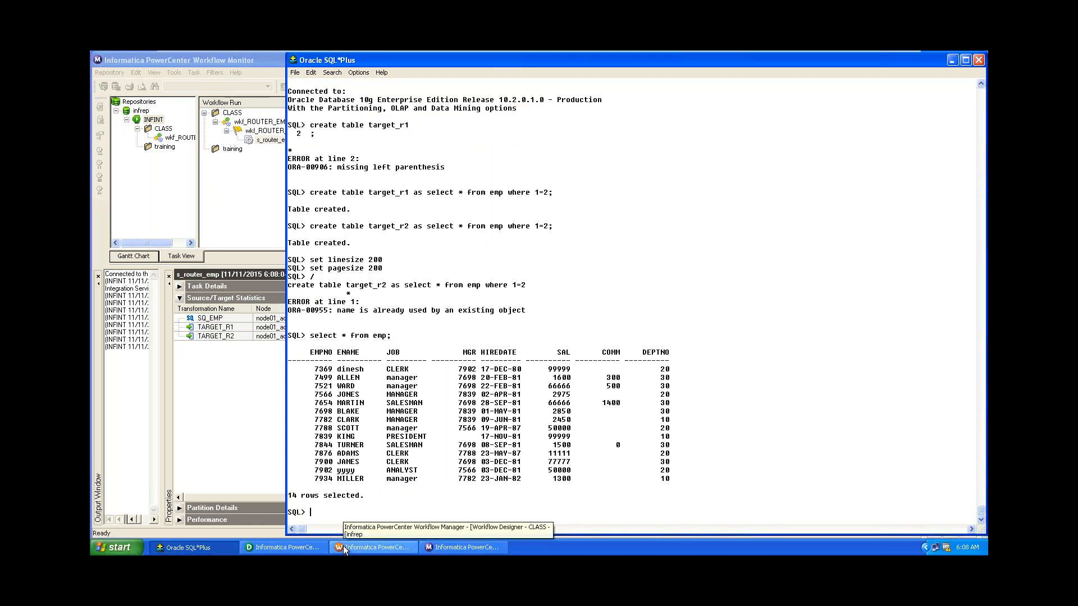
# Run 'select * from target_r1;' and check its JOB column shows only the three CLERK rows.
pyautogui.write('select ')
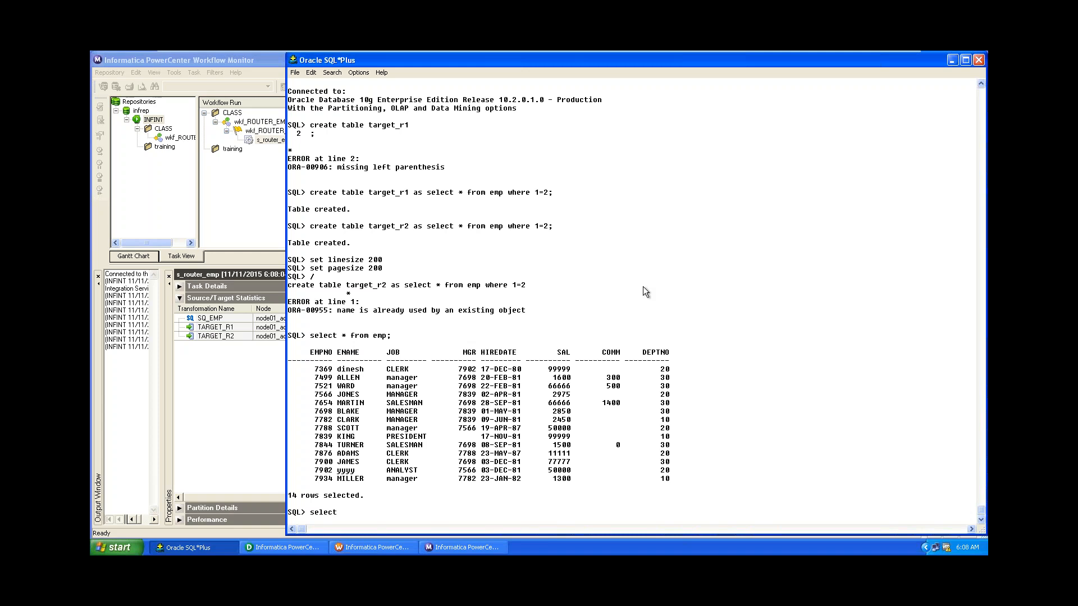
pyautogui.write('* from ')
pyautogui.write('em')
pyautogui.press('BackSpace')
pyautogui.press('BackSpace')
pyautogui.write('target_r1;')
pyautogui.press('Return')
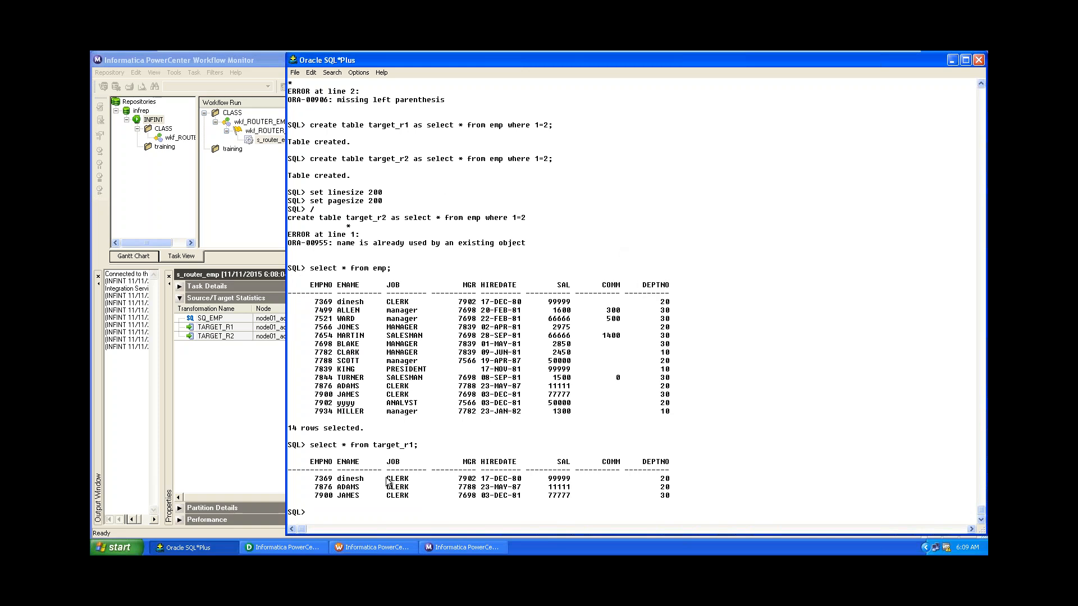
pyautogui.moveTo(386, 478); pyautogui.dragTo(412, 496)
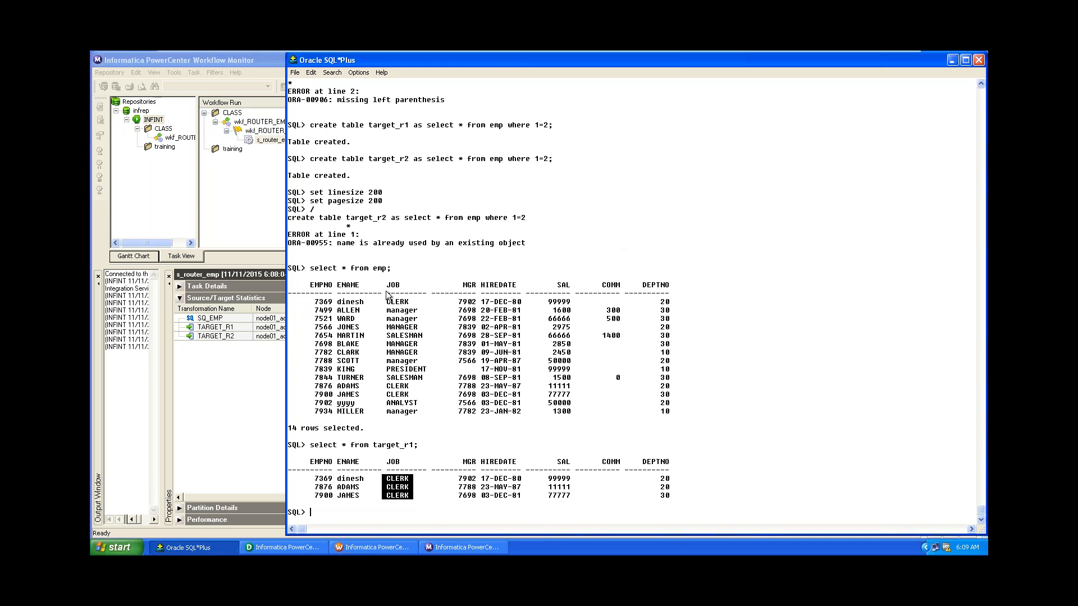
pyautogui.click(399, 307)
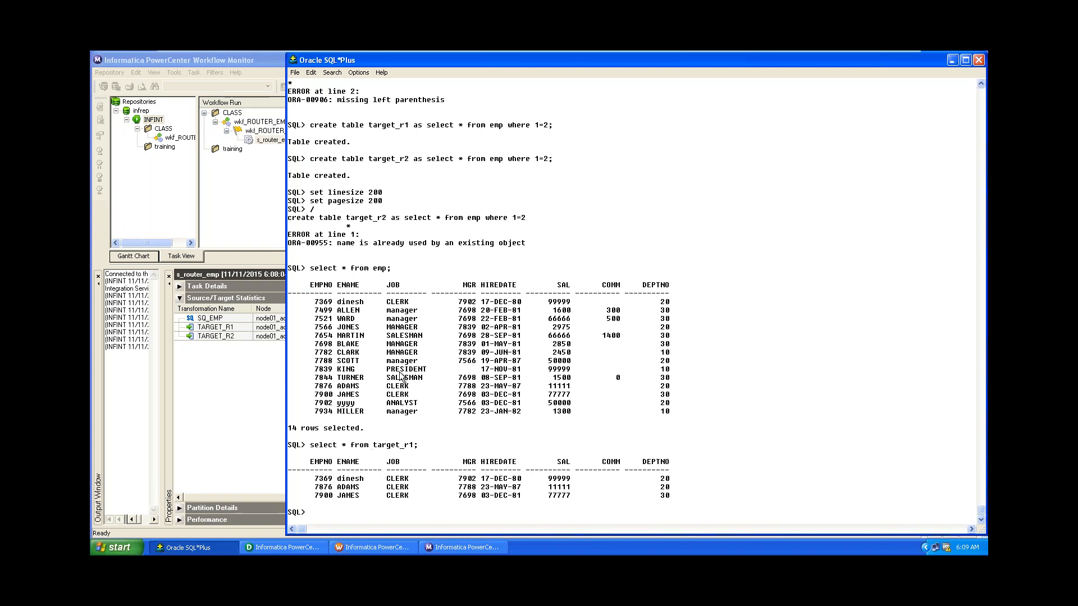
# Run select * from target_r2; to list its 11 loaded non-CLERK rows.
pyautogui.hotkey('shift', 'Delete')
pyautogui.write('lect * from target_r2;')
pyautogui.press('Return')
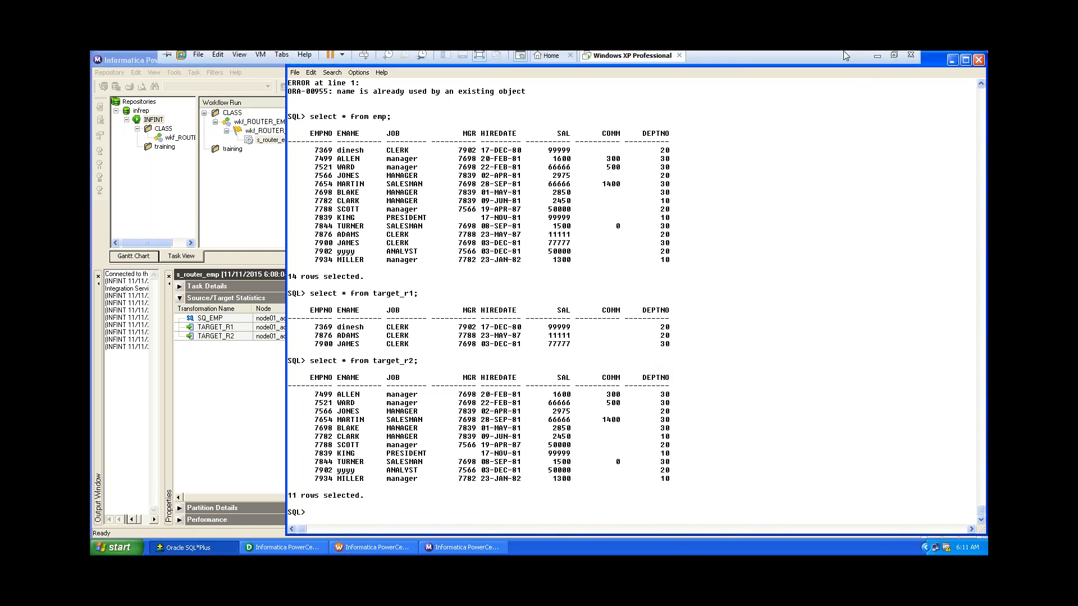
pyautogui.click(877, 58)
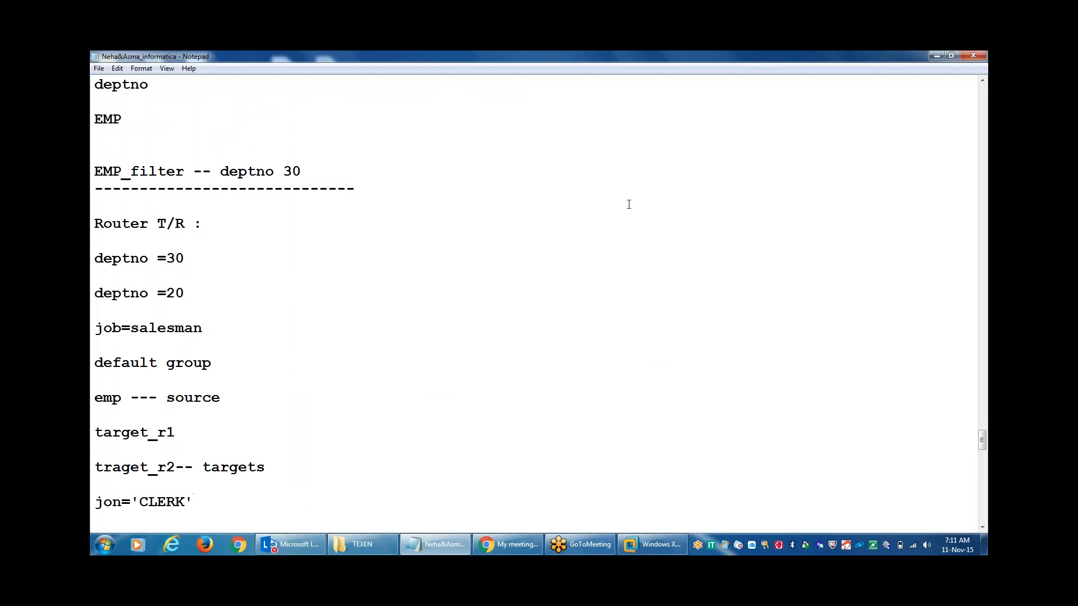
# Add a dashed separator and a 'sorter t/r:' heading below the Router notes.
pyautogui.click(970, 76)
pyautogui.press('Return')
pyautogui.write('------------')
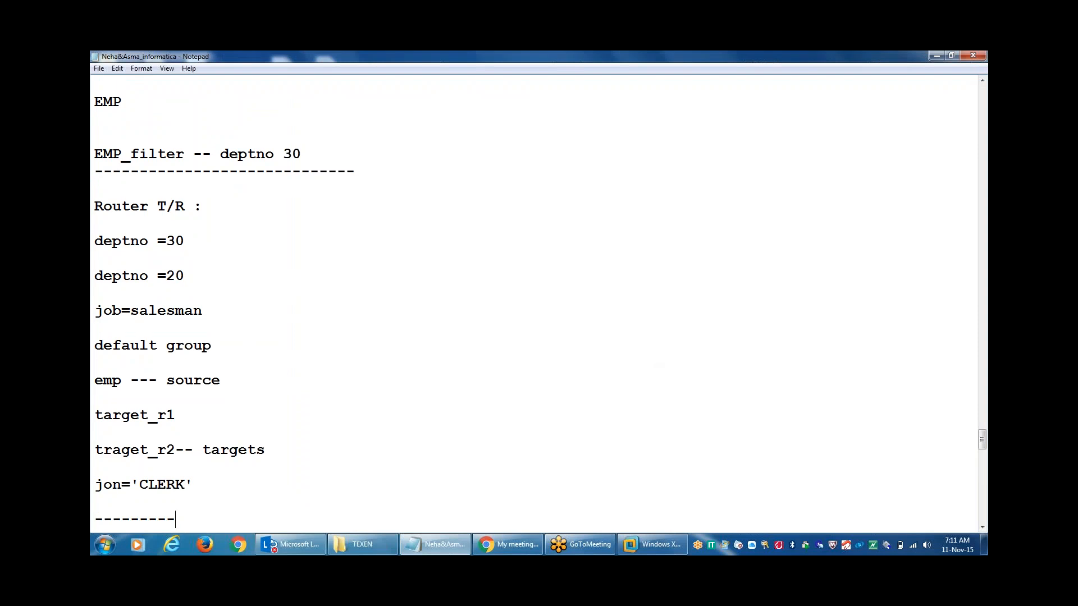
pyautogui.press('Return')
pyautogui.press('Return')
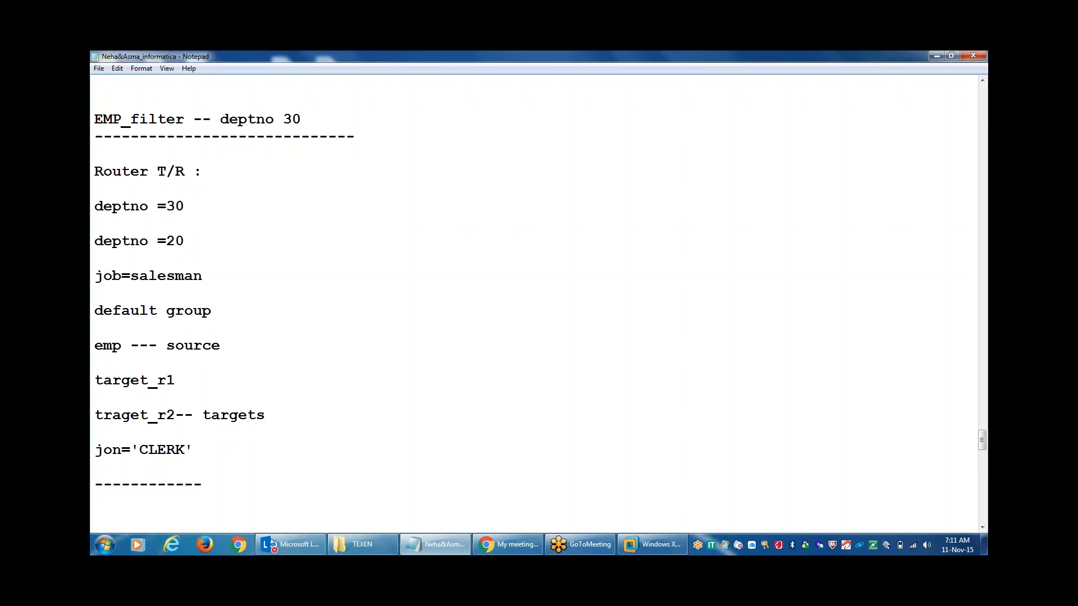
pyautogui.write('sorter t/r:')
pyautogui.press('Return')
# Add a dash line and the line 'column --- asc desc' under the sorter heading.
pyautogui.write('----------')
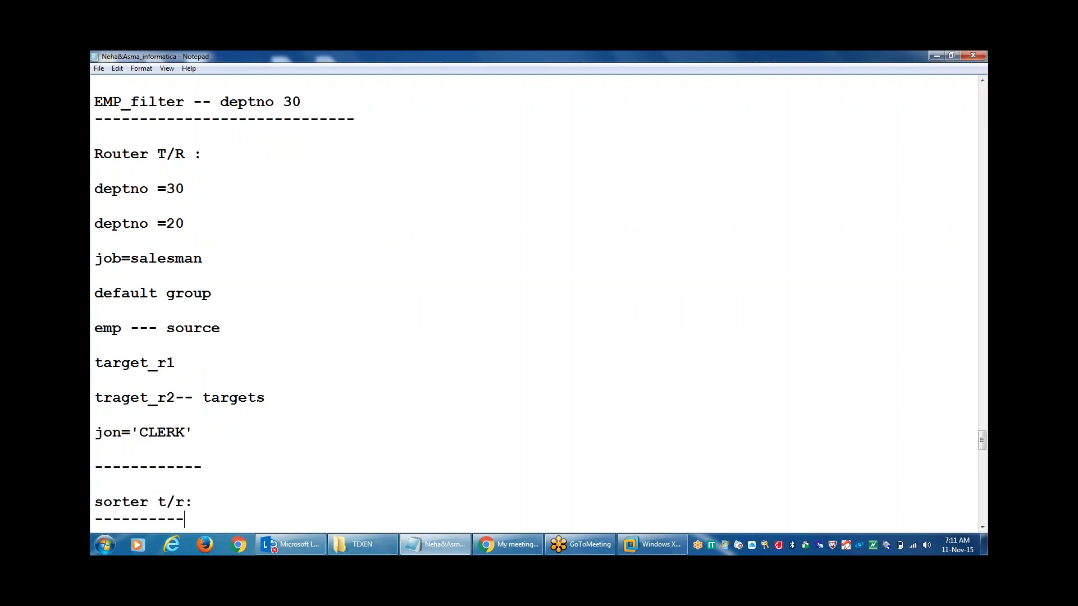
pyautogui.press('Return')
pyautogui.press('Return')
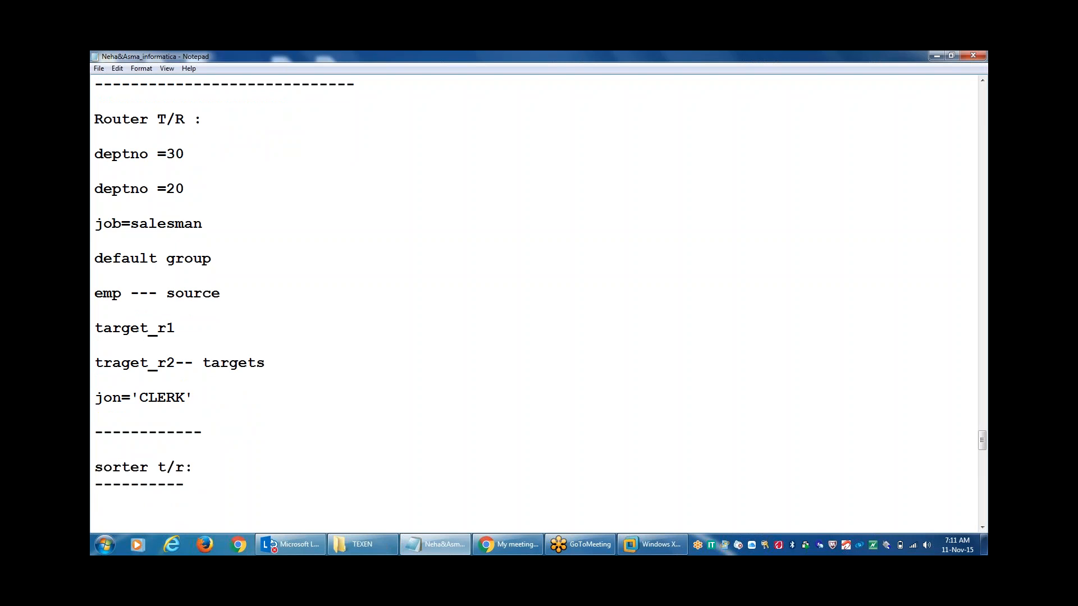
pyautogui.write('column')
pyautogui.write('---')
pyautogui.write('asc desc')
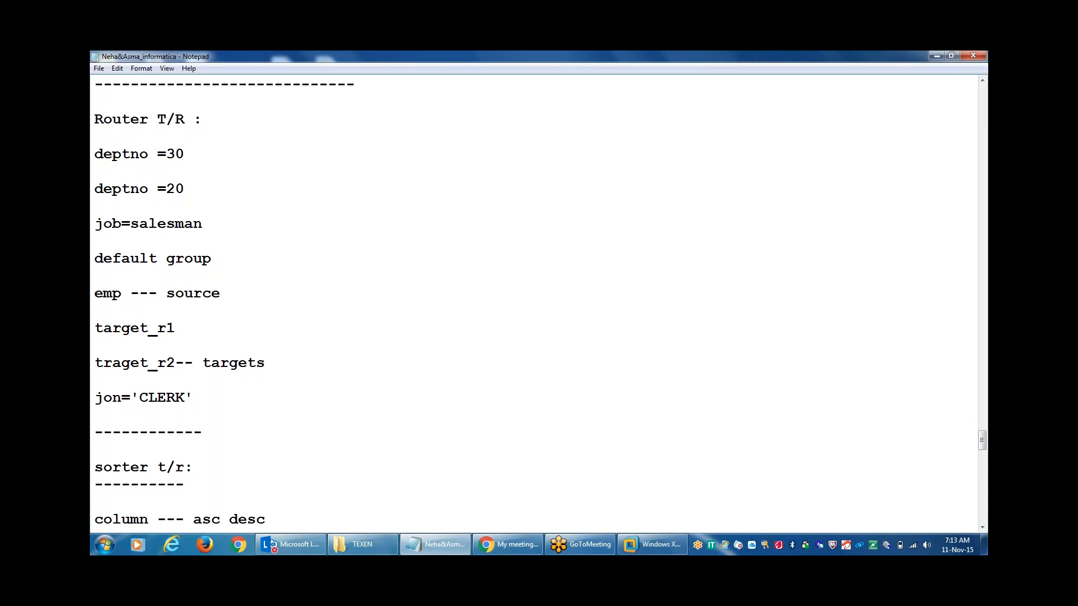
# Note 'emp -' and 'emp_sorter_tARGET' as source and target lines under the sorter section.
pyautogui.press('Return')
pyautogui.press('Return')
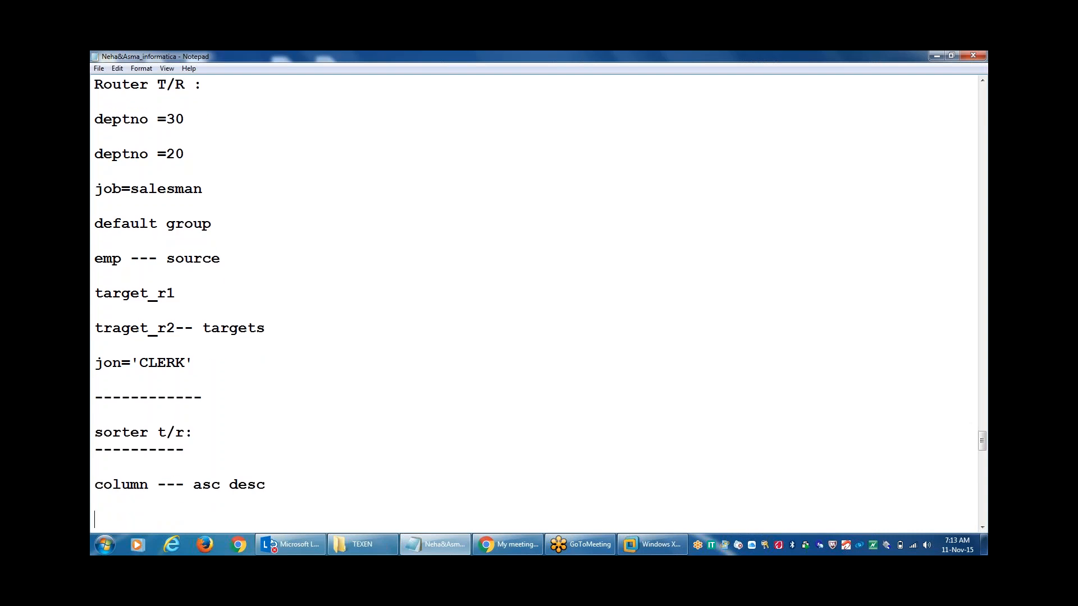
pyautogui.write('emp -')
pyautogui.press('Return')
pyautogui.press('Return')
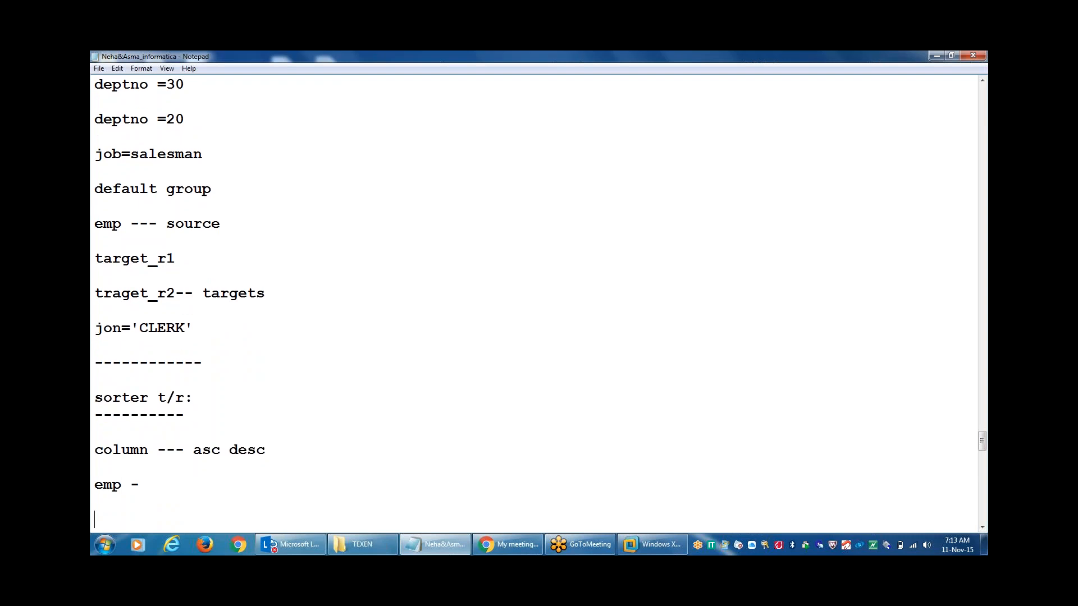
pyautogui.write('emp_sorter_tr')
pyautogui.press('BackSpace')
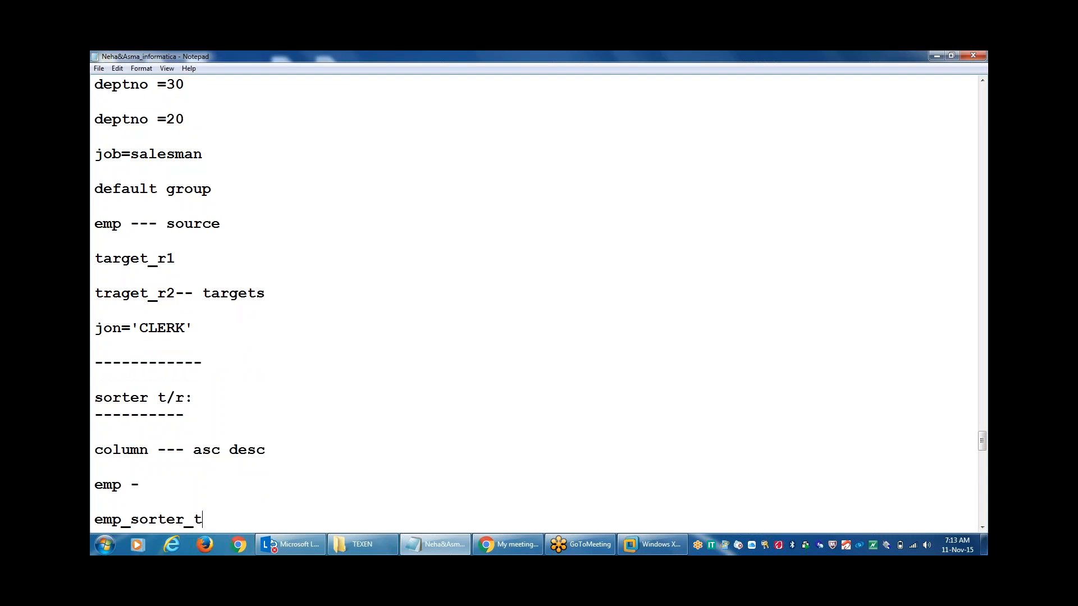
pyautogui.write('ARGET')
pyautogui.press('Return')
pyautogui.press('Return')
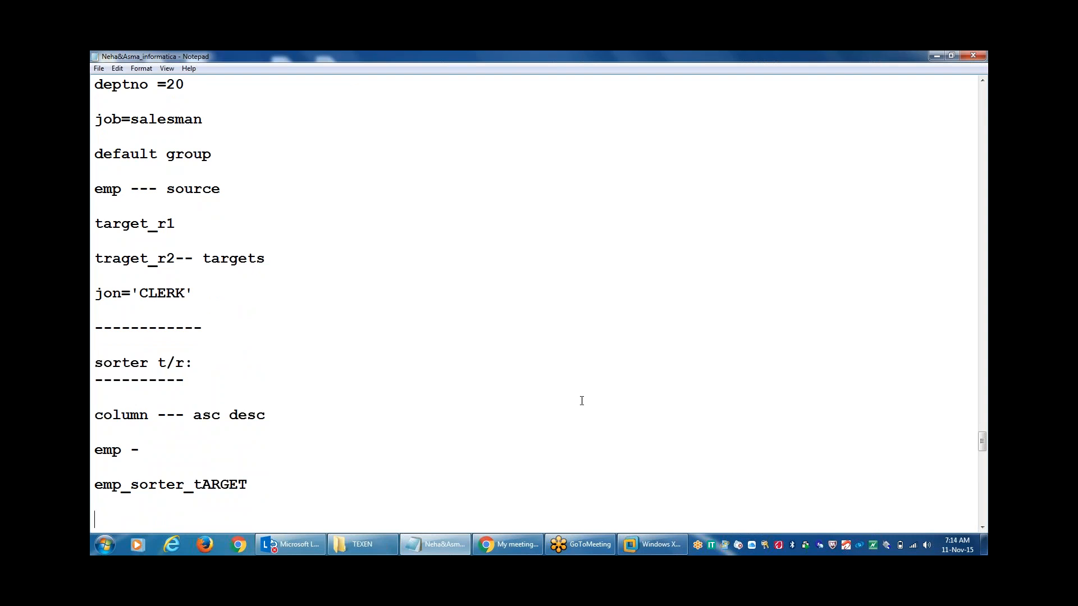
pyautogui.click(652, 544)
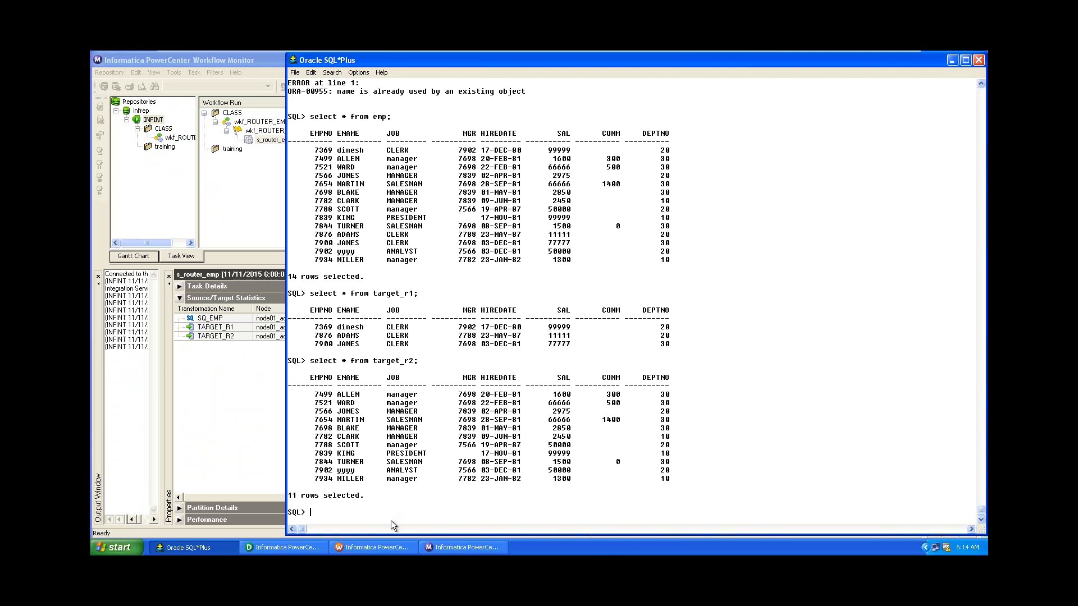
# Create emp_sorter_target empty with create table ... as select * from emp where 1=2.
pyautogui.write('create ')
pyautogui.write('table emp_sorter')
pyautogui.write('_sorter_target a')
pyautogui.write('s select ')
pyautogui.write('* from em')
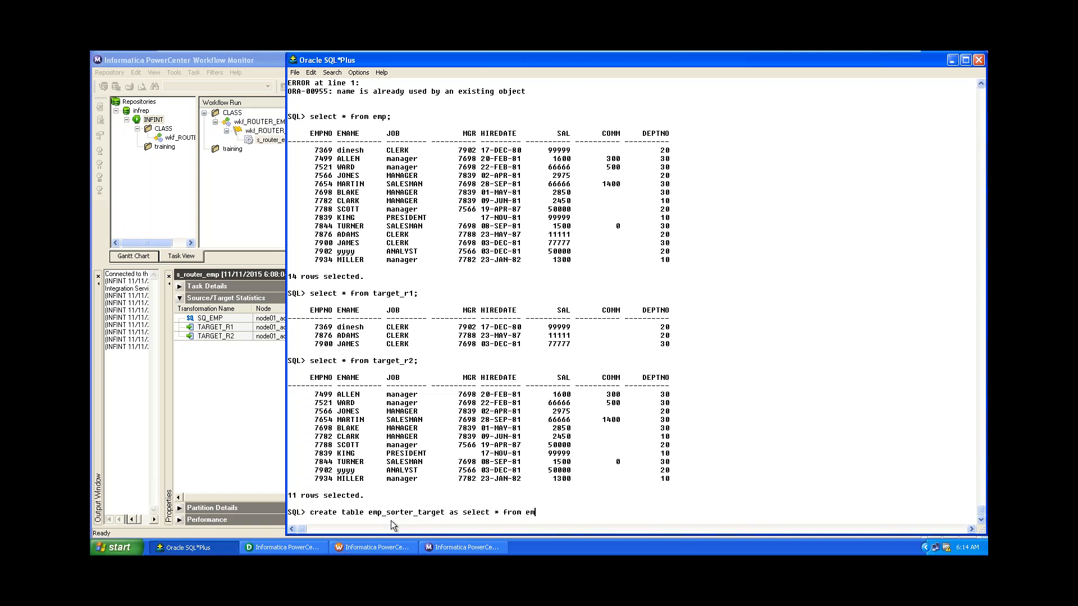
pyautogui.write('p where 1')
pyautogui.write('=2;')
pyautogui.press('Return')
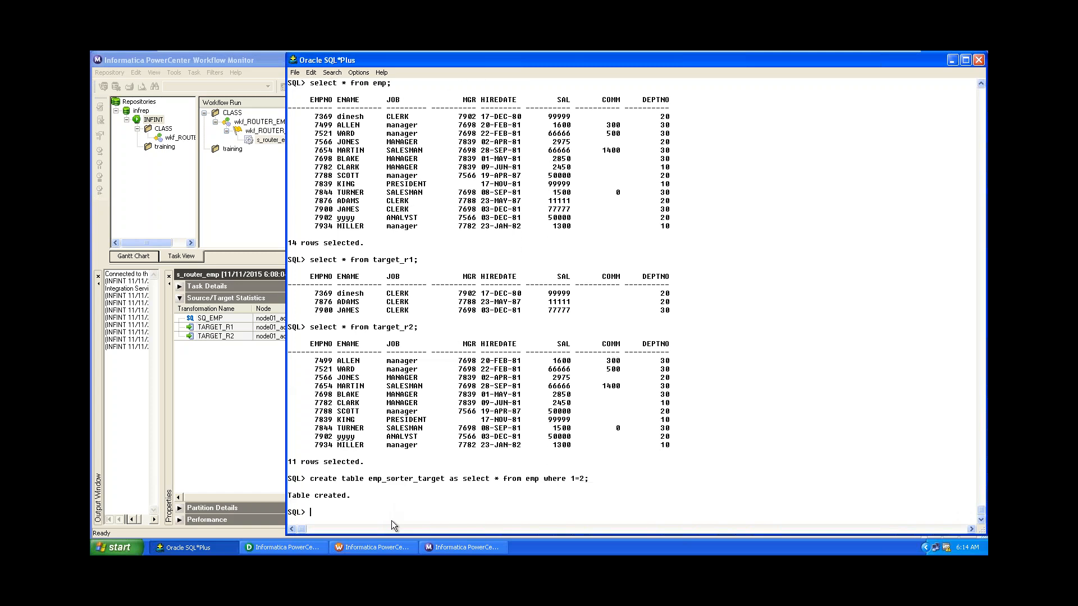
pyautogui.click(308, 547)
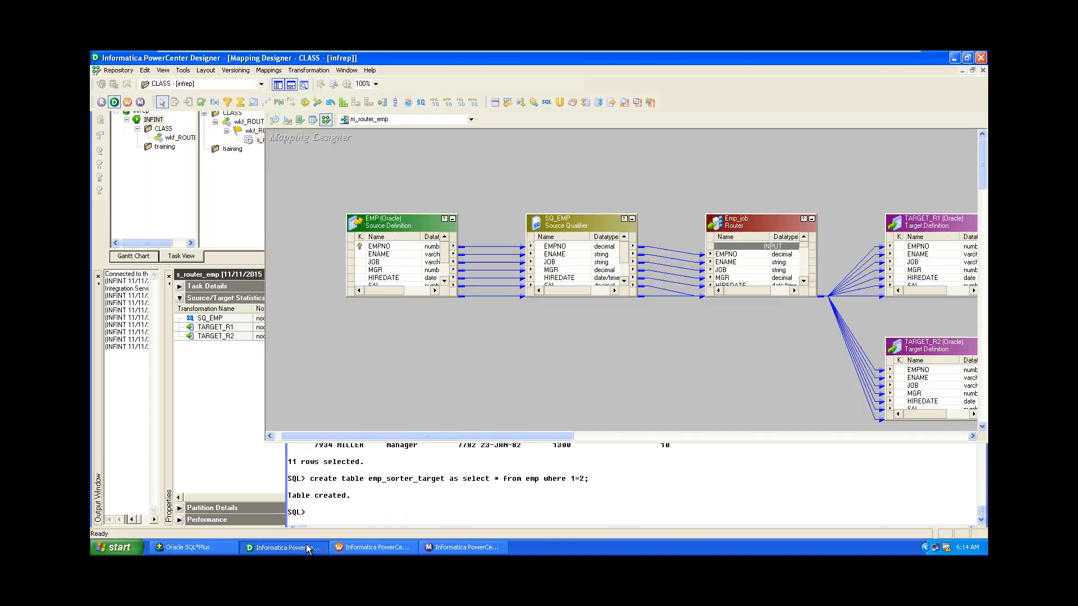
# Import the Oracle table EMP_SORTER_TARGET as a target definition.
pyautogui.click(286, 121)
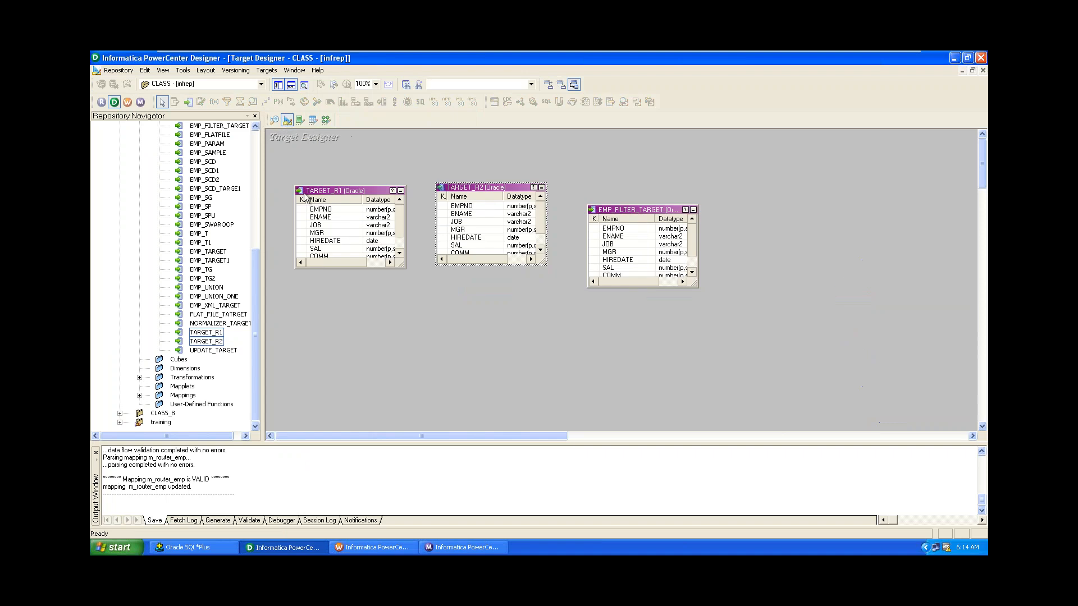
pyautogui.click(267, 71)
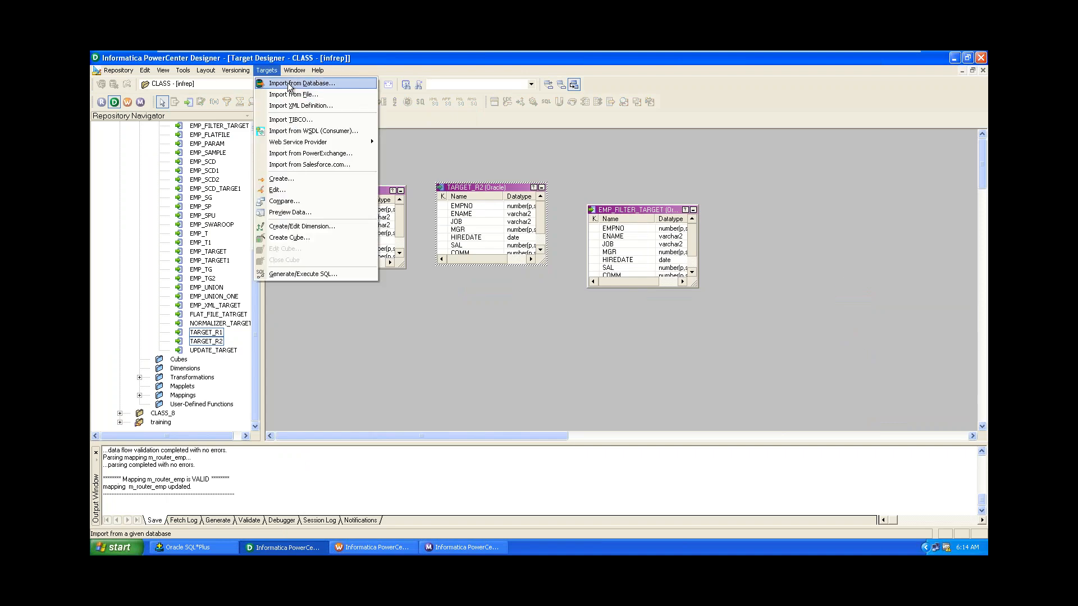
pyautogui.click(288, 85)
pyautogui.click(593, 247)
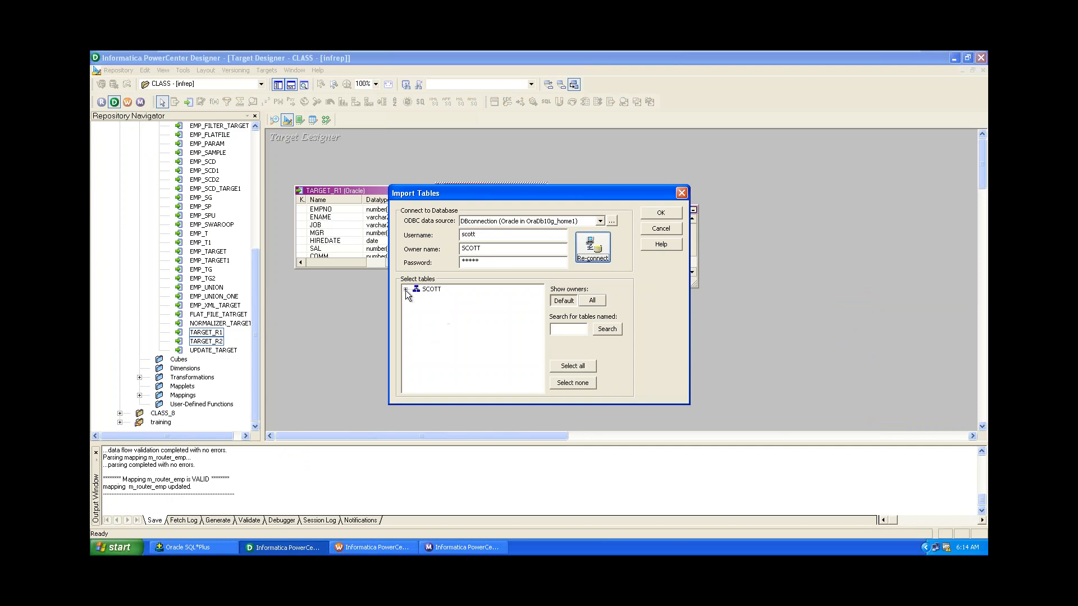
pyautogui.click(406, 290)
pyautogui.click(416, 298)
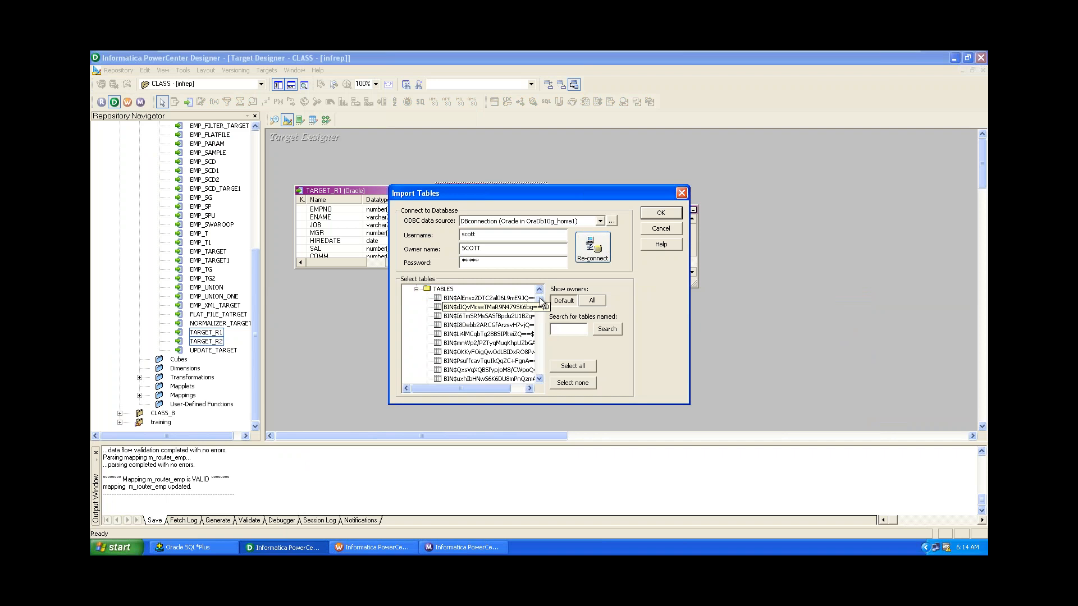
pyautogui.moveTo(539, 299); pyautogui.dragTo(533, 348)
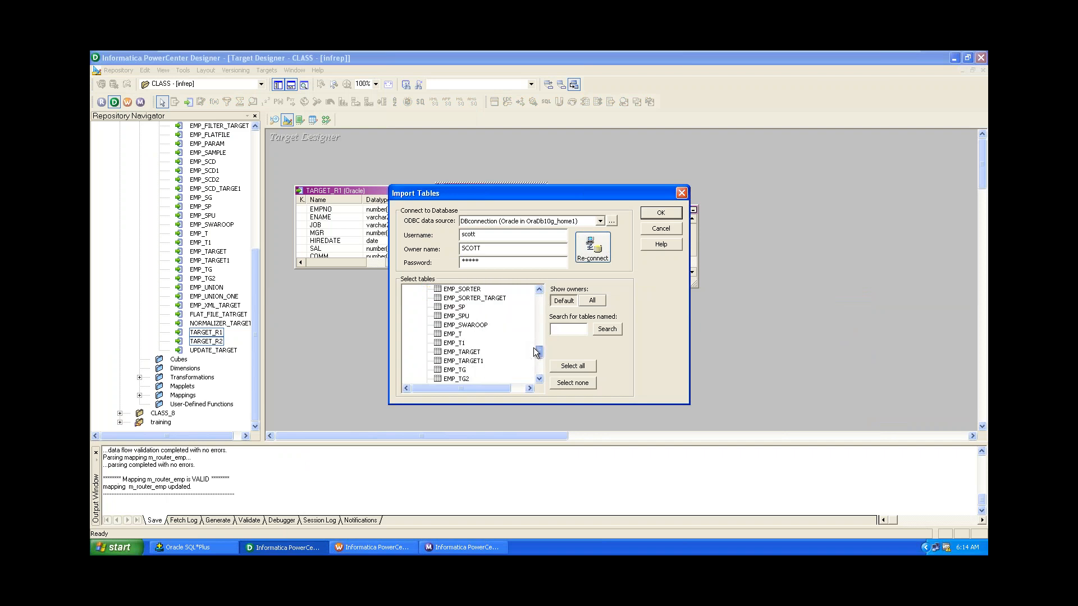
pyautogui.click(496, 301)
pyautogui.click(663, 216)
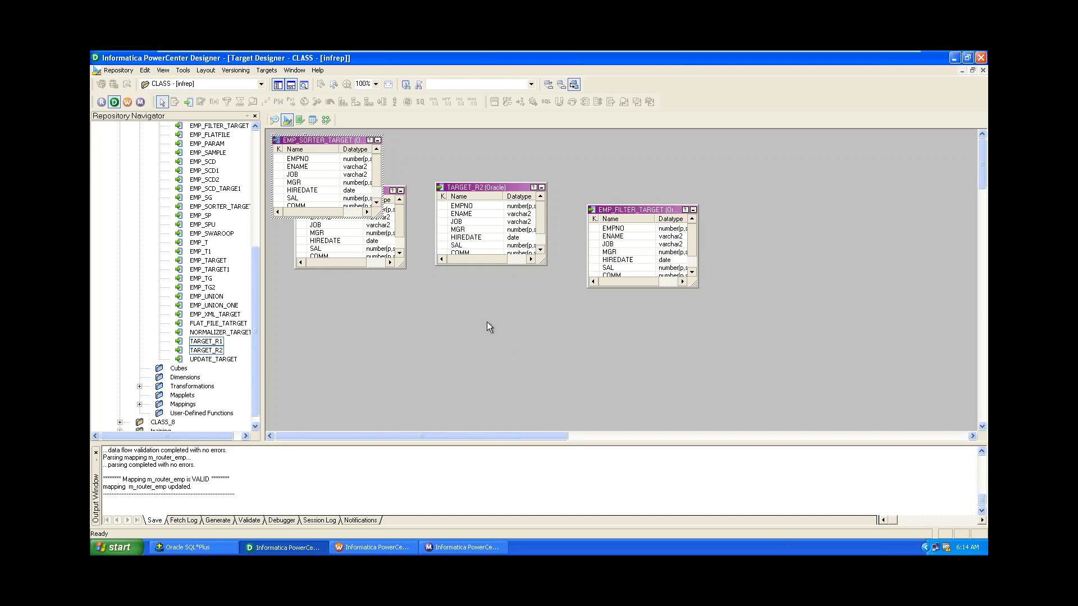
# Save the new target to the repository and clear all tables from the workspace.
pyautogui.hotkey('ctrl', 's')
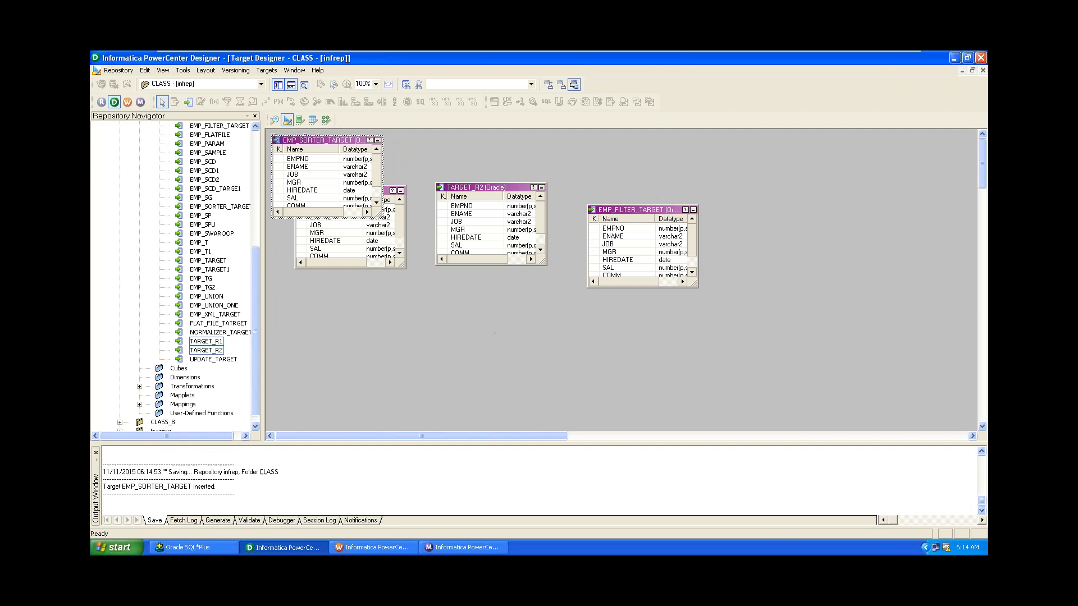
pyautogui.rightClick(425, 288)
pyautogui.click(447, 306)
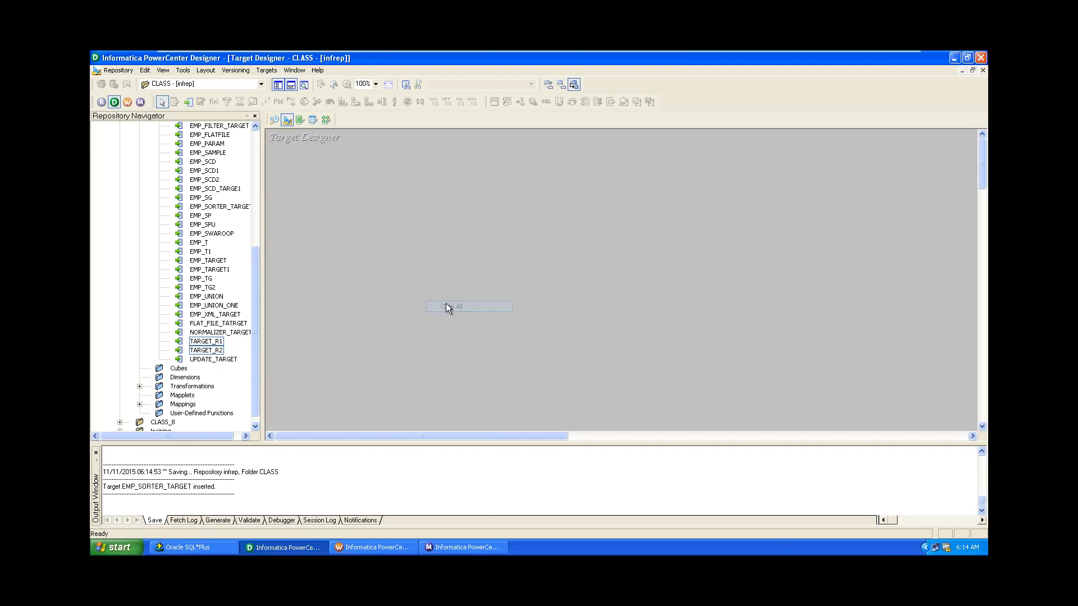
# Switch to the Mapping Designer and close the m_router_emp mapping.
pyautogui.moveTo(255, 272); pyautogui.dragTo(243, 202)
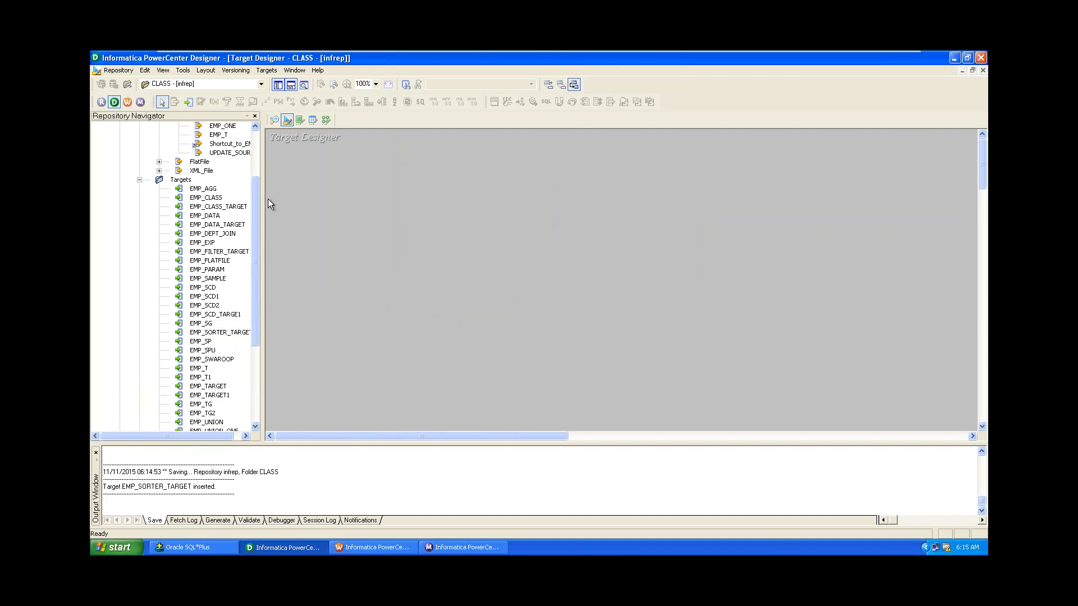
pyautogui.click(327, 119)
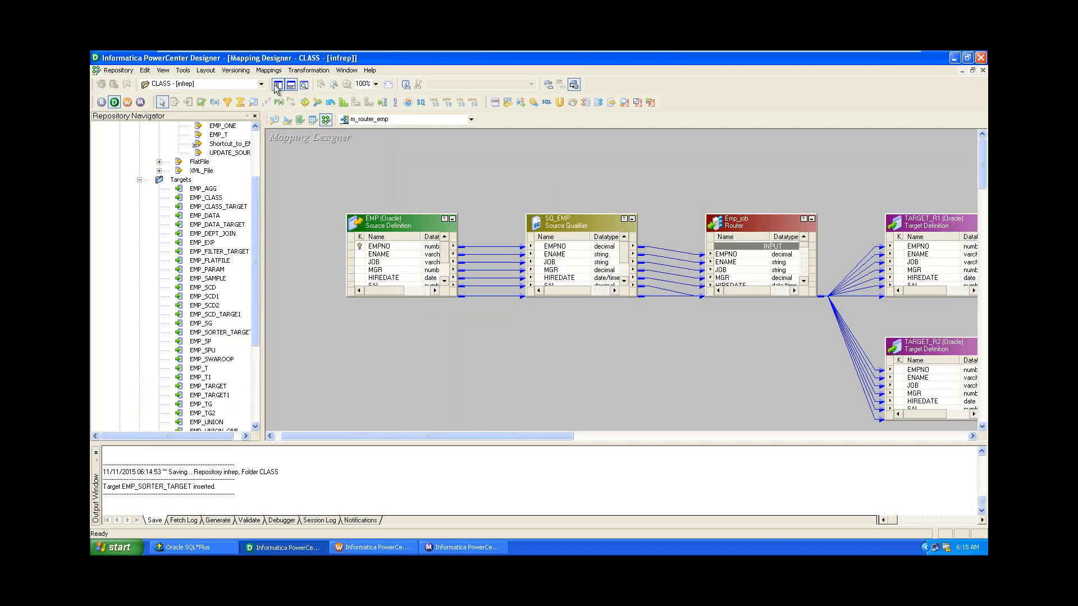
pyautogui.click(269, 71)
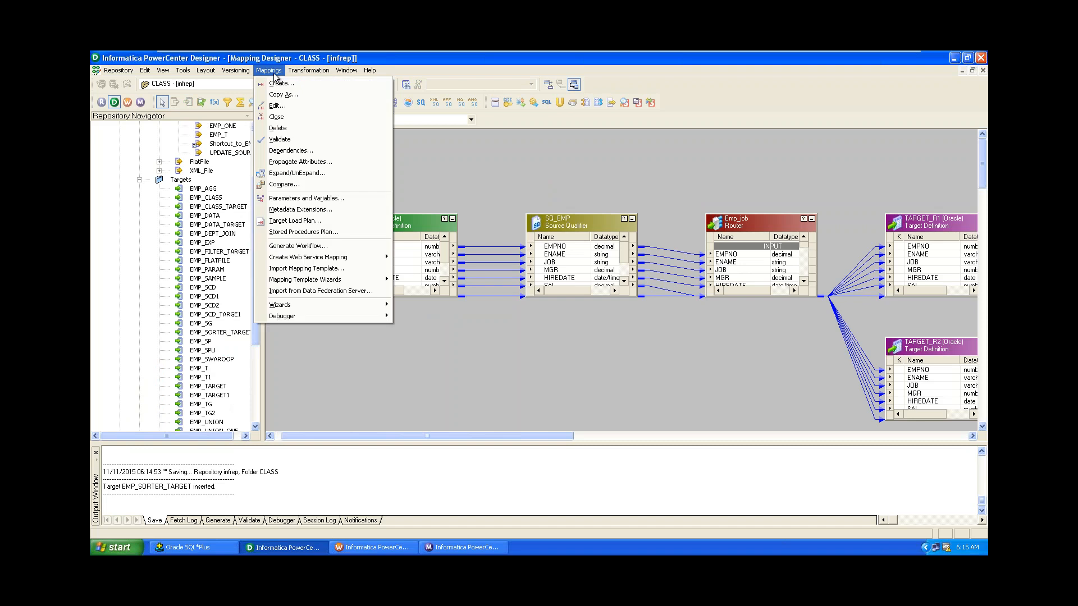
pyautogui.click(297, 116)
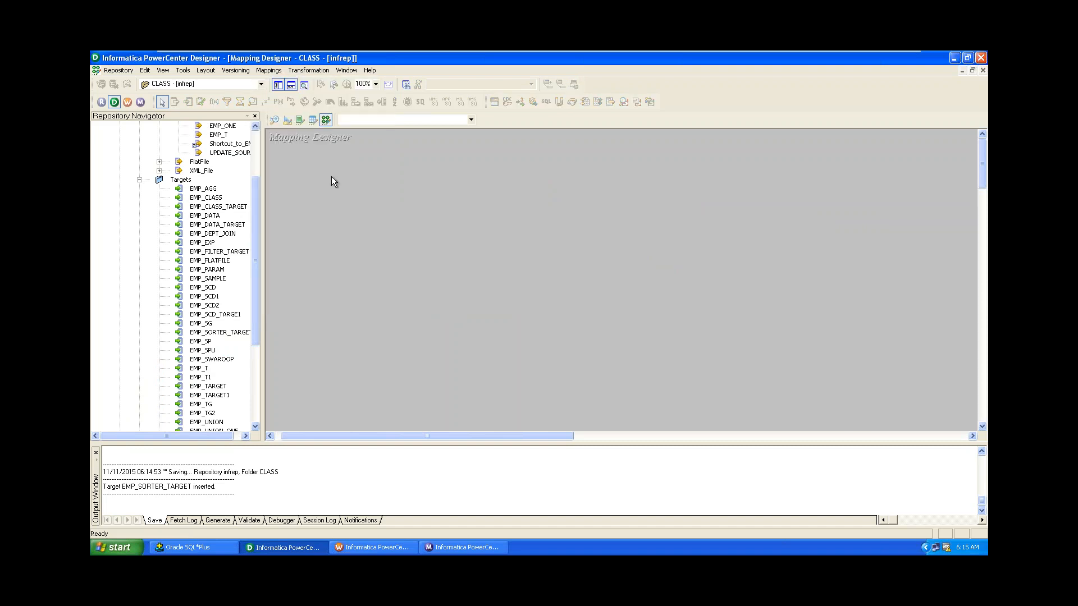
pyautogui.moveTo(257, 200); pyautogui.dragTo(336, 223)
# Start mapping m_emp_sorter from the EMP source and add EMP_SORTER_TARGET on the right.
pyautogui.click(216, 170)
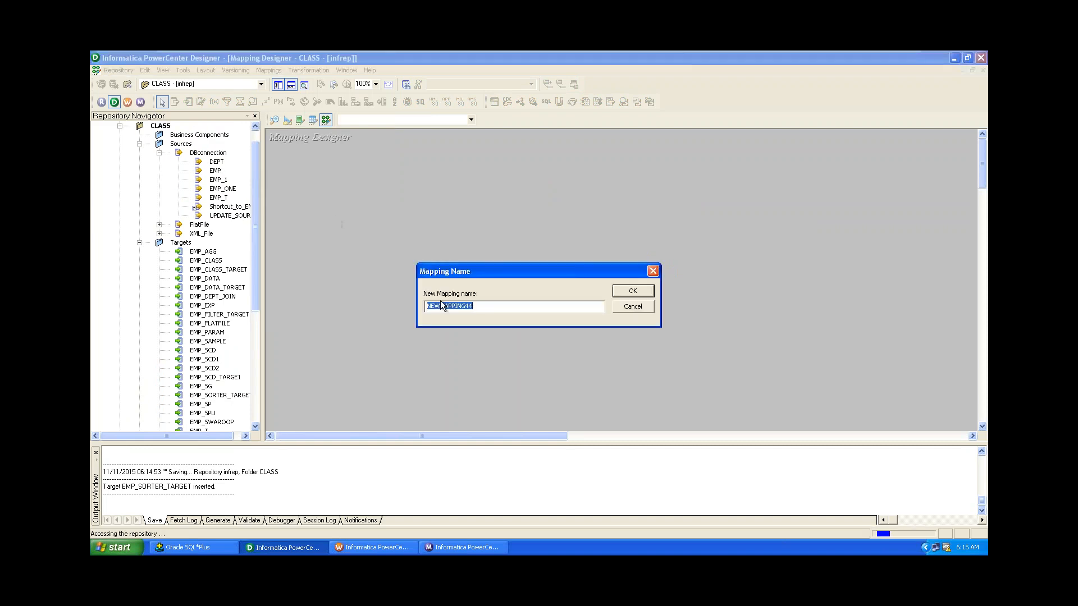
pyautogui.write('m_emp_sorter')
pyautogui.click(631, 291)
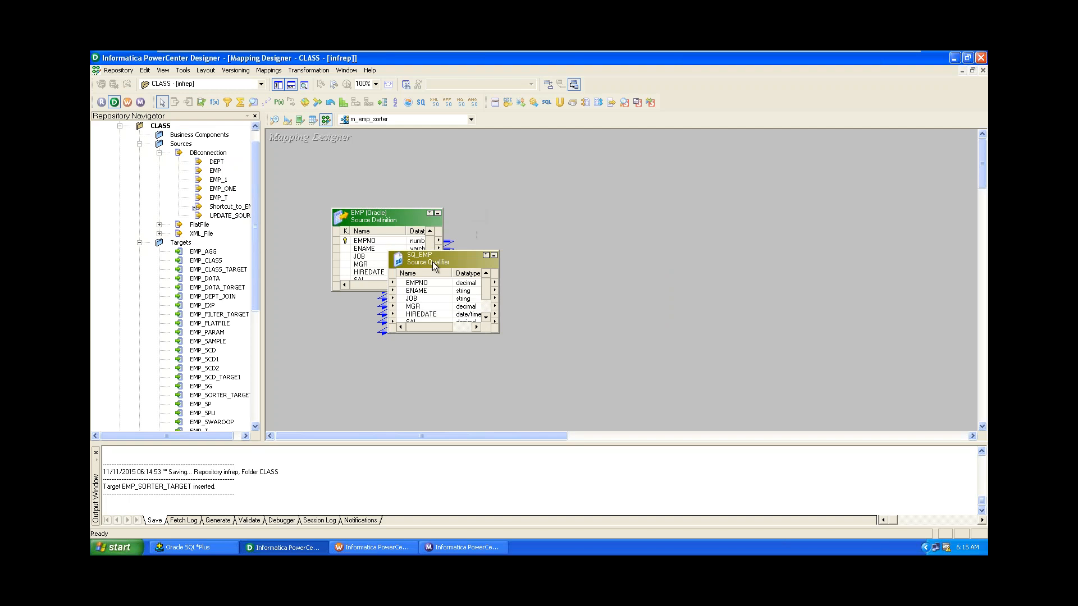
pyautogui.moveTo(435, 258); pyautogui.dragTo(507, 225)
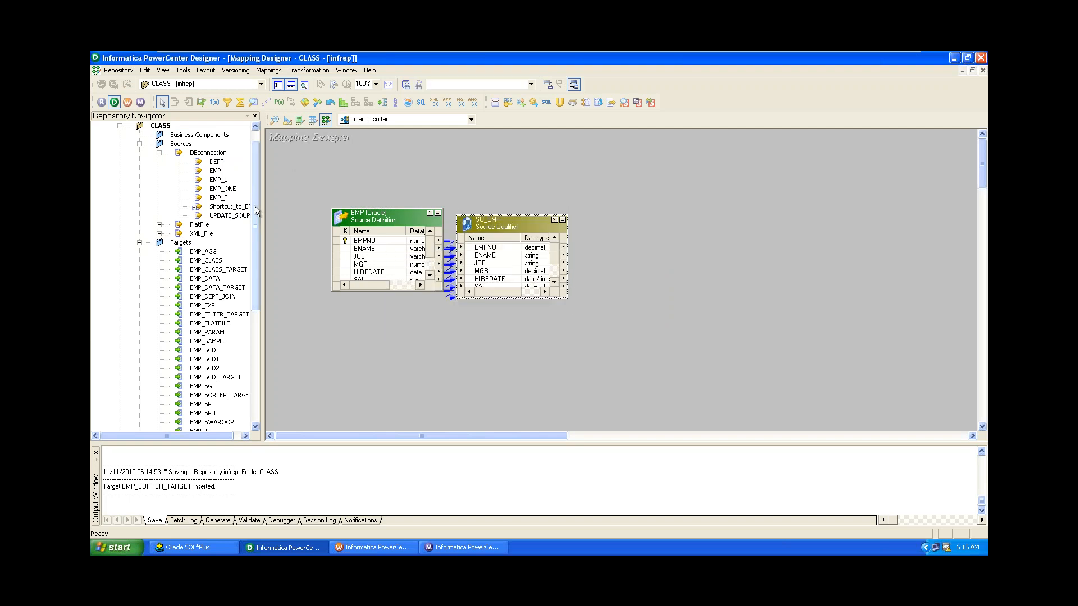
pyautogui.moveTo(254, 206); pyautogui.dragTo(265, 275)
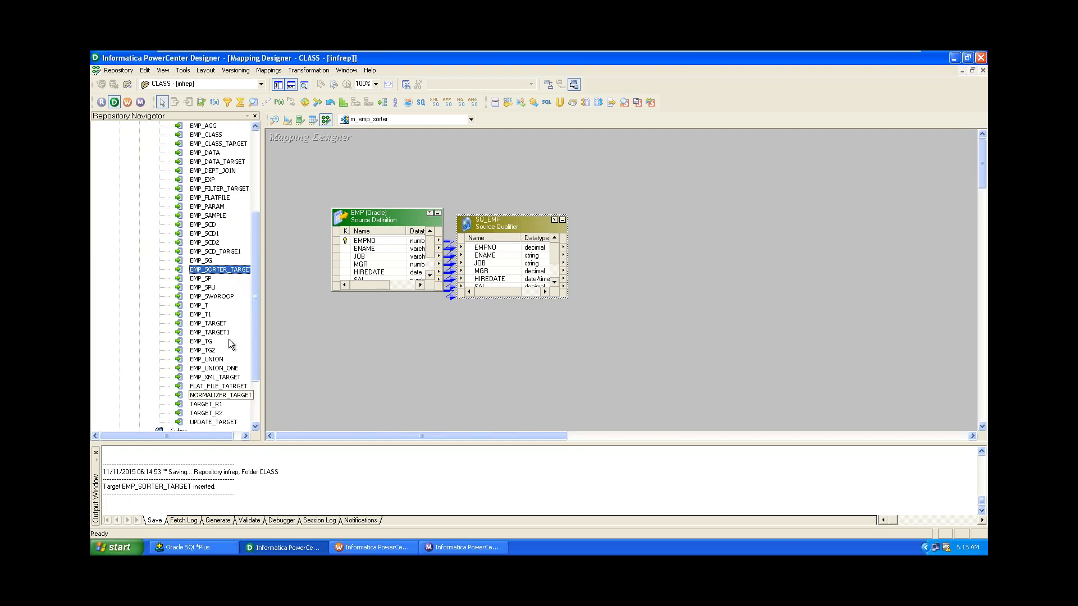
pyautogui.moveTo(227, 274); pyautogui.dragTo(843, 205)
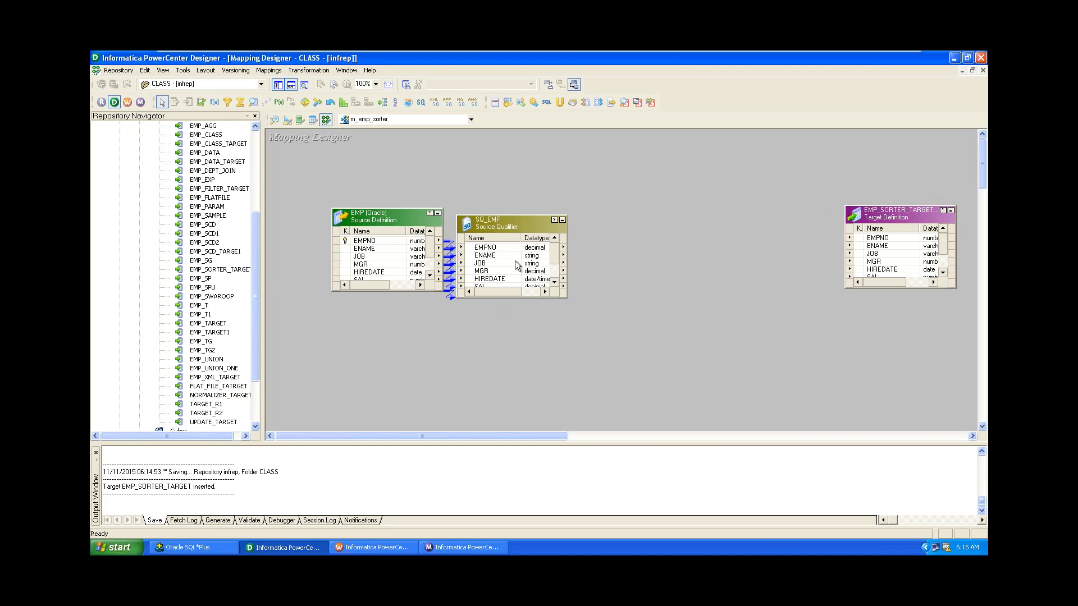
# Create the Sorter transformation emp_sorter_sal and place it between SQ_EMP and EMP_SORTER_TARGET.
pyautogui.click(310, 69)
pyautogui.click(326, 93)
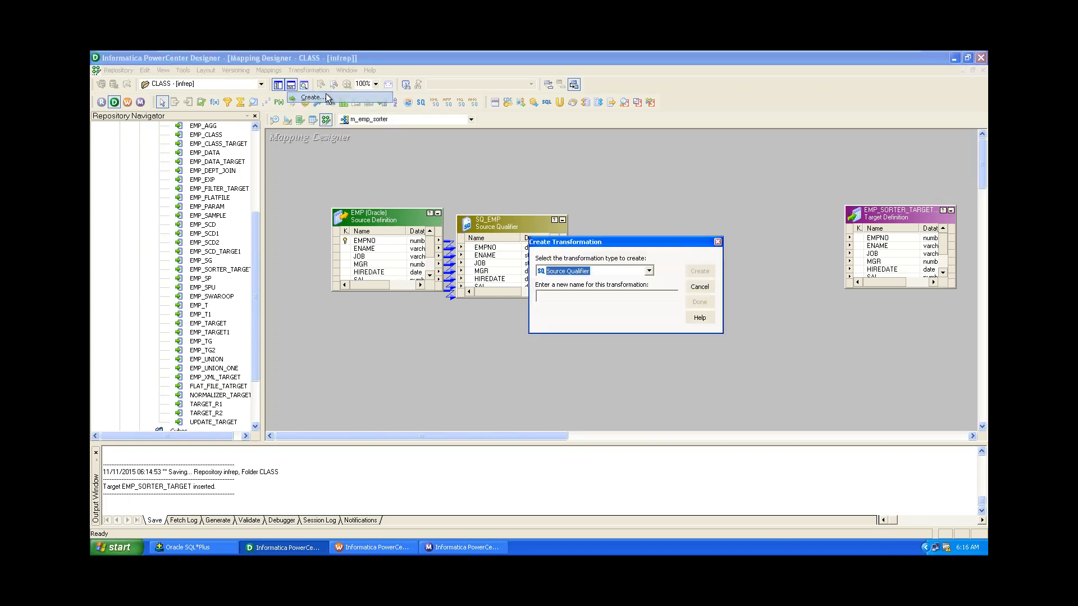
pyautogui.click(618, 271)
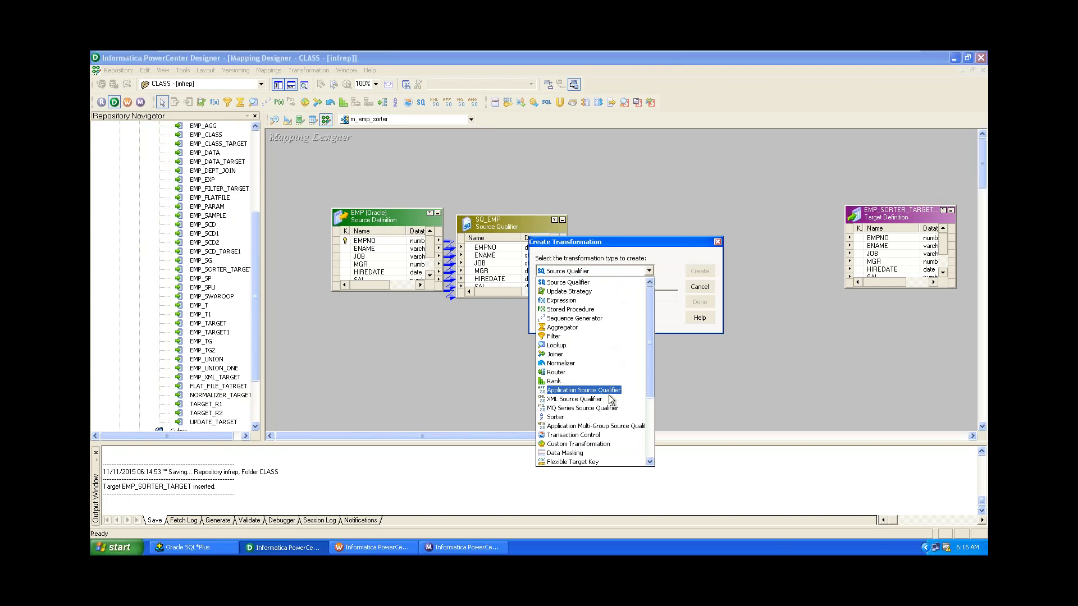
pyautogui.click(605, 417)
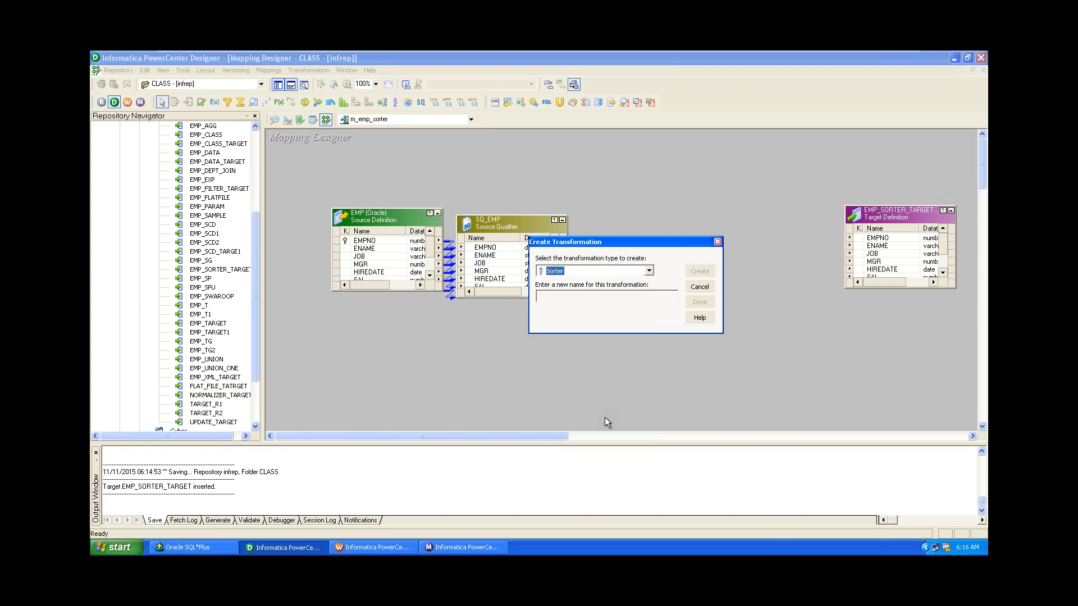
pyautogui.click(577, 301)
pyautogui.write('emp_sorter_sal')
pyautogui.click(700, 272)
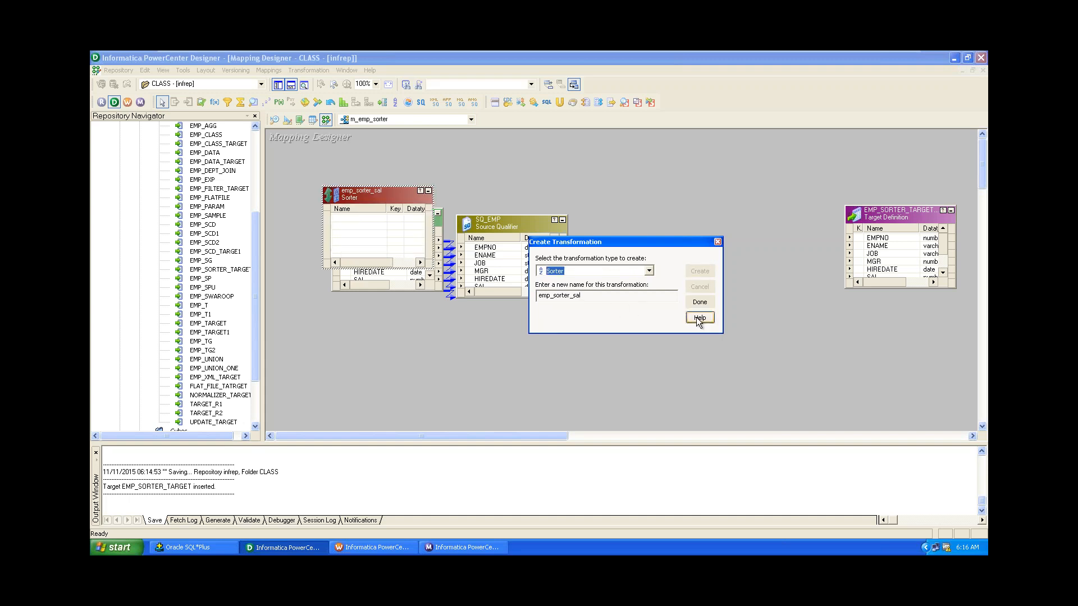
pyautogui.click(700, 302)
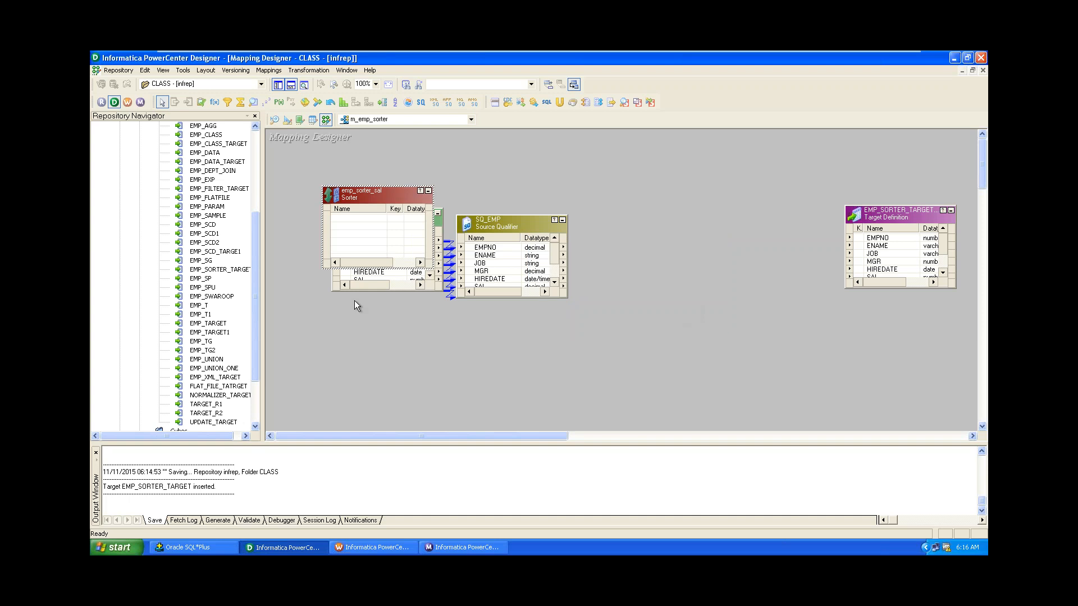
pyautogui.moveTo(355, 195); pyautogui.dragTo(655, 222)
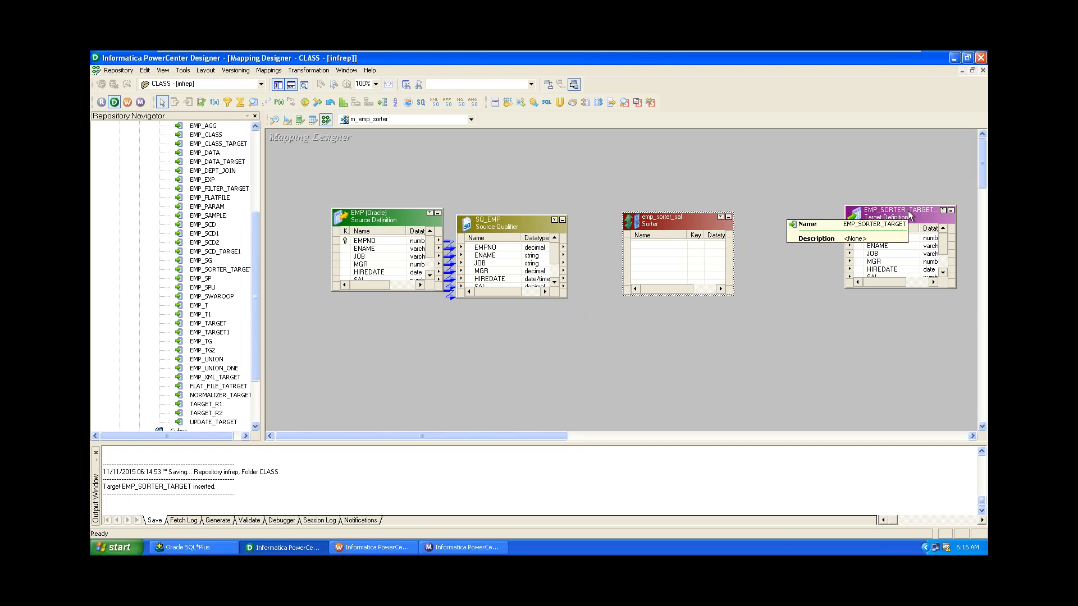
# Link all SQ_EMP ports into emp_sorter_sal, then all Sorter ports into EMP_SORTER_TARGET.
pyautogui.rightClick(476, 254)
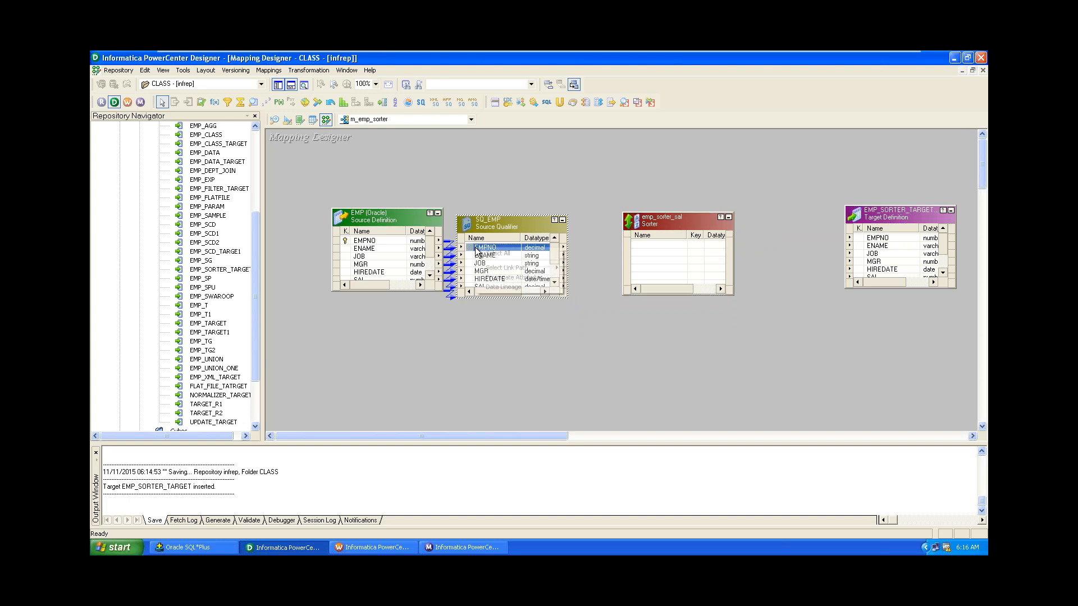
pyautogui.click(487, 254)
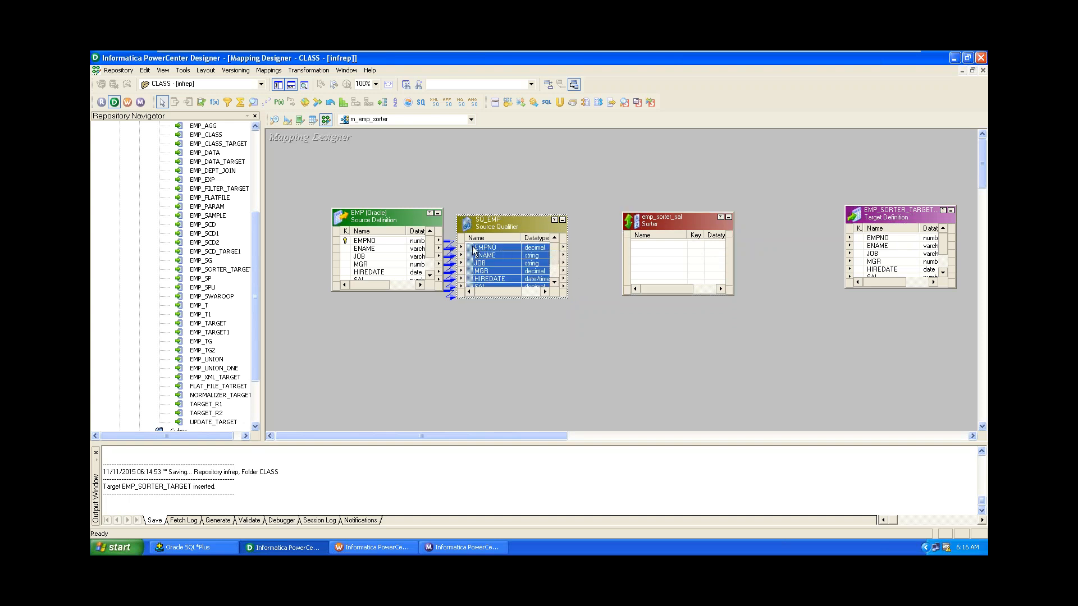
pyautogui.moveTo(476, 251); pyautogui.dragTo(654, 247)
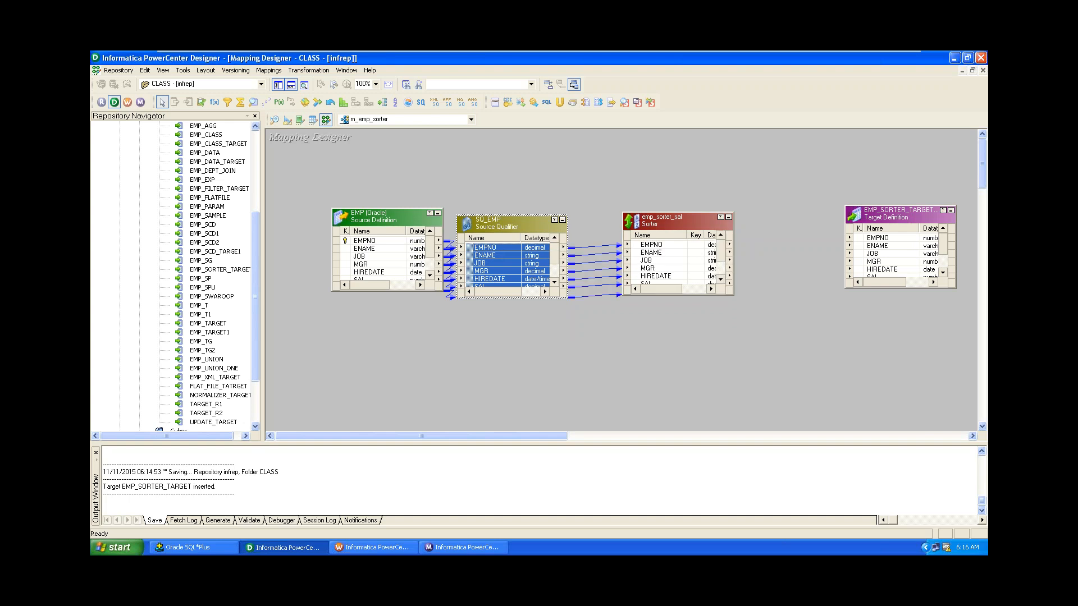
pyautogui.rightClick(651, 245)
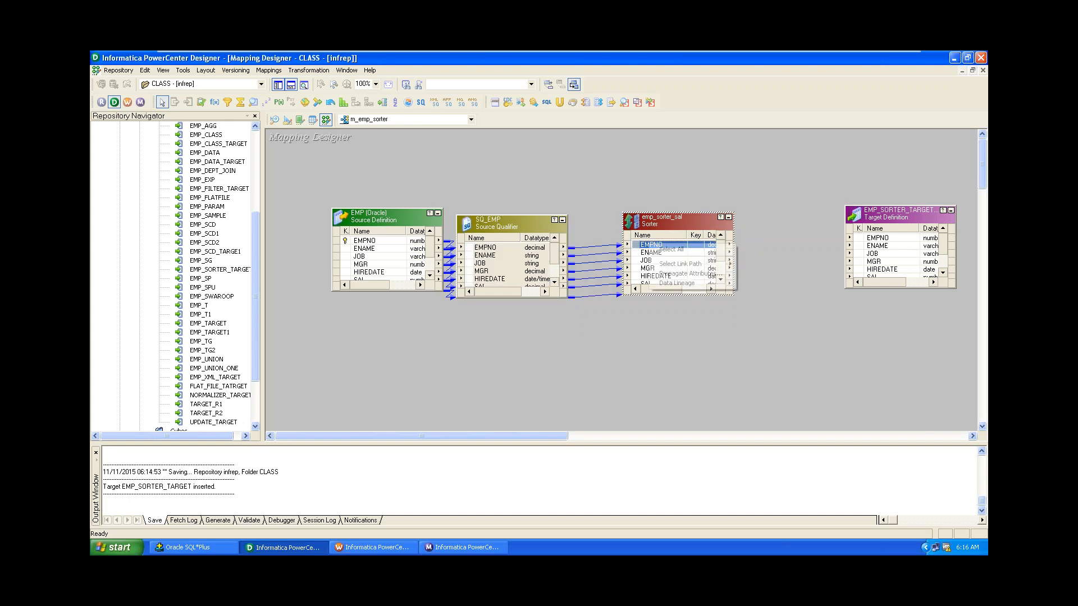
pyautogui.click(668, 249)
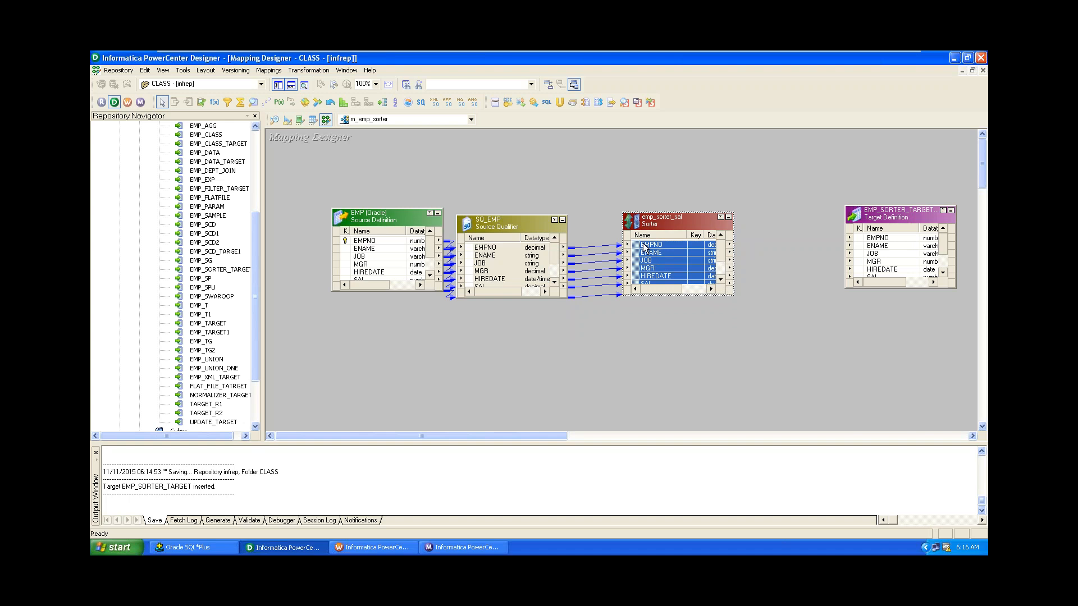
pyautogui.moveTo(643, 248); pyautogui.dragTo(879, 242)
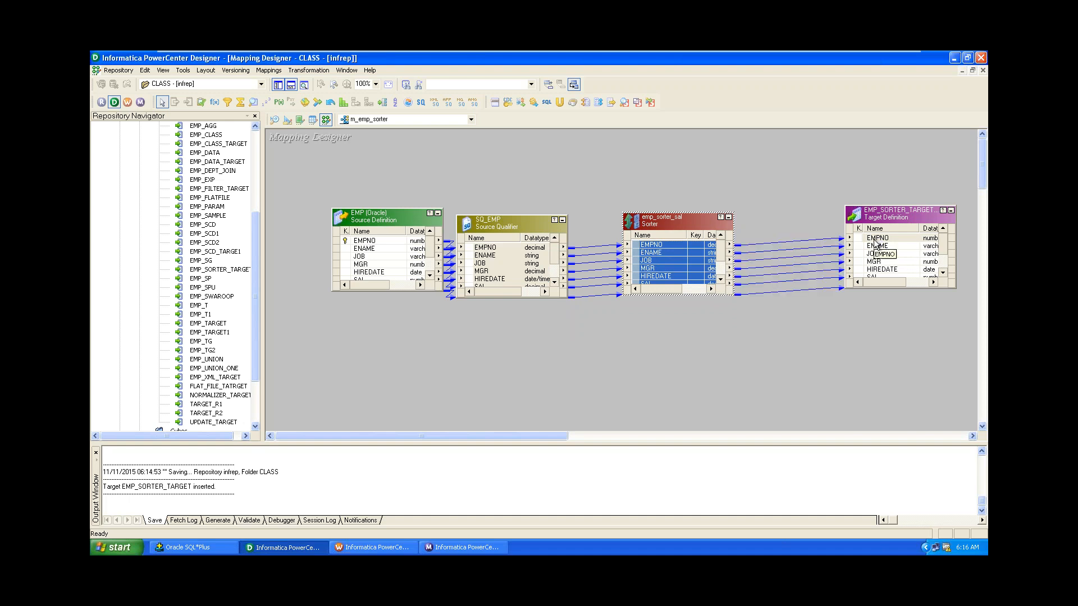
pyautogui.click(803, 358)
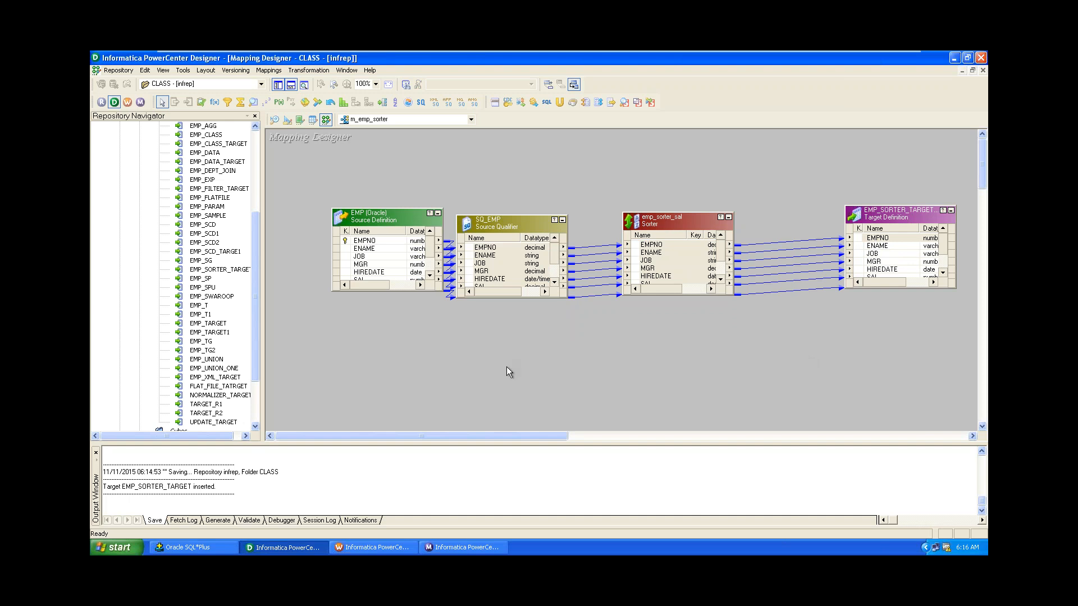
# Make SAL an ascending sort key in emp_sorter_sal and save m_emp_sorter.
pyautogui.doubleClick(669, 213)
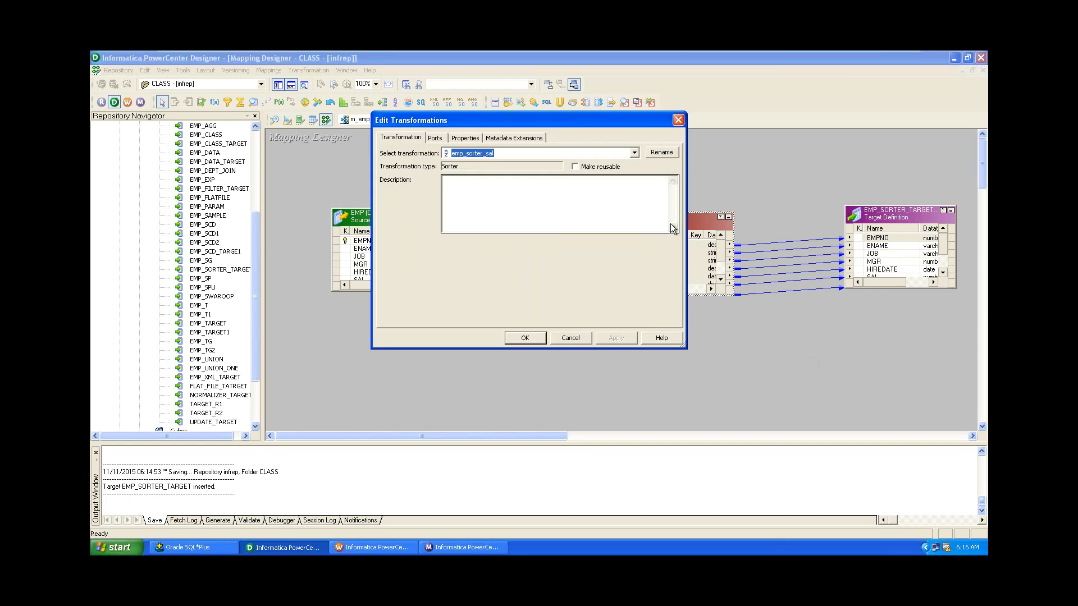
pyautogui.click(435, 138)
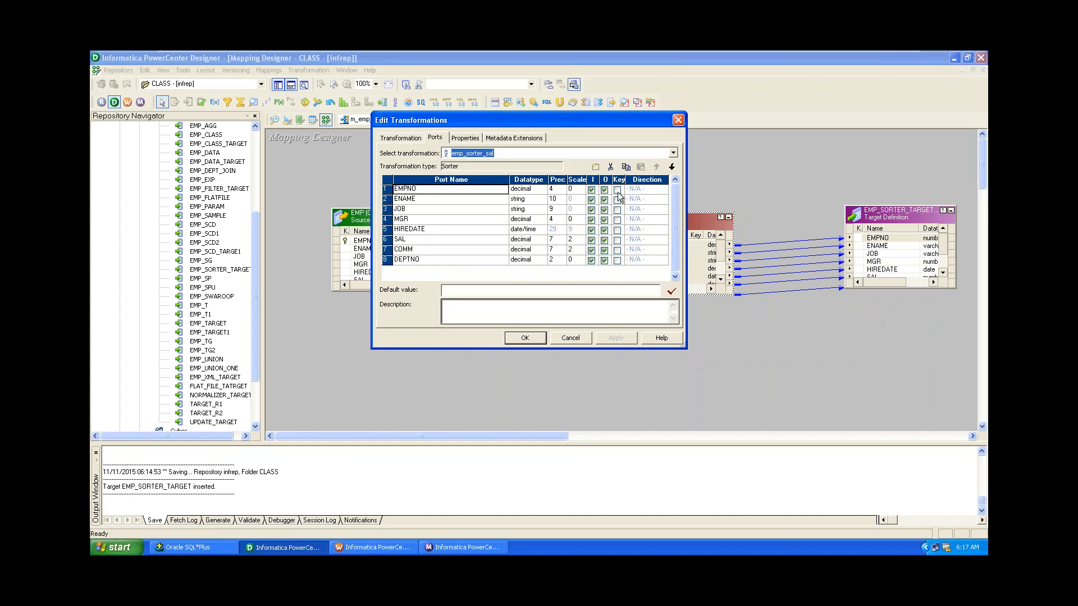
pyautogui.click(618, 241)
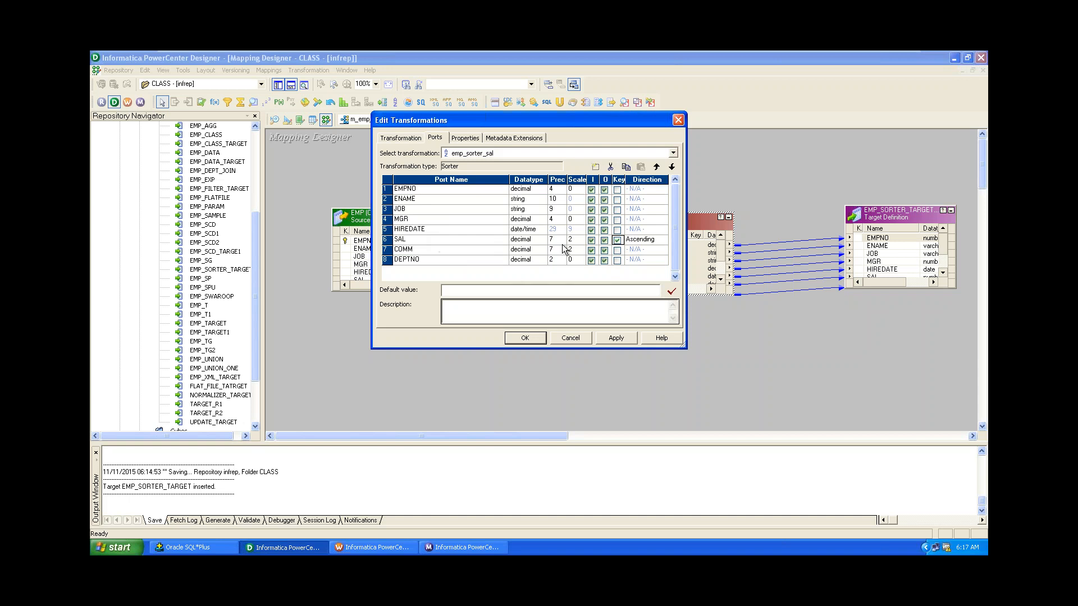
pyautogui.click(650, 238)
pyautogui.click(645, 258)
pyautogui.click(652, 240)
pyautogui.click(653, 249)
pyautogui.click(618, 240)
pyautogui.click(617, 240)
pyautogui.click(614, 335)
pyautogui.click(525, 338)
pyautogui.hotkey('ctrl', 's')
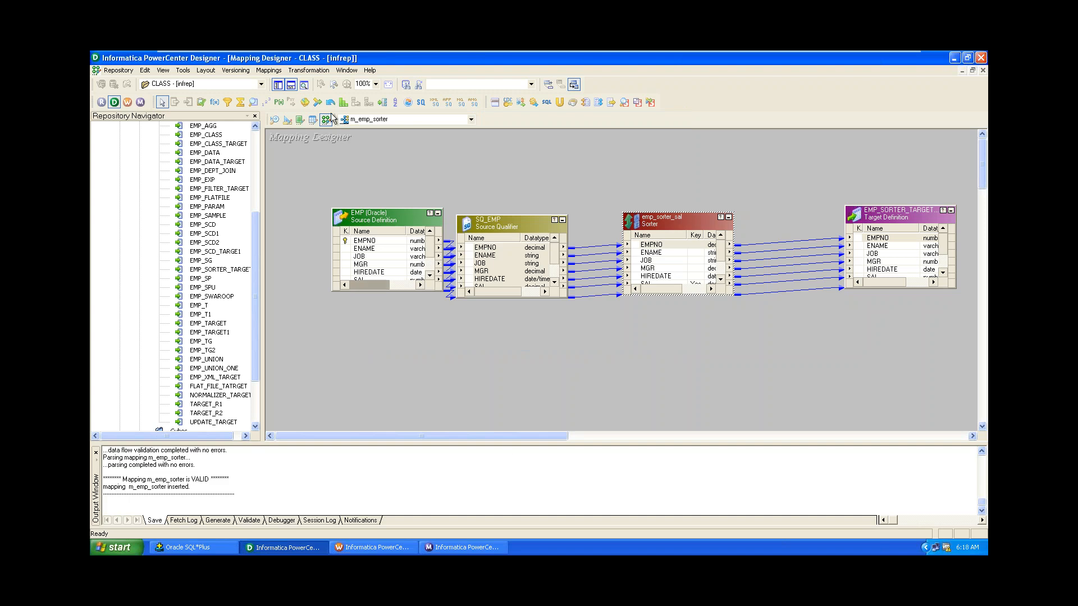
# Close the wkf_ROUTER_EMP workflow in Workflow Manager.
pyautogui.click(373, 548)
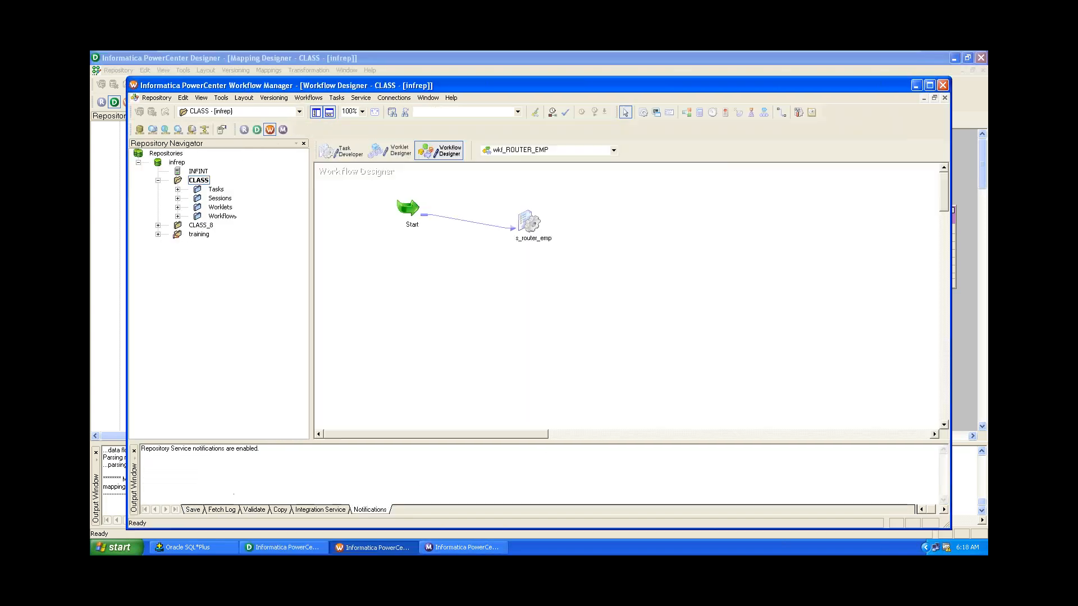
pyautogui.click(313, 98)
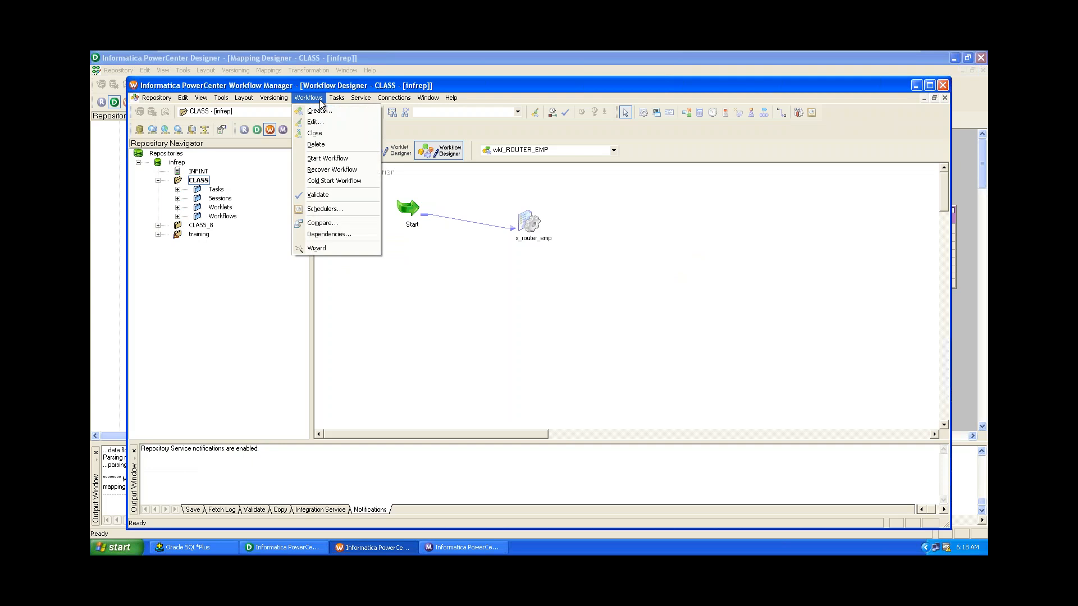
pyautogui.click(332, 133)
# Create a new workflow named wkf_sorter_emp with its Start task.
pyautogui.click(312, 97)
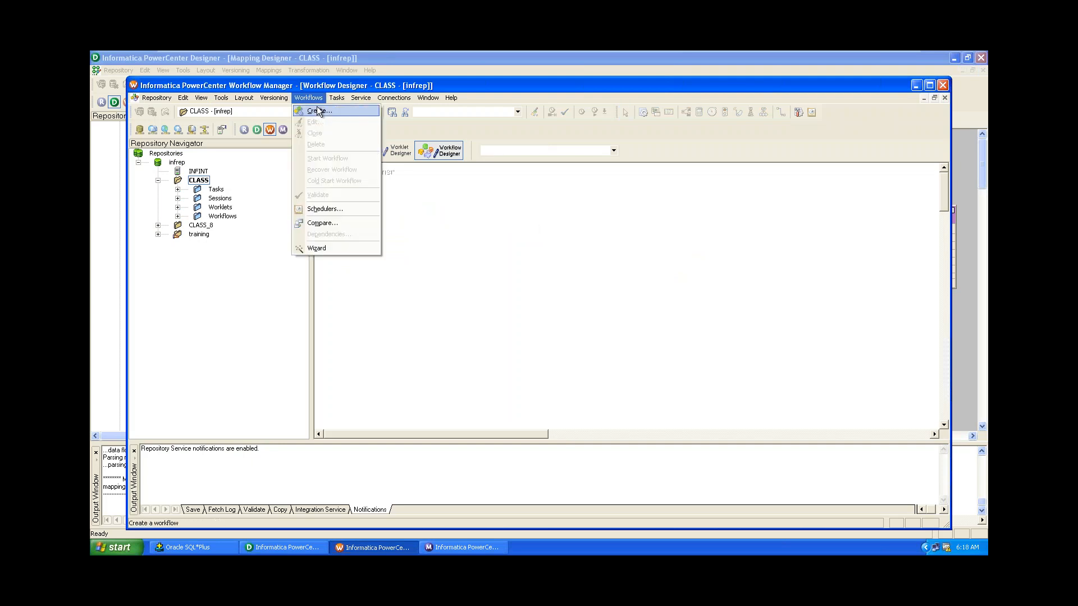
pyautogui.click(318, 111)
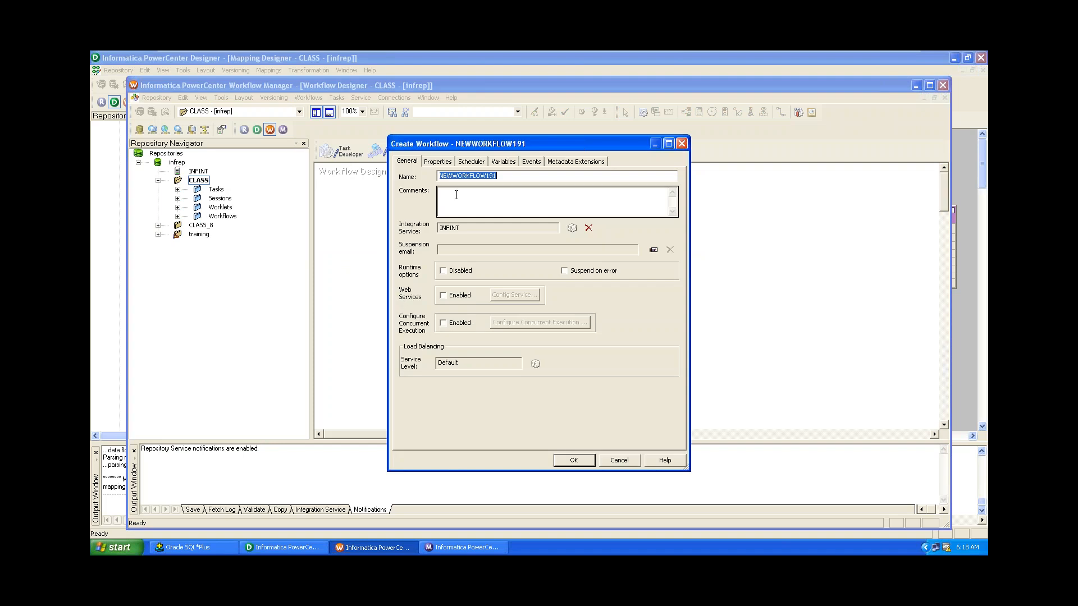
pyautogui.write('wkf_sorter_emp')
pyautogui.click(575, 465)
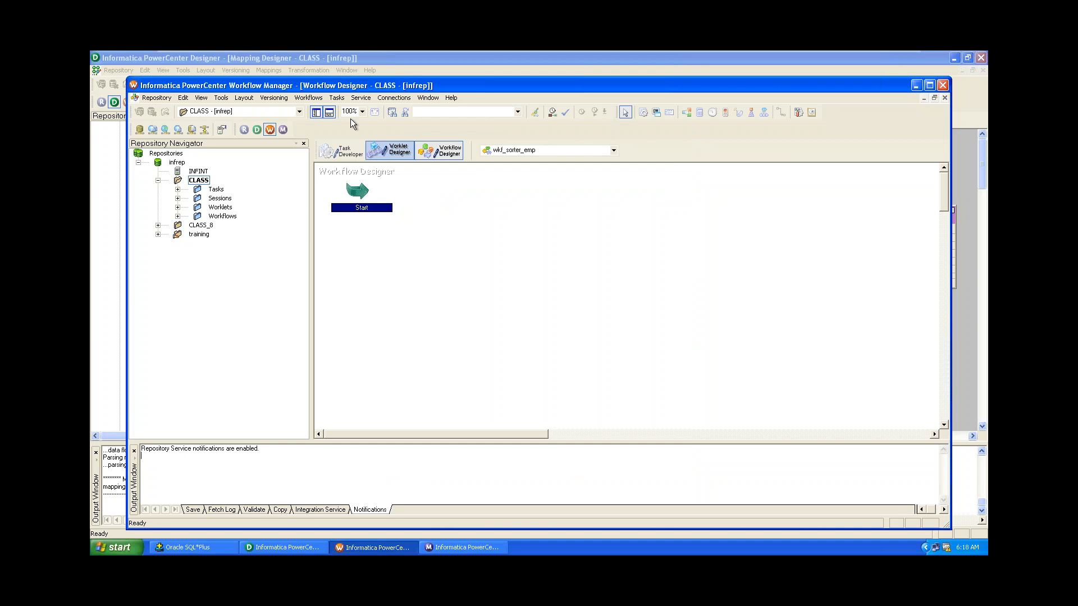
pyautogui.click(337, 98)
# Create a session task named s_sorter_emp.
pyautogui.click(347, 112)
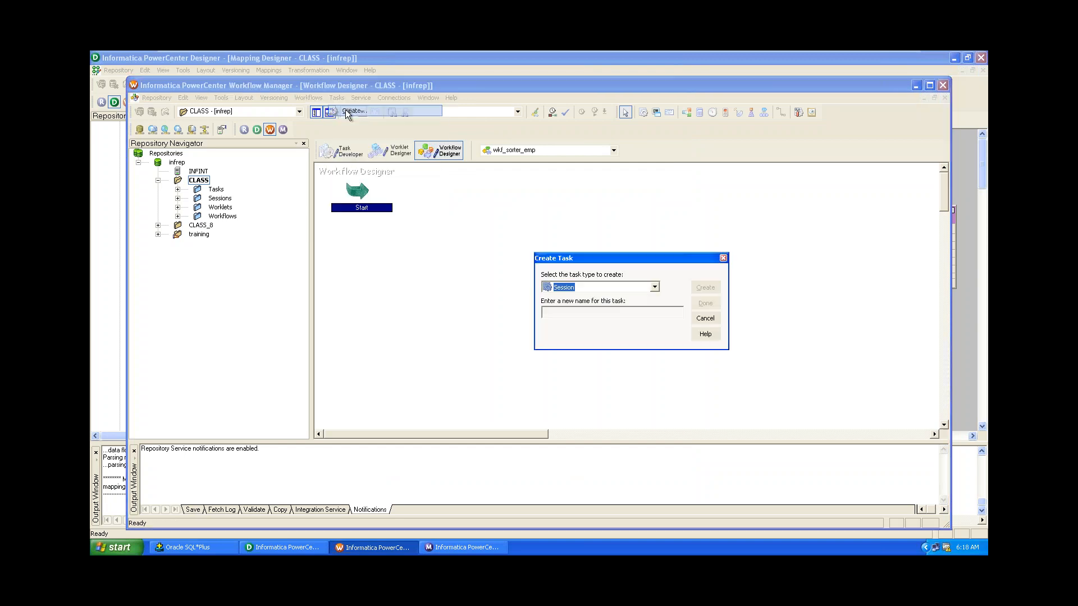
pyautogui.click(587, 311)
pyautogui.write('s_sorter')
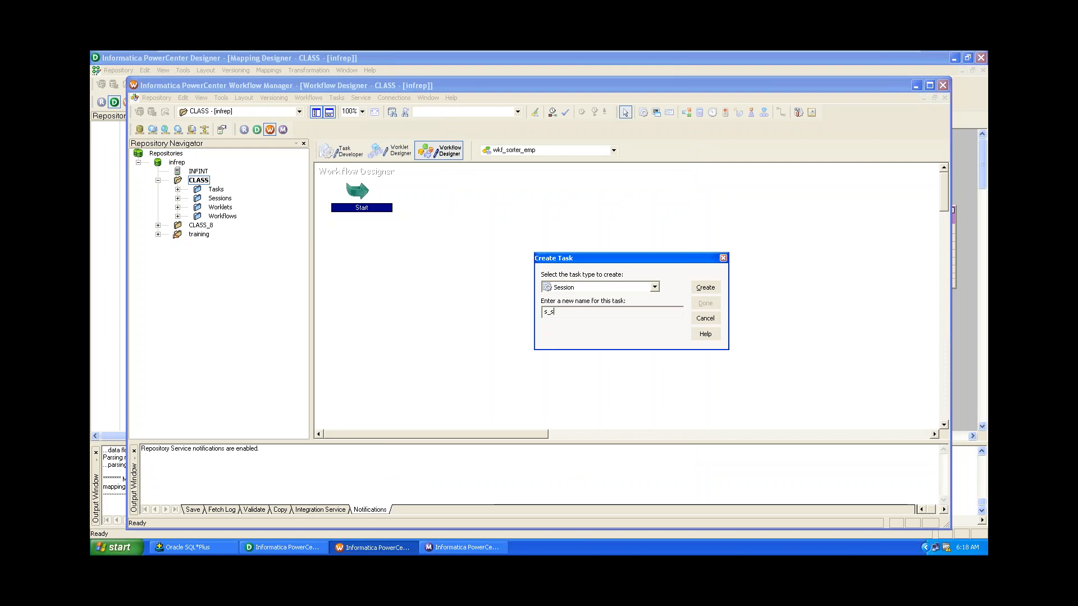
pyautogui.write('_emp')
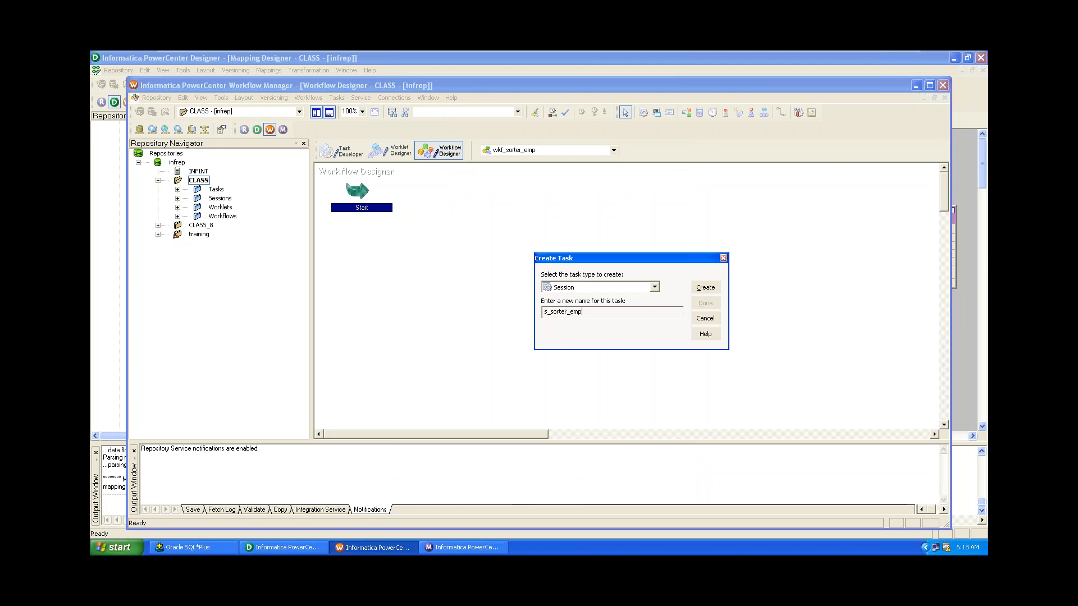
pyautogui.click(711, 290)
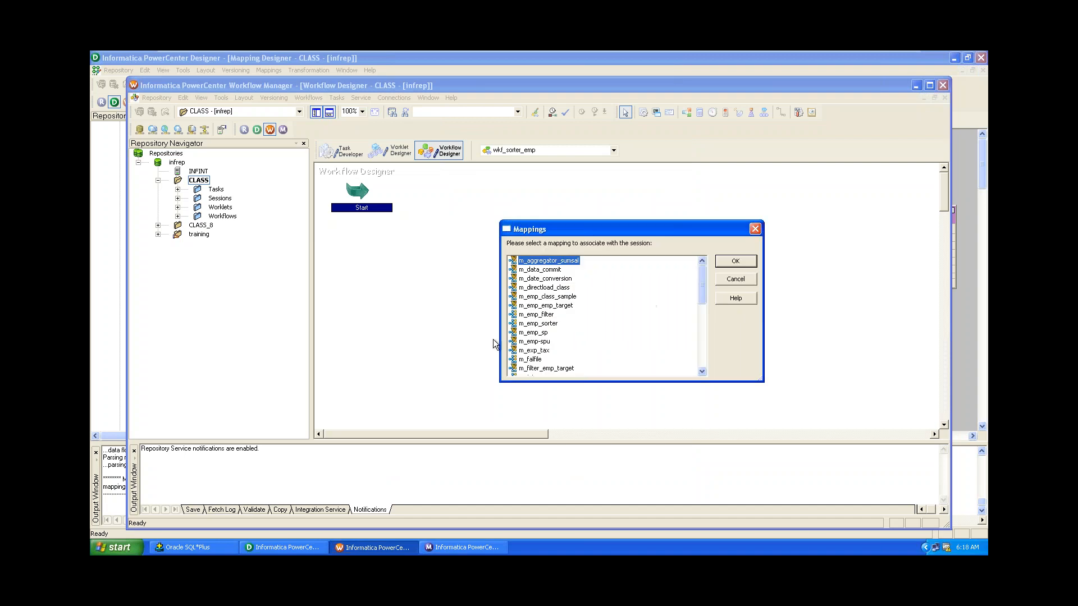
# Assign the m_emp_sorter mapping to the s_sorter_emp session and finish task creation.
pyautogui.click(286, 548)
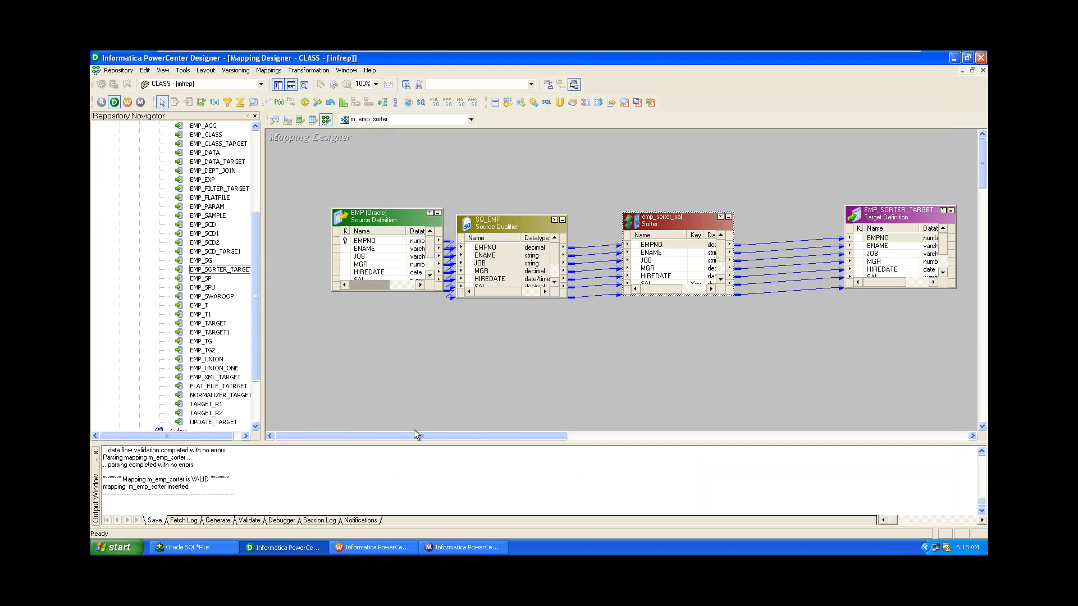
pyautogui.click(461, 547)
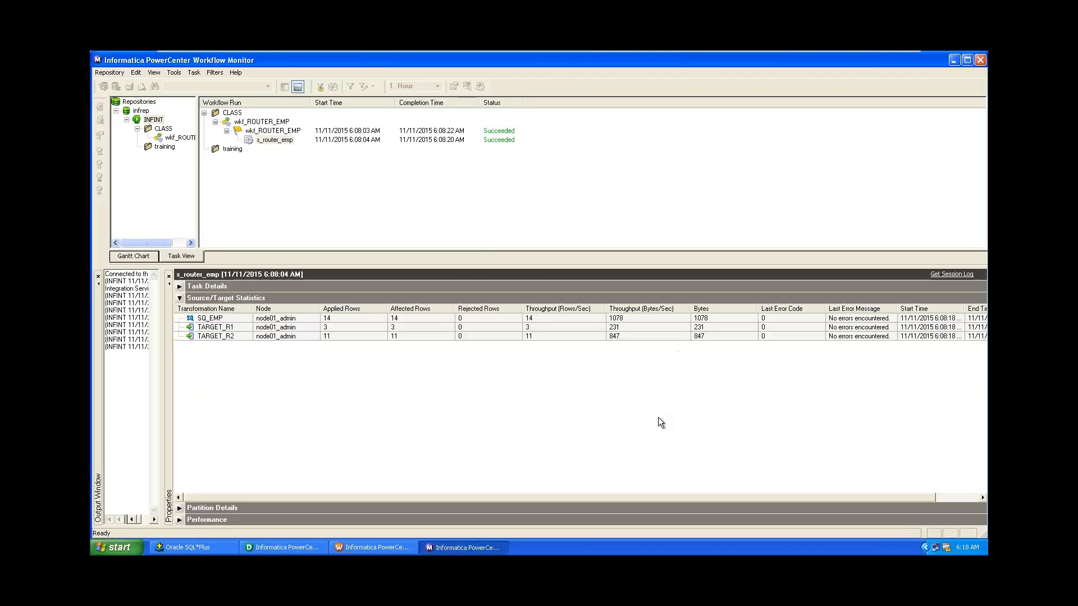
pyautogui.click(366, 549)
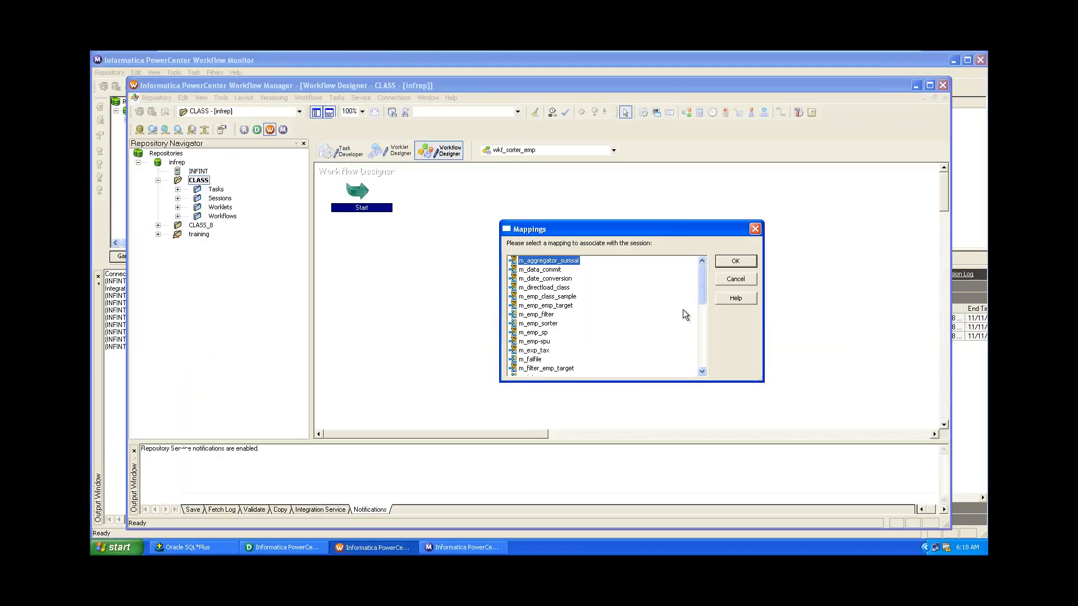
pyautogui.moveTo(701, 295)
pyautogui.mouseDown()
pyautogui.moveTo(712, 379)
pyautogui.moveTo(695, 288)
pyautogui.mouseUp()
pyautogui.click(545, 324)
pyautogui.click(723, 263)
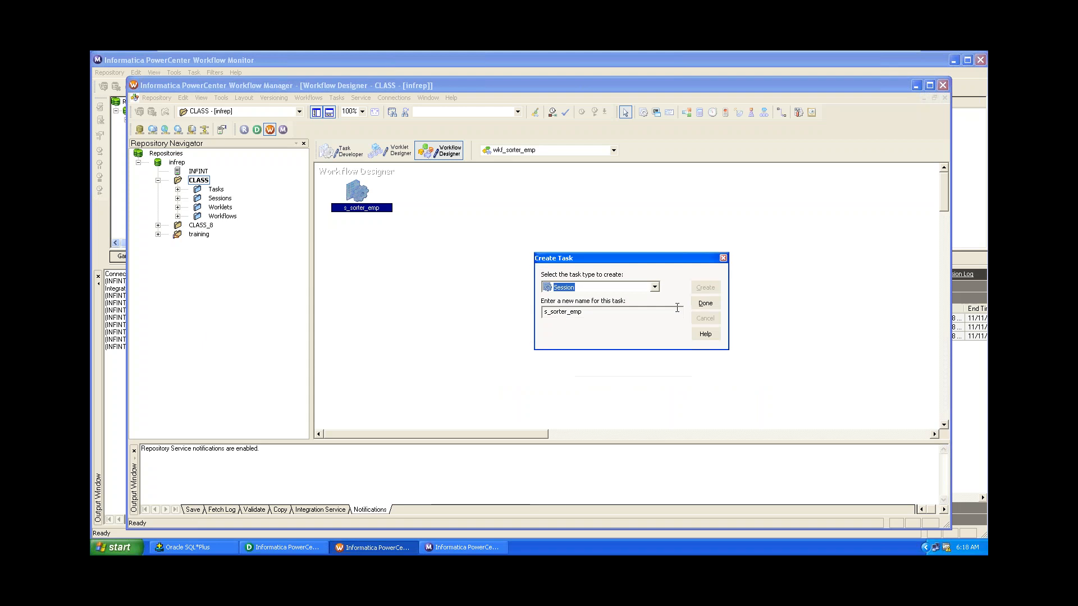
pyautogui.click(705, 304)
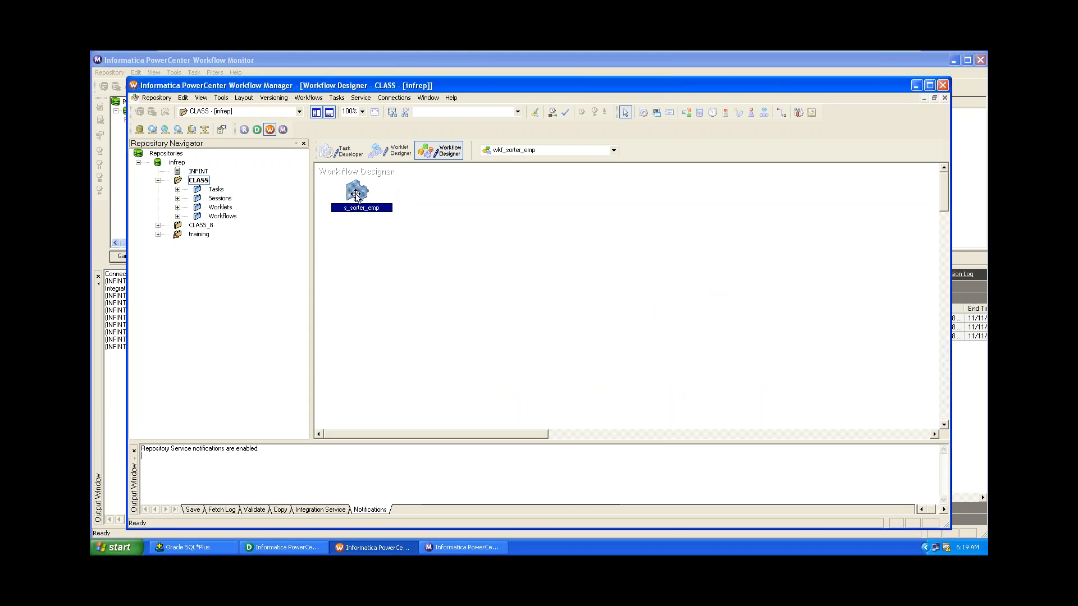
# Position s_sorter_emp below Start and link Start to the session.
pyautogui.moveTo(362, 194); pyautogui.dragTo(460, 231)
pyautogui.click(781, 113)
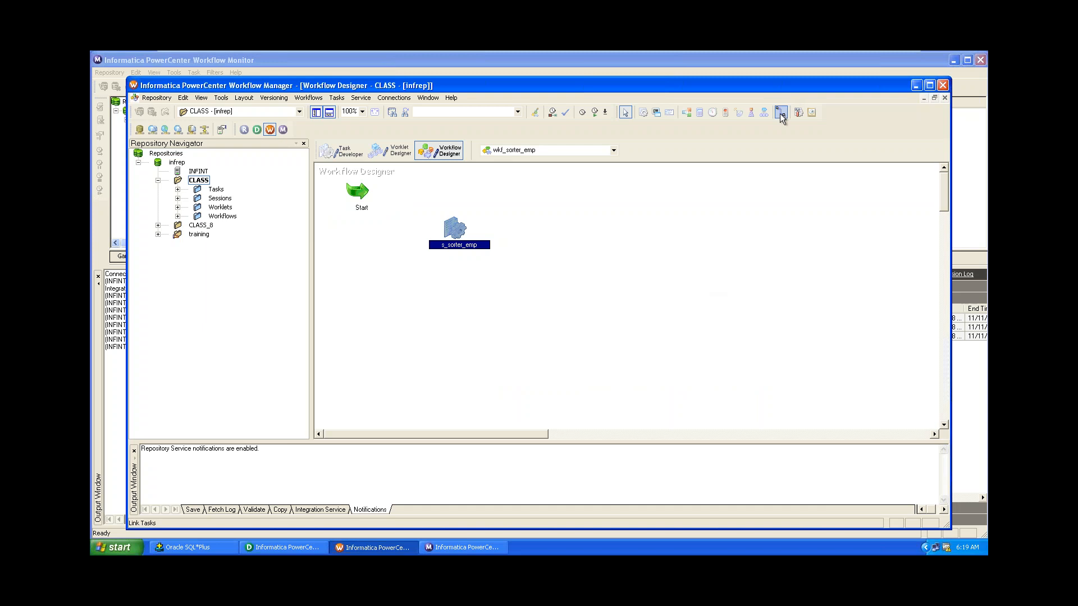
pyautogui.moveTo(352, 192); pyautogui.dragTo(455, 229)
# Set EMP_SORTER_TARGET's target load type to Normal in s_sorter_emp and save the workflow.
pyautogui.doubleClick(455, 229)
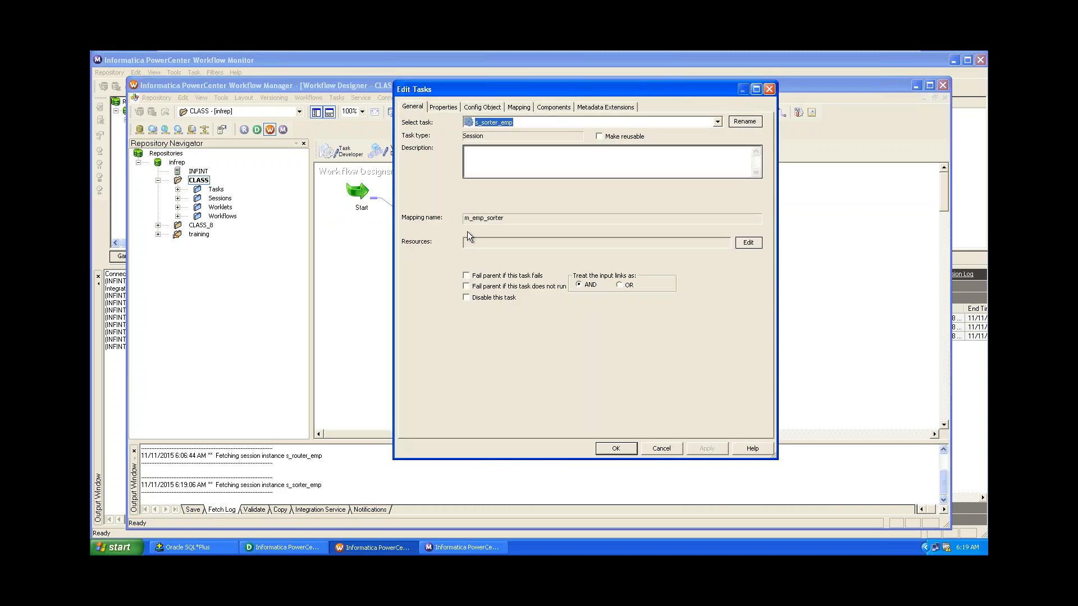
pyautogui.click(518, 107)
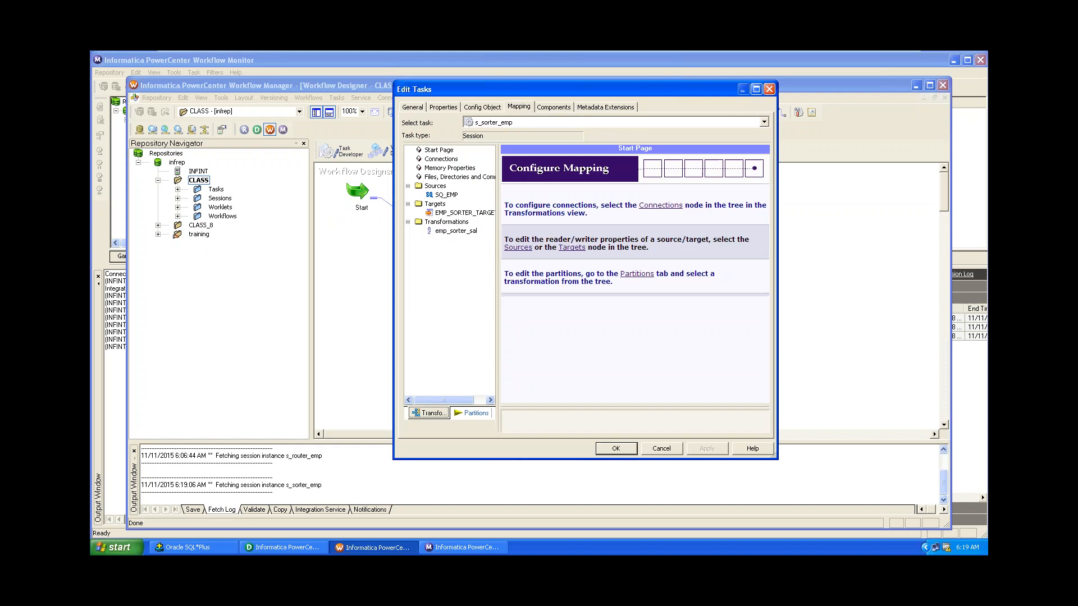
pyautogui.click(453, 199)
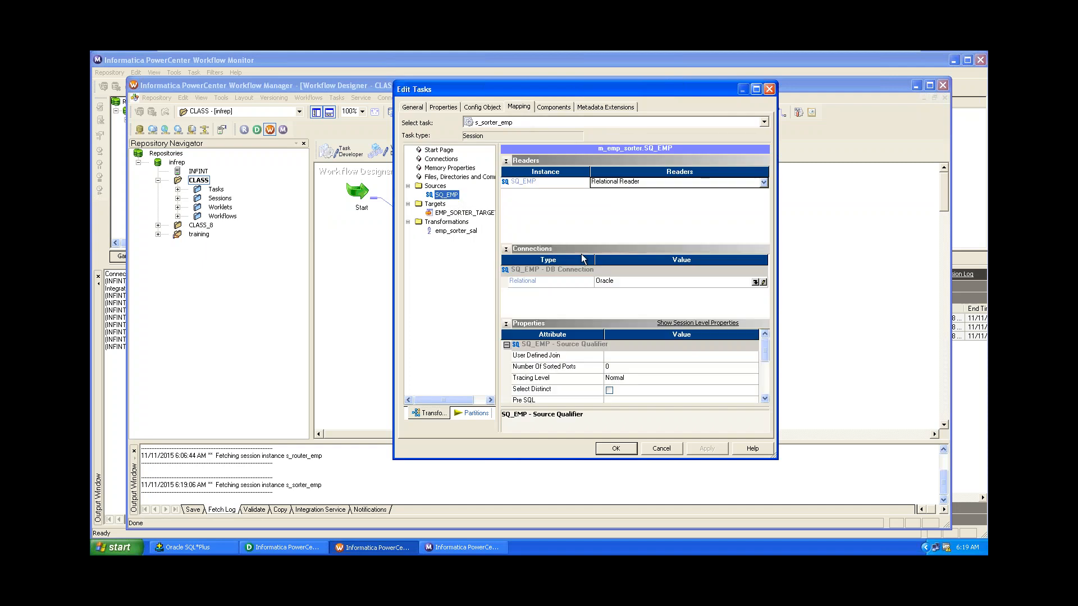
pyautogui.click(442, 204)
pyautogui.click(449, 213)
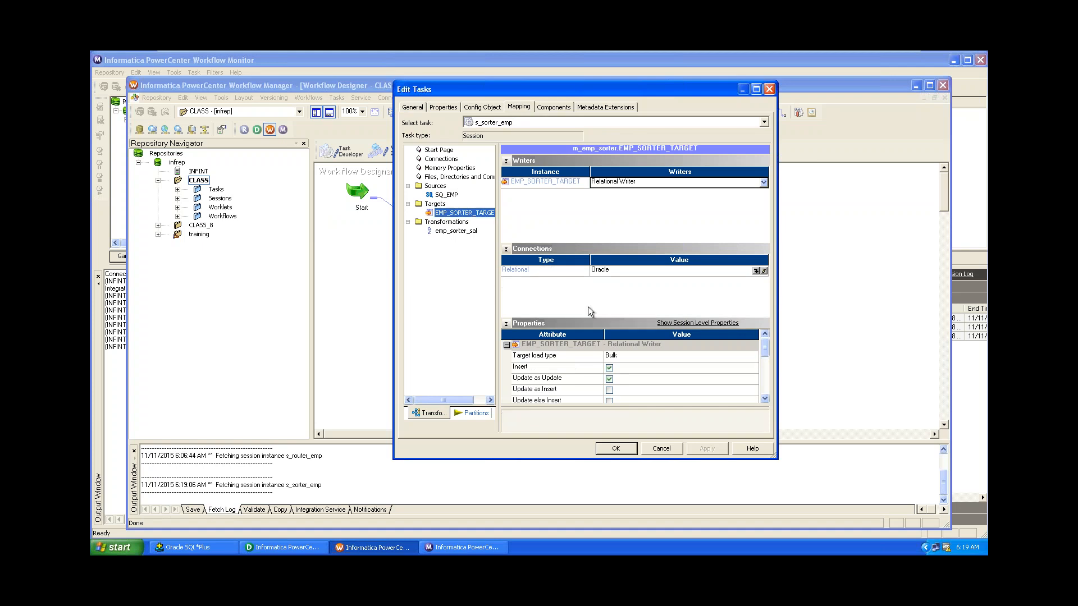
pyautogui.click(664, 356)
pyautogui.click(666, 368)
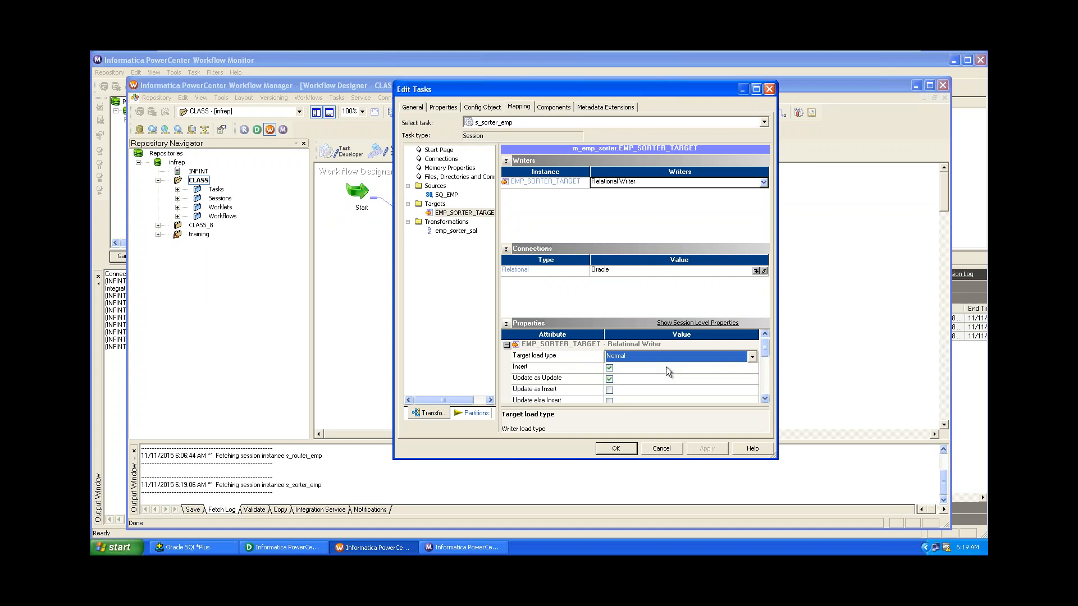
pyautogui.click(616, 447)
pyautogui.hotkey('ctrl', 's')
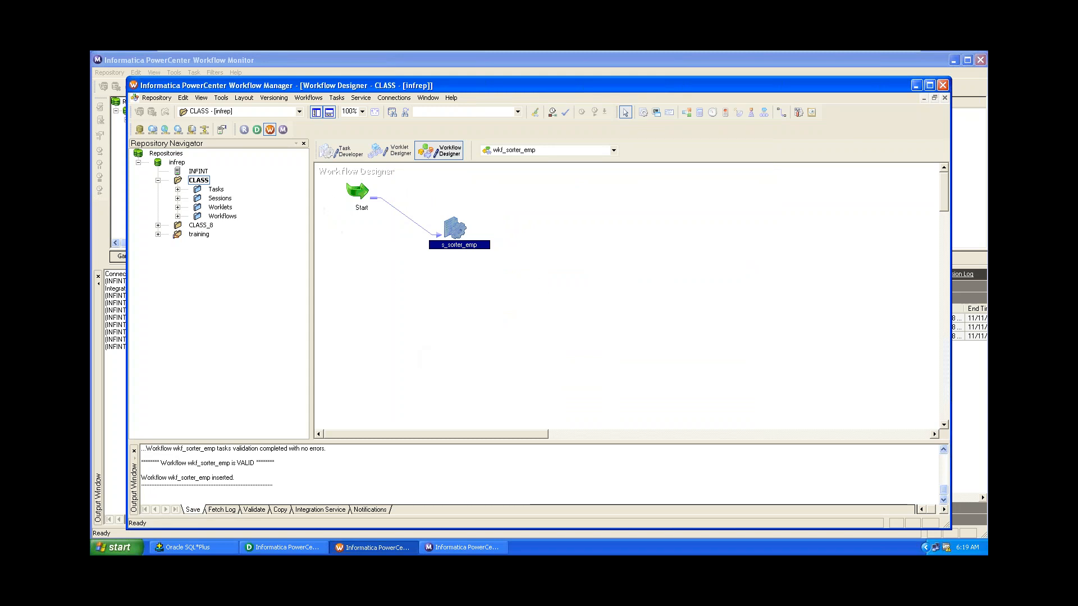
pyautogui.click(308, 98)
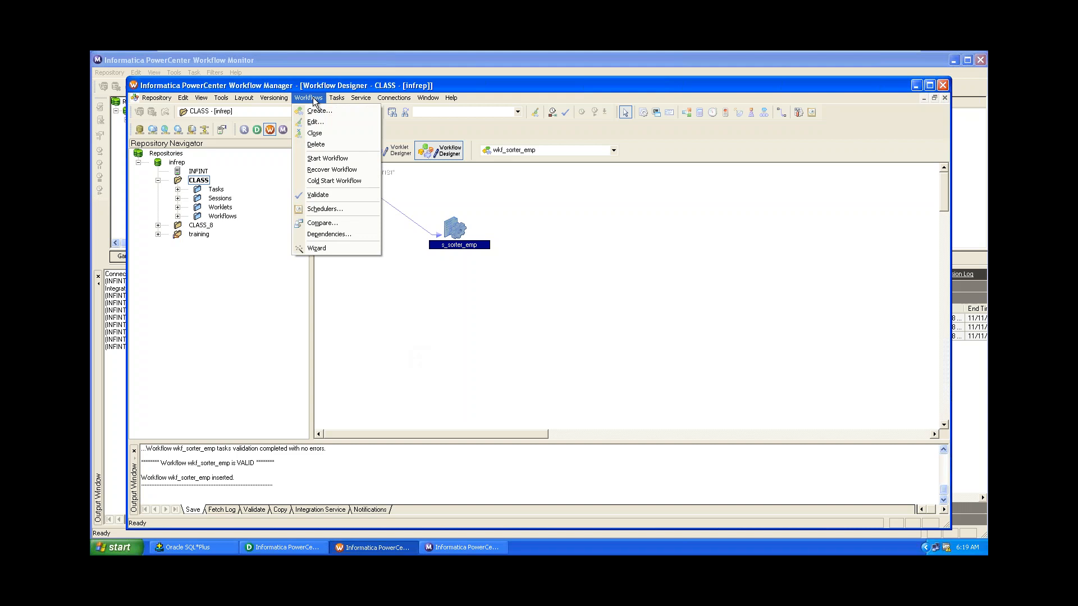
# Start wkf_sorter_emp and view s_sorter_emp's statistics: succeeded with 14 target rows loaded.
pyautogui.click(339, 156)
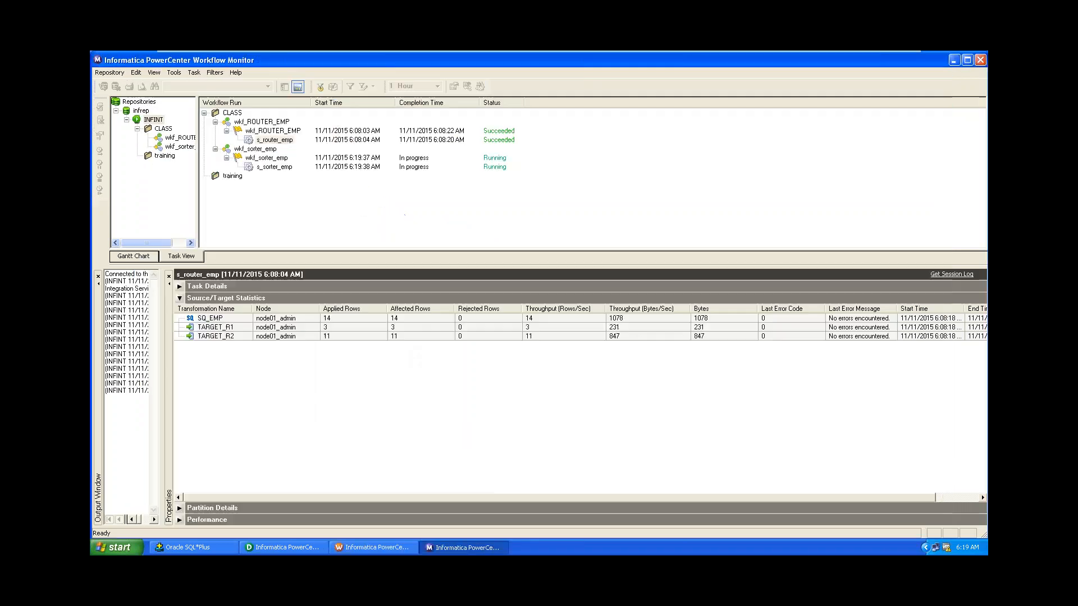
pyautogui.click(273, 167)
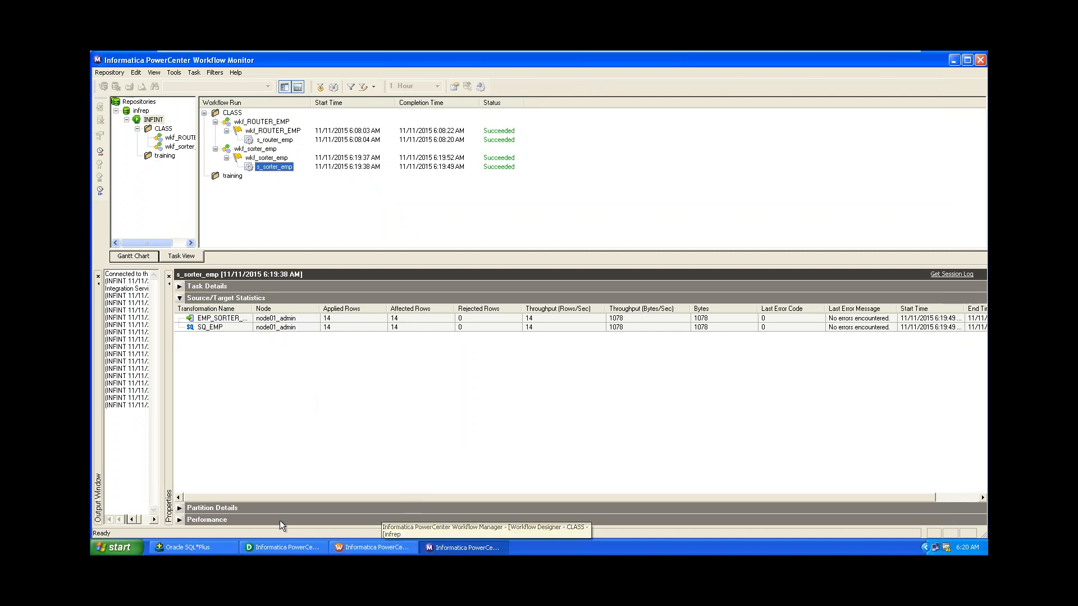
# Run 'select * from emp_sorter_target;' in SQL*Plus, showing 14 rows ordered by SAL ascending.
pyautogui.click(201, 549)
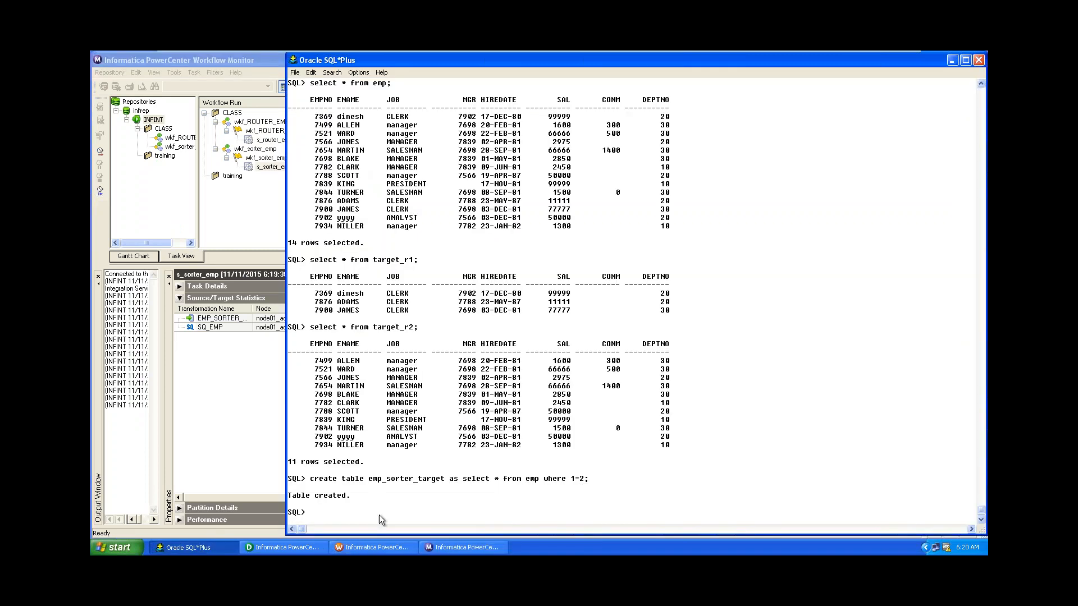
pyautogui.write('select * from emp_sorter_target;')
pyautogui.press('Return')
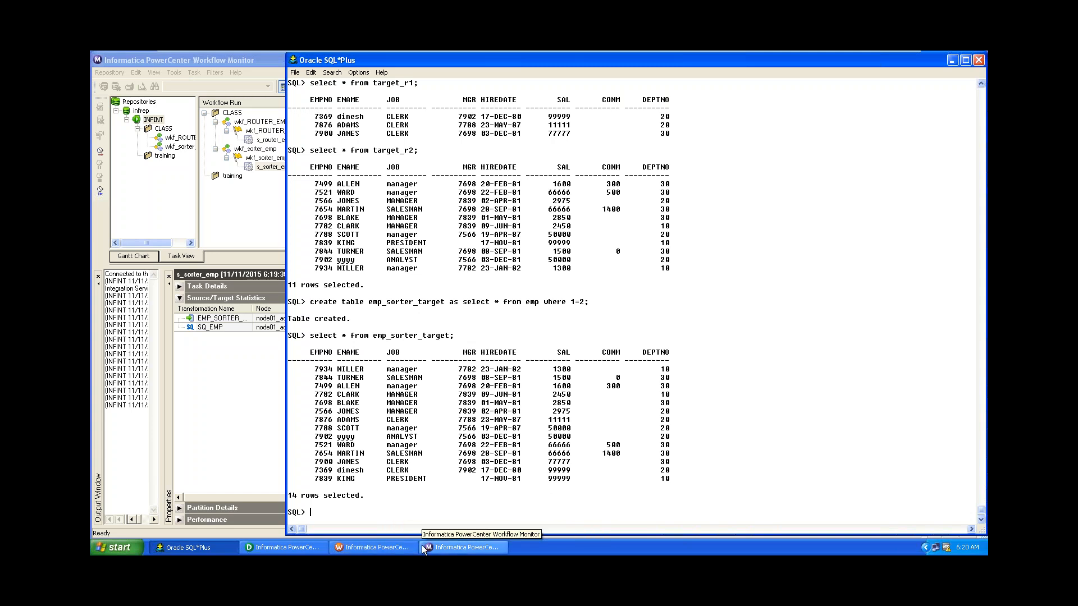
pyautogui.click(282, 547)
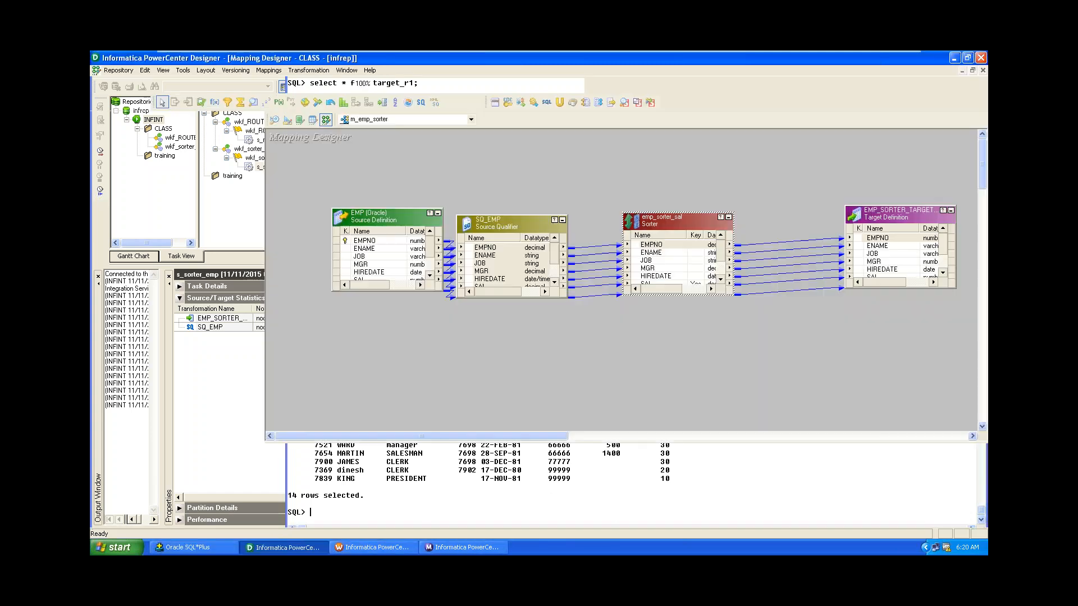
pyautogui.click(283, 547)
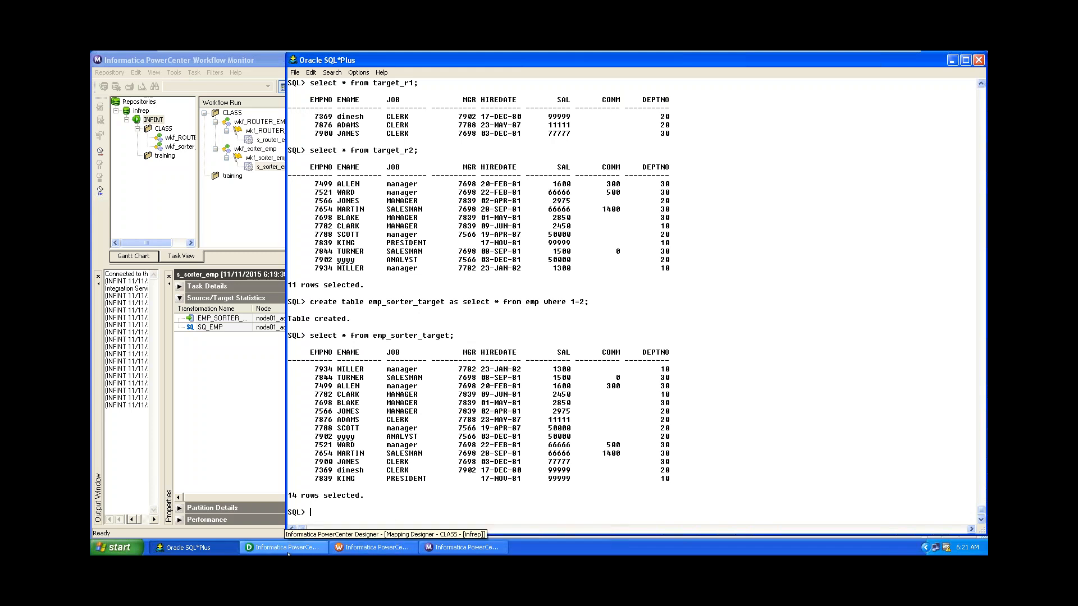
# Open and close s_sorter_emp's session settings unchanged, then return to the m_emp_sorter mapping in Designer.
pyautogui.click(361, 553)
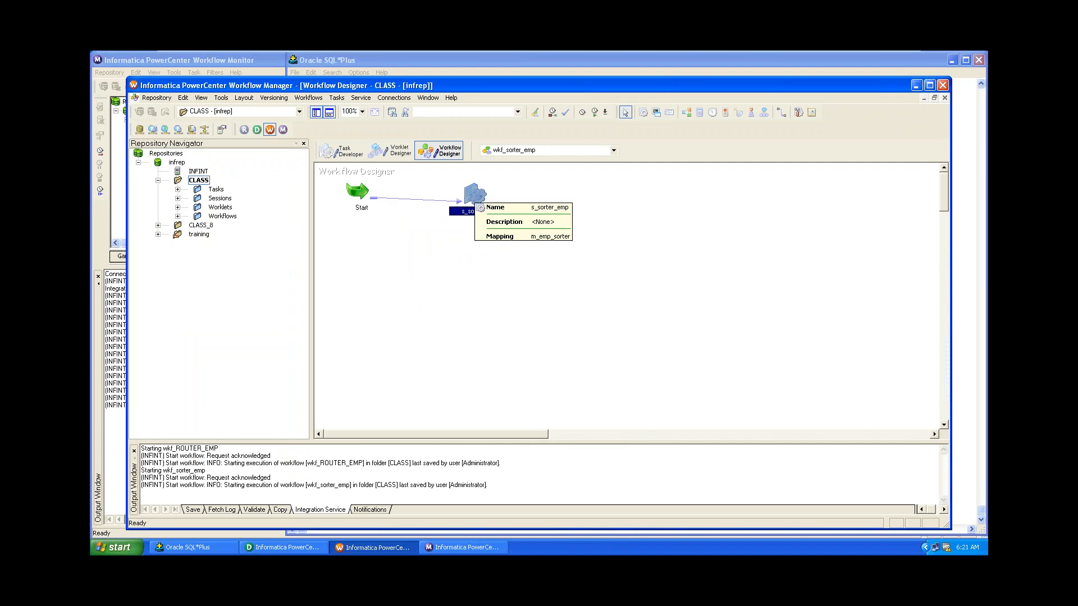
pyautogui.doubleClick(456, 228)
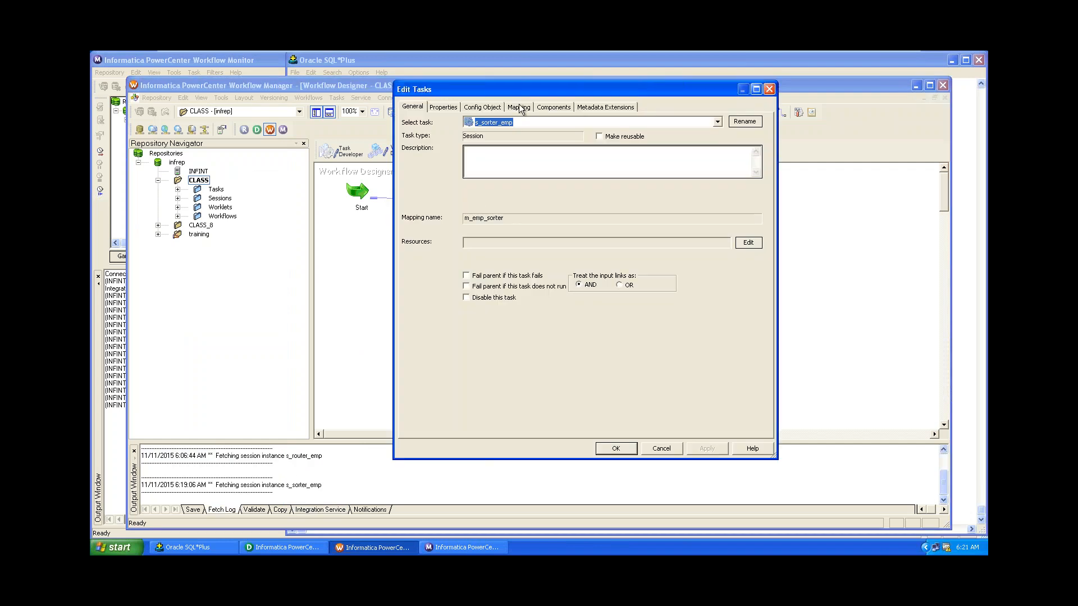
pyautogui.click(769, 89)
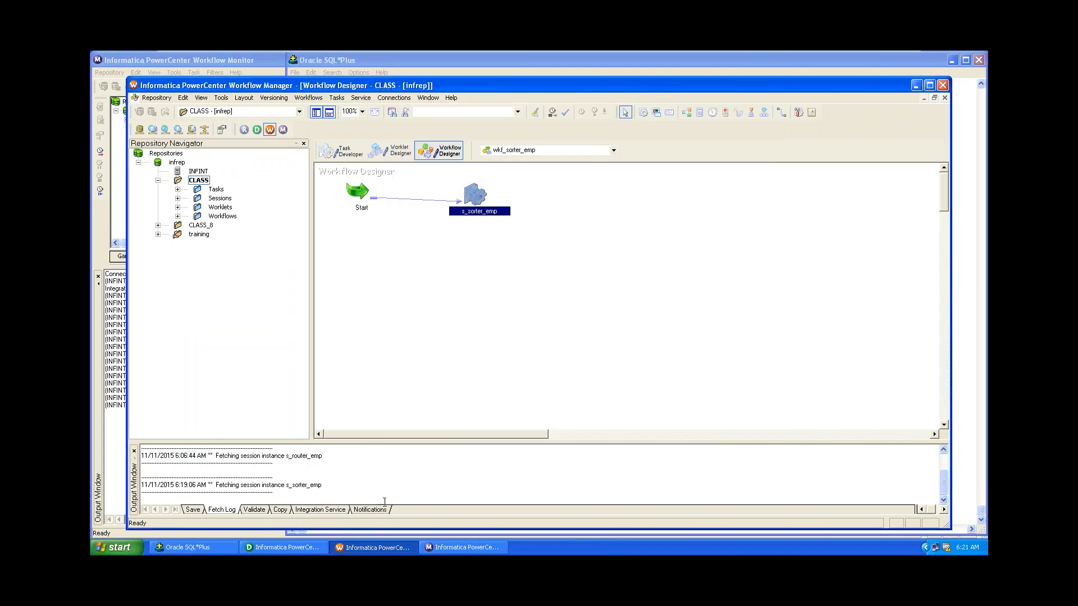
pyautogui.click(283, 548)
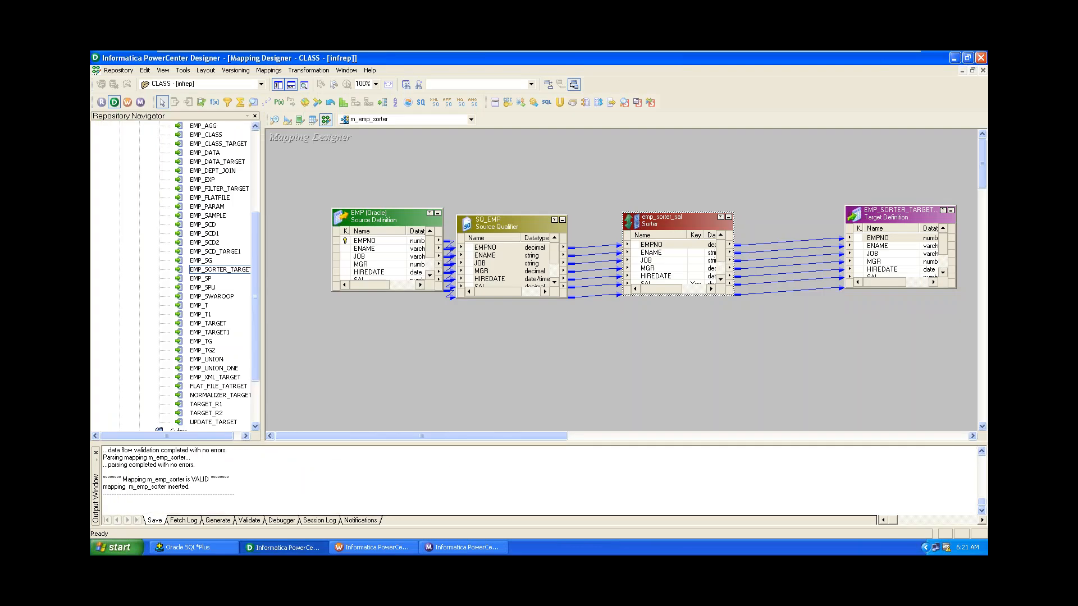
# Check Distinct in the emp_sorter_sal Sorter's properties and apply the change.
pyautogui.doubleClick(661, 221)
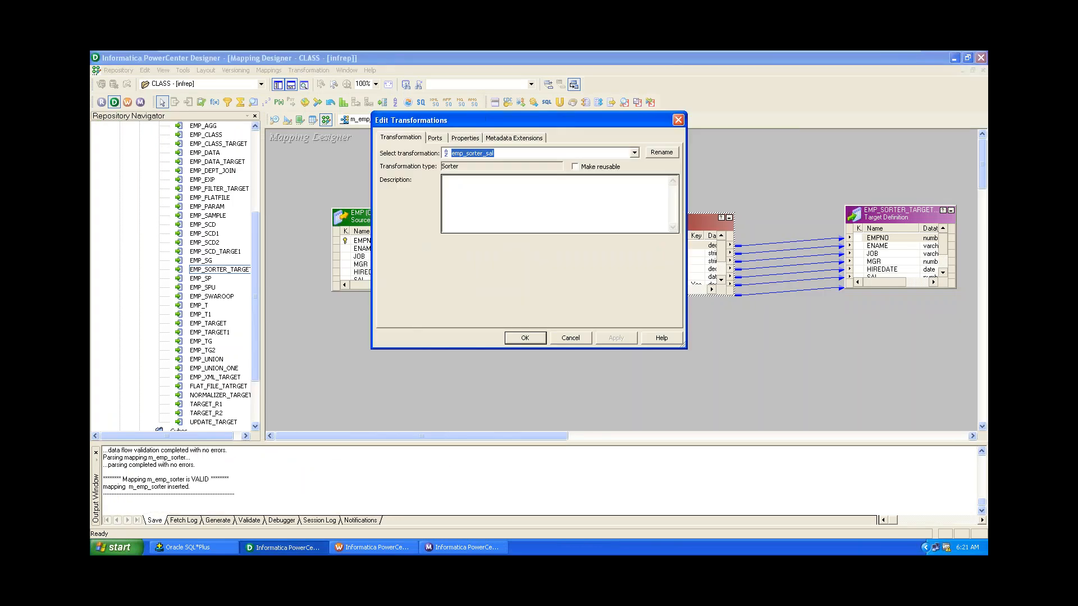
pyautogui.click(466, 139)
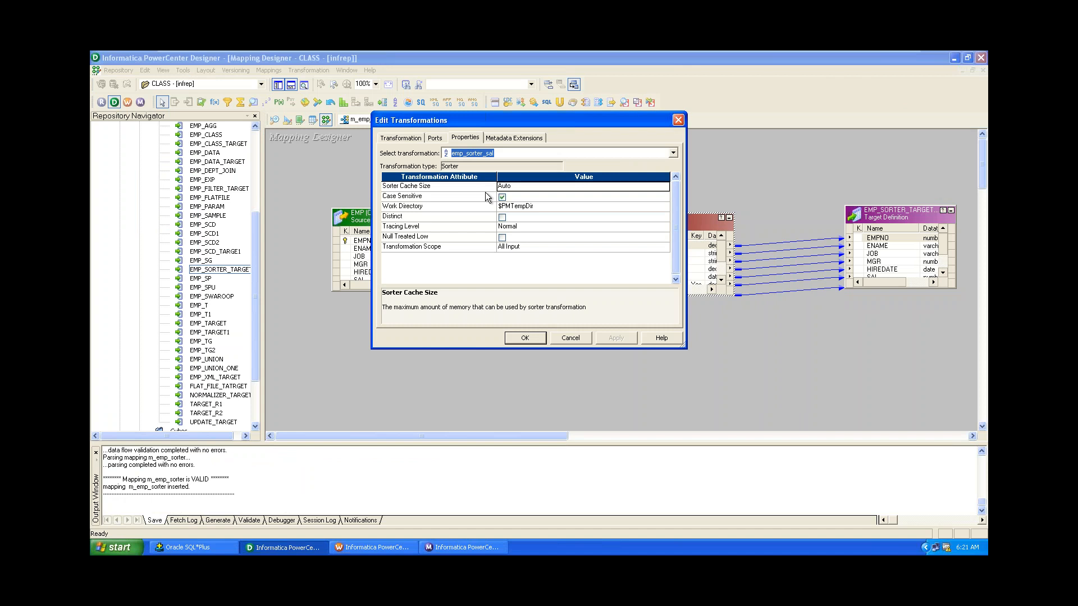
pyautogui.click(503, 218)
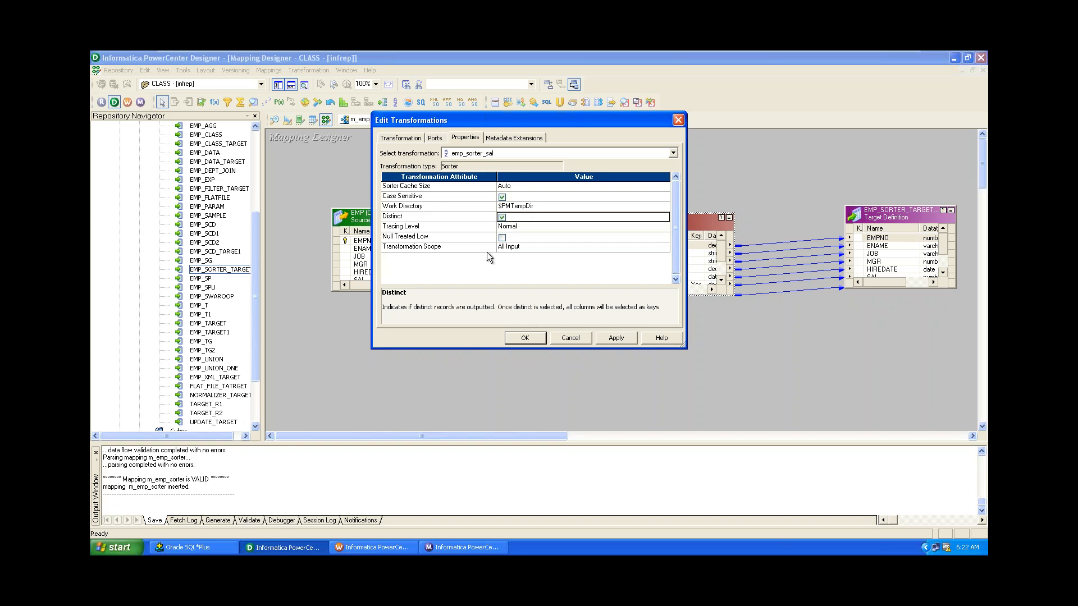
pyautogui.click(436, 138)
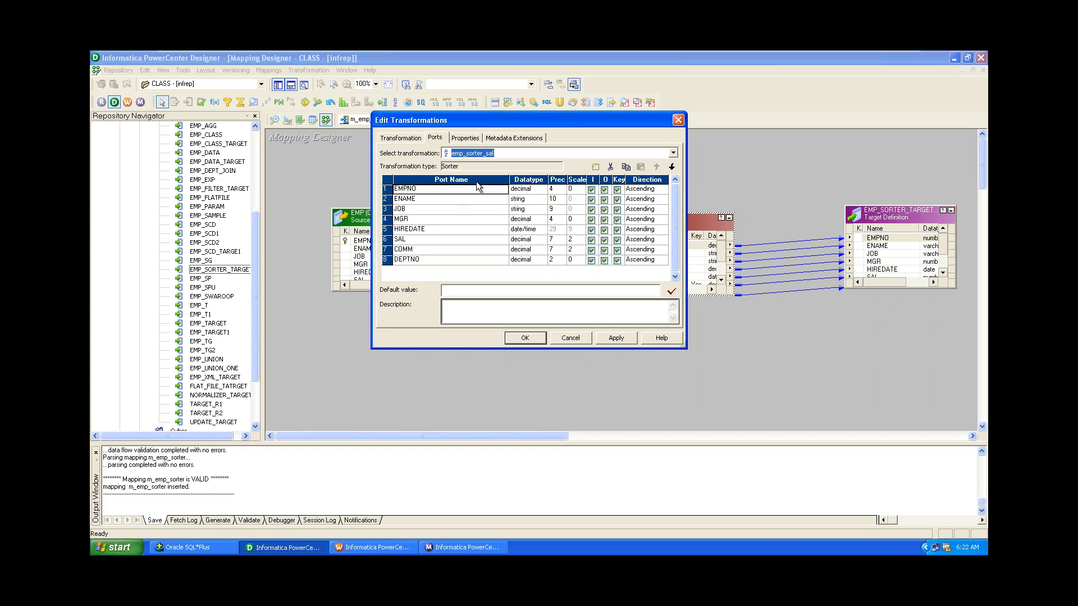
pyautogui.click(464, 138)
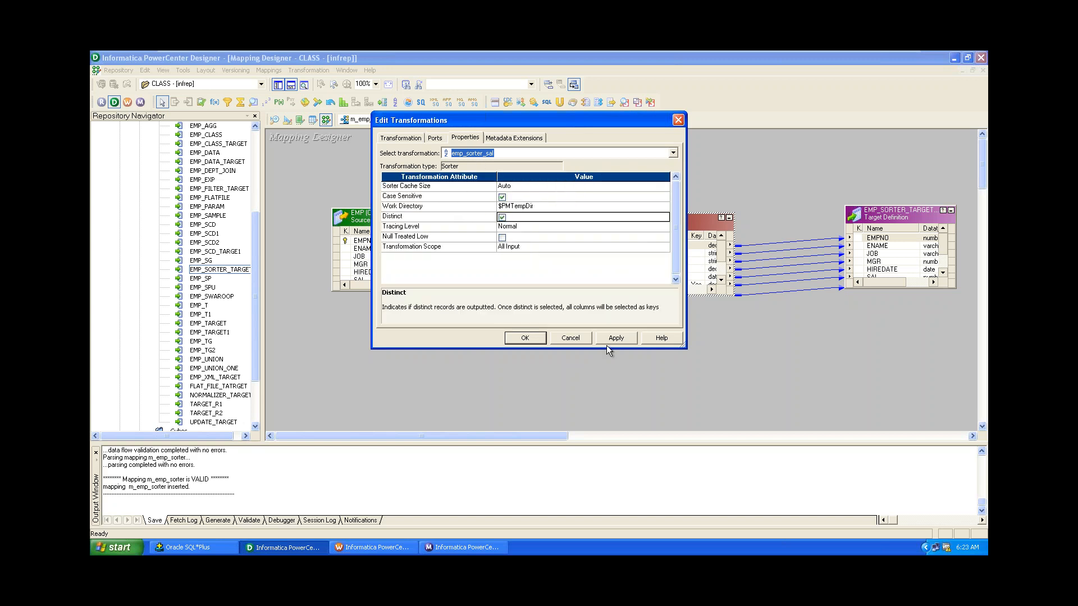
pyautogui.click(611, 338)
pyautogui.click(525, 338)
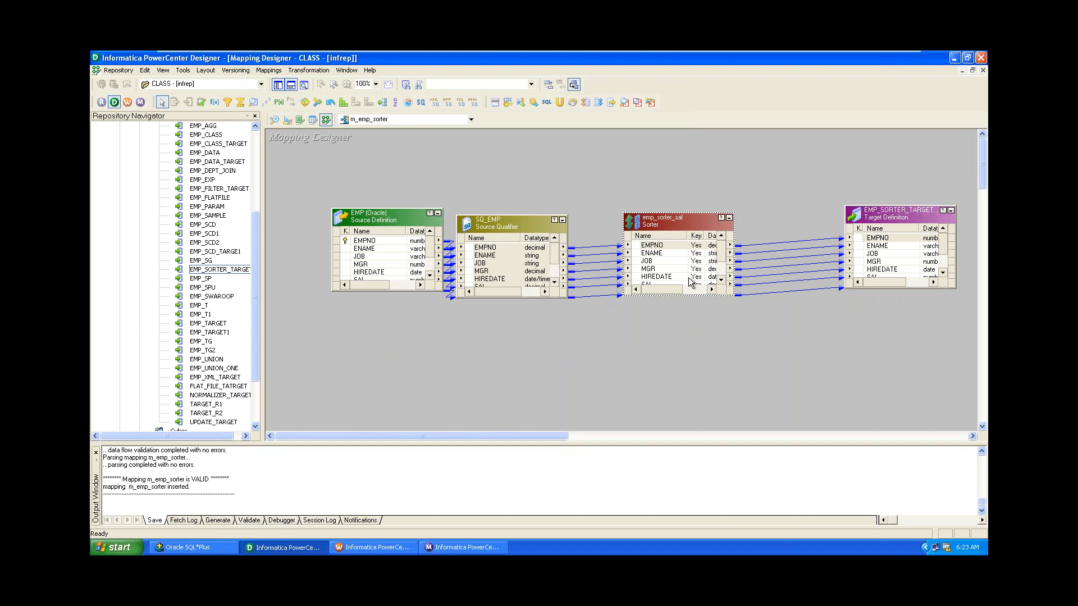
# Save the m_emp_sorter mapping and validate the s_sorter_emp session in Workflow Manager.
pyautogui.hotkey('ctrl', 's')
pyautogui.click(378, 549)
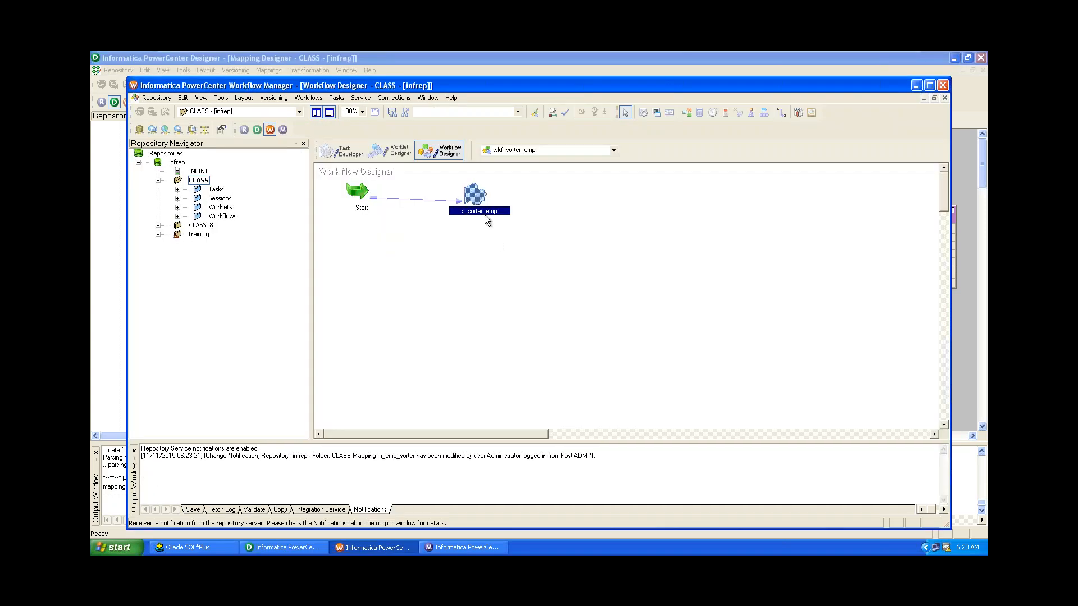
pyautogui.doubleClick(470, 182)
pyautogui.rightClick(470, 191)
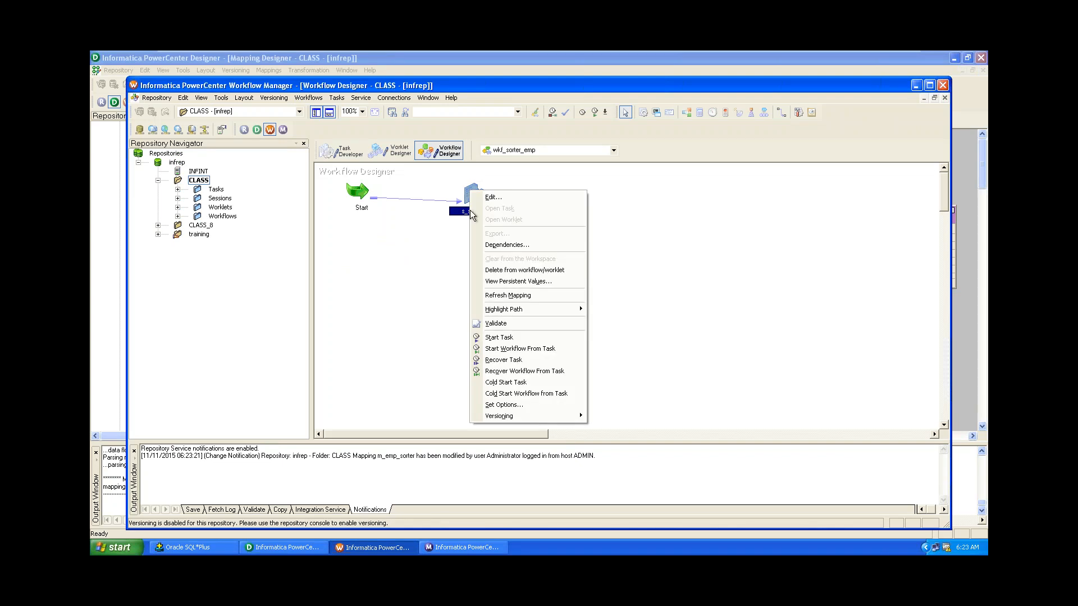
pyautogui.click(496, 324)
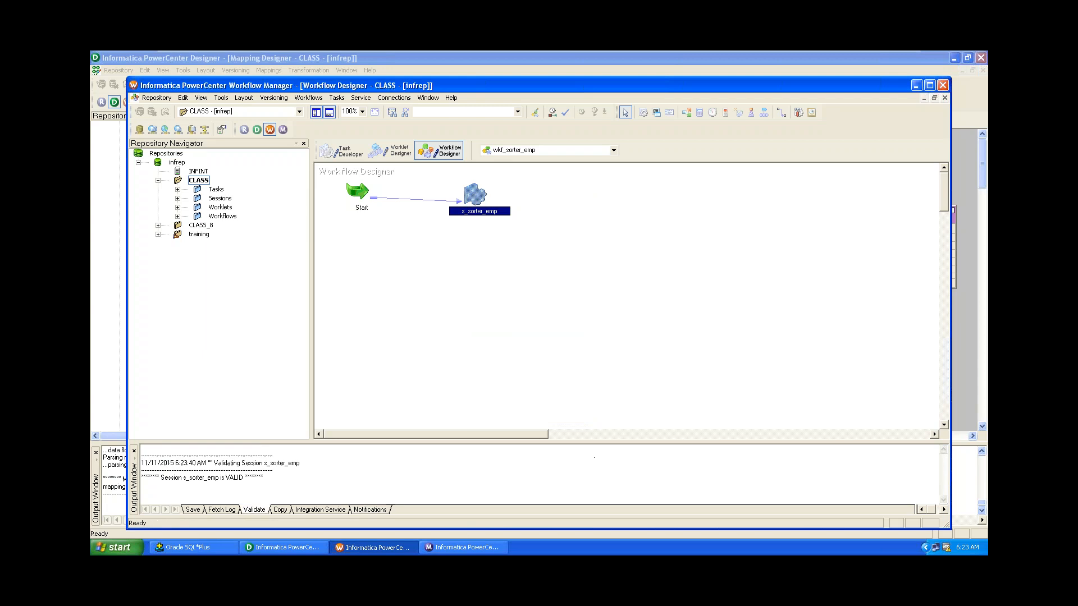
pyautogui.click(484, 242)
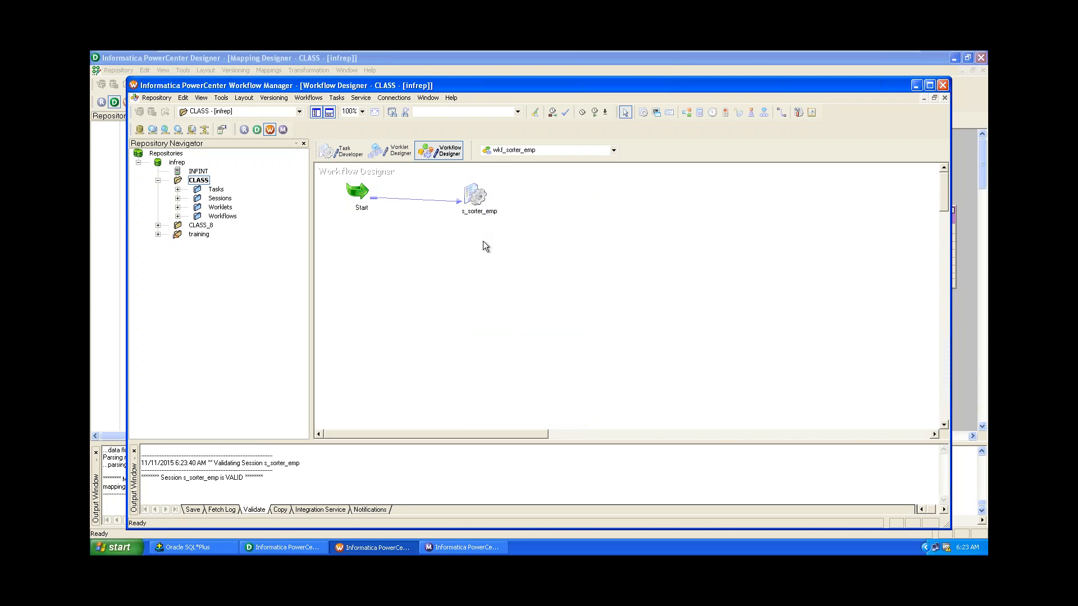
# Refresh s_sorter_emp's mapping and save the wkf_sorter_emp workflow.
pyautogui.rightClick(471, 194)
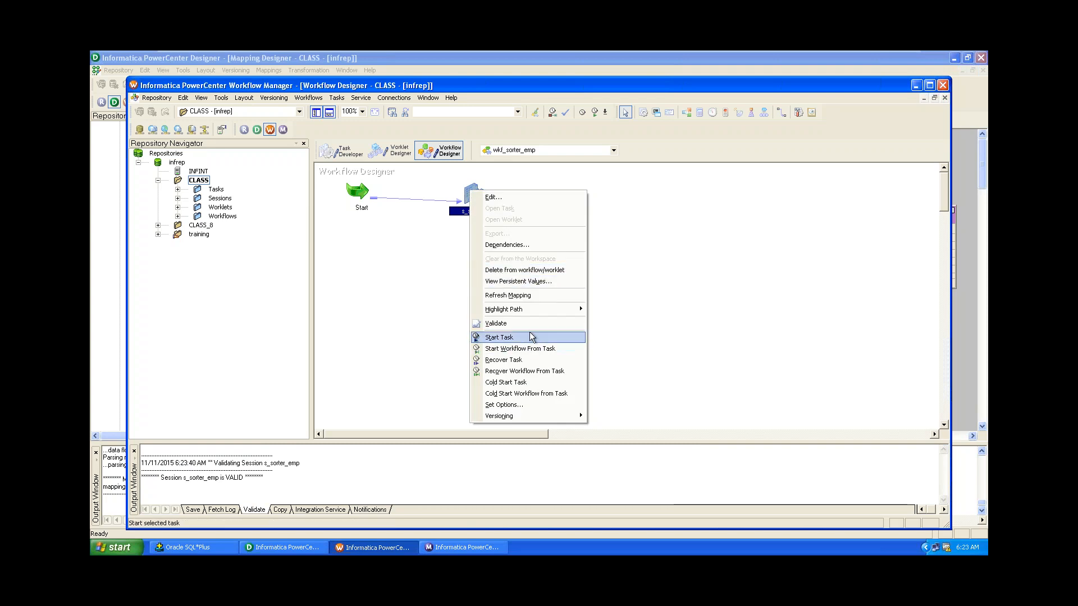
pyautogui.click(522, 296)
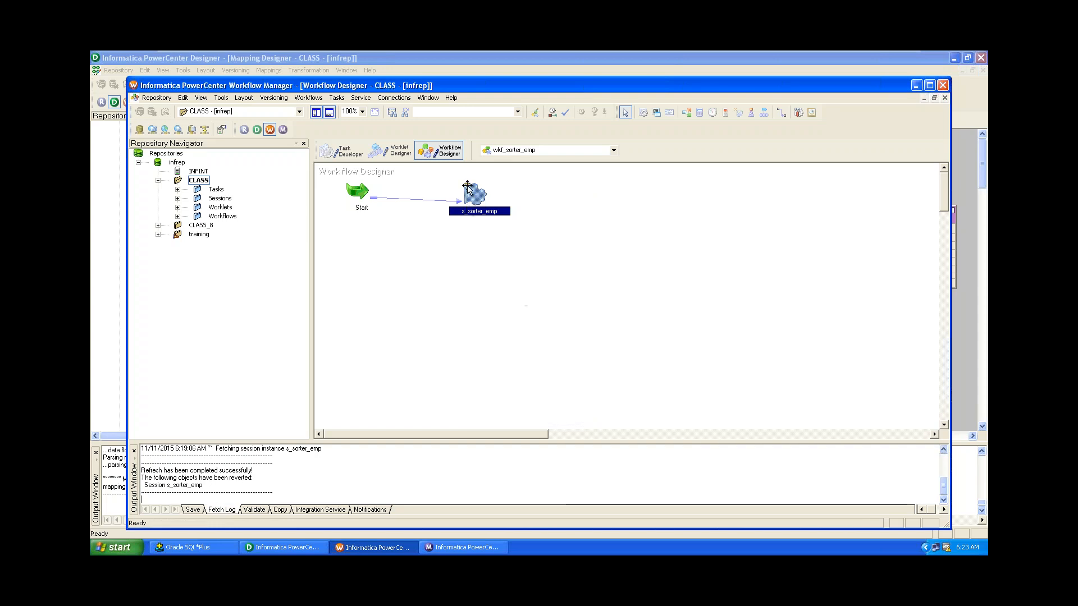
pyautogui.moveTo(467, 187)
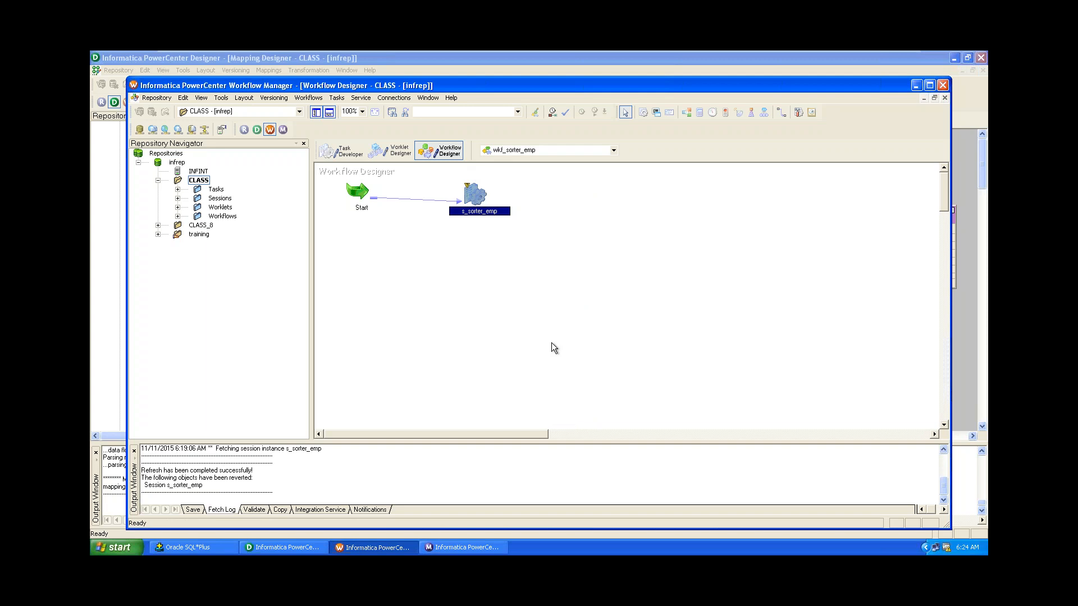
pyautogui.hotkey('ctrl', 's')
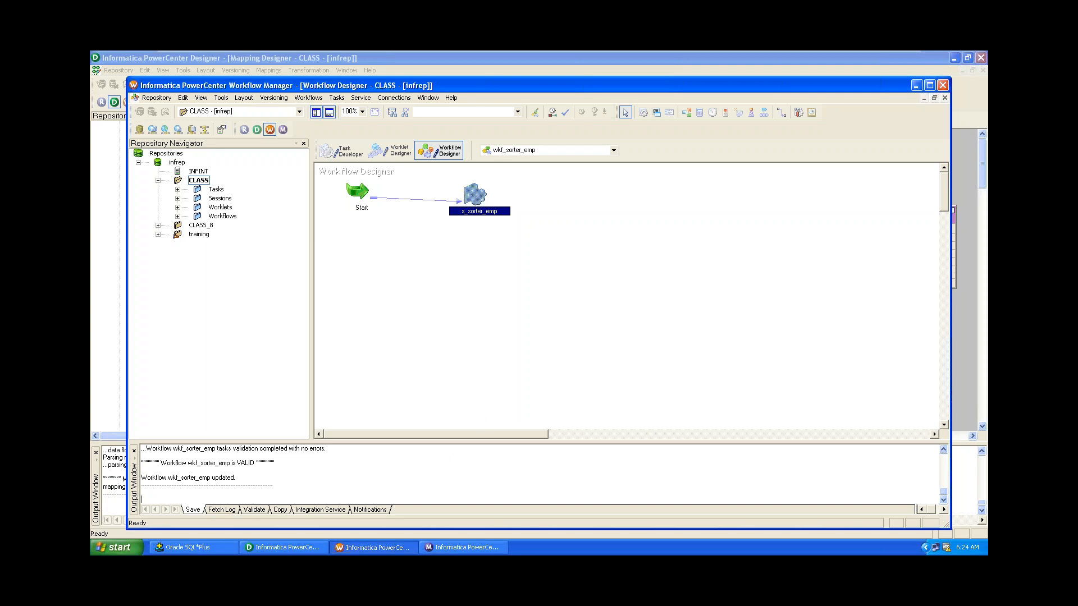
# Run 'insert into emp as select * from emp ;' in SQL*Plus, which fails.
pyautogui.click(185, 547)
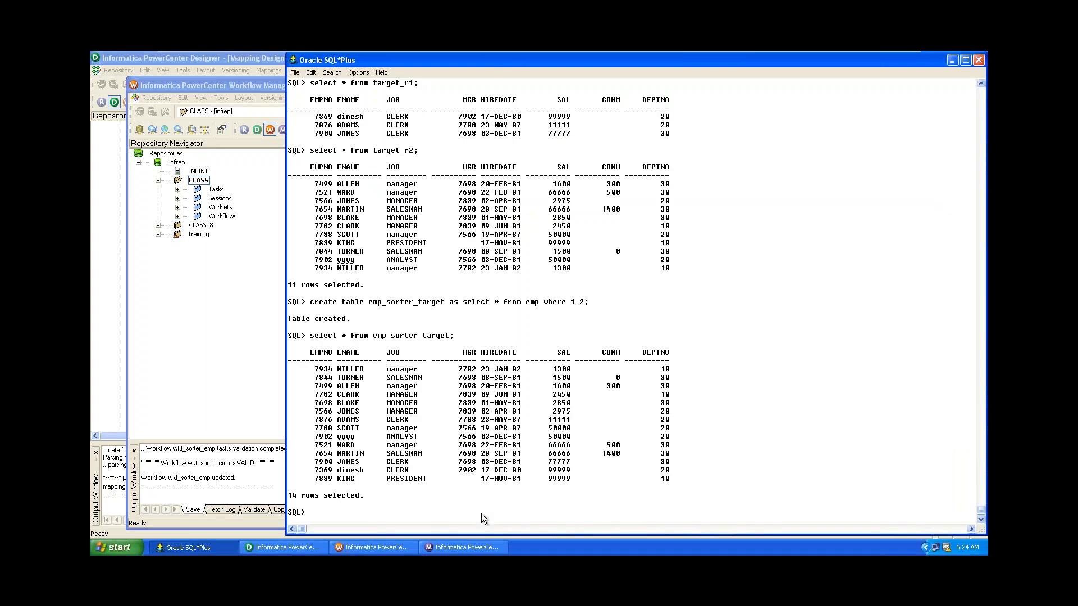
pyautogui.write('insert into emp')
pyautogui.press('BackSpace')
pyautogui.write('as select * from emp ;')
pyautogui.press('Return')
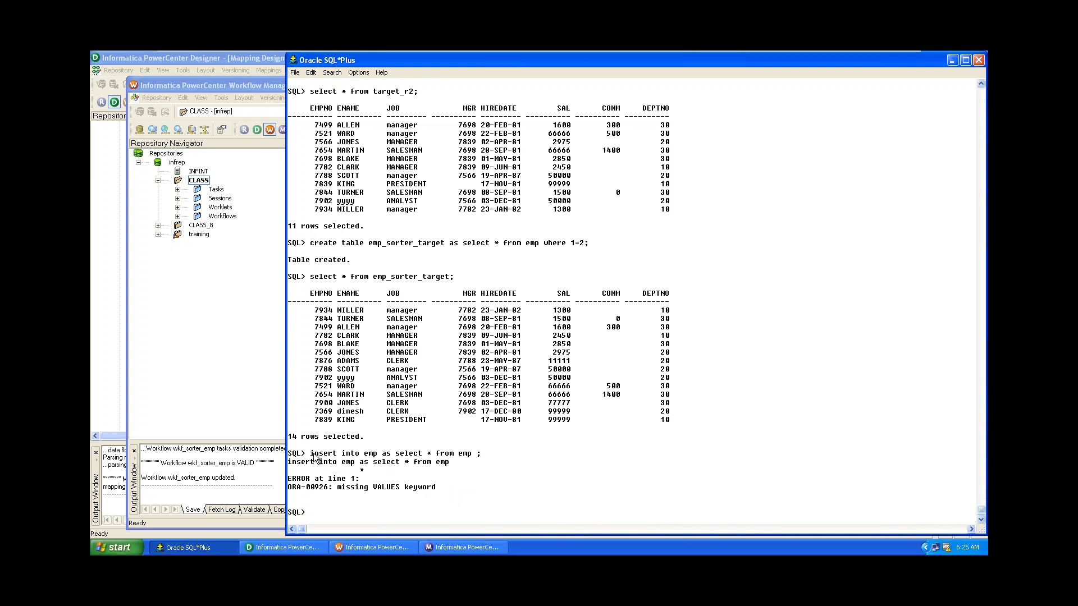
# Retry as 'insert into emp select * from emp;', failing on unique constraint PK_EMP.
pyautogui.moveTo(311, 454); pyautogui.dragTo(376, 458)
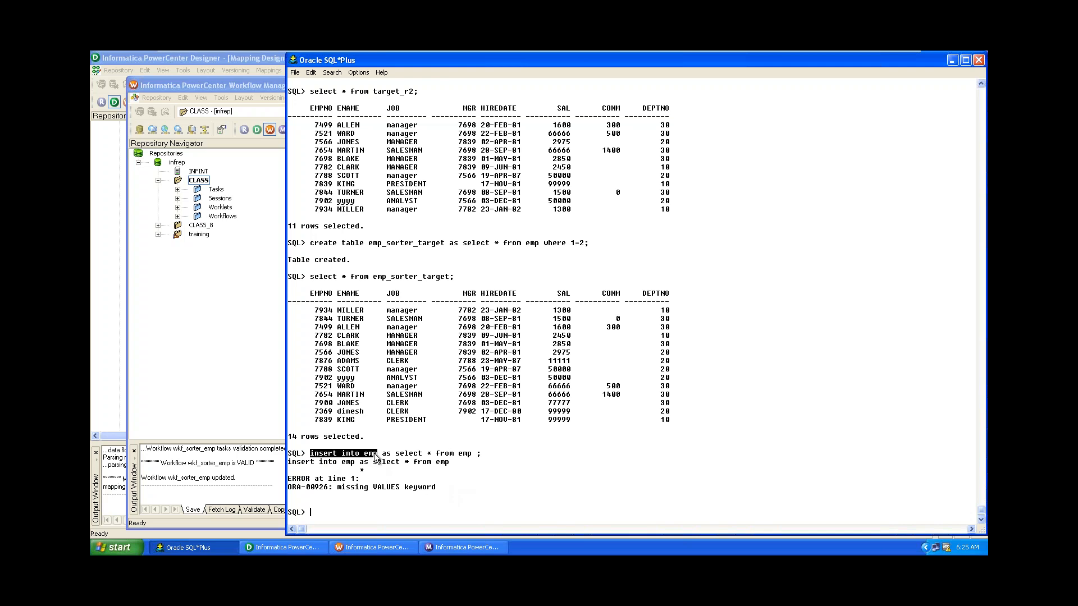
pyautogui.hotkey('ctrl', 'c')
pyautogui.hotkey('ctrl', 'v')
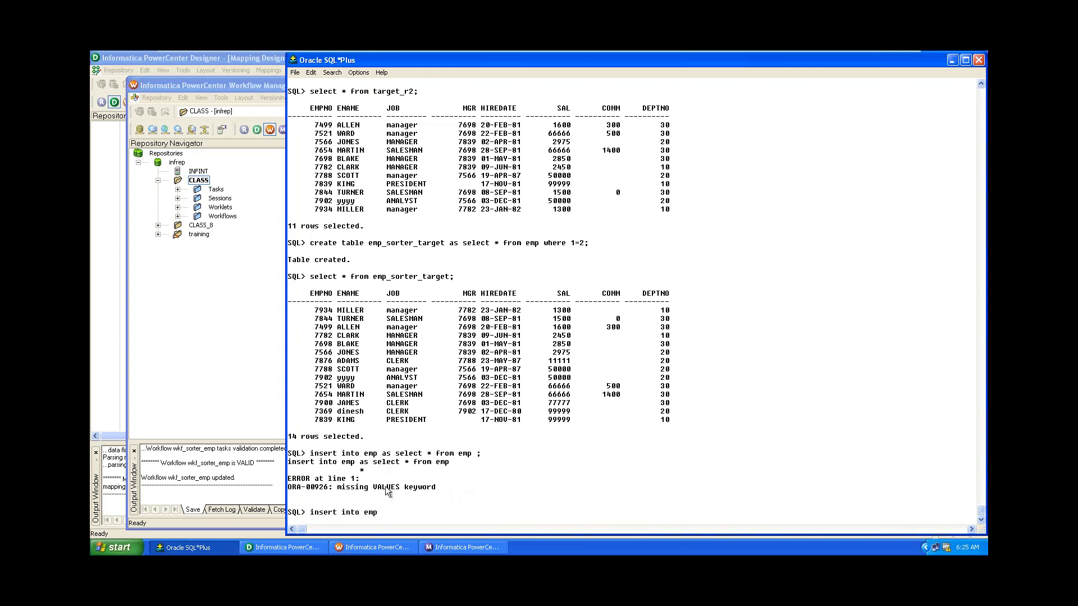
pyautogui.write('select * from emp;')
pyautogui.press('Return')
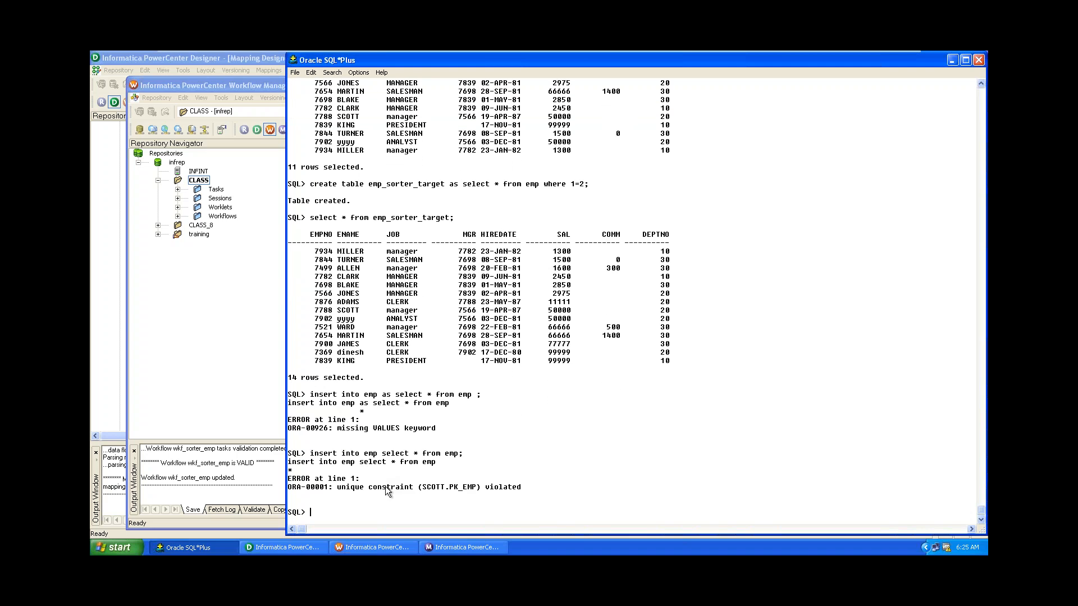
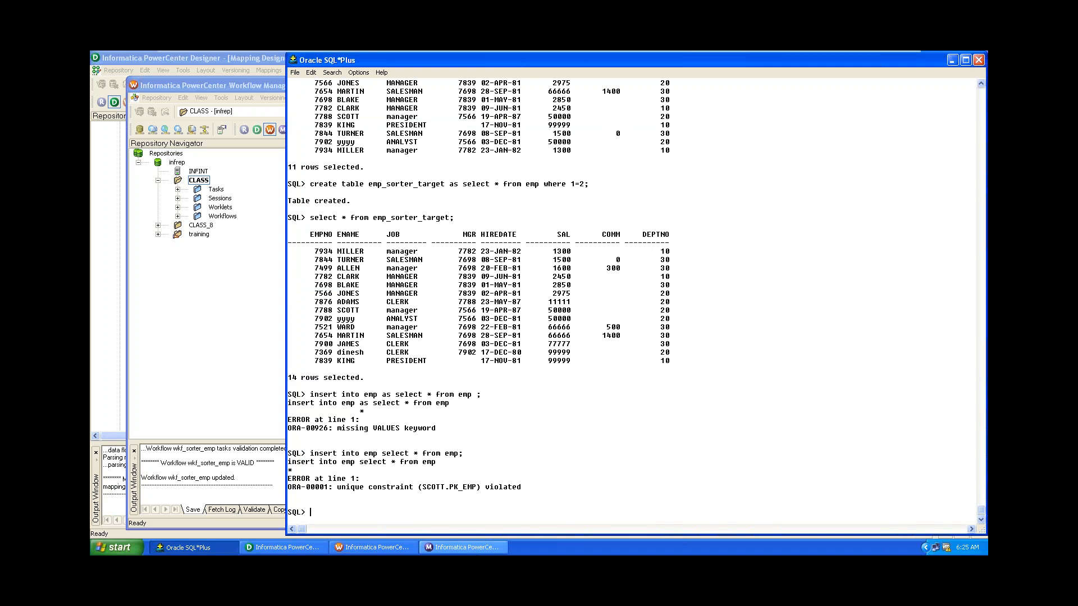
# Create table emp_dup as a copy of the emp table.
pyautogui.write('create table me')
pyautogui.write('p')
pyautogui.press('BackSpace')
pyautogui.press('BackSpace')
pyautogui.press('BackSpace')
pyautogui.write('emp_s')
pyautogui.press('BackSpace')
pyautogui.write('dup as select * from emp')
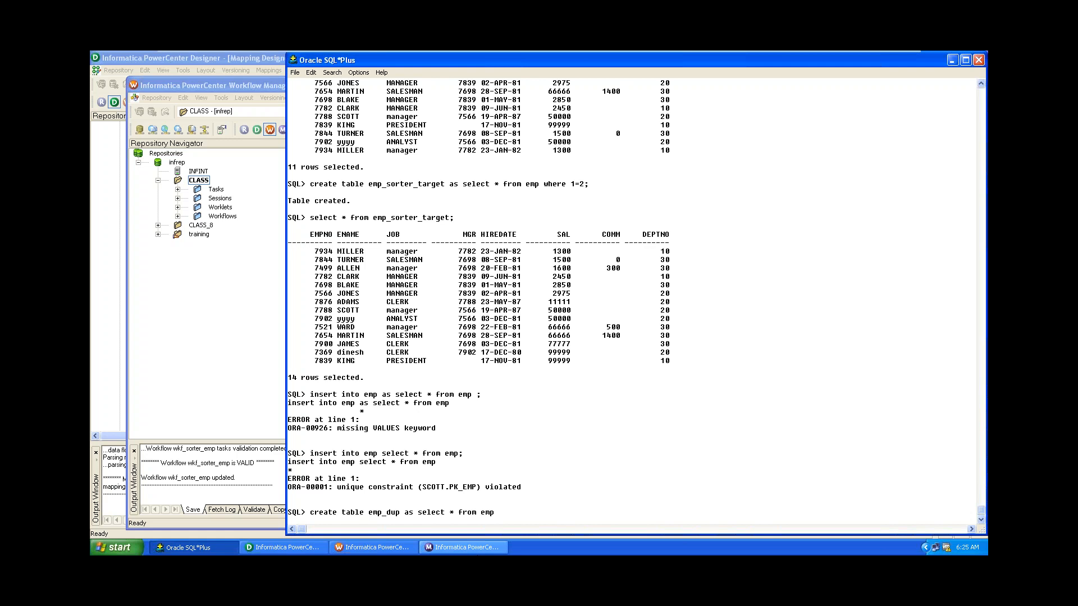
pyautogui.write(';')
pyautogui.press('Return')
# Insert emp's rows into emp_dup again and list all 28 duplicated rows.
pyautogui.write('insert')
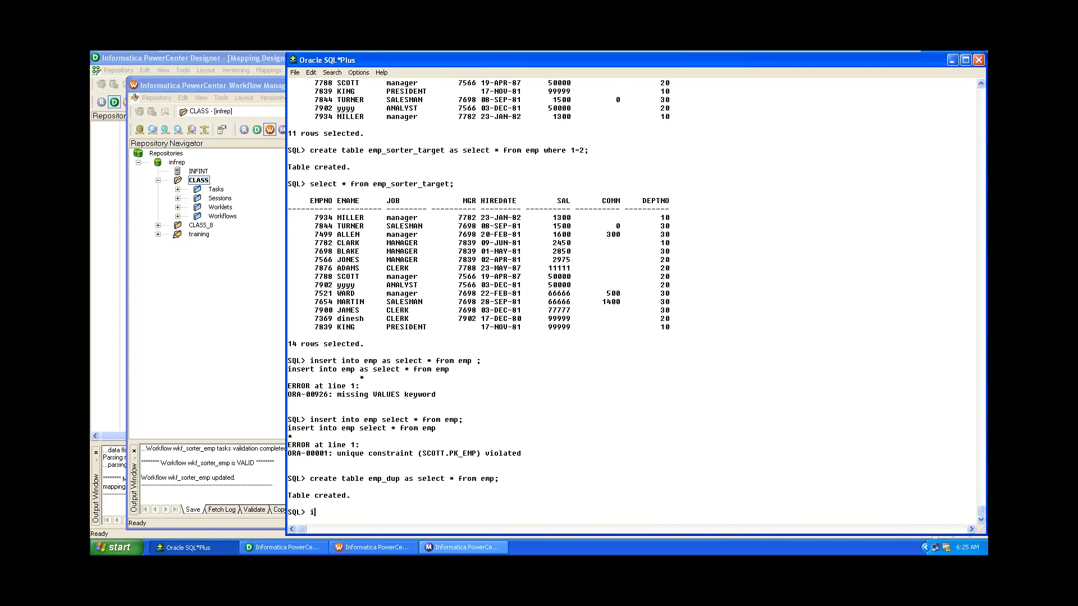
pyautogui.write(' intp')
pyautogui.press('BackSpace')
pyautogui.write('o emp_dup select * from emp;')
pyautogui.press('Return')
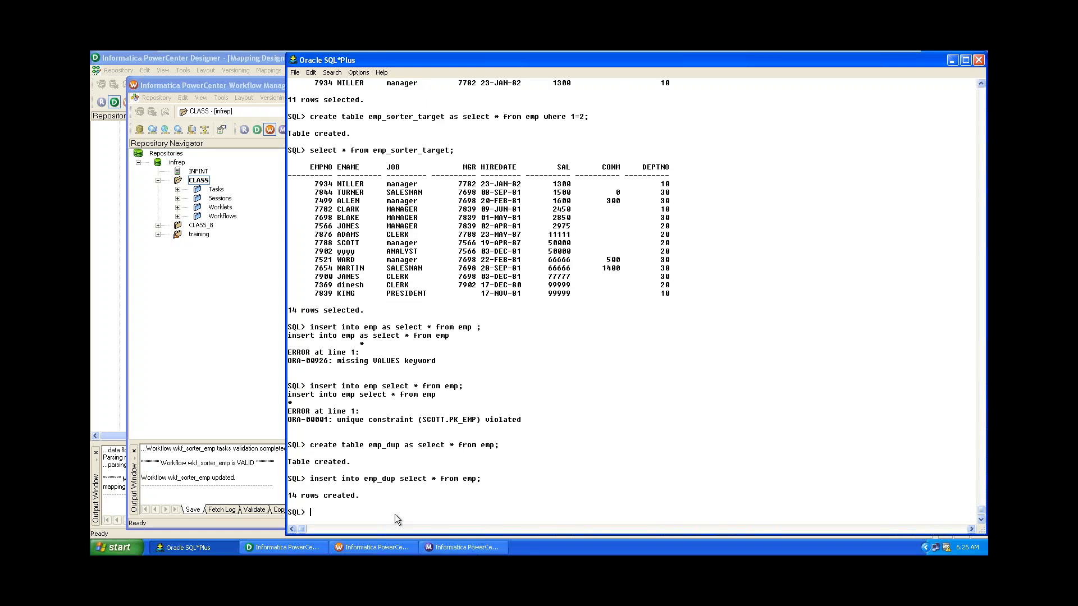
pyautogui.write('select * from emp_dup;')
pyautogui.press('Return')
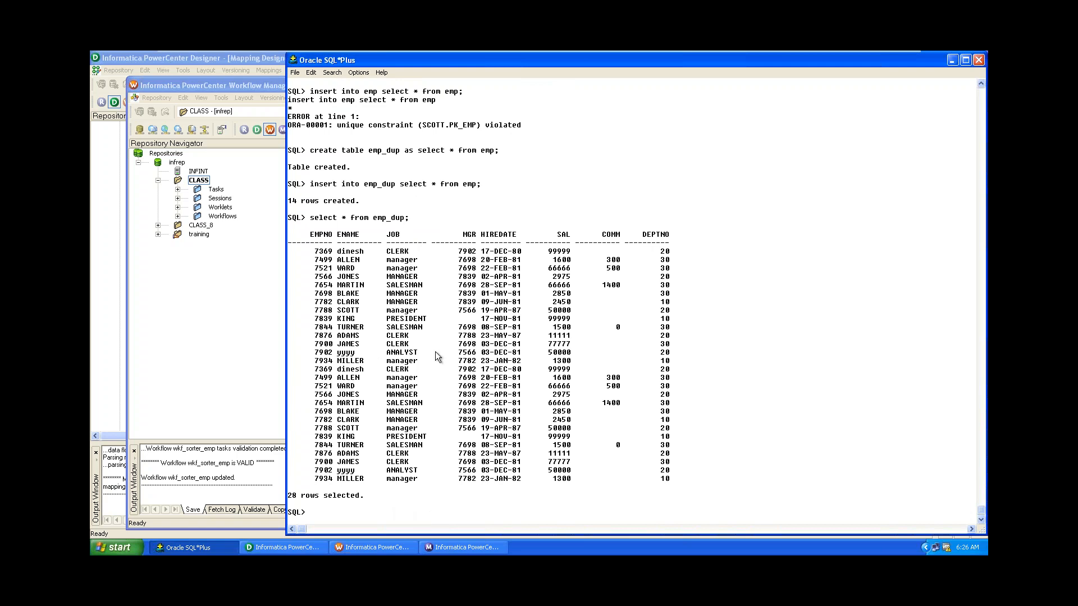
# Back in Designer, nudge the EMP source and switch to the Source Analyzer showing EMP.
pyautogui.click(275, 547)
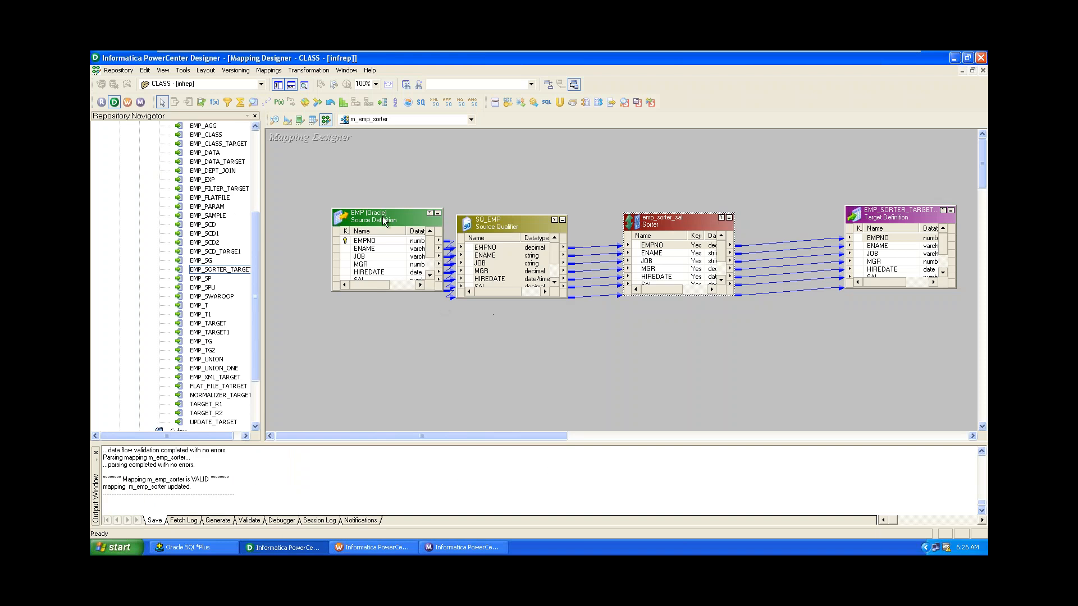
pyautogui.moveTo(382, 217); pyautogui.dragTo(351, 192)
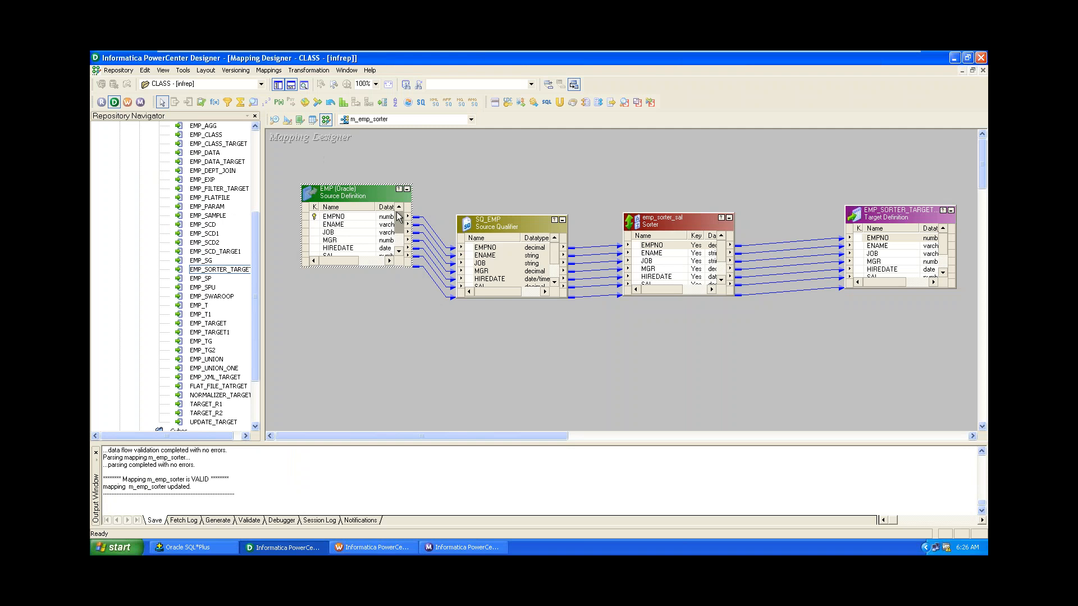
pyautogui.click(274, 120)
pyautogui.moveTo(254, 220); pyautogui.dragTo(256, 143)
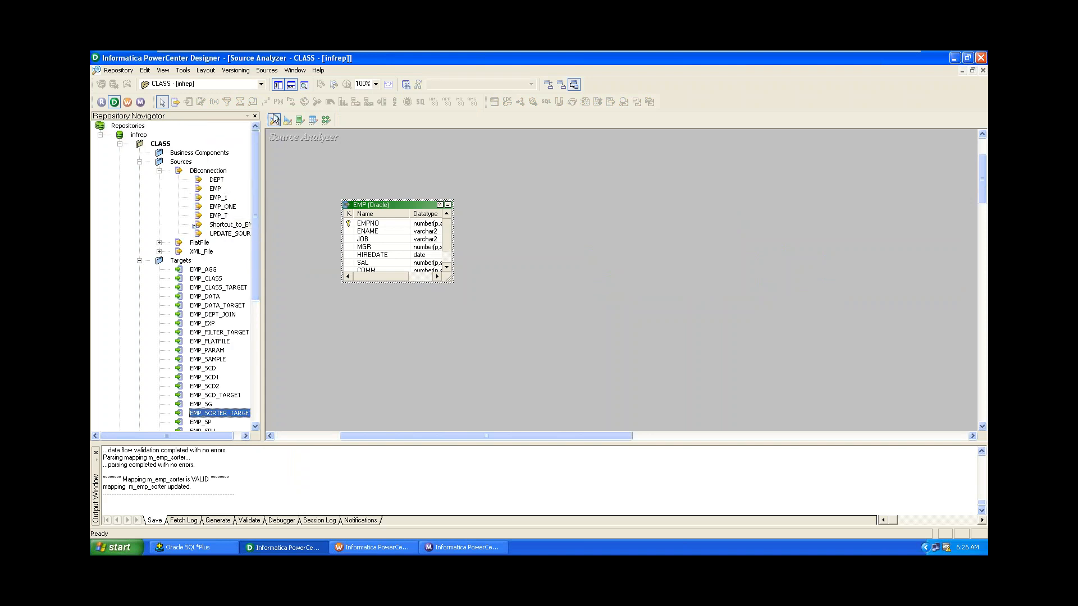
# Import the EMP_DUP table from the SCOTT schema as an Oracle source definition.
pyautogui.click(267, 71)
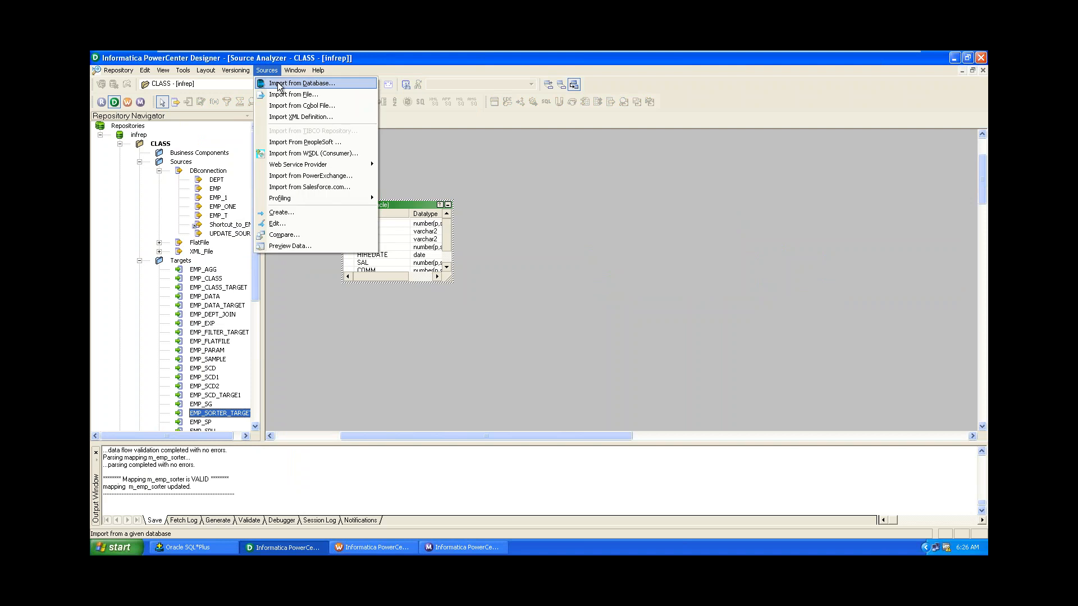
pyautogui.click(278, 82)
pyautogui.click(506, 261)
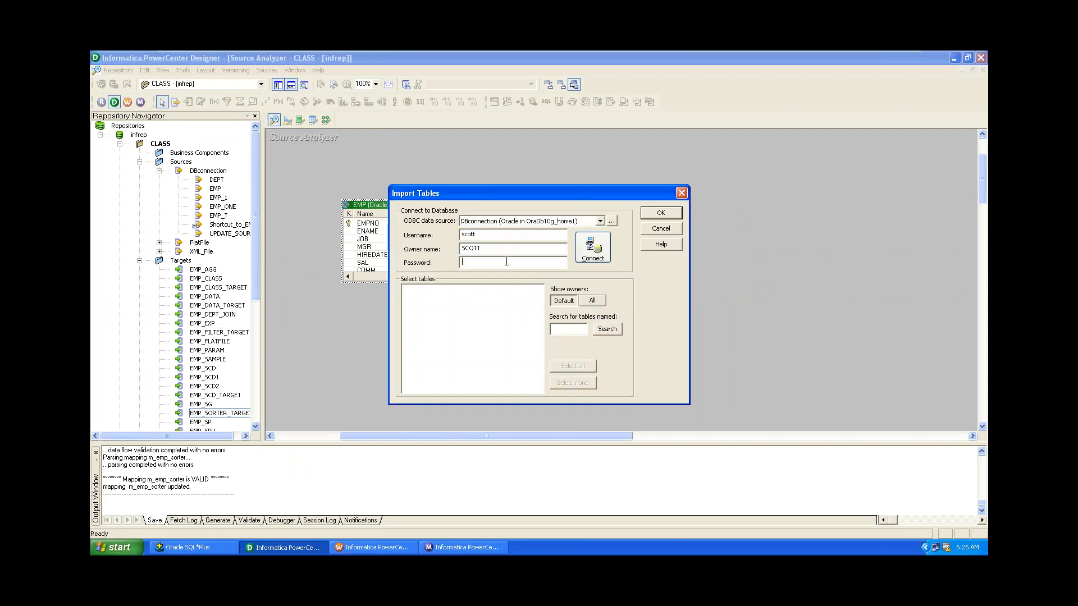
pyautogui.write('tig')
pyautogui.press('Return')
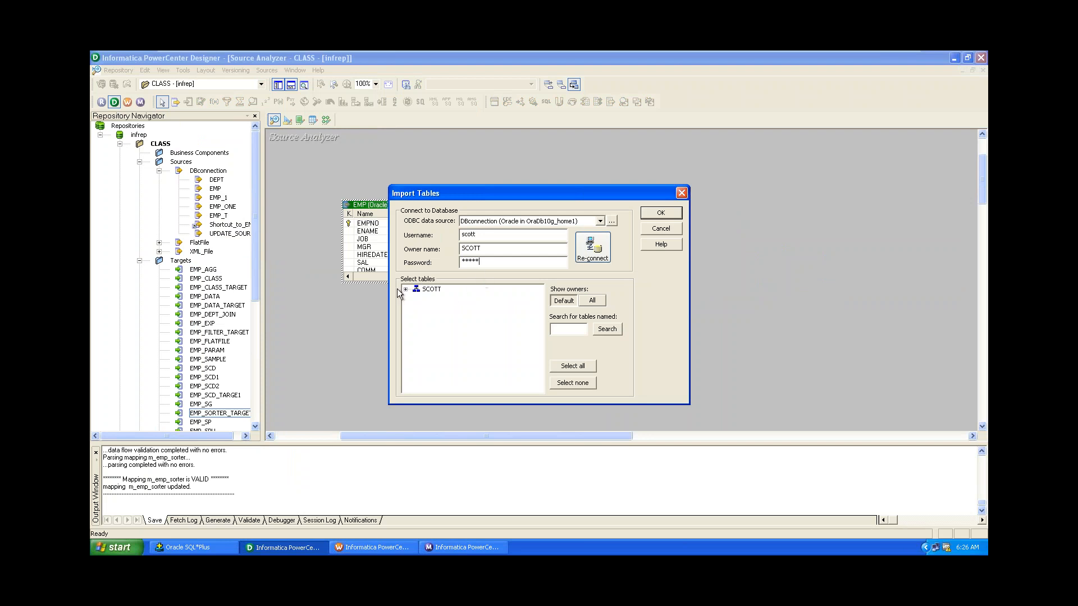
pyautogui.click(406, 289)
pyautogui.click(416, 298)
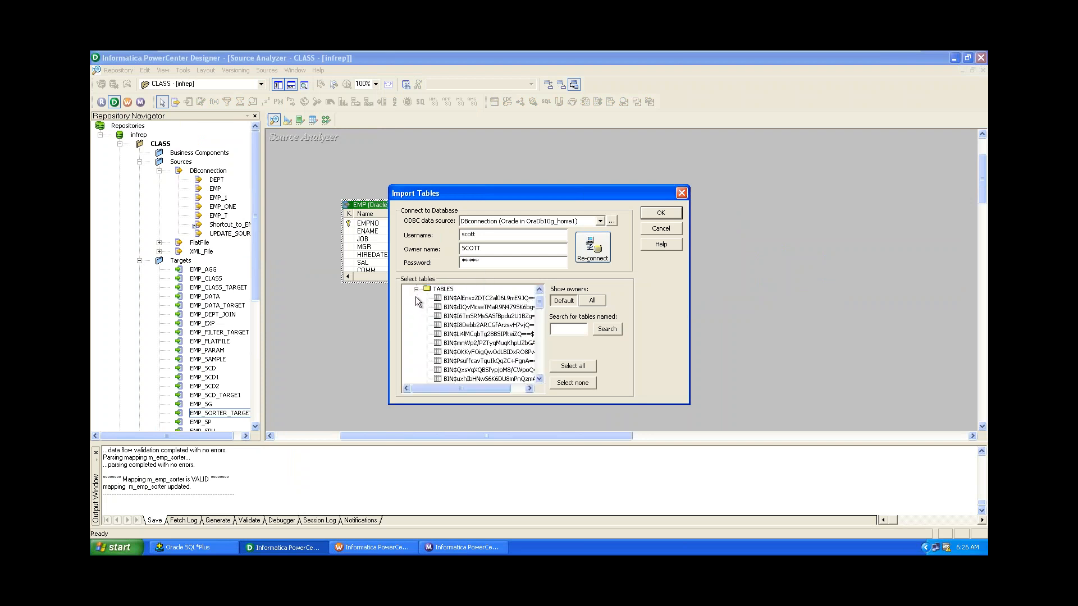
pyautogui.moveTo(540, 305); pyautogui.dragTo(539, 330)
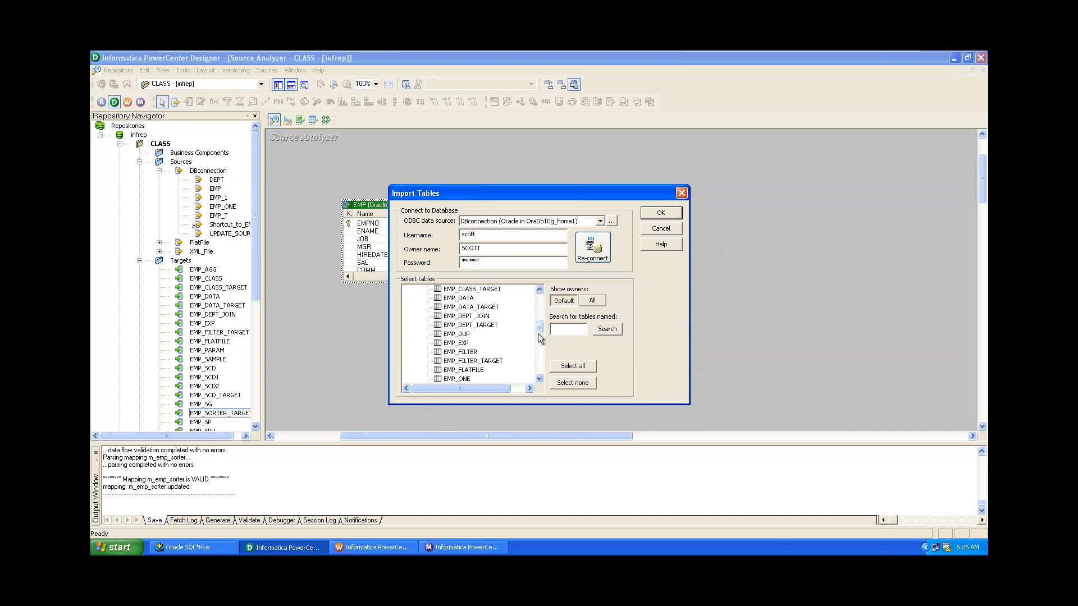
pyautogui.click(456, 334)
pyautogui.click(662, 213)
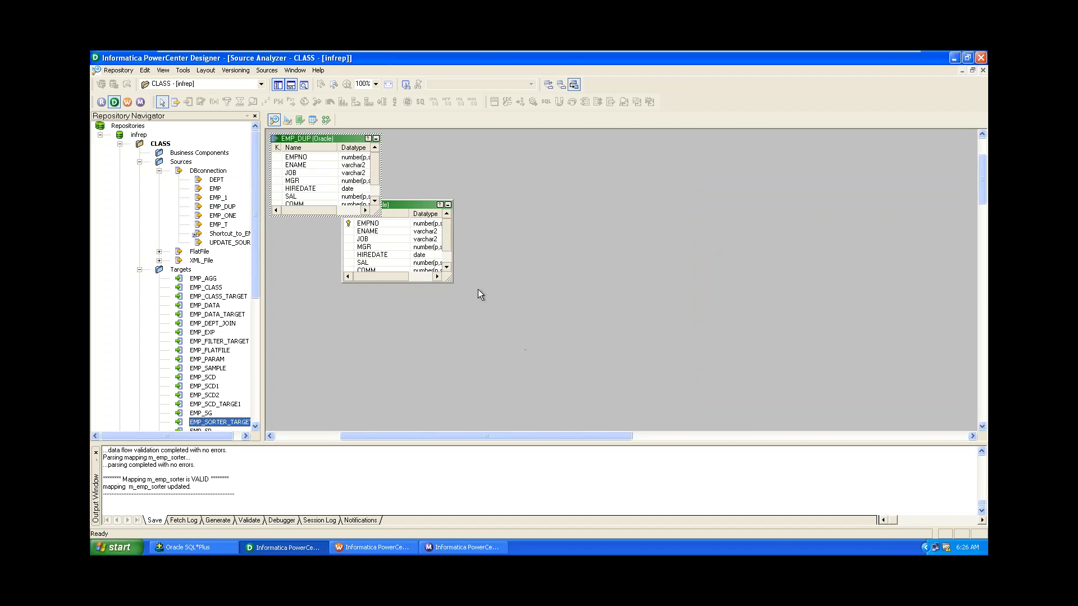
# Save the repository and return to the m_emp_sorter mapping.
pyautogui.hotkey('ctrl', 's')
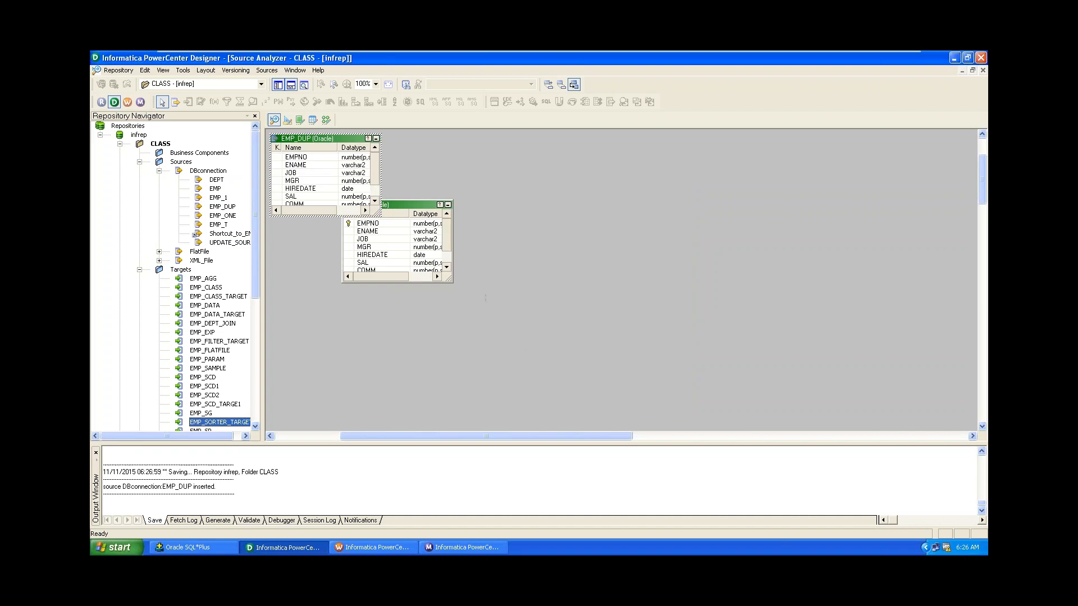
pyautogui.click(287, 120)
pyautogui.click(325, 120)
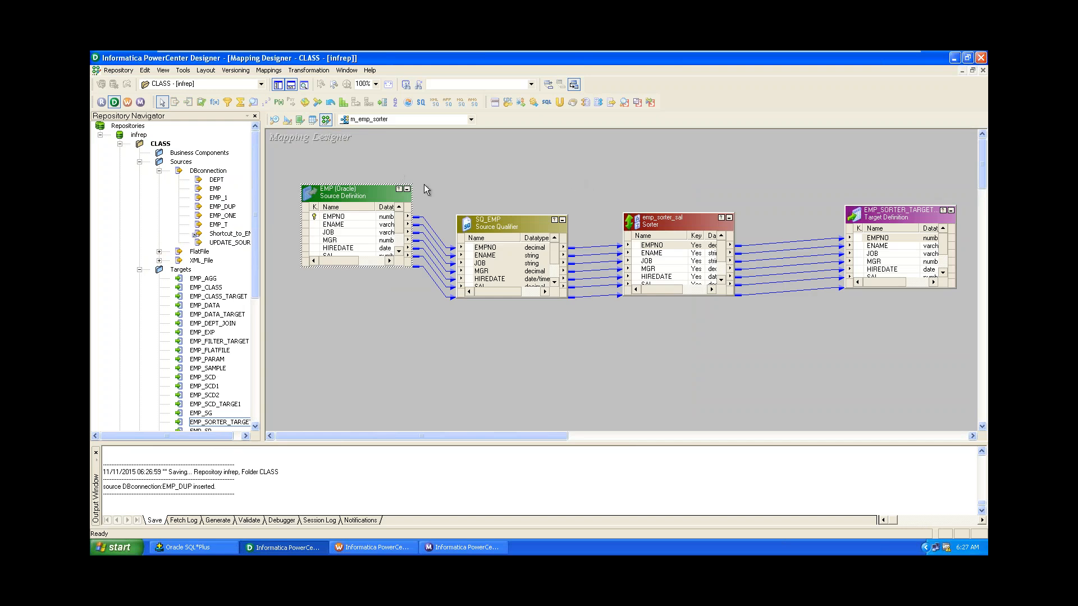
# Replace the EMP source and SQ_EMP with EMP_DUP and its SQ_EMP_DUP qualifier.
pyautogui.moveTo(321, 150); pyautogui.dragTo(528, 326)
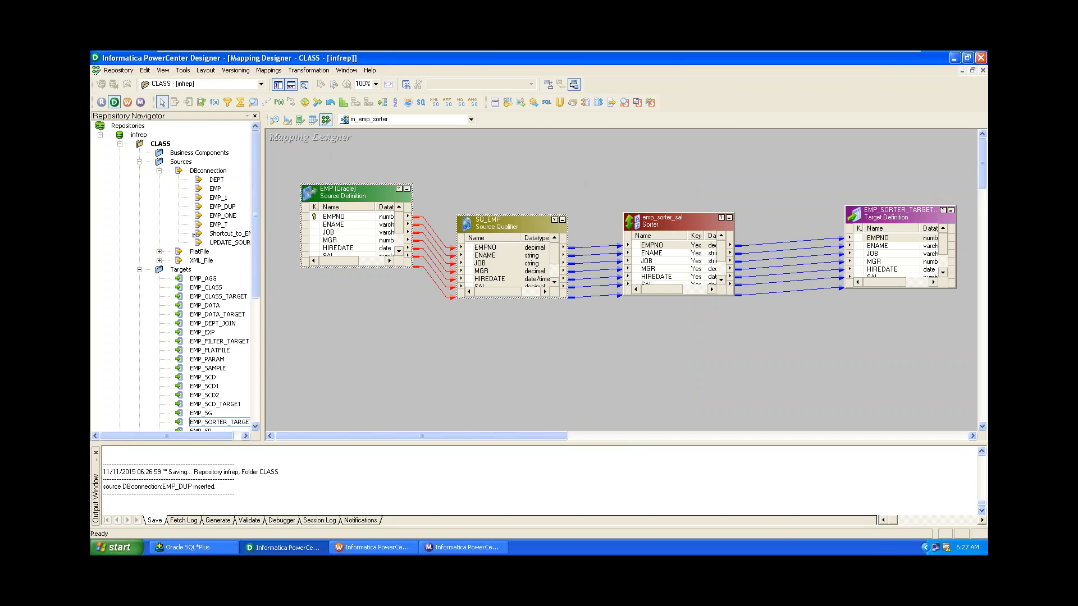
pyautogui.press('Delete')
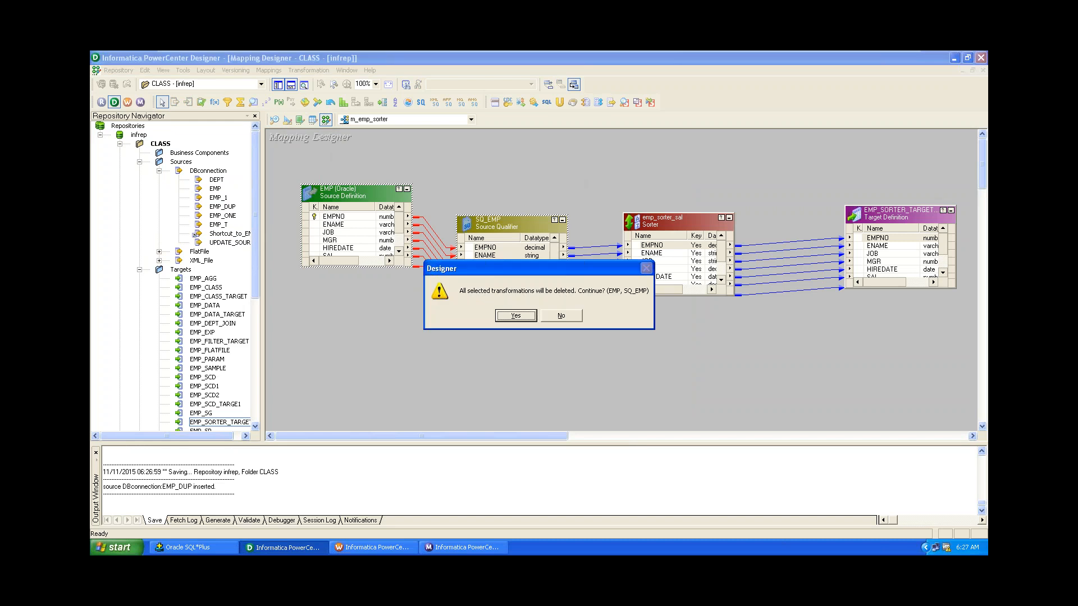
pyautogui.click(516, 315)
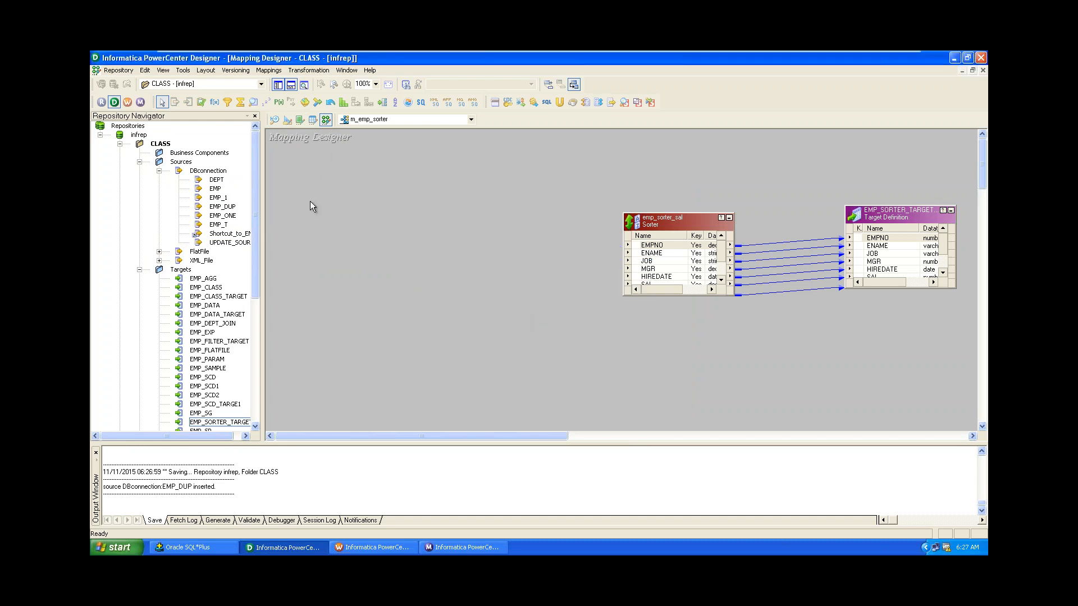
pyautogui.click(217, 208)
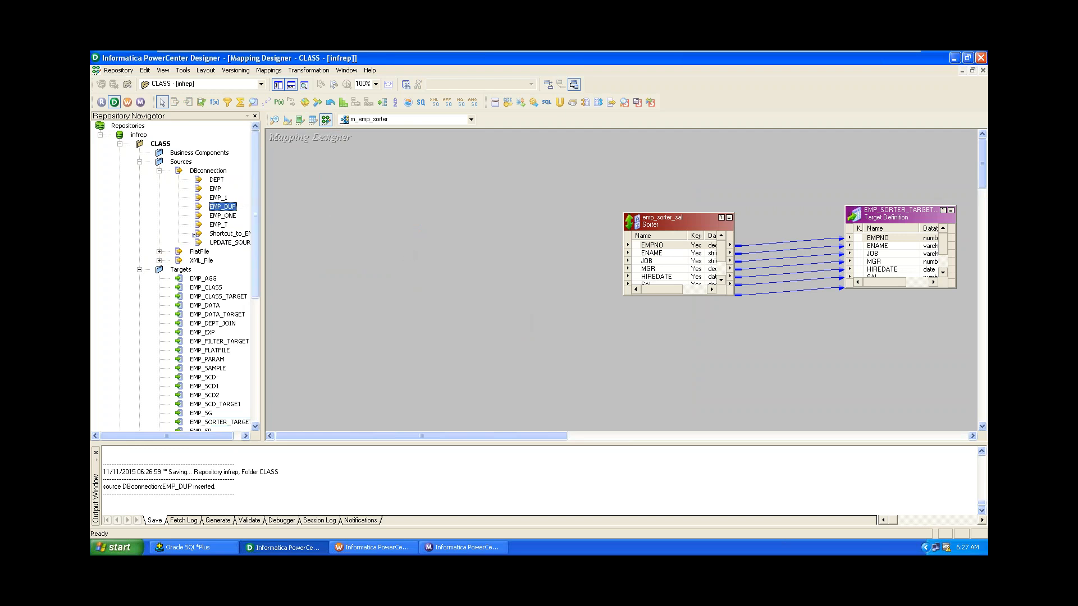
pyautogui.moveTo(222, 207); pyautogui.dragTo(333, 205)
pyautogui.click(419, 219)
pyautogui.moveTo(424, 241); pyautogui.dragTo(473, 221)
# Link all SQ_EMP_DUP ports to the emp_sorter_sal Sorter and save the mapping.
pyautogui.click(431, 252)
pyautogui.rightClick(408, 250)
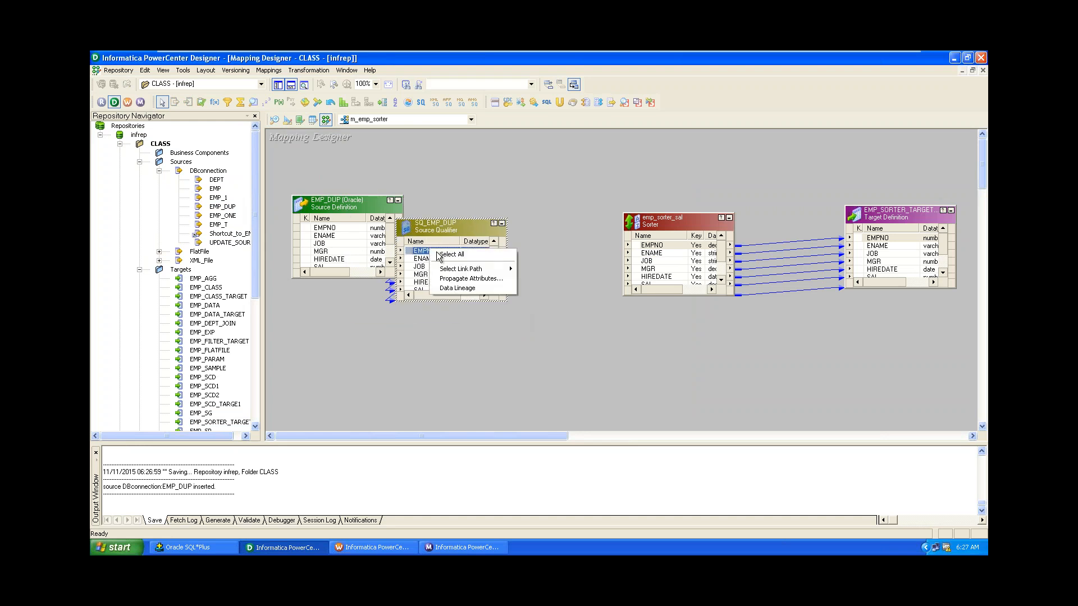
pyautogui.click(412, 252)
pyautogui.moveTo(413, 253); pyautogui.dragTo(658, 253)
pyautogui.click(614, 358)
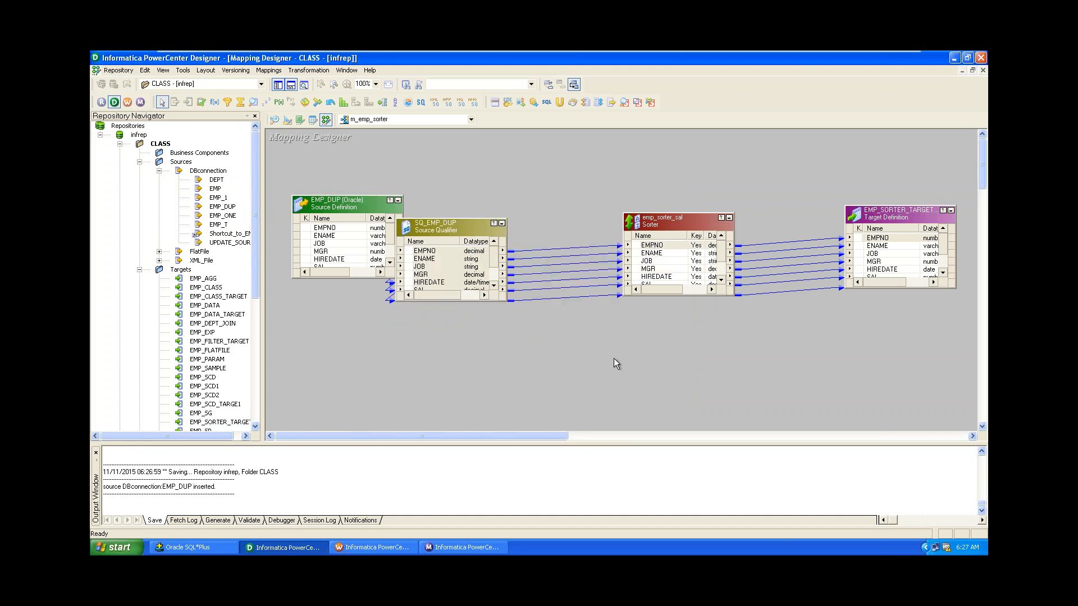
pyautogui.hotkey('ctrl', 's')
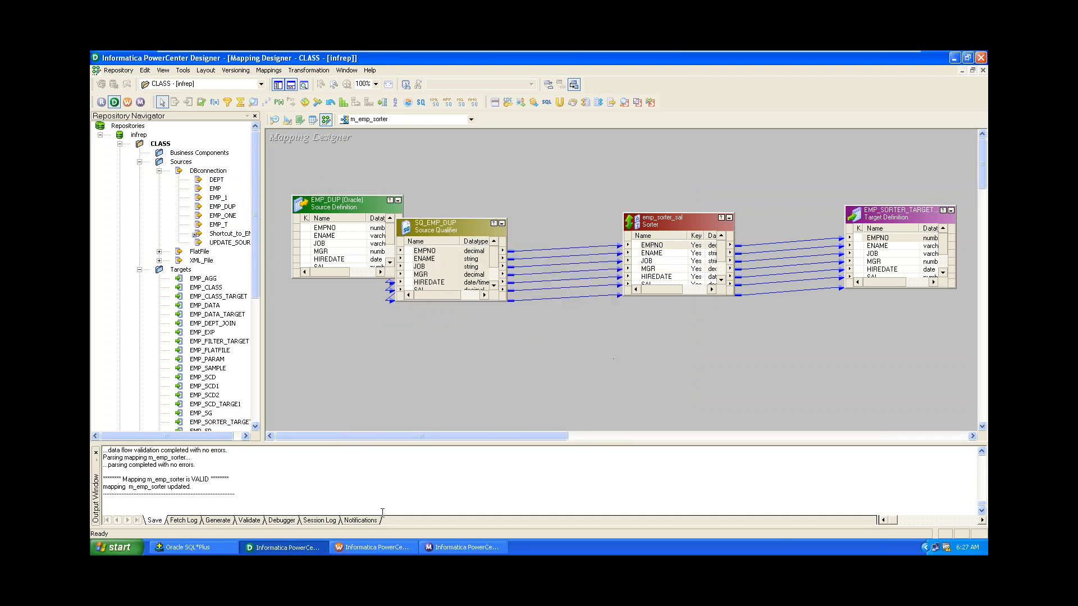
pyautogui.click(346, 545)
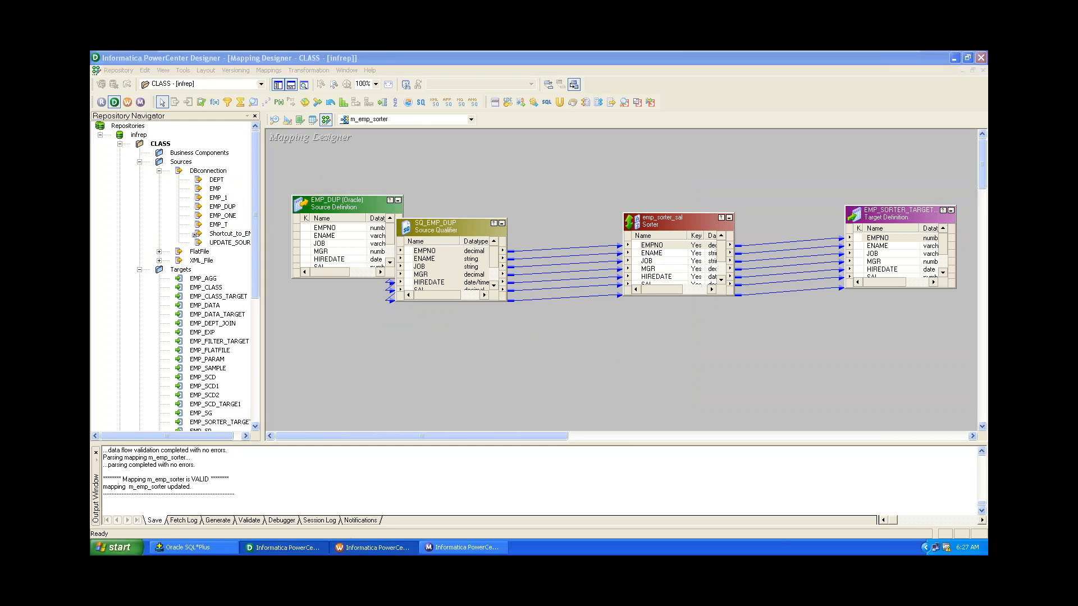
# Refresh the s_sorter_emp session's mapping and save the wkf_sorter_emp workflow.
pyautogui.rightClick(470, 195)
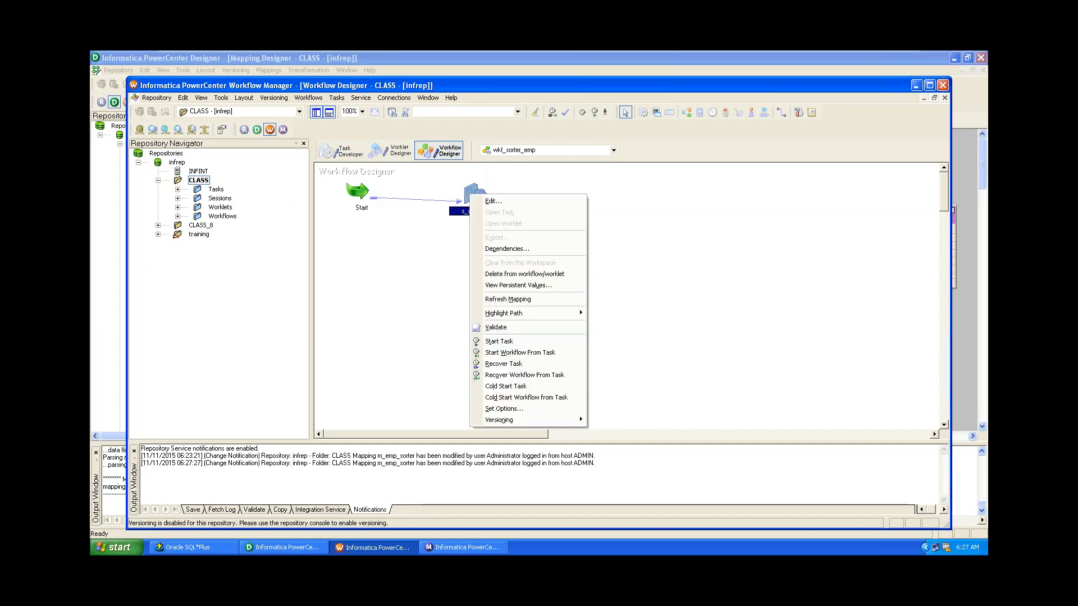
pyautogui.click(508, 299)
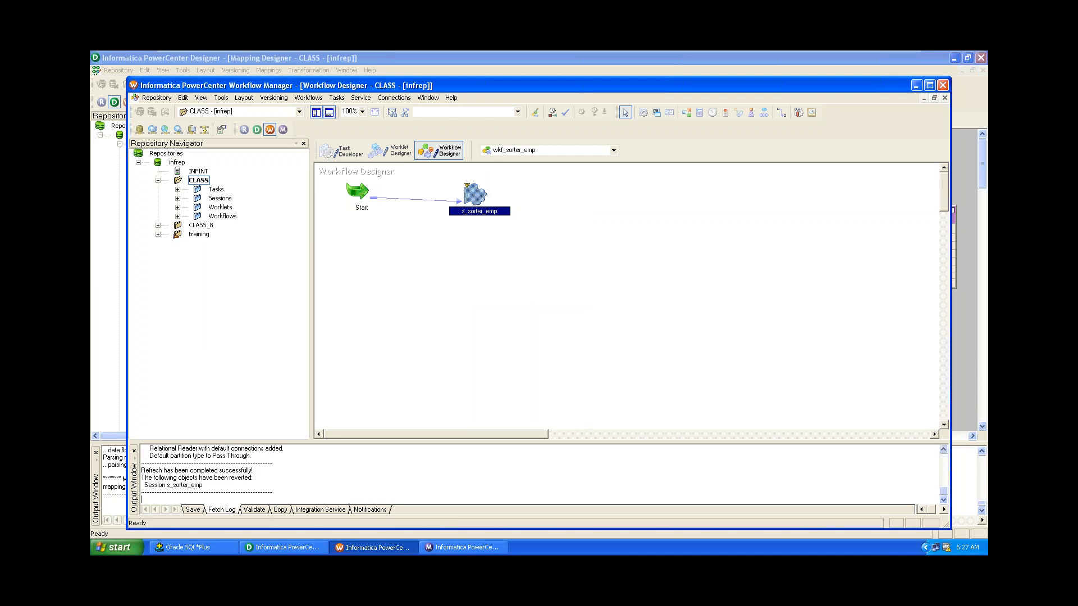
pyautogui.hotkey('ctrl', 's')
# Check the session's Mapping settings, save, and start the wkf_sorter_emp workflow.
pyautogui.doubleClick(470, 196)
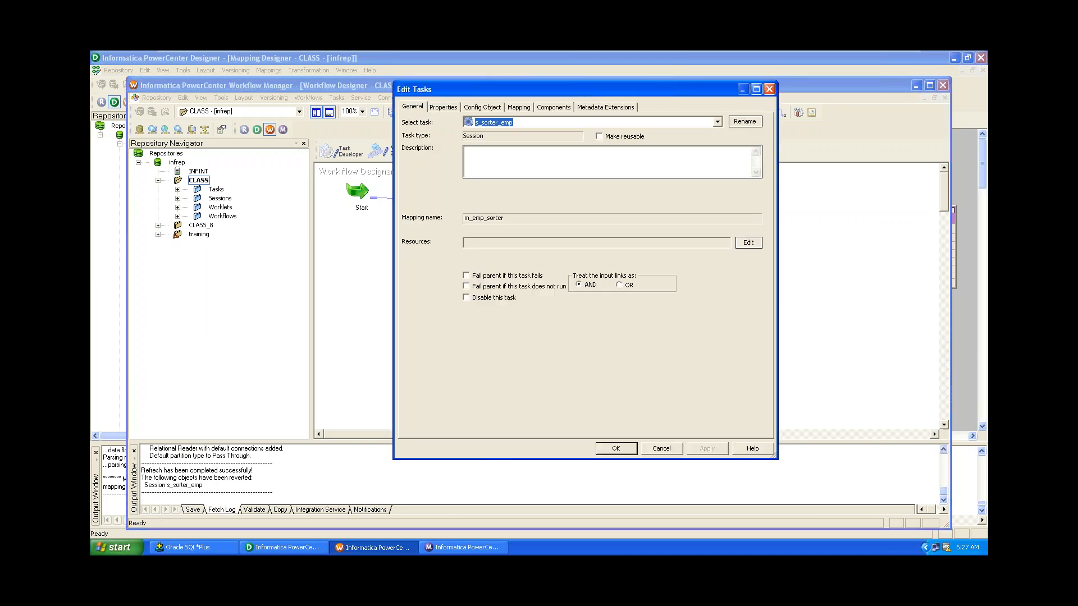
pyautogui.click(518, 107)
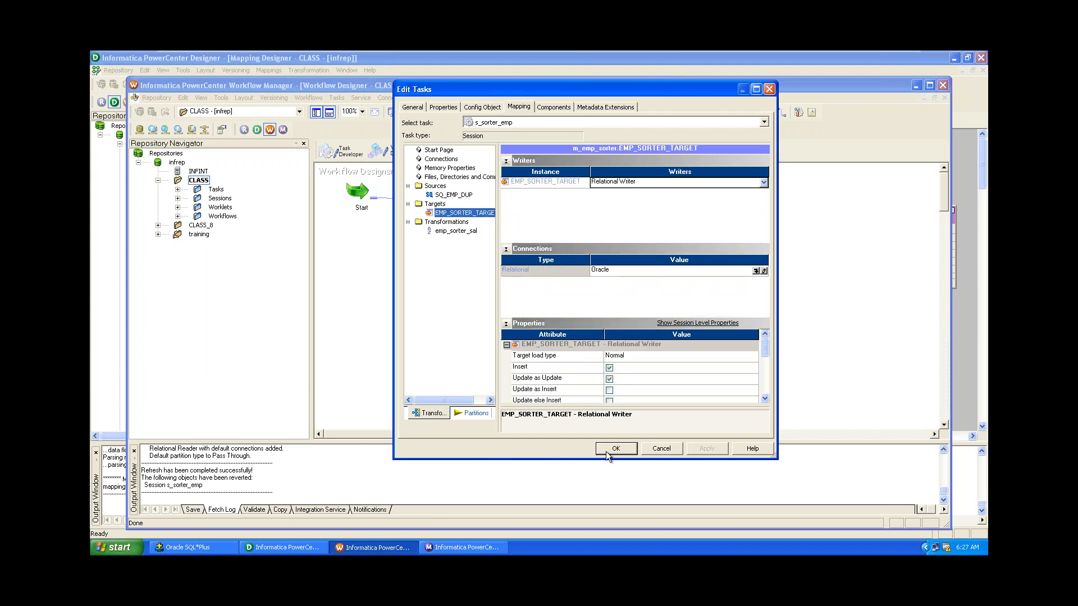
pyautogui.click(628, 449)
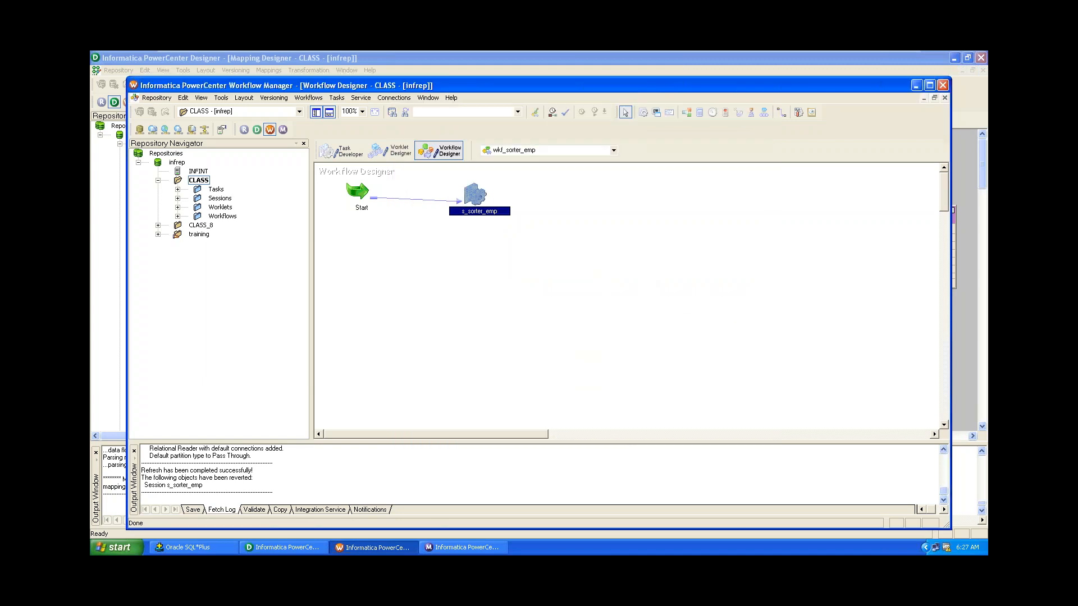
pyautogui.hotkey('ctrl', 's')
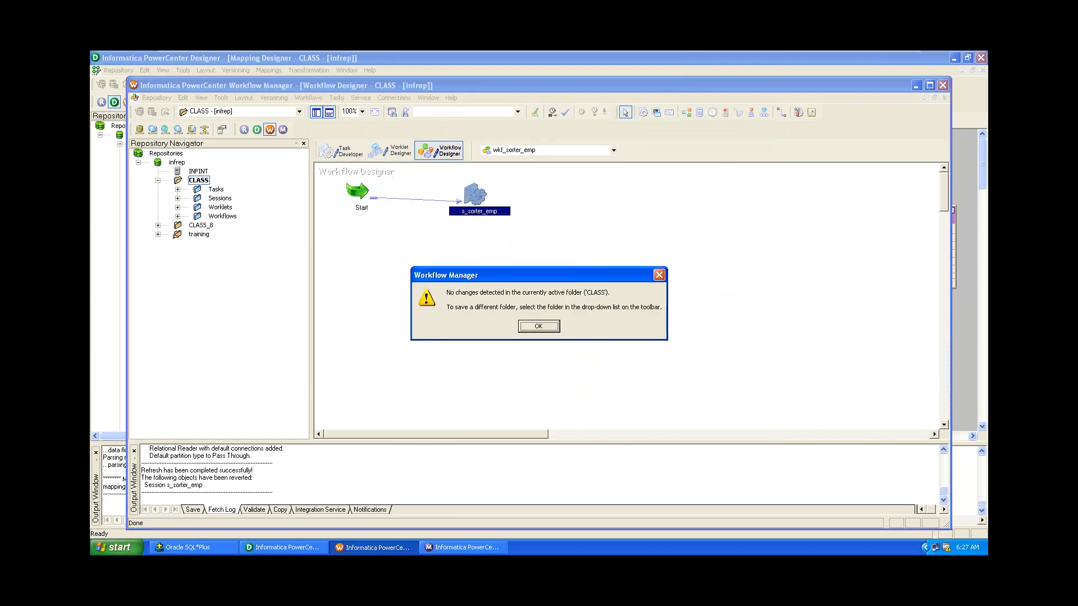
pyautogui.click(539, 327)
pyautogui.click(308, 97)
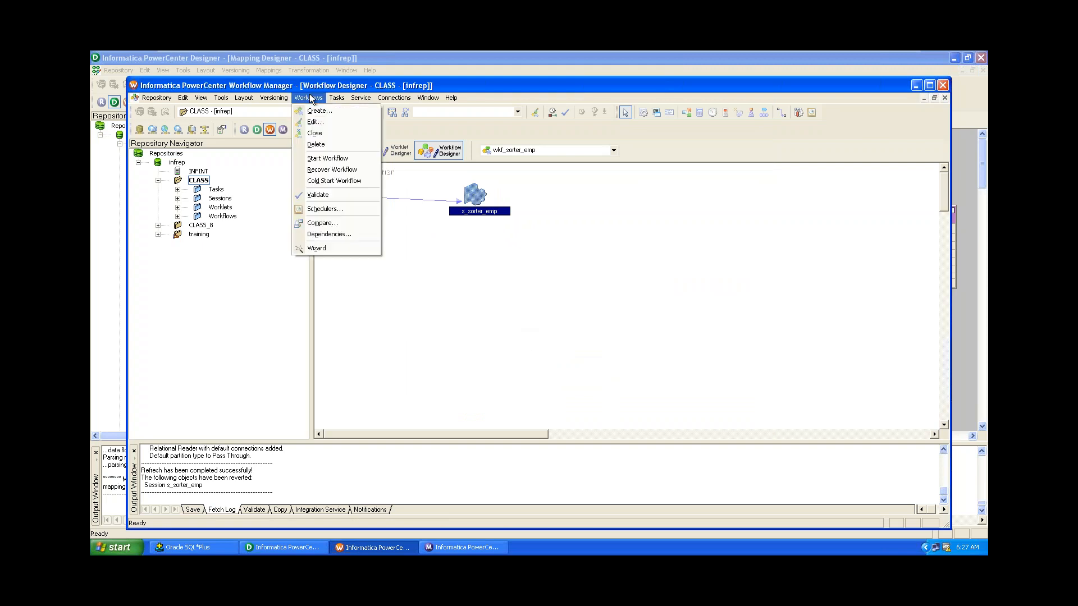
pyautogui.click(328, 158)
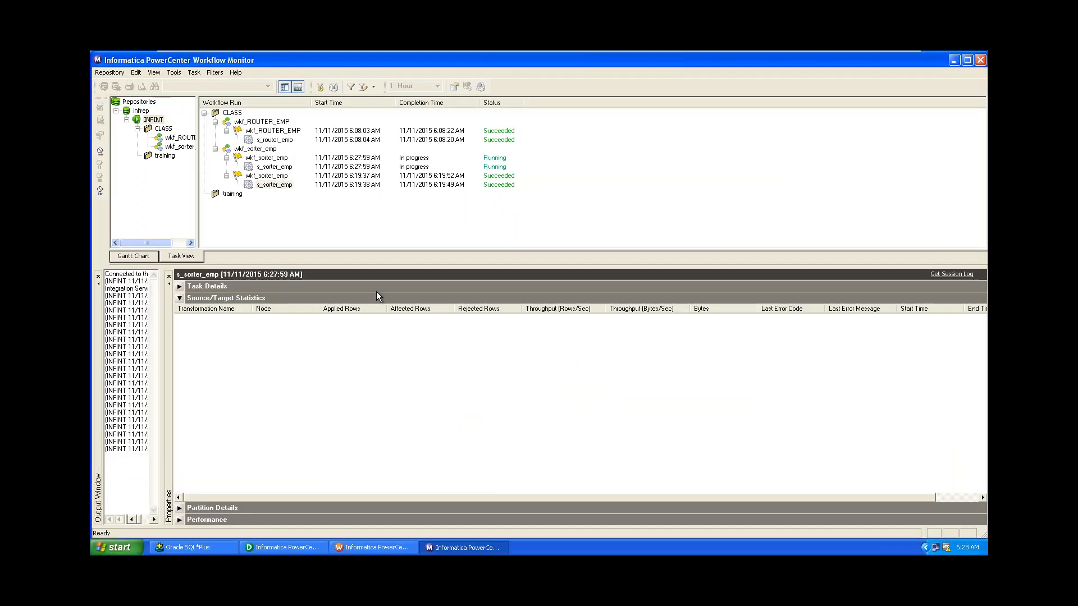
# Verify the newest s_sorter_emp run succeeded with 14 rows loaded into EMP_SORTER_TARGET.
pyautogui.click(277, 170)
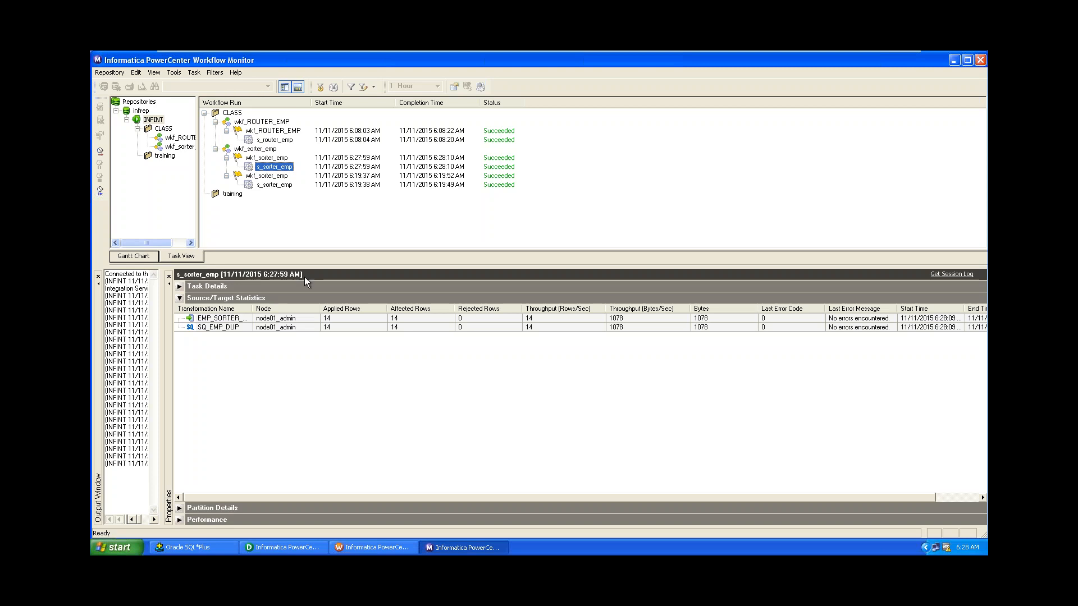
pyautogui.click(954, 59)
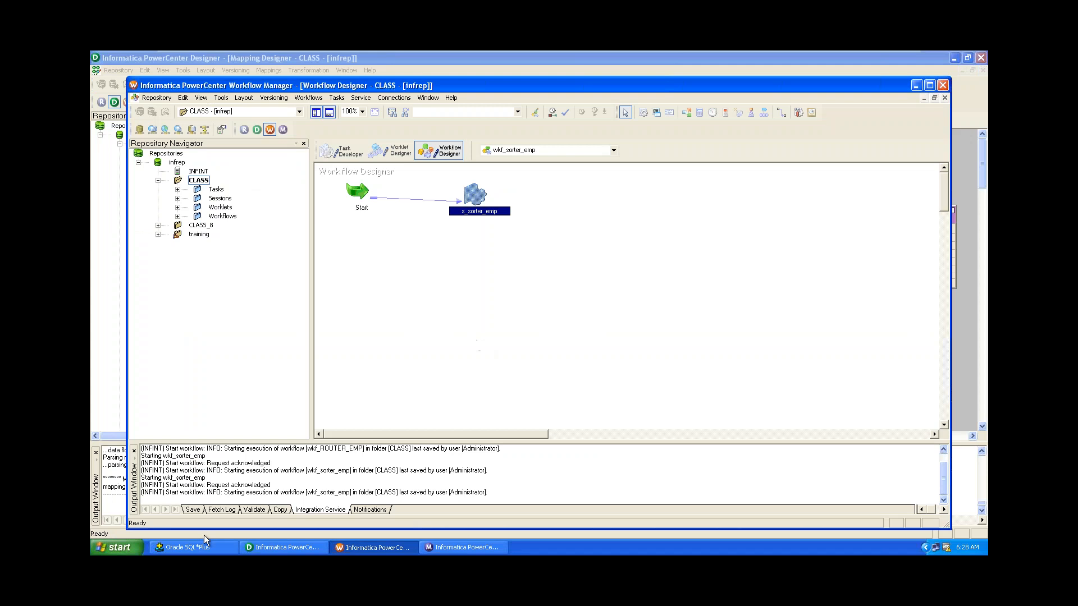
# Run select * from emp_sorter_target; in SQL*Plus, which returns 28 rows.
pyautogui.click(187, 552)
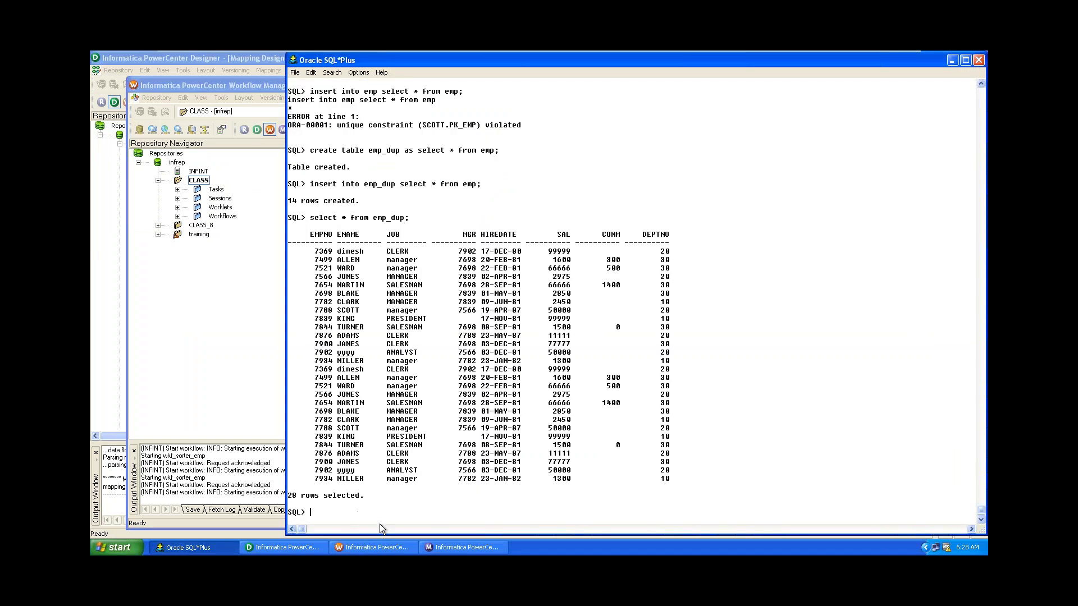
pyautogui.write('select * from emp_sort')
pyautogui.write('er_target;')
pyautogui.press('Return')
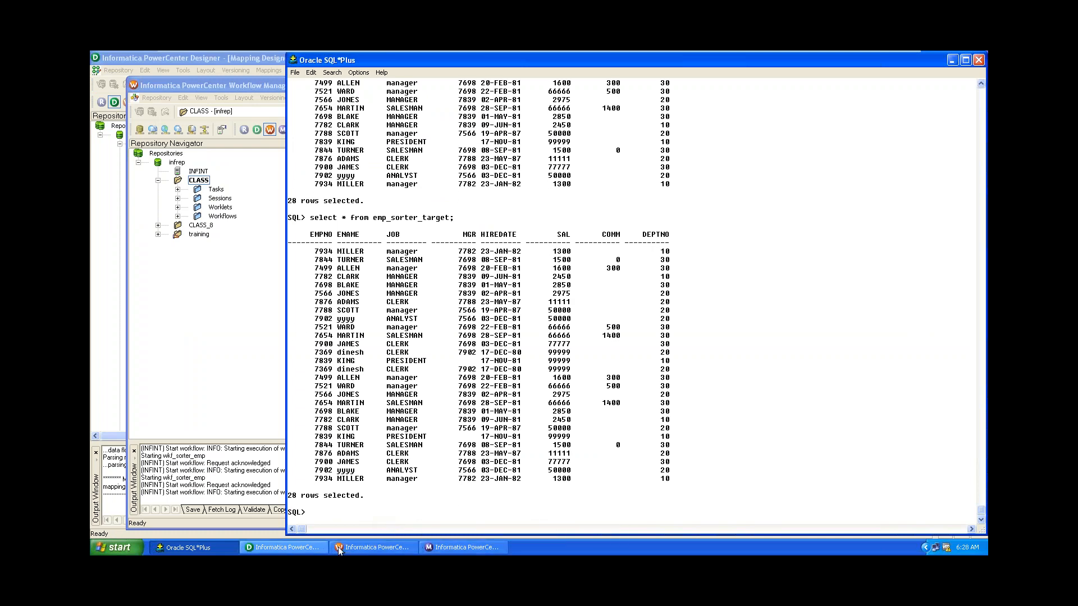
pyautogui.click(368, 548)
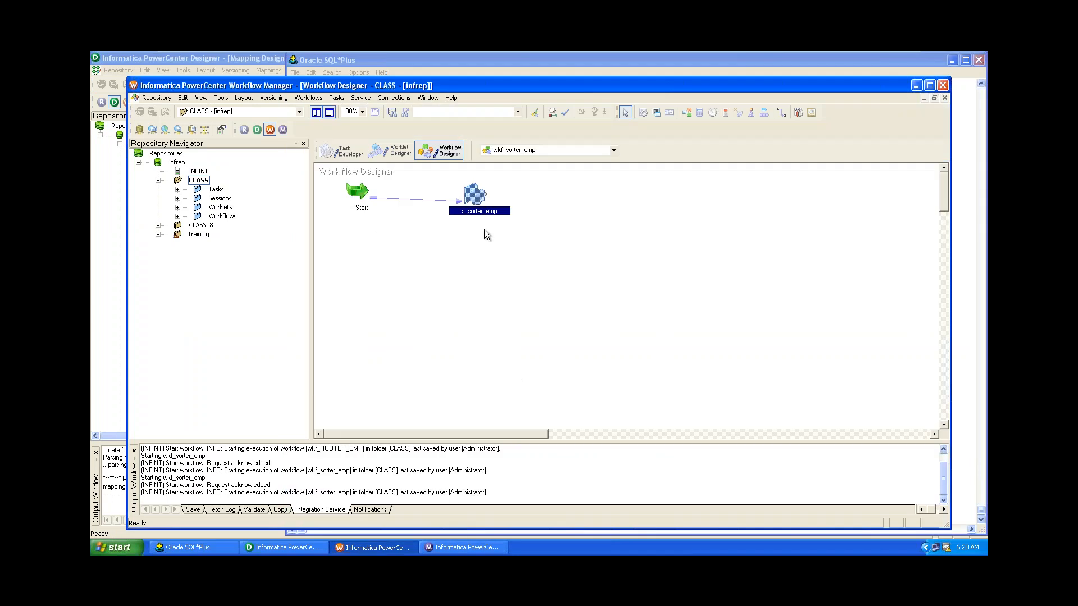
# Enable the Truncate target table option for EMP_SORTER_TARGET in the s_sorter_emp session.
pyautogui.doubleClick(481, 212)
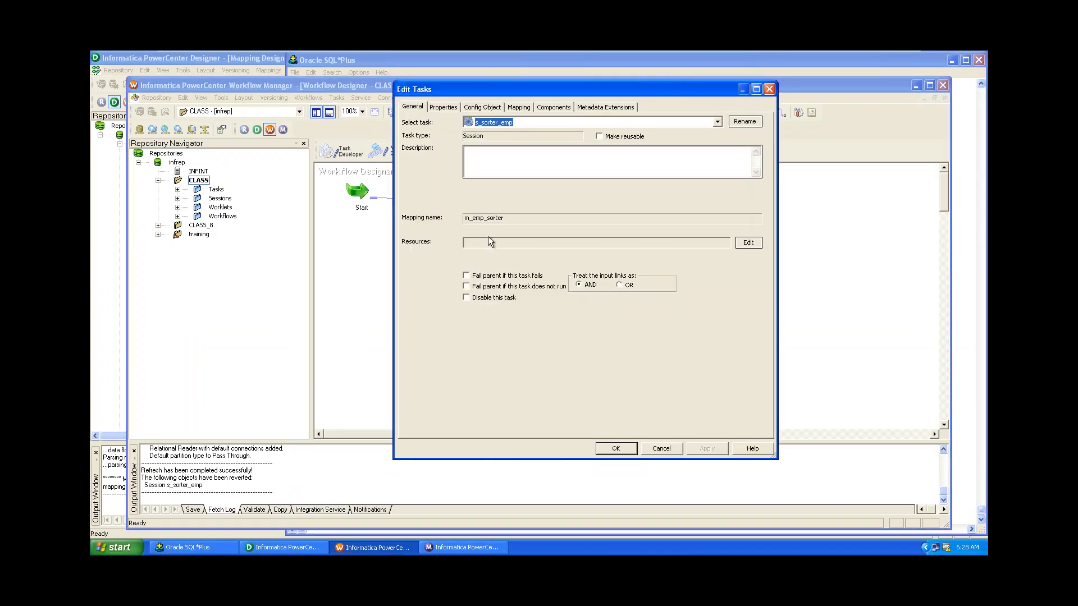
pyautogui.click(521, 106)
pyautogui.click(457, 213)
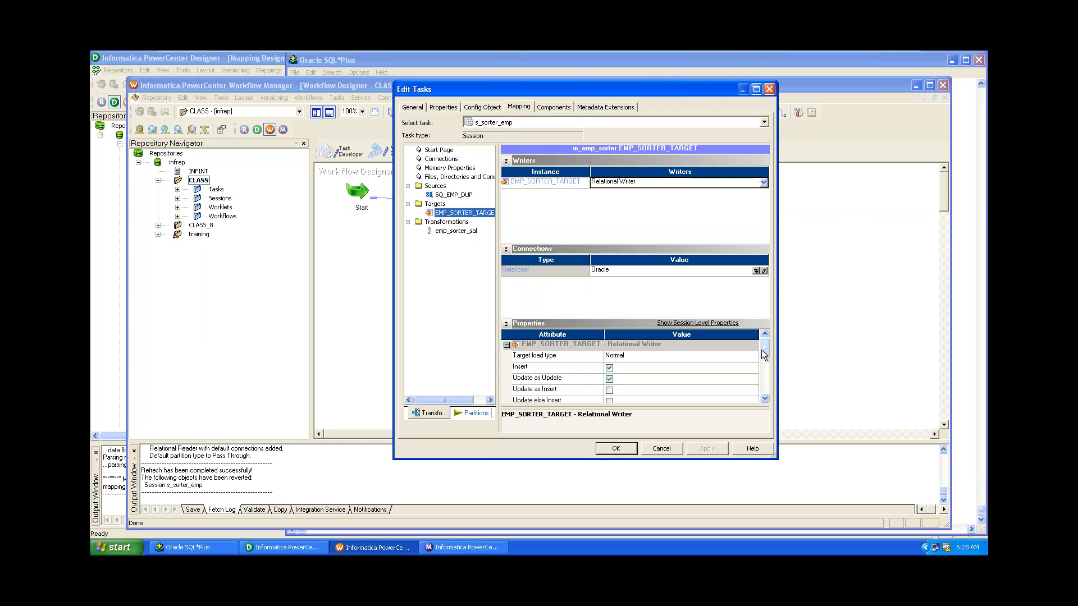
pyautogui.moveTo(765, 351); pyautogui.dragTo(764, 359)
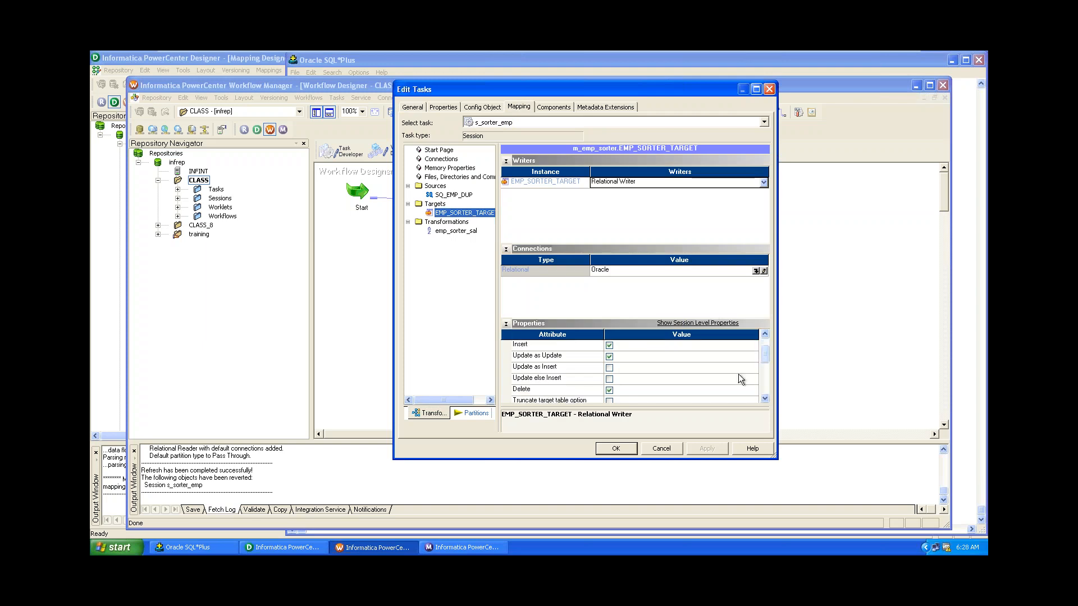
pyautogui.click(609, 401)
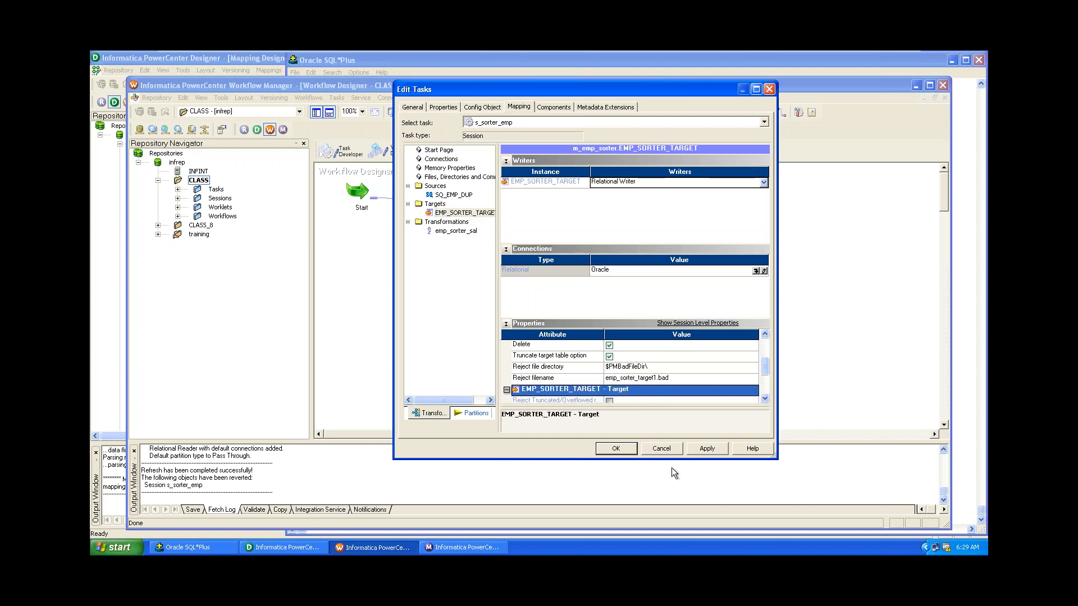
pyautogui.click(707, 448)
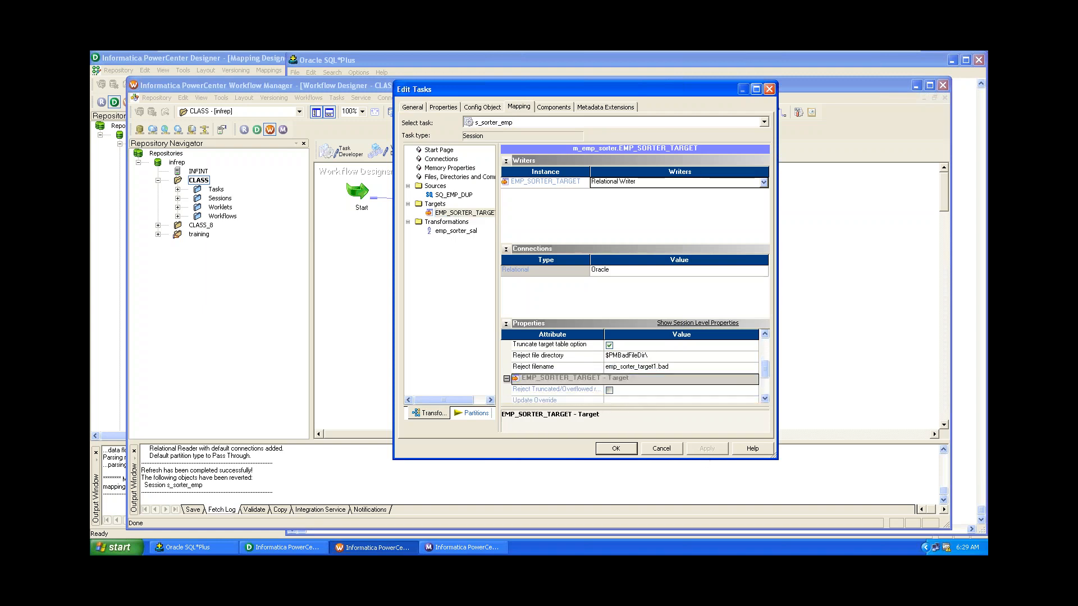
pyautogui.click(616, 449)
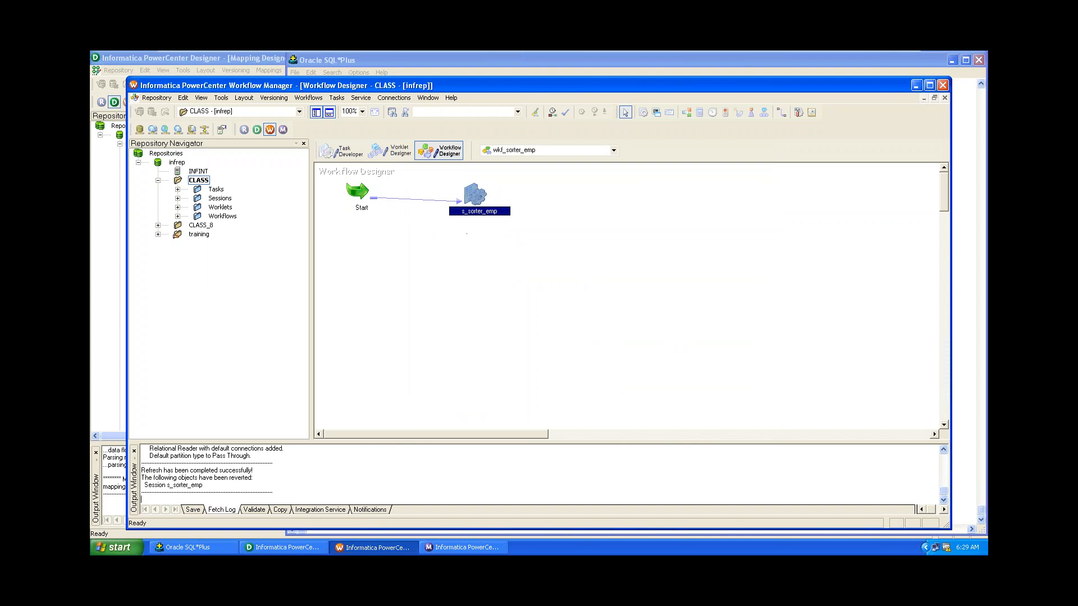
# Save the wkf_sorter_emp workflow and start it again.
pyautogui.click(439, 553)
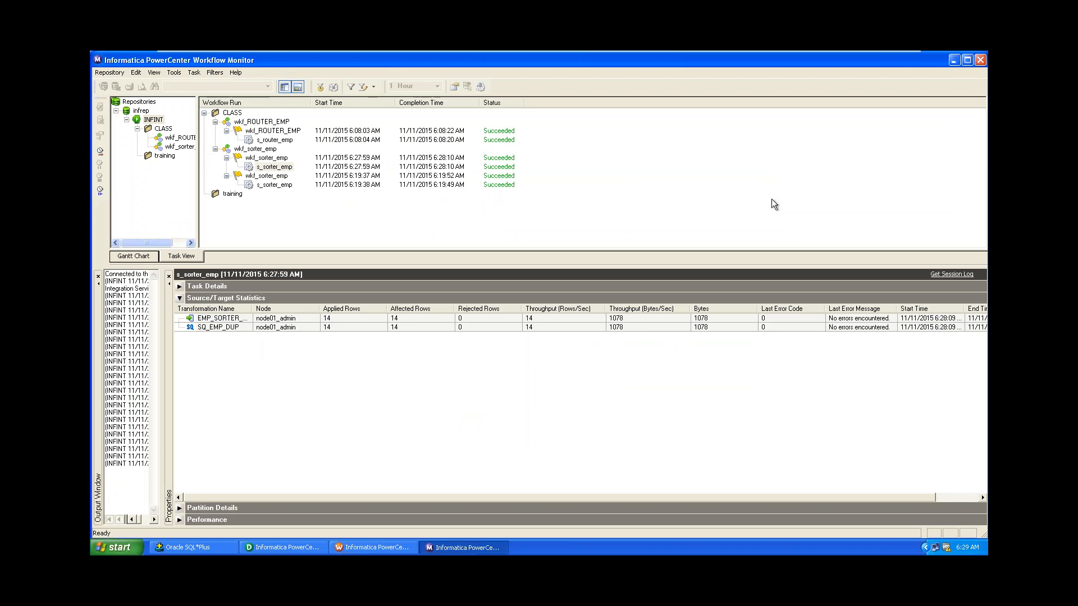
pyautogui.click(953, 60)
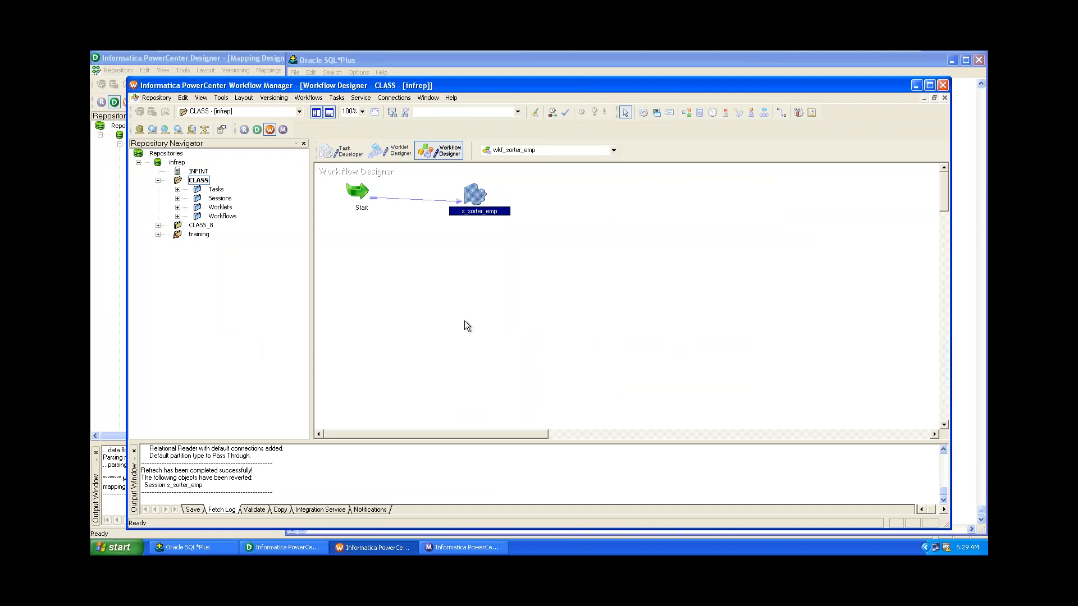
pyautogui.hotkey('ctrl', 's')
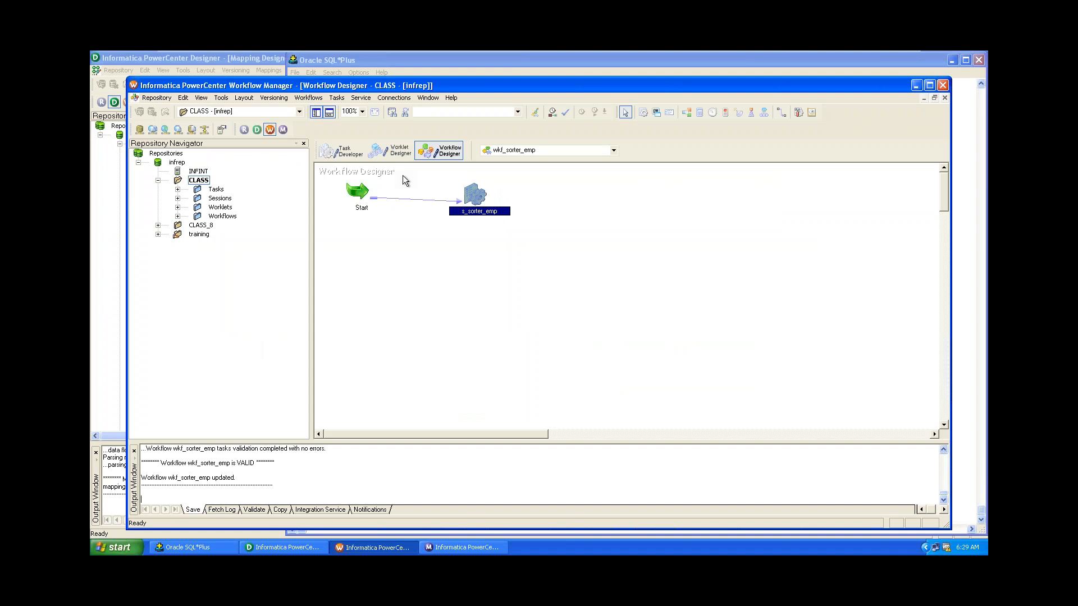
pyautogui.click(309, 98)
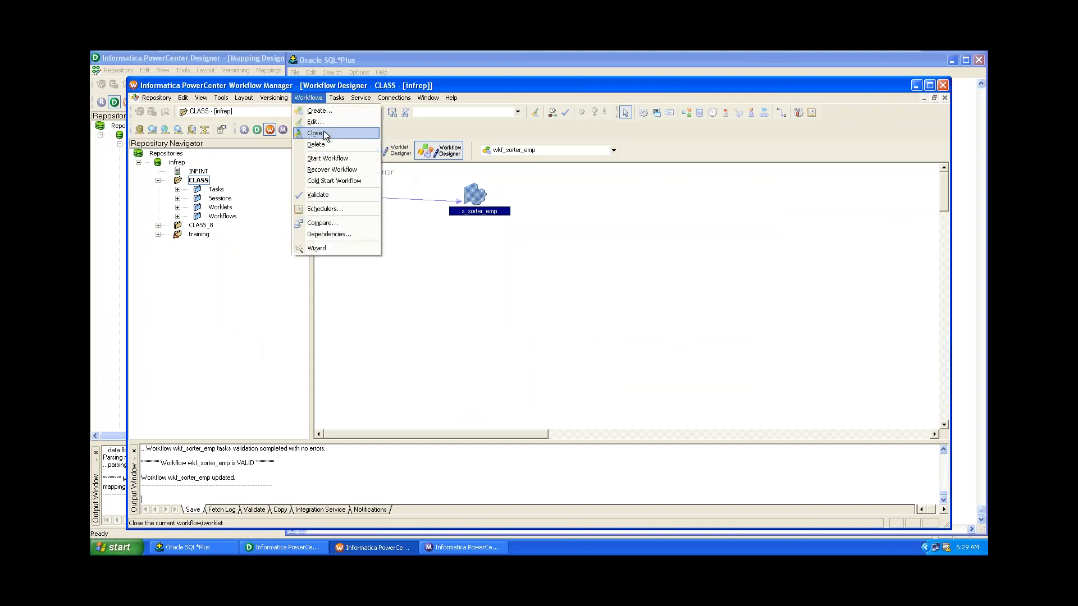
pyautogui.click(331, 158)
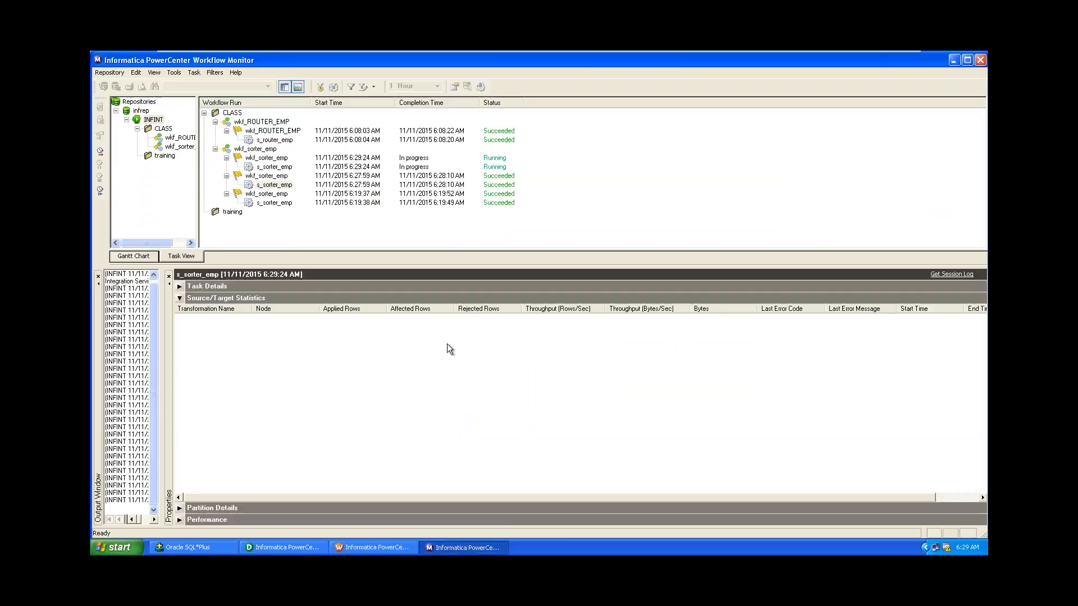
# Confirm the new s_sorter_emp run loaded 14 rows in the Workflow Monitor.
pyautogui.click(275, 167)
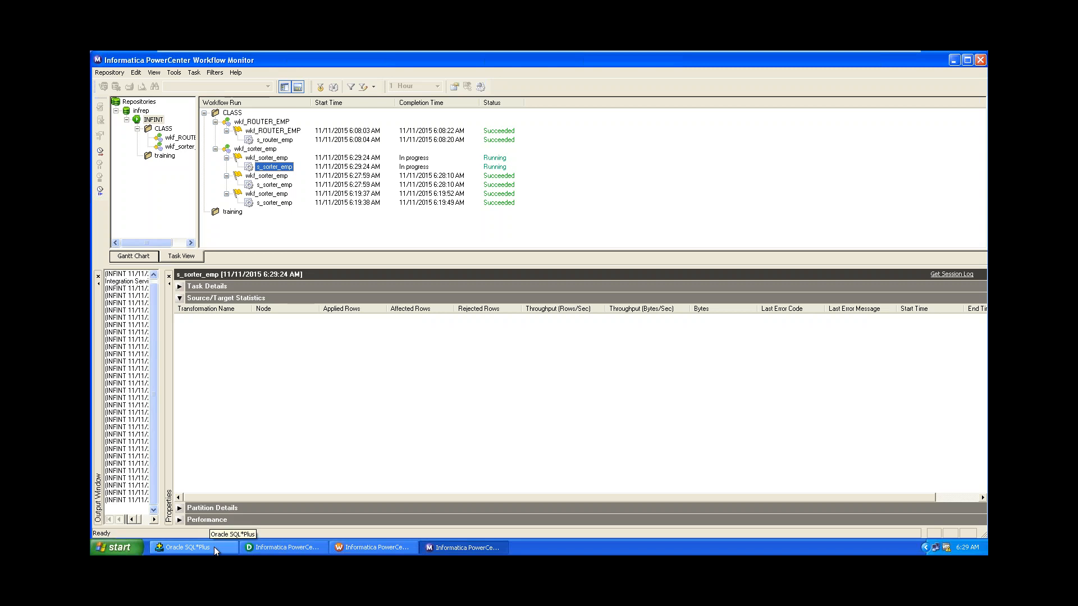
pyautogui.click(274, 158)
pyautogui.click(276, 168)
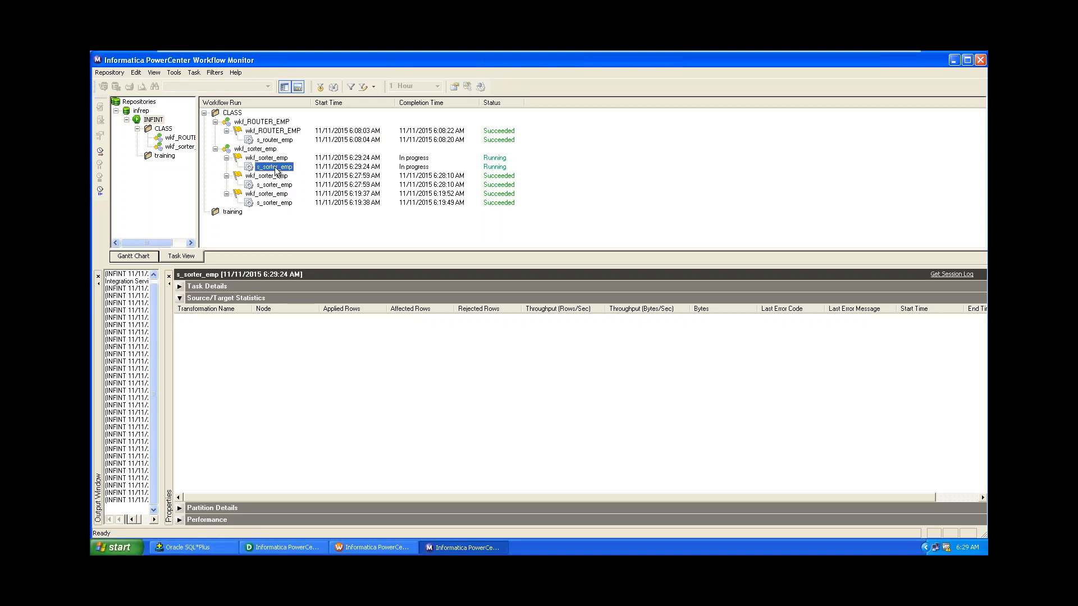
pyautogui.click(211, 550)
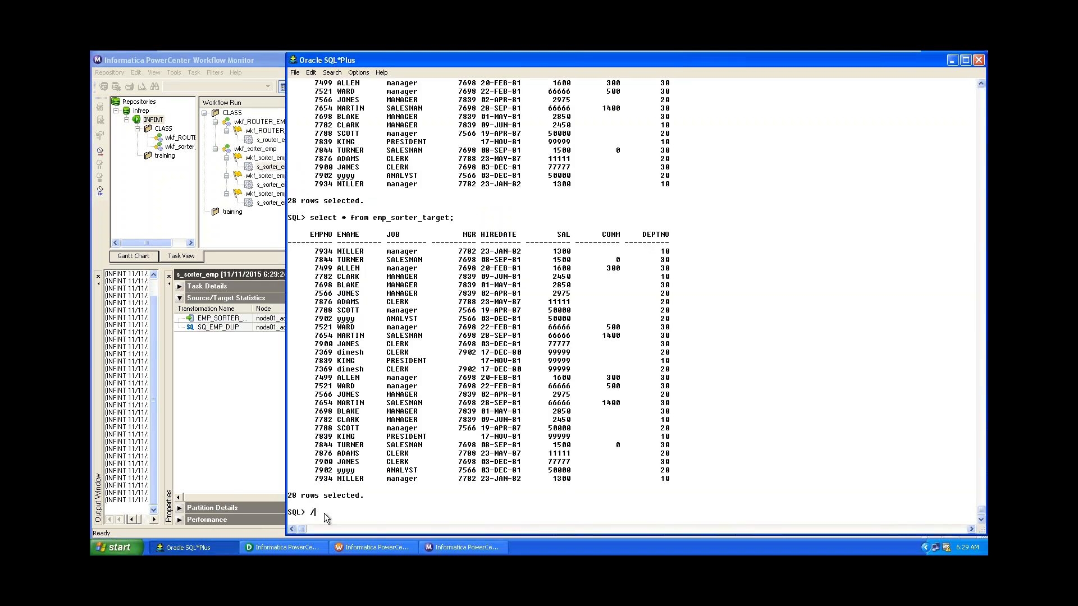
# Rerun the emp_sorter_target query with /, now returning 14 rows, then exit SQL*Plus.
pyautogui.write('/')
pyautogui.press('Return')
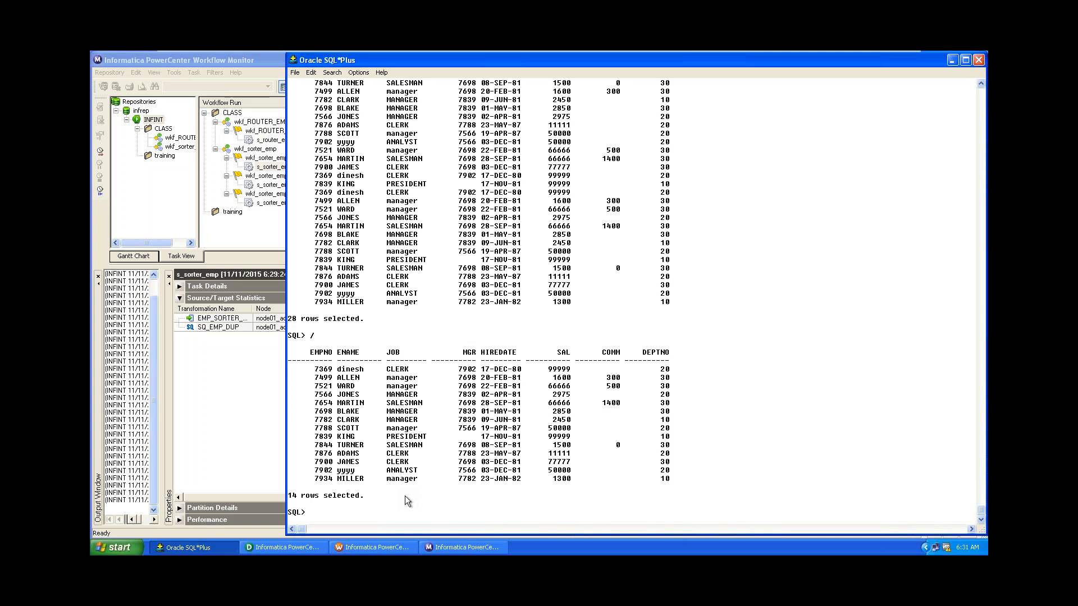
pyautogui.write('exit')
pyautogui.press('Return')
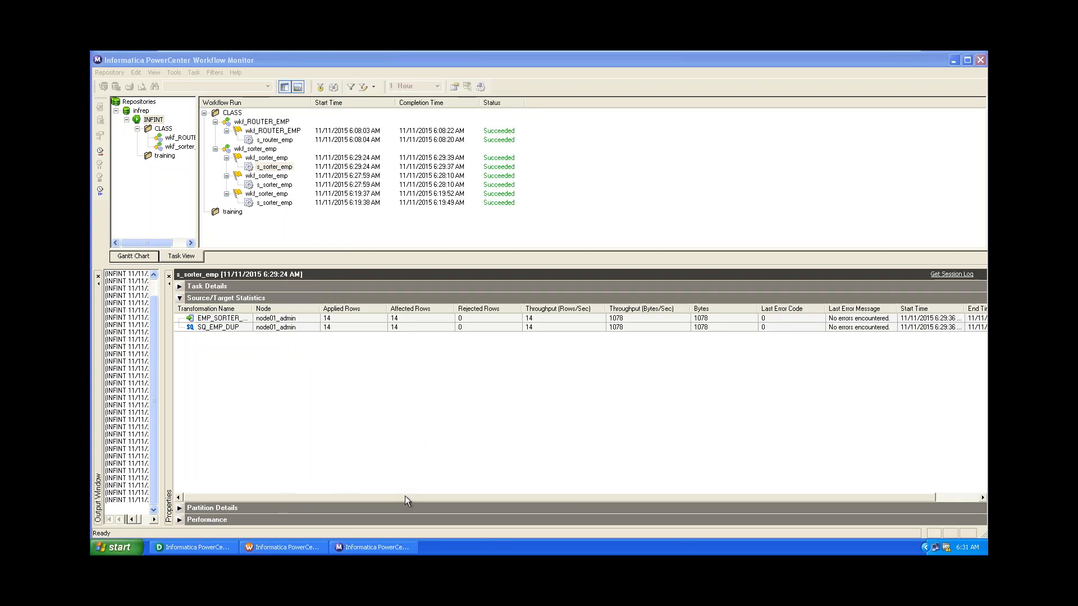
# Disconnect Workflow Monitor from the infrep repository.
pyautogui.click(151, 120)
pyautogui.rightClick(150, 120)
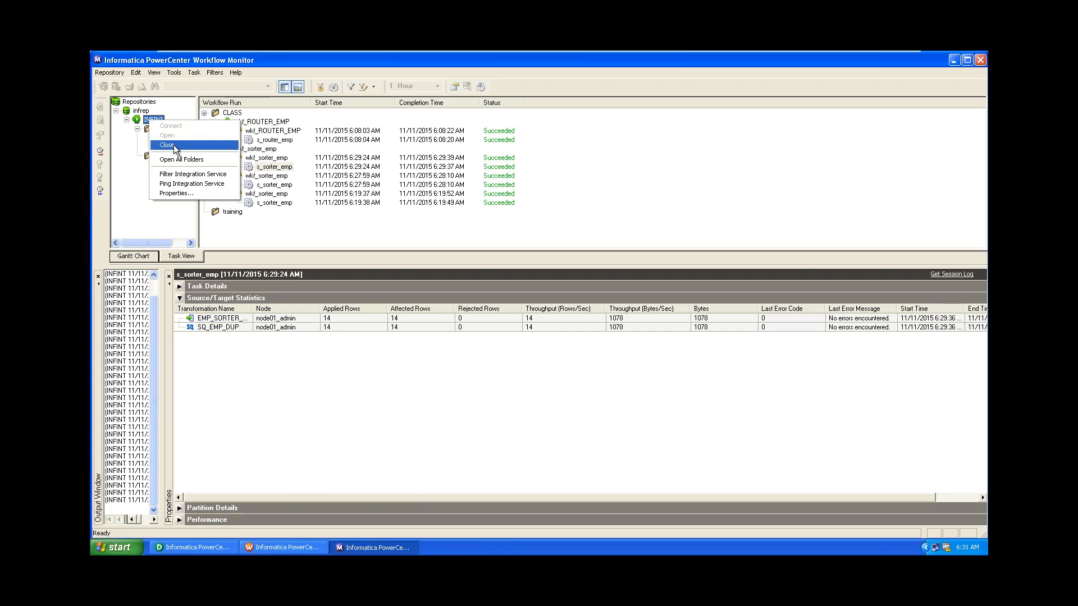
pyautogui.click(141, 110)
pyautogui.rightClick(139, 112)
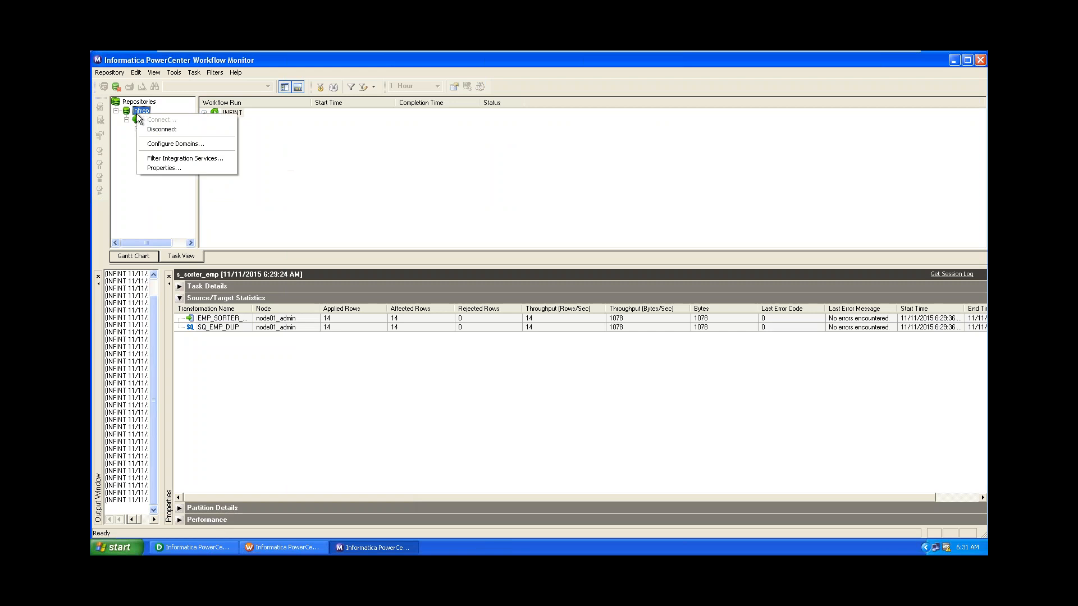
pyautogui.click(160, 129)
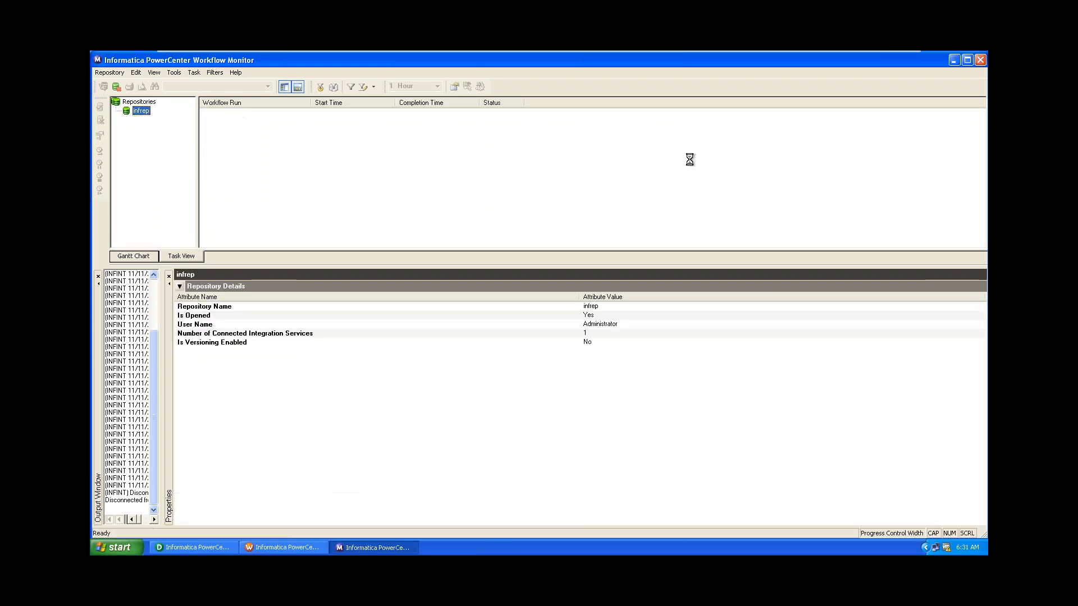
# Minimize Workflow Monitor, disconnect Workflow Manager from infrep, and bring Designer forward.
pyautogui.click(955, 60)
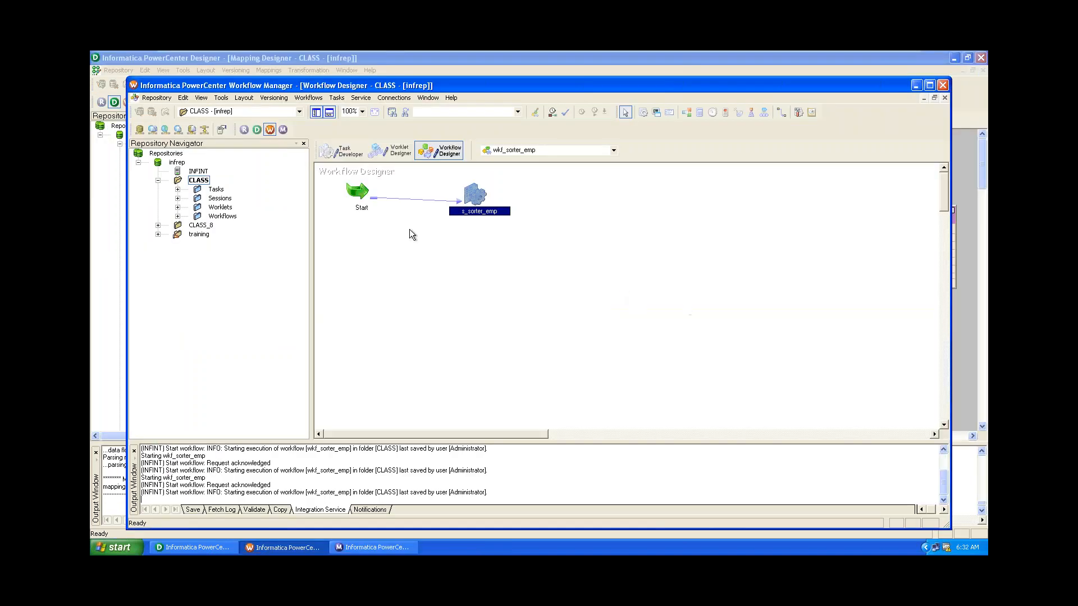
pyautogui.click(177, 163)
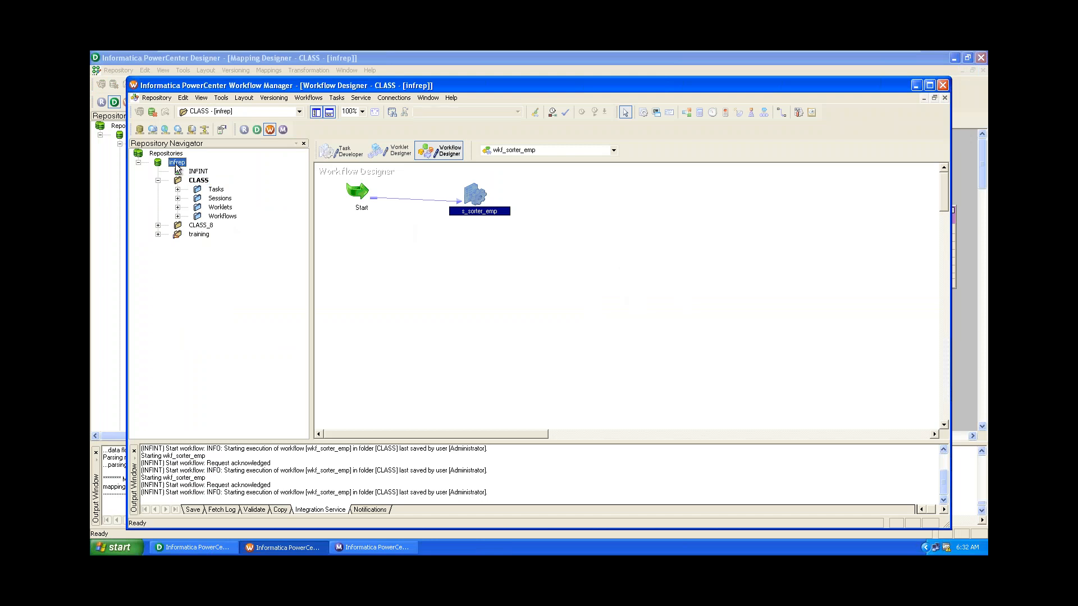
pyautogui.rightClick(176, 162)
pyautogui.click(200, 202)
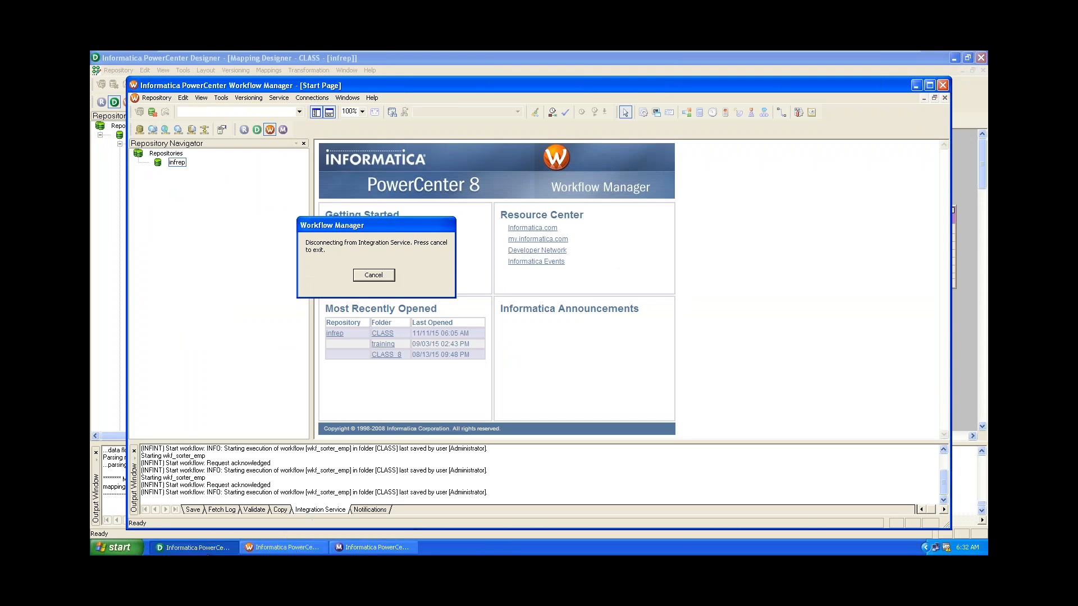
pyautogui.click(208, 552)
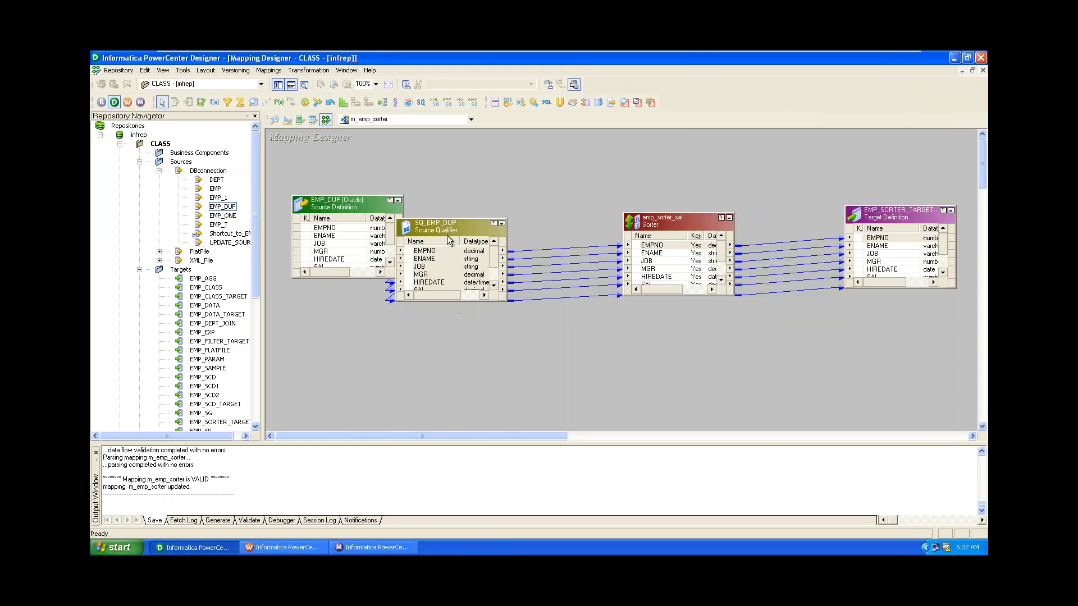
# Disconnect Designer from infrep in the Repository Navigator, then minimize VMware to show the sorter notes in Notepad.
pyautogui.moveTo(446, 231); pyautogui.dragTo(503, 224)
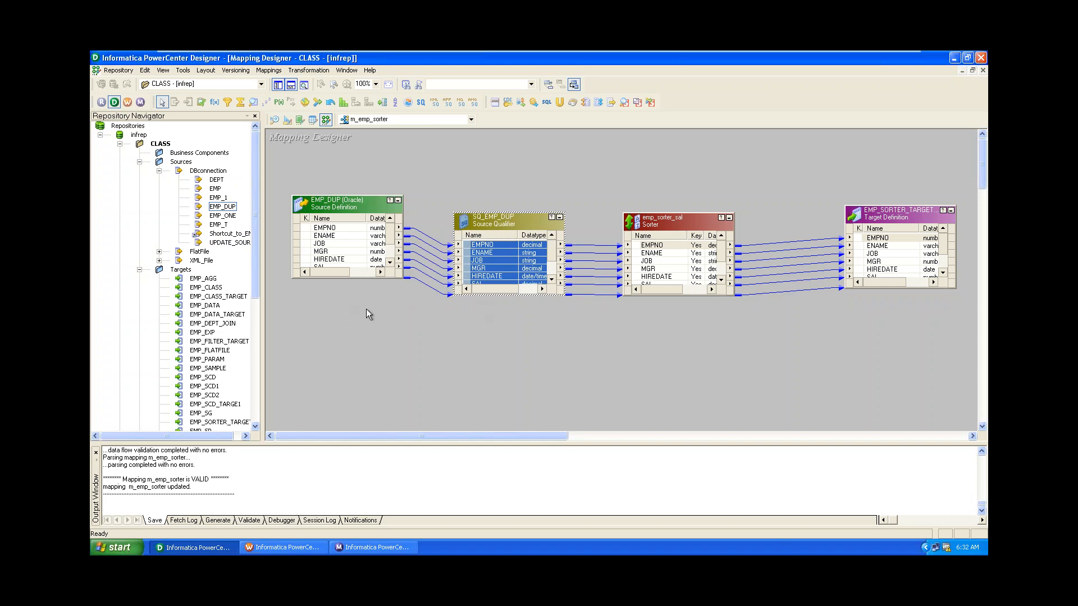
pyautogui.rightClick(129, 127)
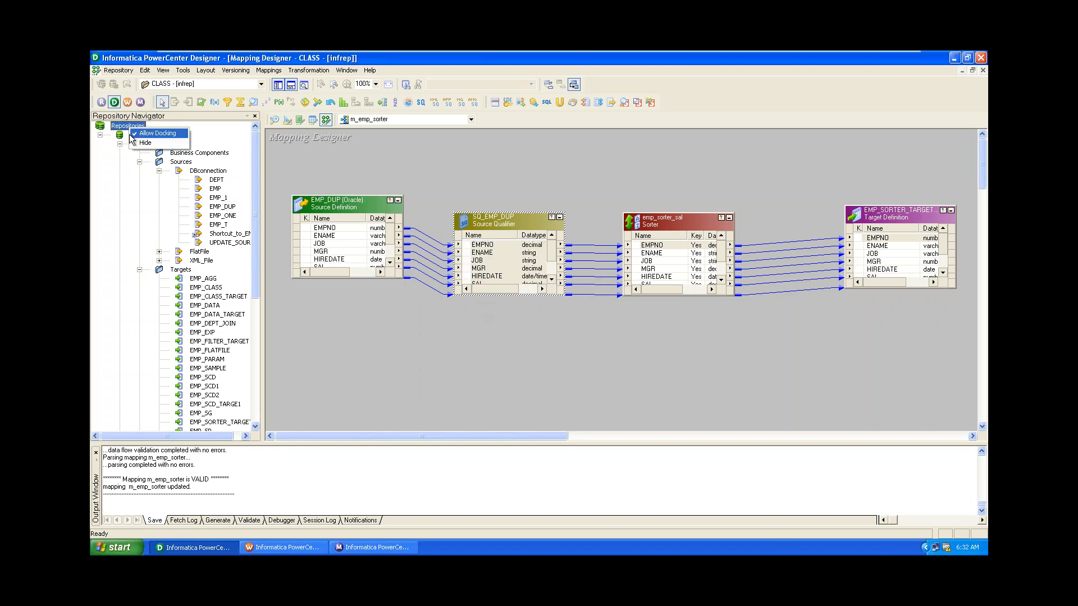
pyautogui.click(120, 136)
pyautogui.rightClick(120, 135)
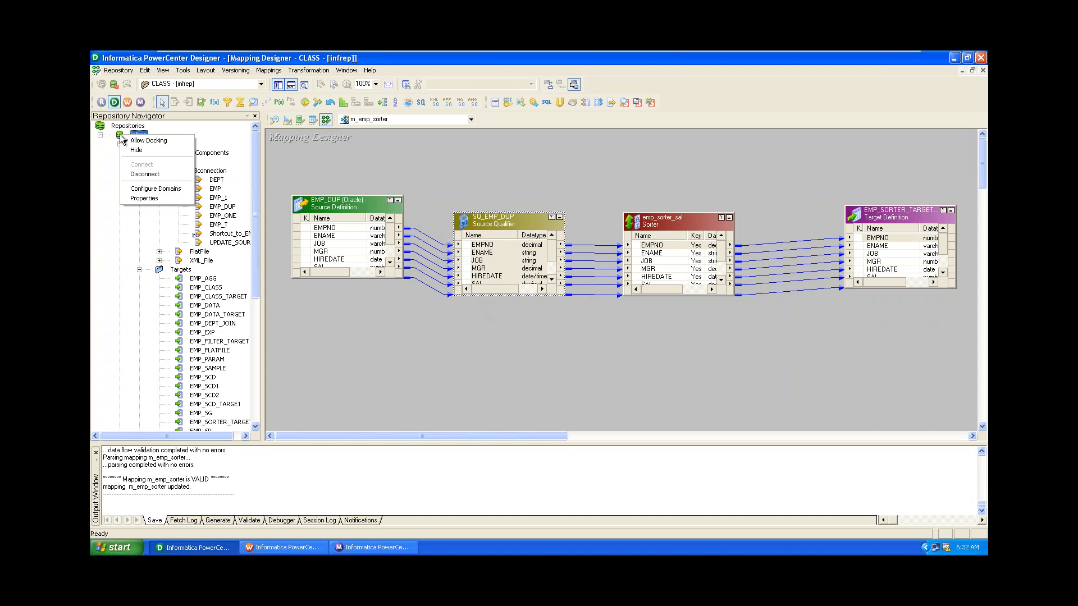
pyautogui.click(150, 176)
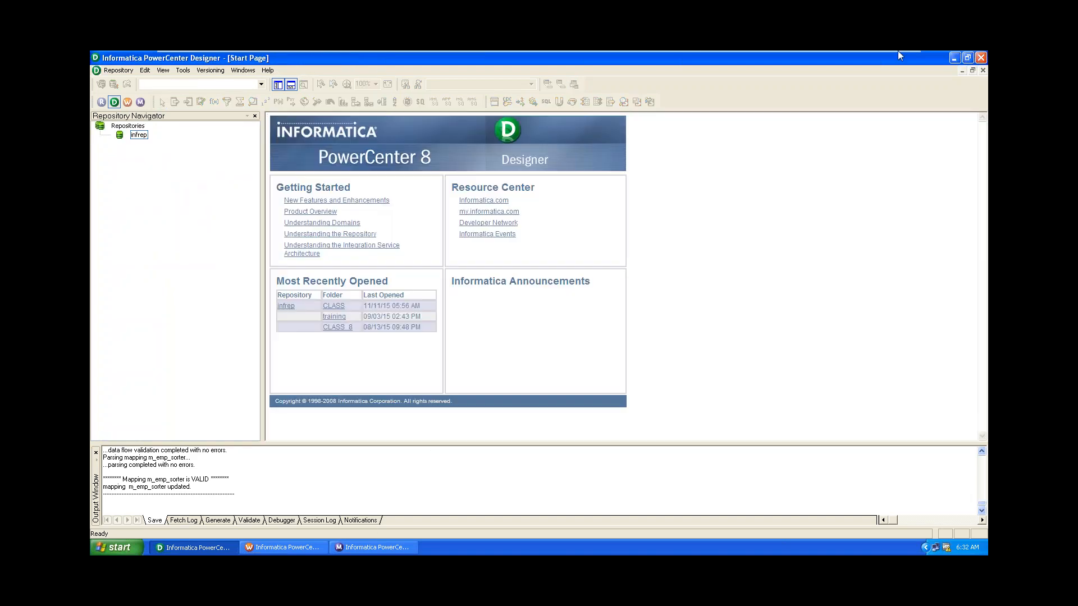
pyautogui.click(877, 58)
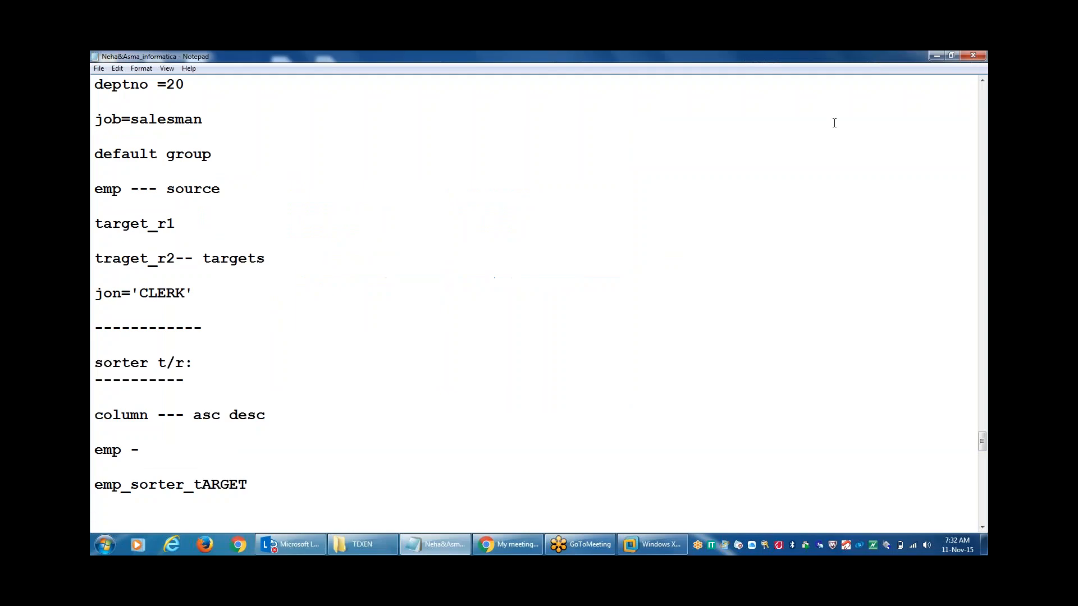